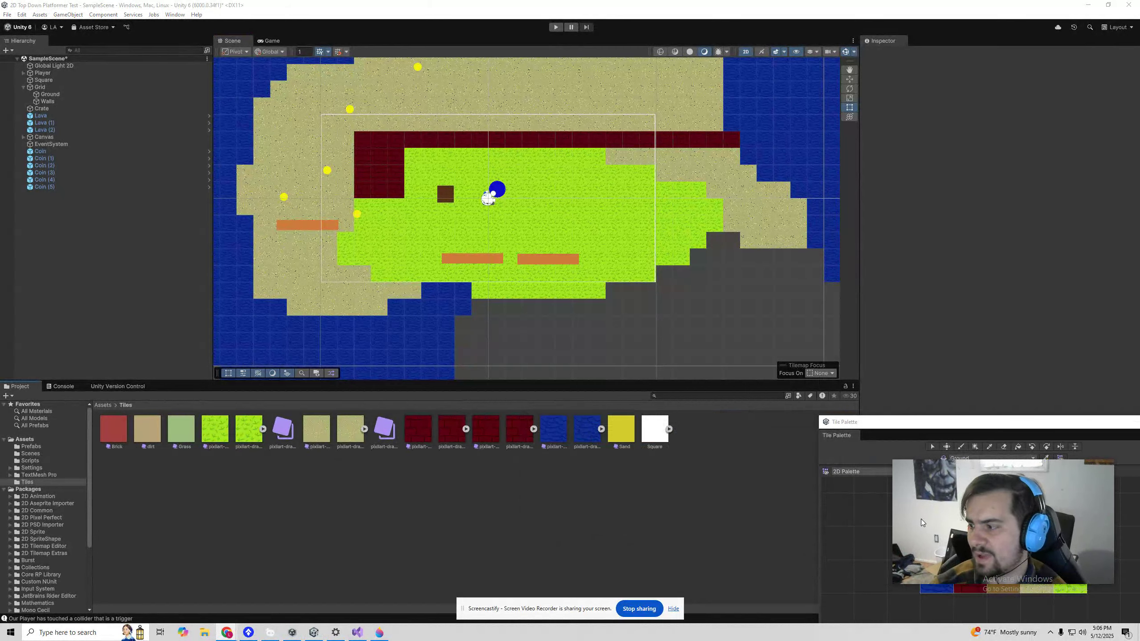
# Open the Player object's Playercontroller script in Visual Studio, moving the Tile Palette off the Inspector, and save the script
pyautogui.click(617, 500)
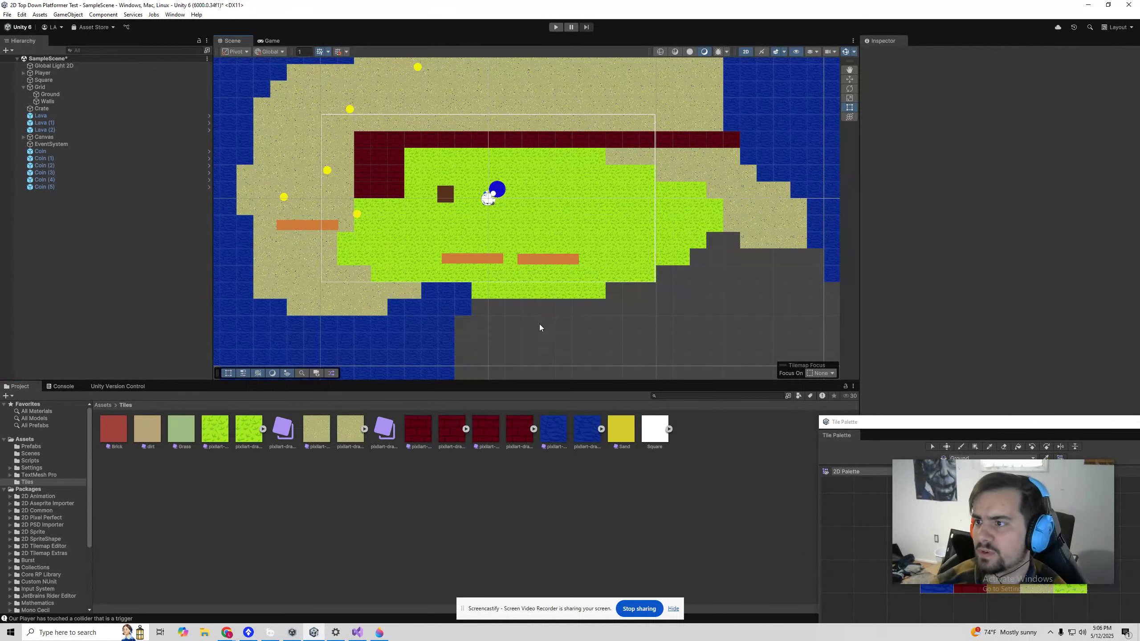
pyautogui.moveTo(540, 324); pyautogui.dragTo(516, 355, button='middle')
pyautogui.press('s')
pyautogui.click(756, 349)
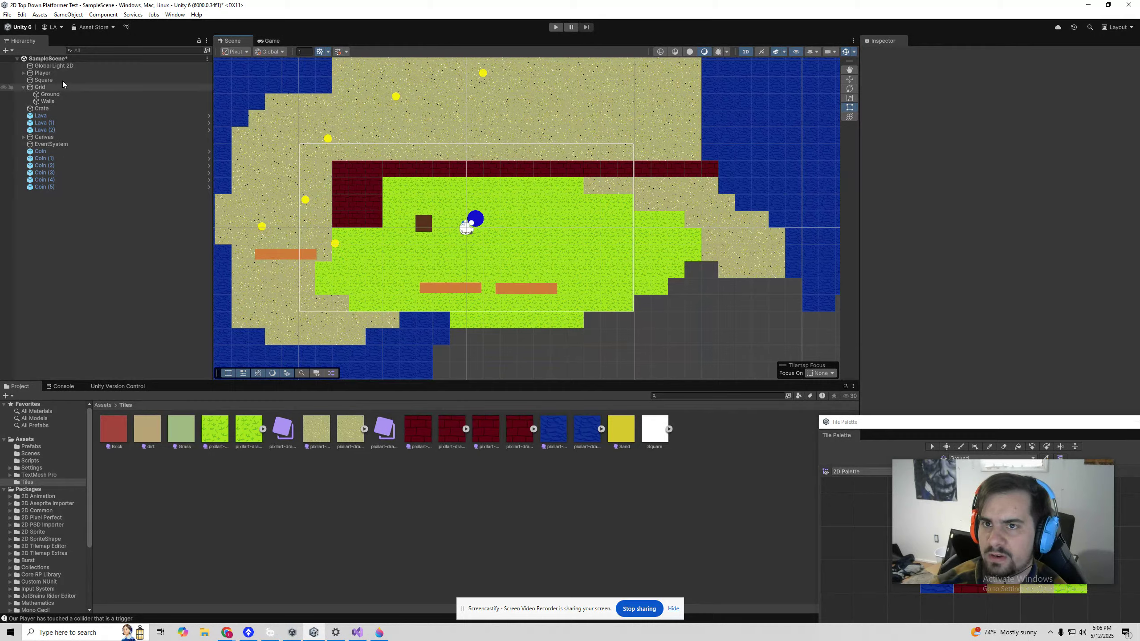
pyautogui.click(42, 72)
pyautogui.moveTo(923, 419); pyautogui.dragTo(577, 448)
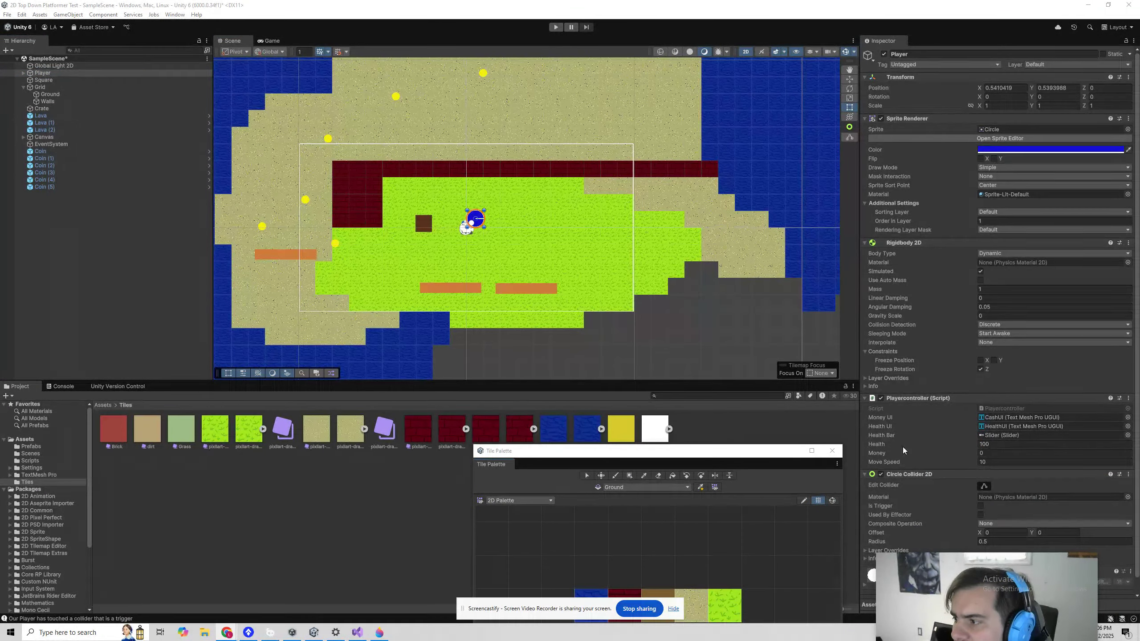
pyautogui.click(1013, 409)
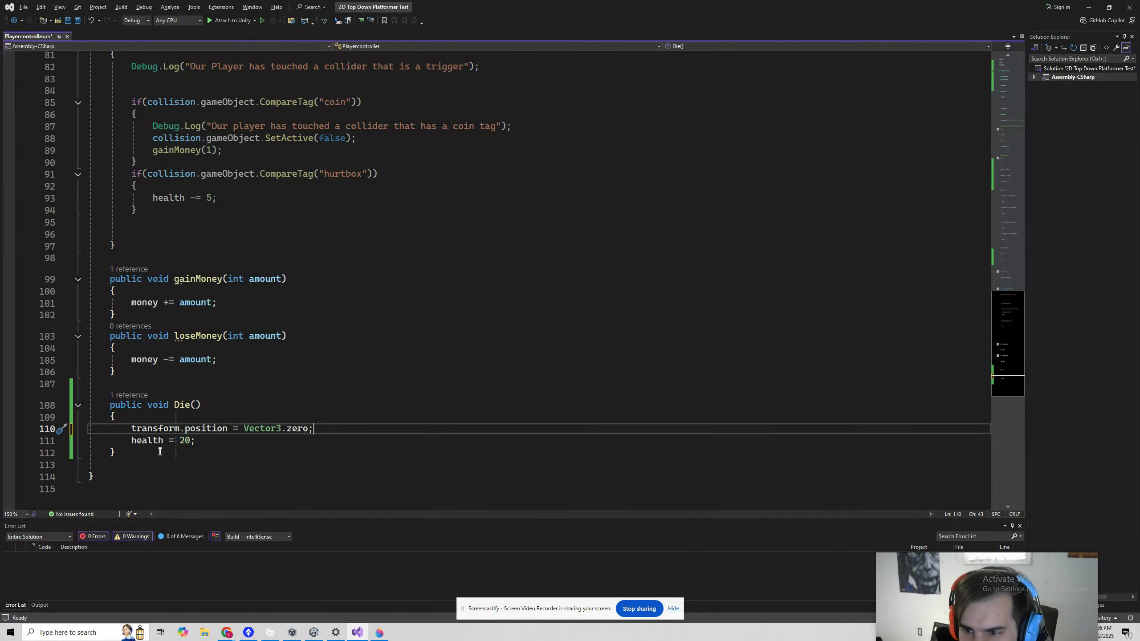
pyautogui.click(165, 418)
pyautogui.hotkey('ctrl', 's')
# Start an if condition with Input.GetKey( on a new line after the D/RightArrow block in Update
pyautogui.scroll(18, 199, 420)
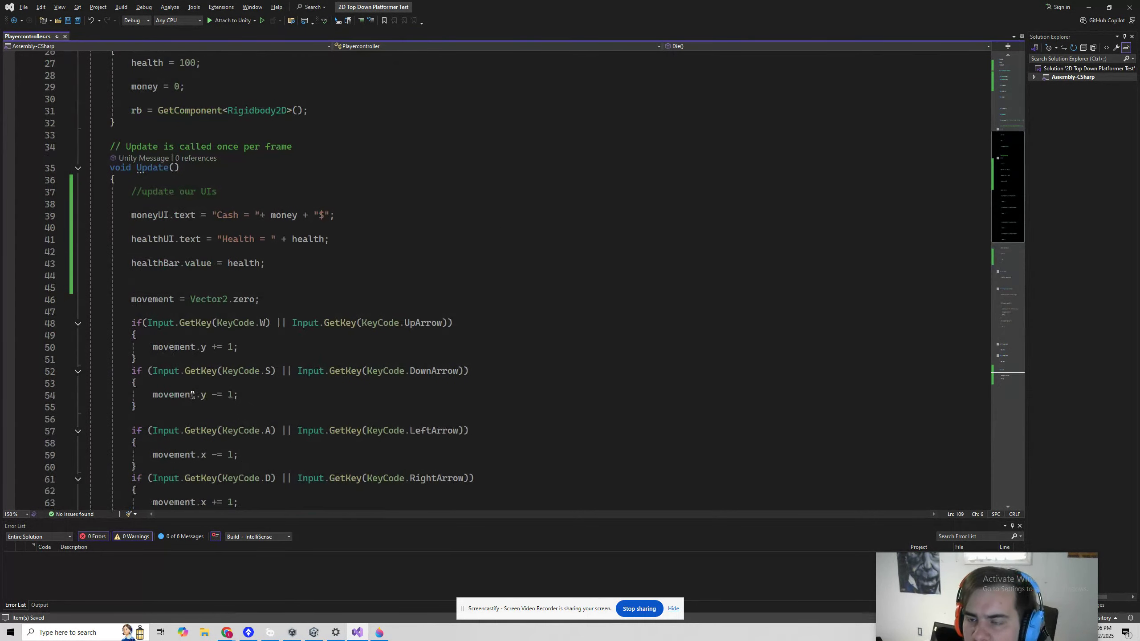
pyautogui.scroll(8, 191, 395)
pyautogui.scroll(-10, 245, 332)
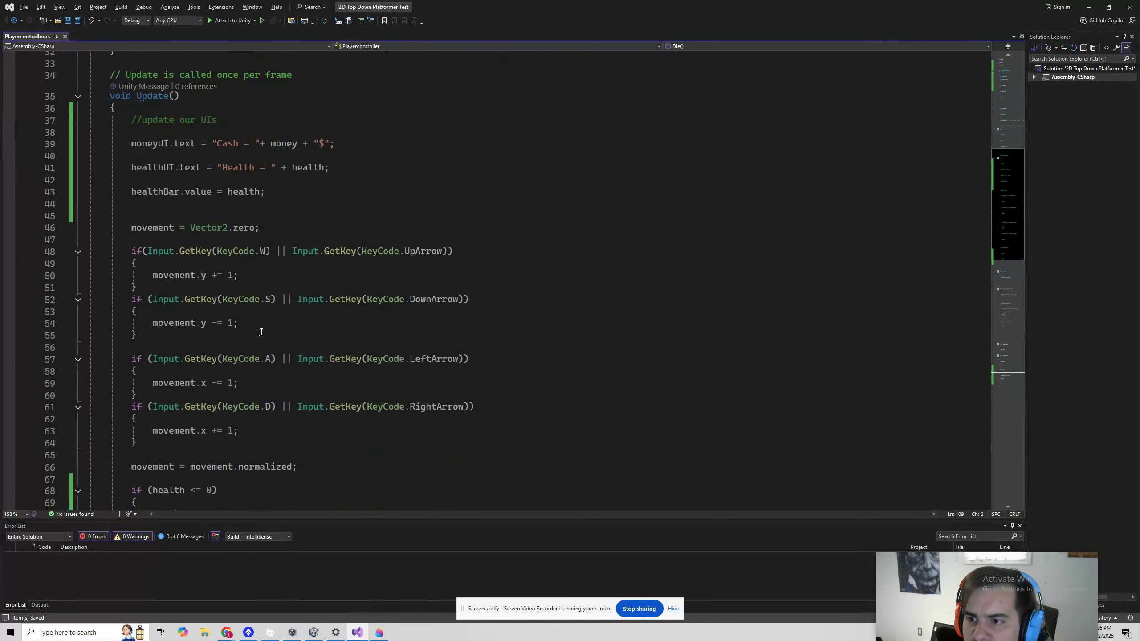
pyautogui.scroll(-3, 246, 332)
pyautogui.click(165, 334)
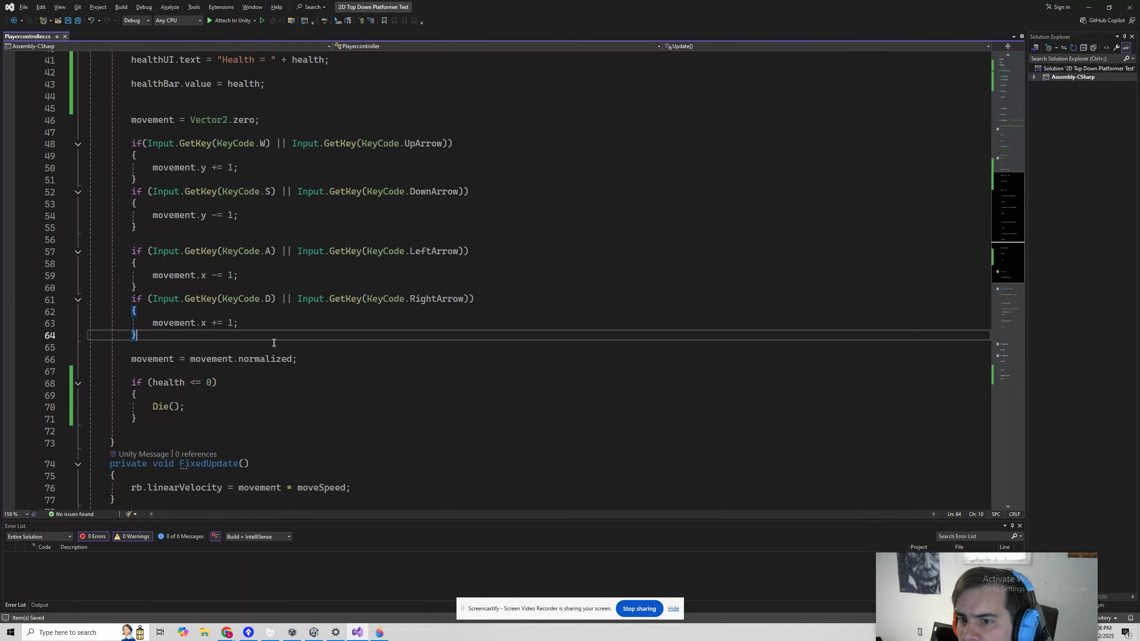
pyautogui.press('Return')
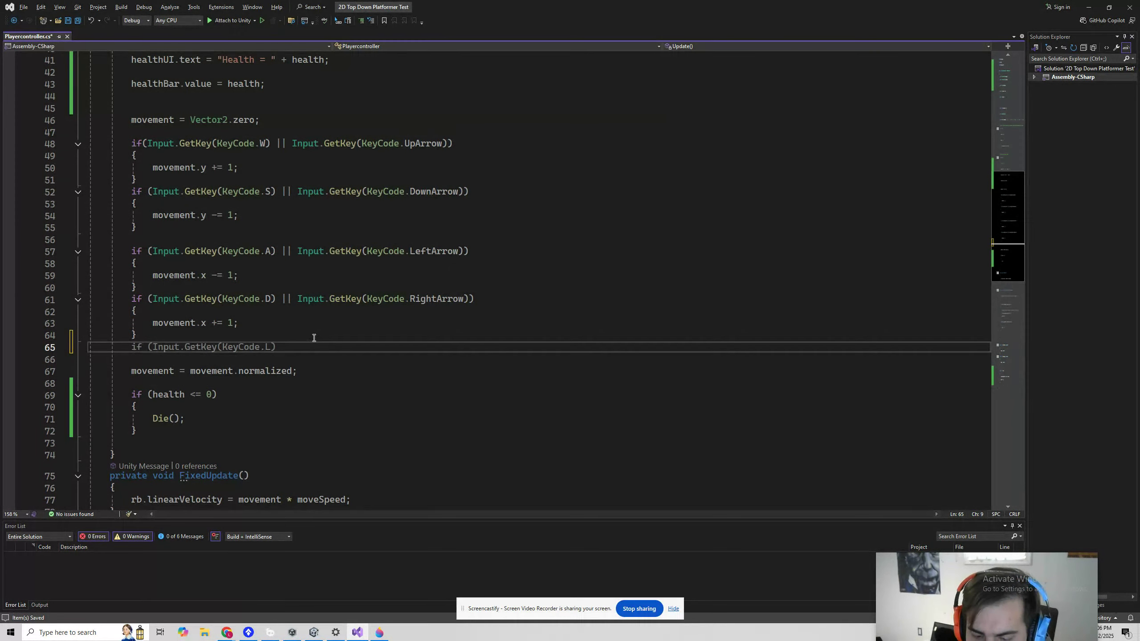
pyautogui.write('if(input')
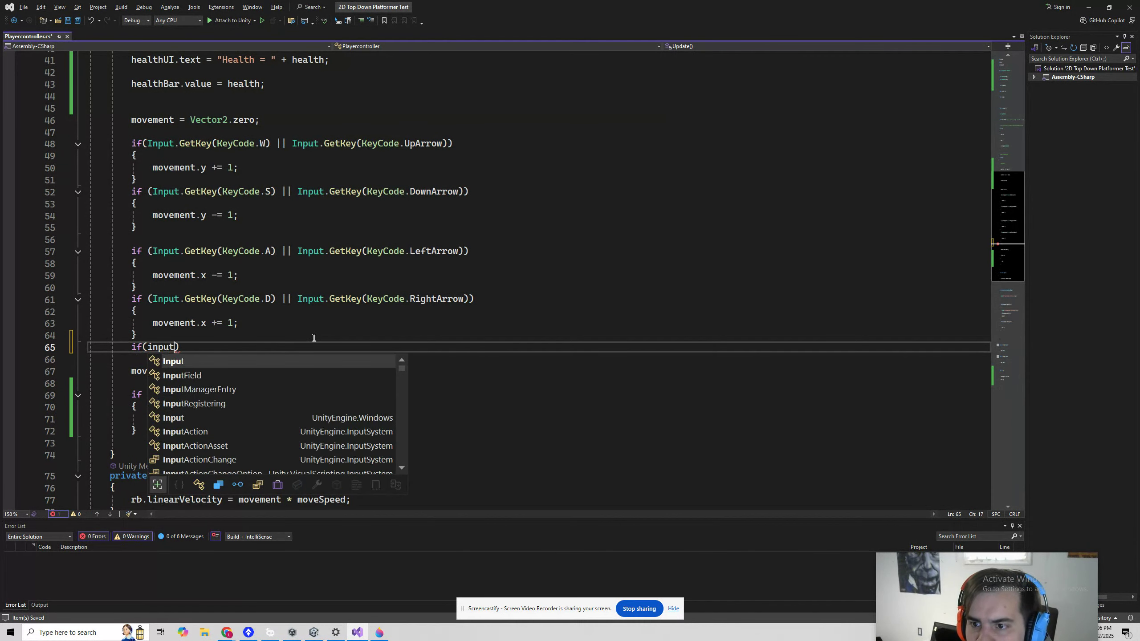
pyautogui.press('Tab')
pyautogui.write('.get')
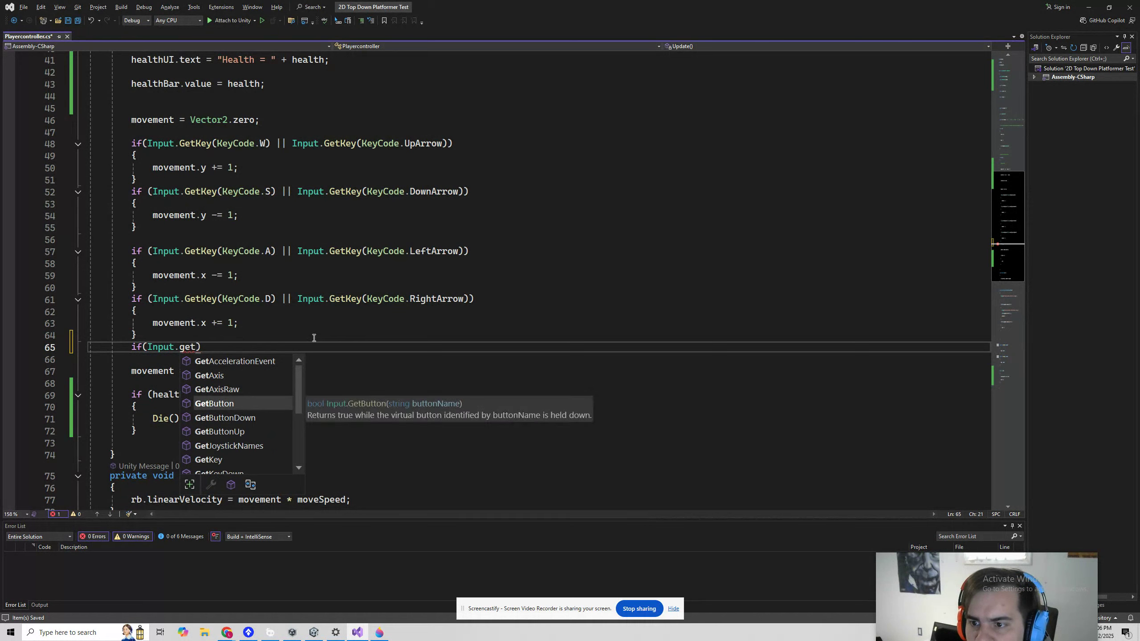
pyautogui.write('key(')
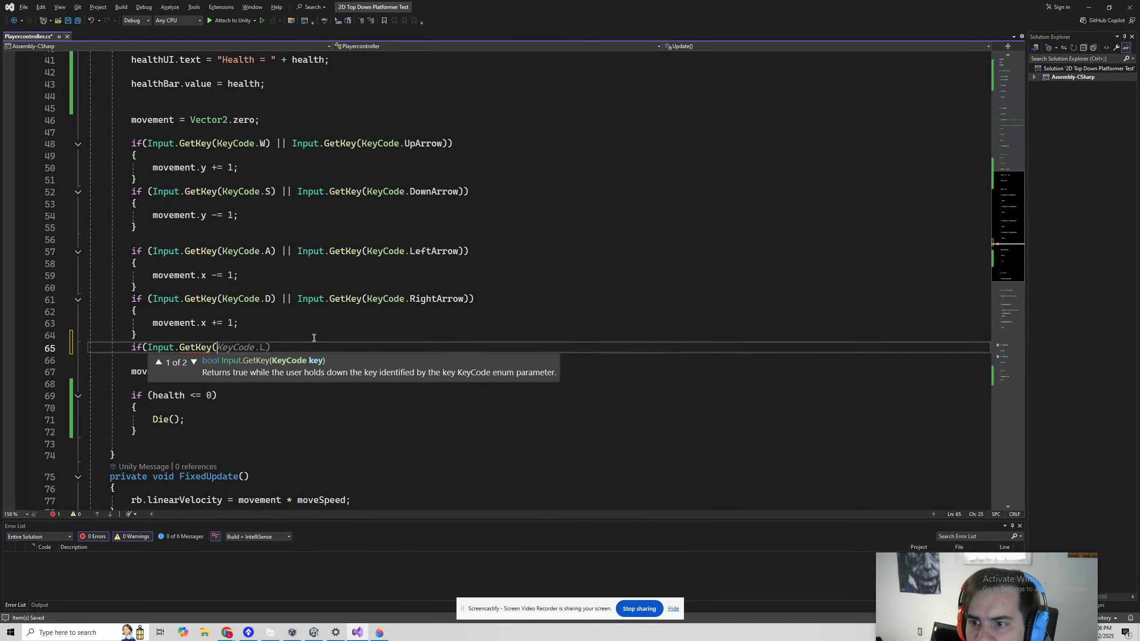
# Complete the new key condition with KeyCode.Space as the GetKey argument
pyautogui.write('KeyCode.Spaw')
pyautogui.press('Return')
pyautogui.press('BackSpace')
pyautogui.press('BackSpace')
pyautogui.press('BackSpace')
pyautogui.press('BackSpace')
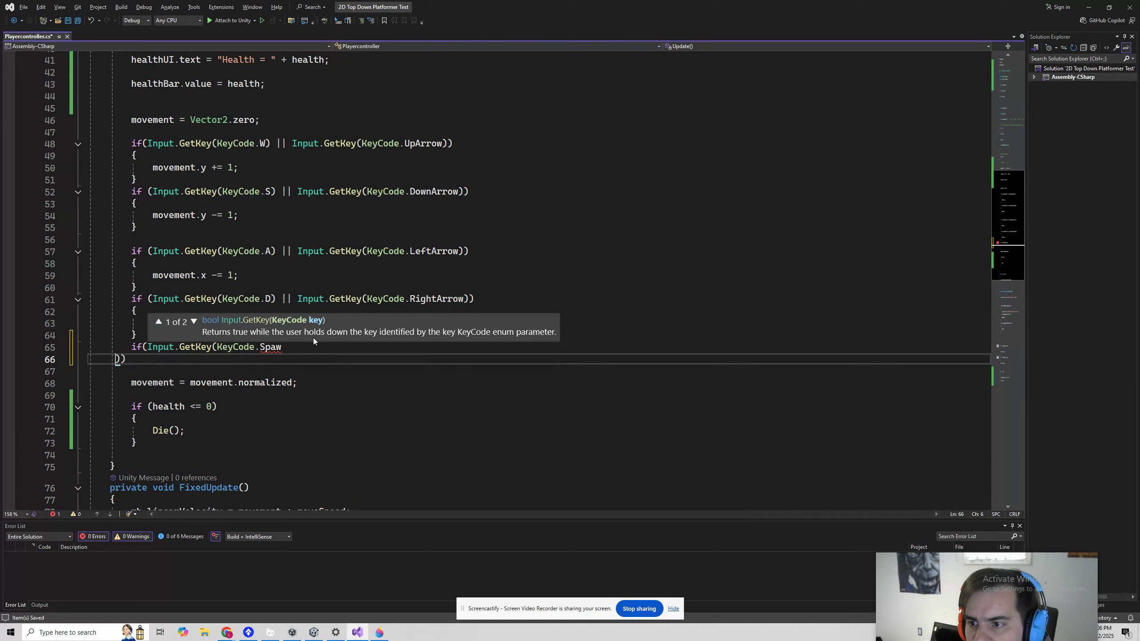
pyautogui.press('BackSpace')
pyautogui.press('BackSpace')
pyautogui.press('BackSpace')
pyautogui.write('ce')
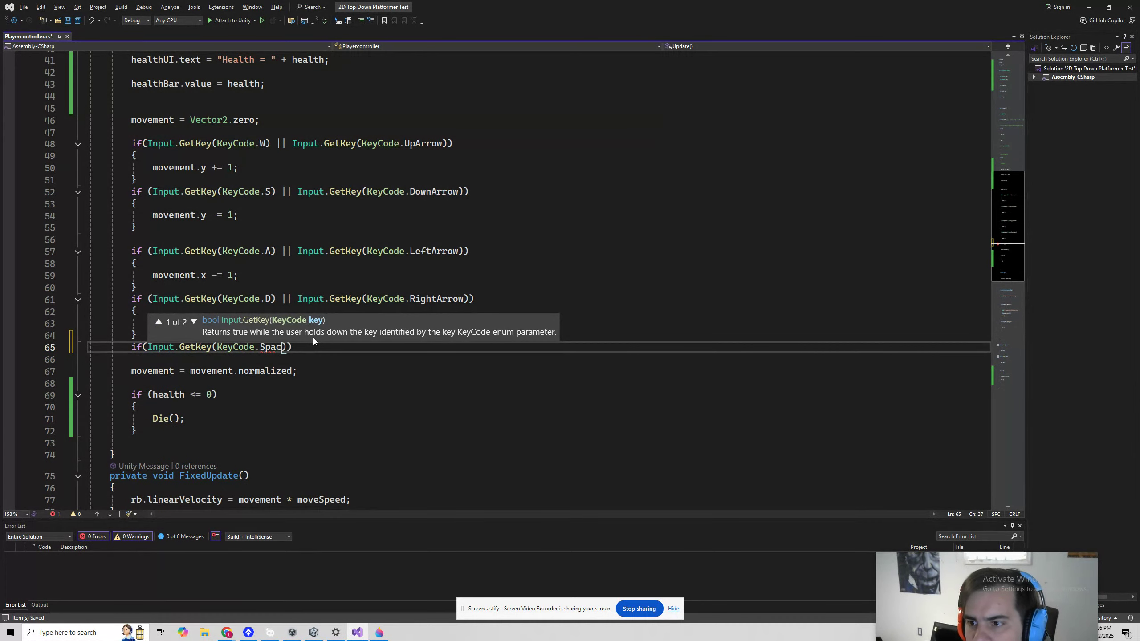
pyautogui.press('Right')
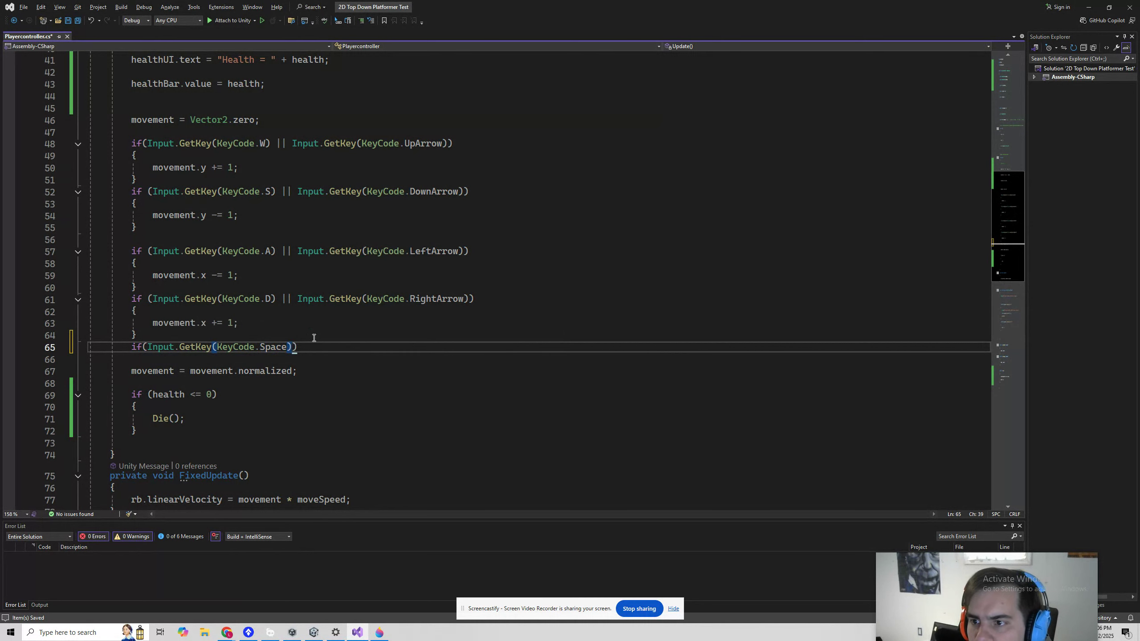
pyautogui.press('BackSpace')
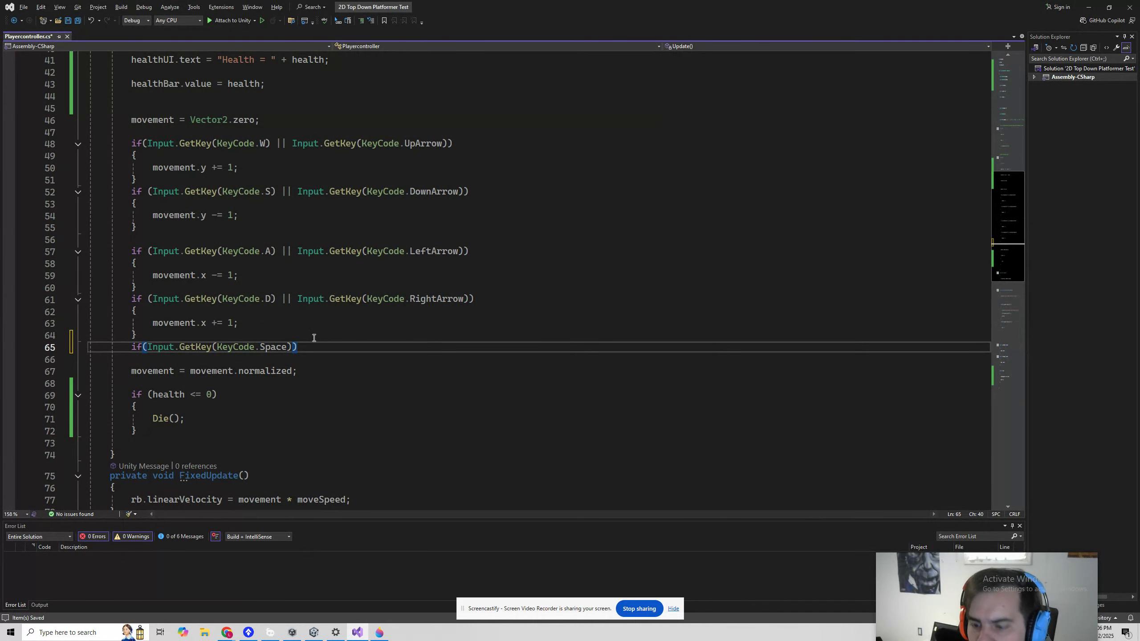
# Give the Space key condition a braced body that calls doge();
pyautogui.press('Return')
pyautogui.write('{')
pyautogui.press('Return')
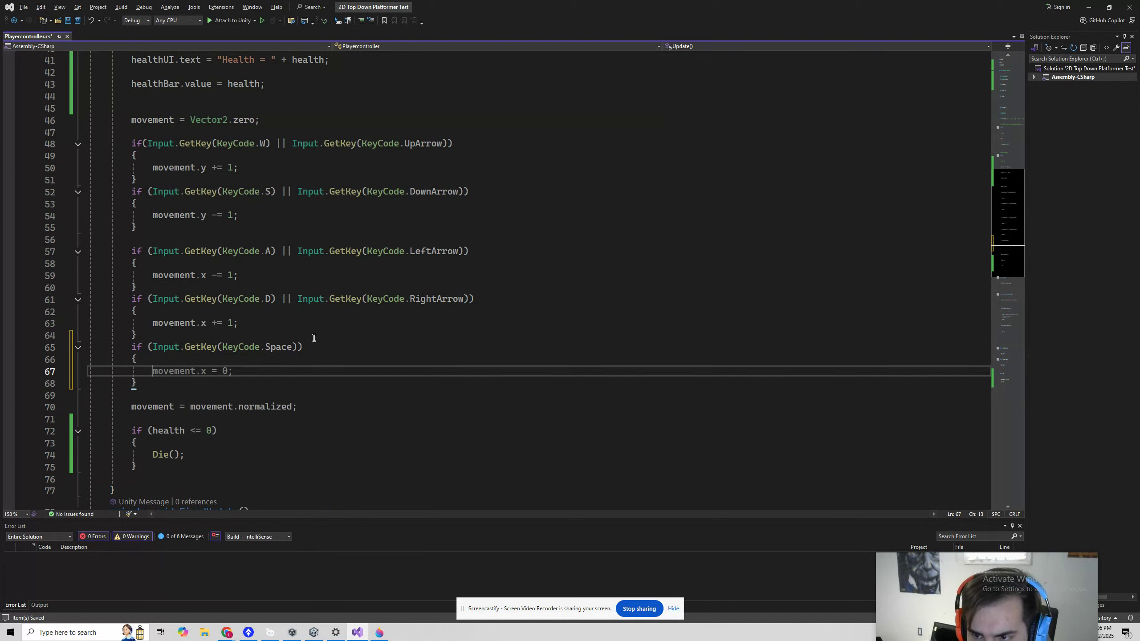
pyautogui.write('DocumentationGenerator(')
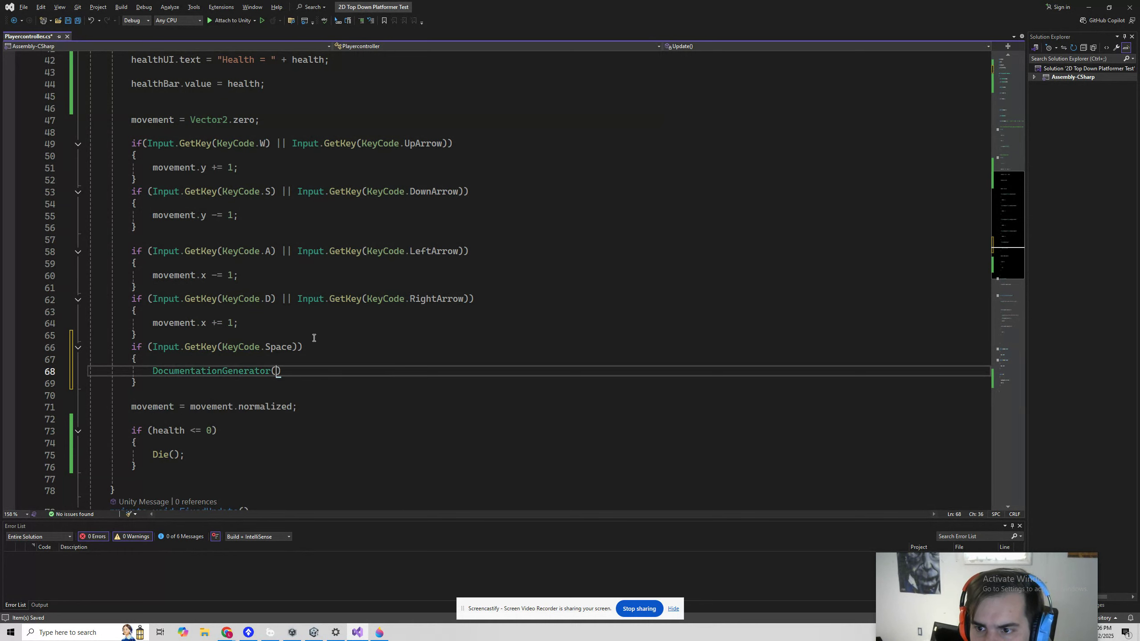
pyautogui.hotkey('ctrl', 'z')
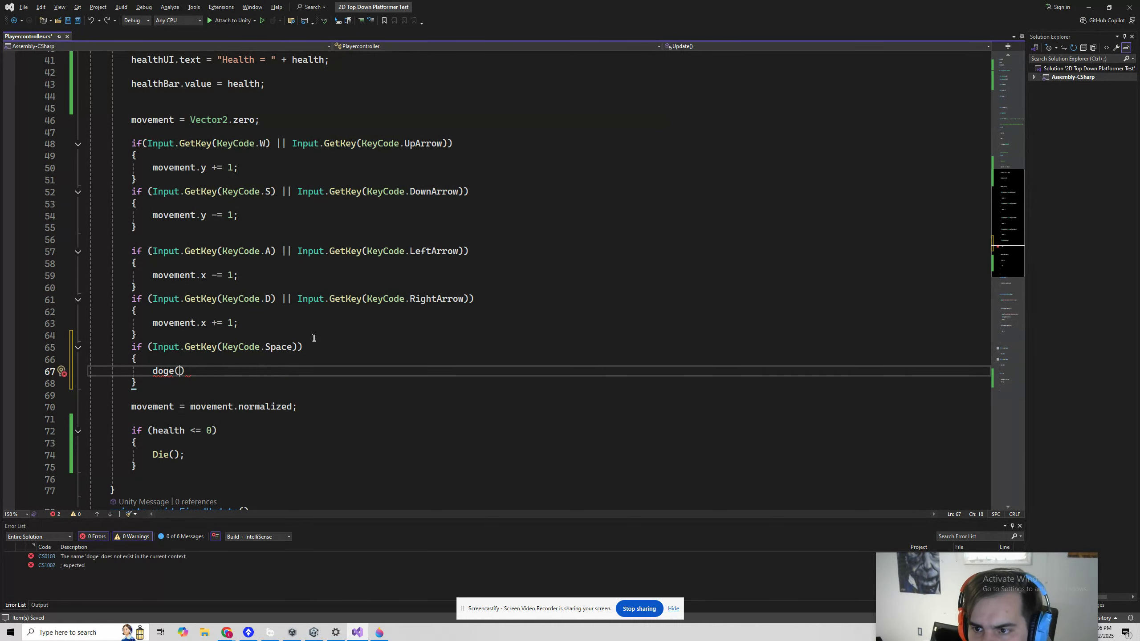
pyautogui.write(');')
# Capitalize the method call in the Space key block so it reads Doge();
pyautogui.scroll(-2, 224, 331)
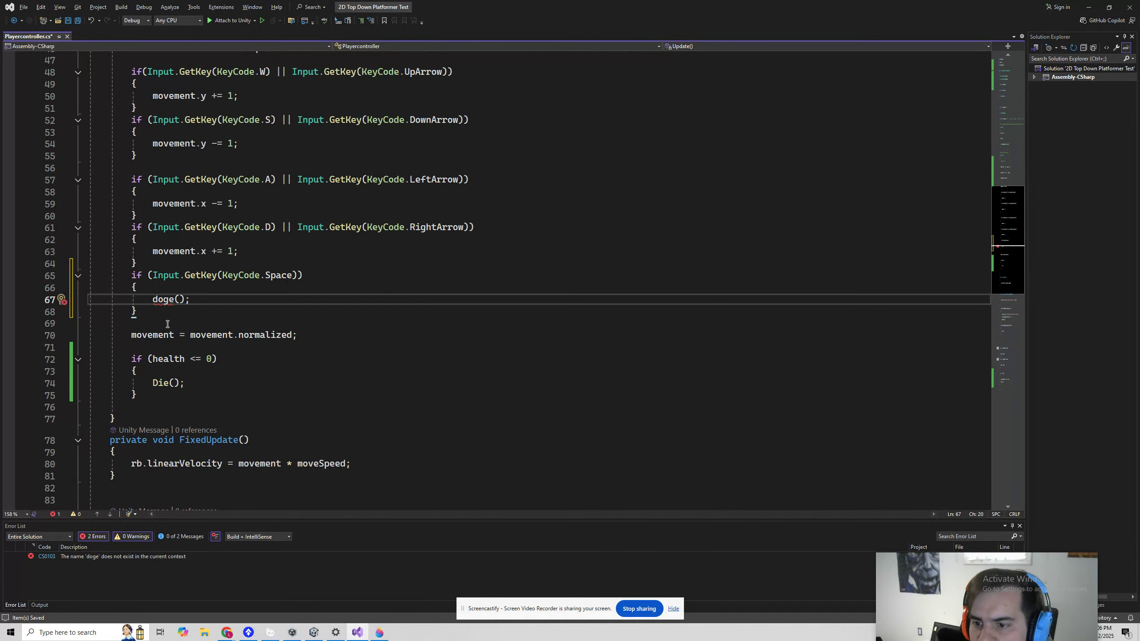
pyautogui.doubleClick(162, 299)
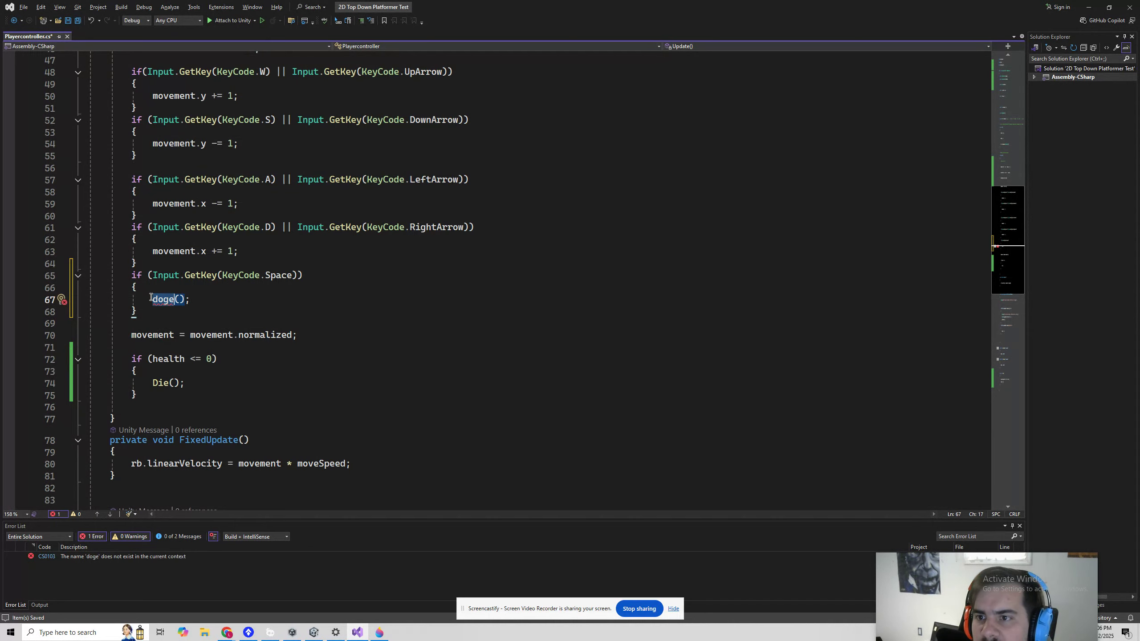
pyautogui.click(150, 299)
pyautogui.scroll(7, 203, 350)
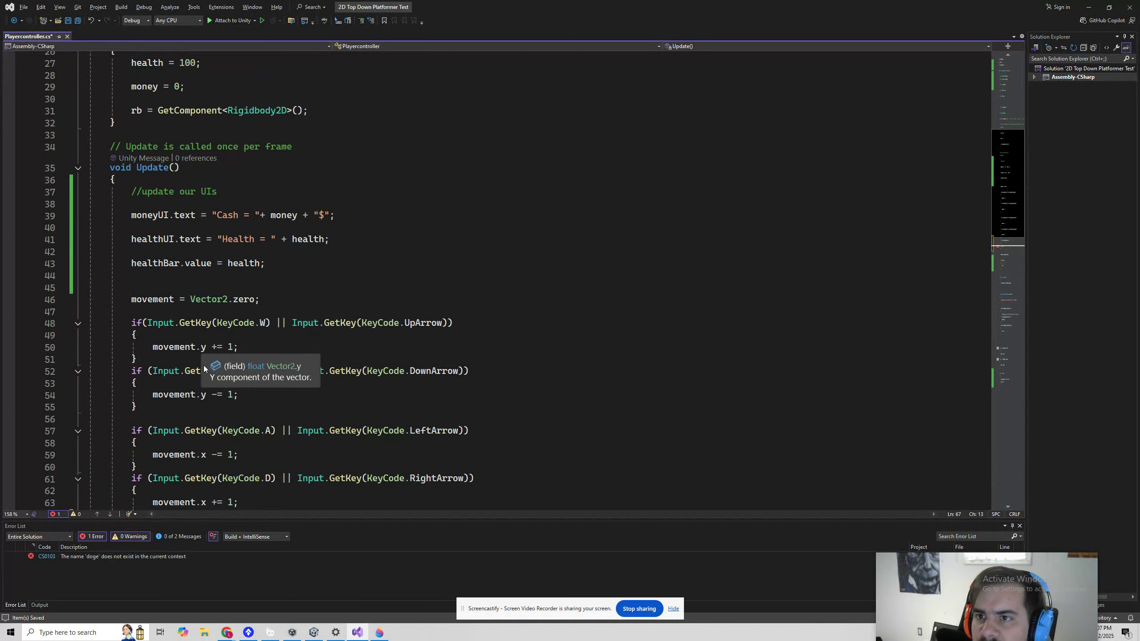
pyautogui.scroll(-4, 201, 365)
pyautogui.press('Right')
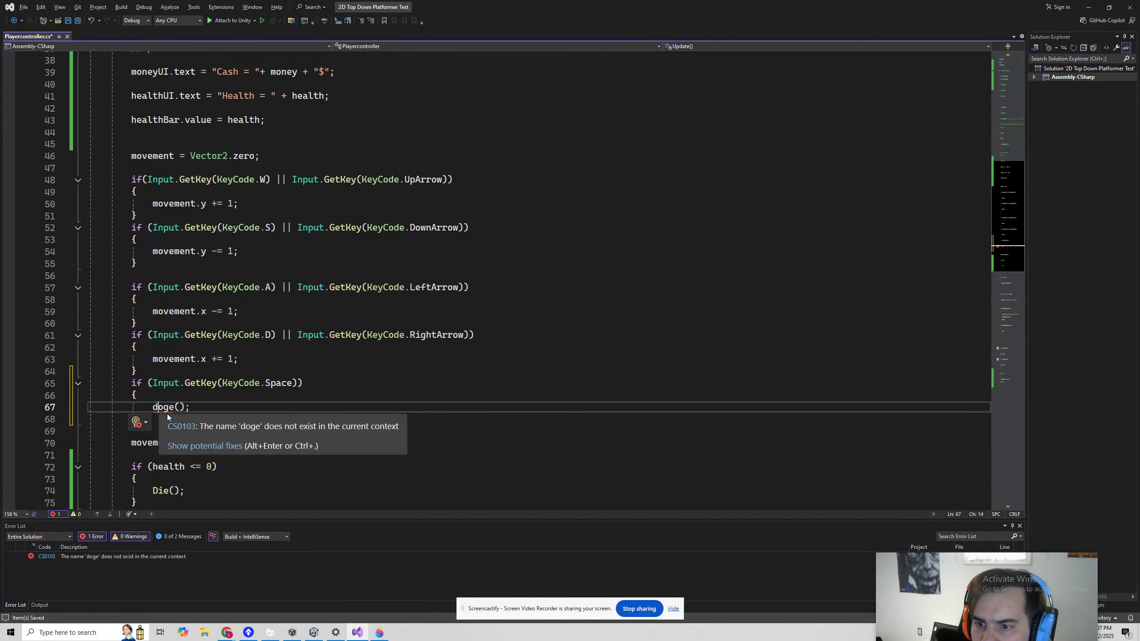
# Add an empty public void Doge() method with braces between the loseMoney and Die methods
pyautogui.scroll(-12, 225, 372)
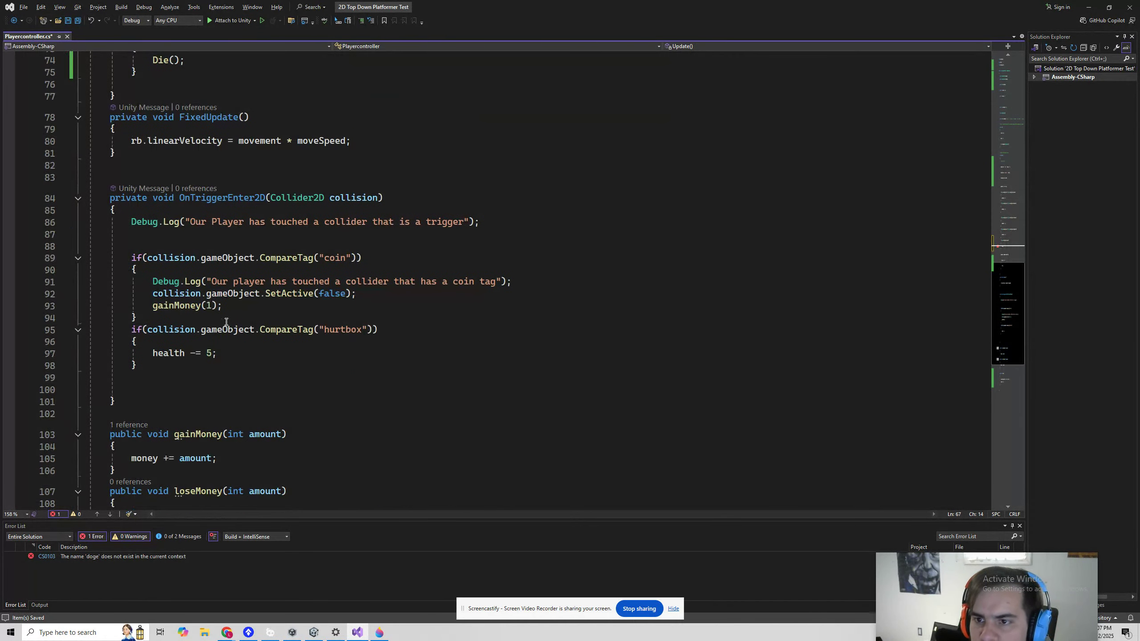
pyautogui.scroll(-4, 226, 321)
pyautogui.click(124, 354)
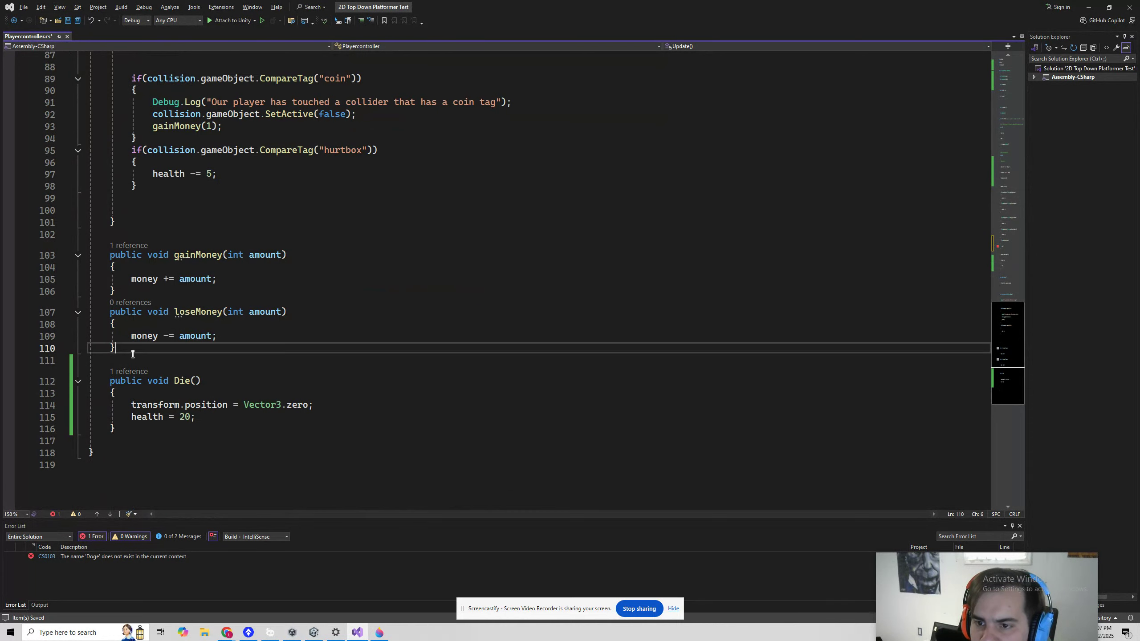
pyautogui.press('Return')
pyautogui.press('Return')
pyautogui.write('p')
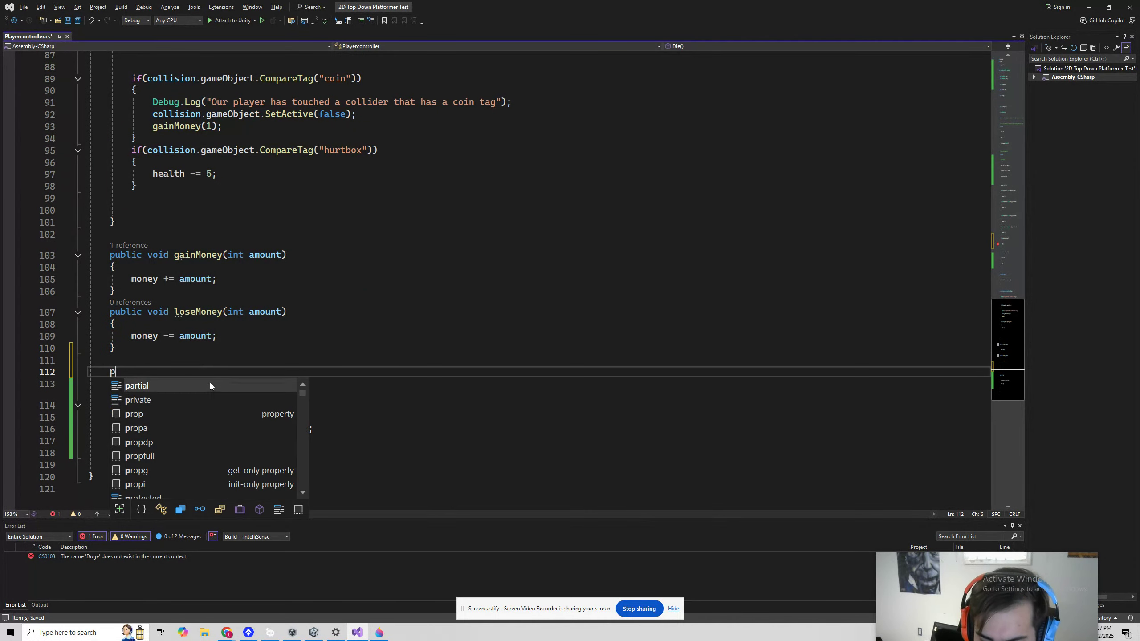
pyautogui.write('ublic void Doge()')
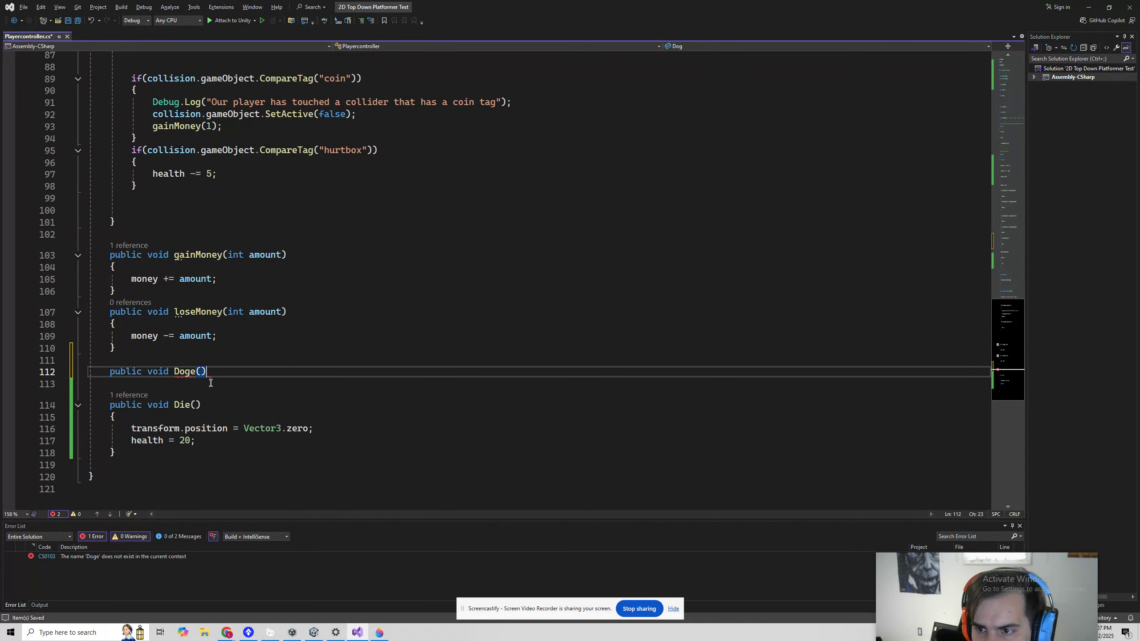
pyautogui.press('Return')
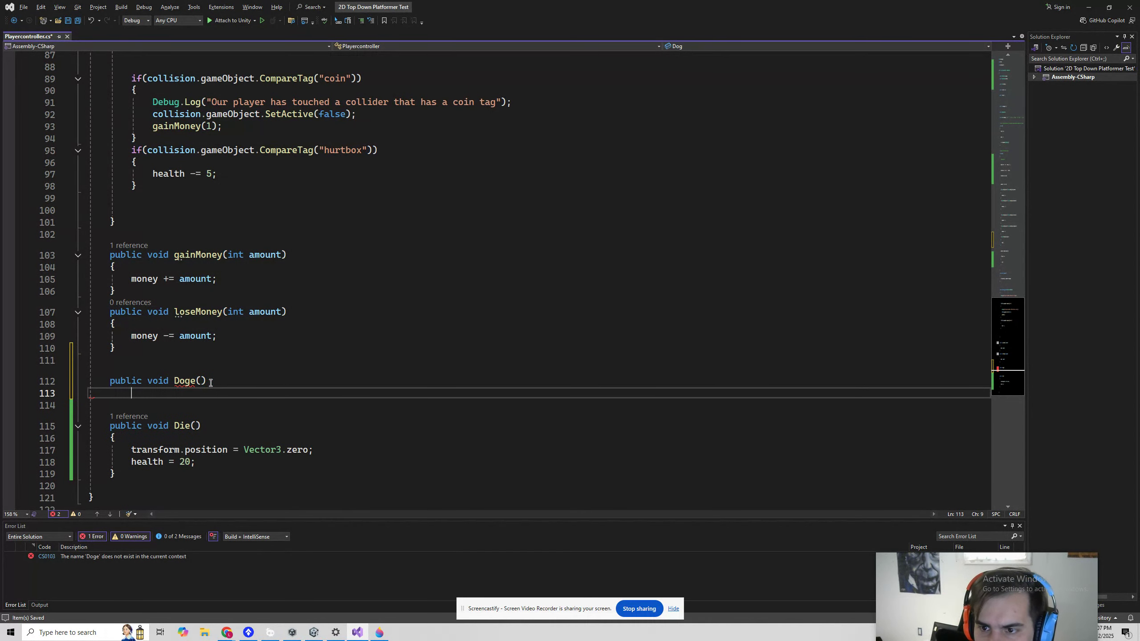
pyautogui.write('{')
pyautogui.press('Return')
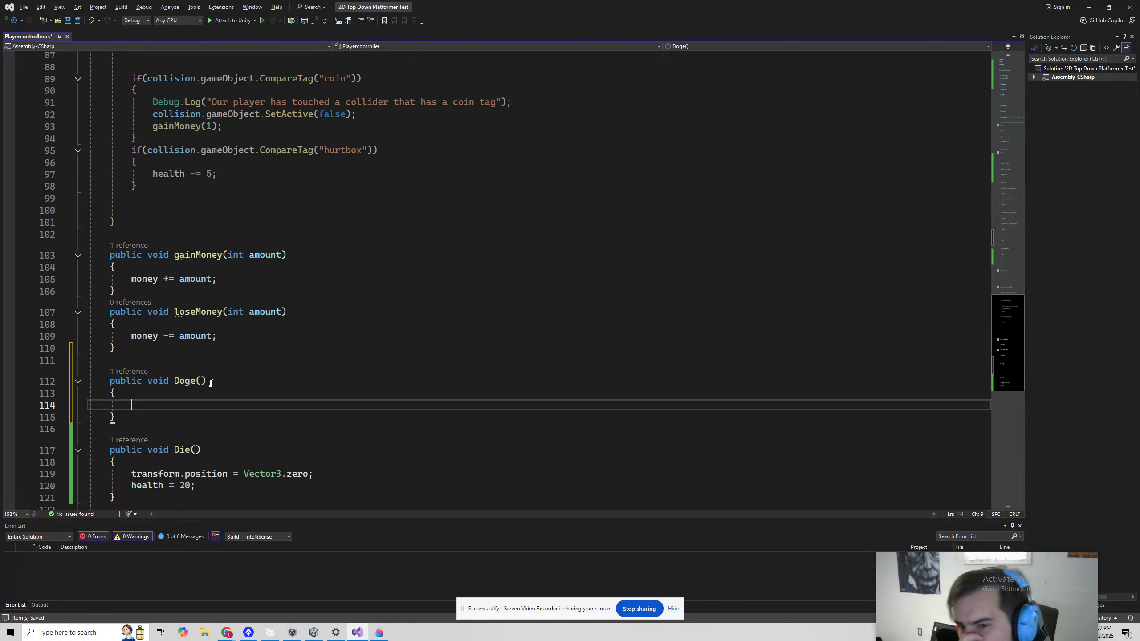
# Begin the Doge method's body with the assignment transform.position =
pyautogui.write('transf')
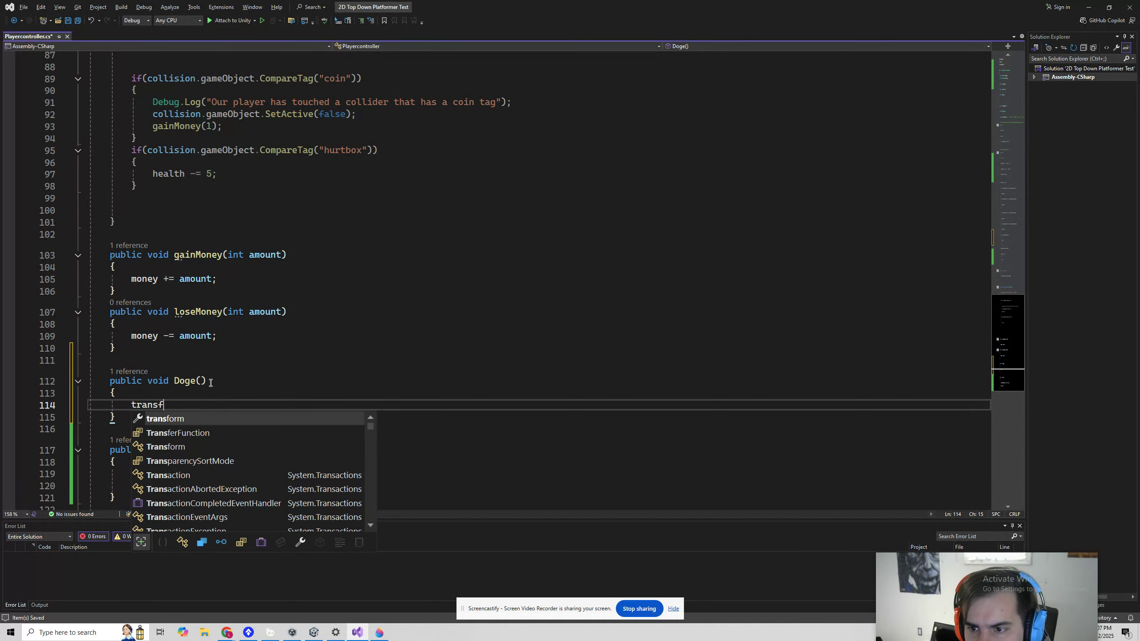
pyautogui.write('orm.posi')
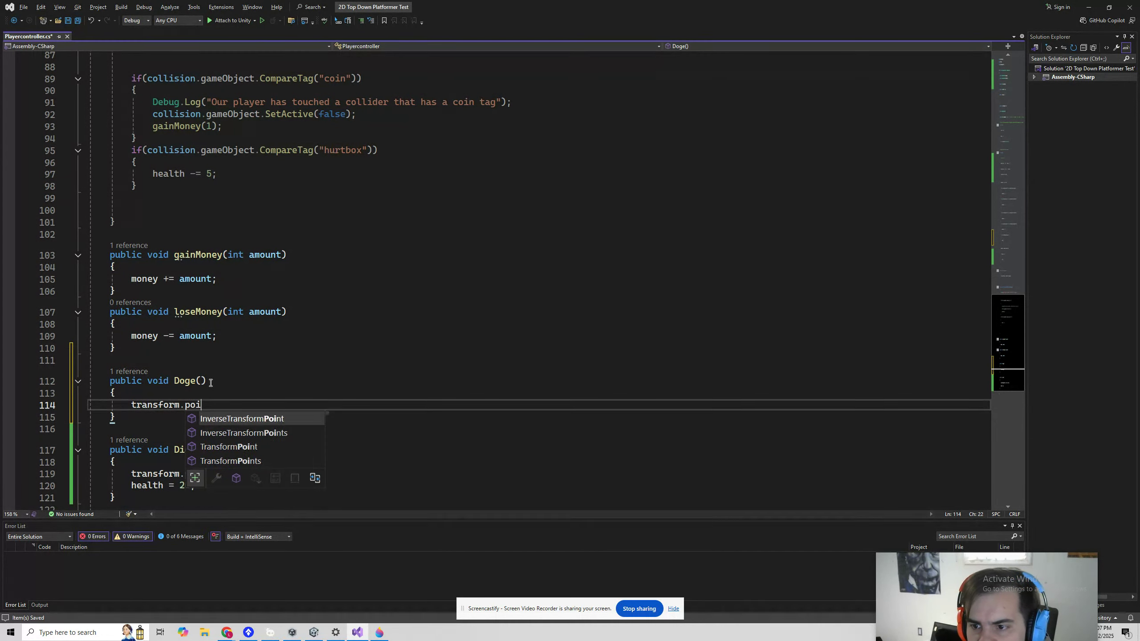
pyautogui.write('tion =')
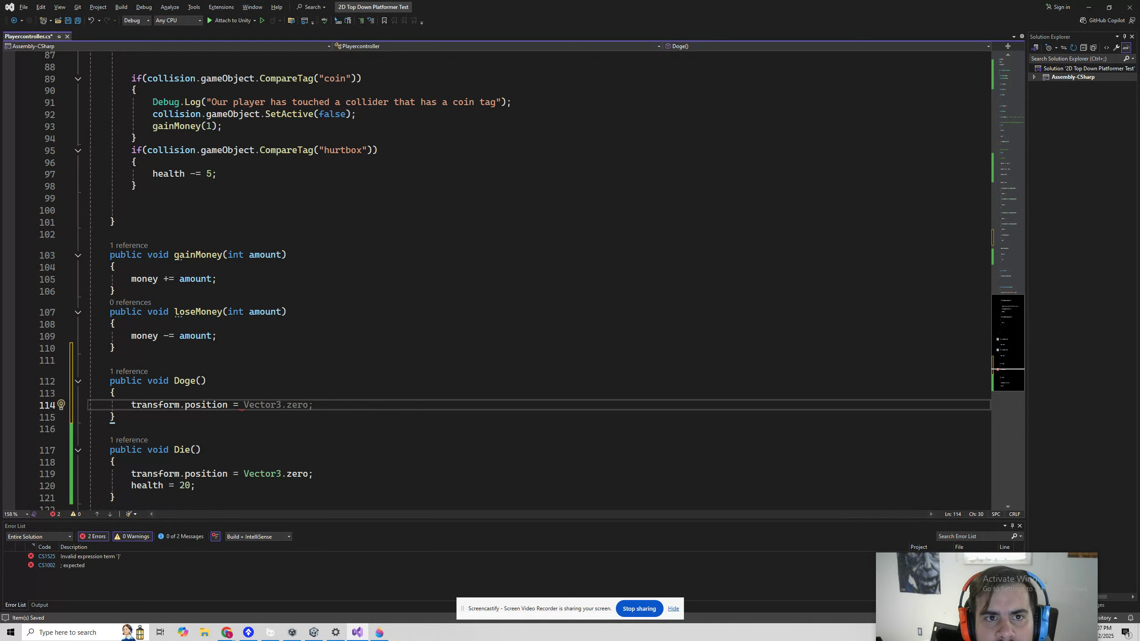
pyautogui.write('pointer')
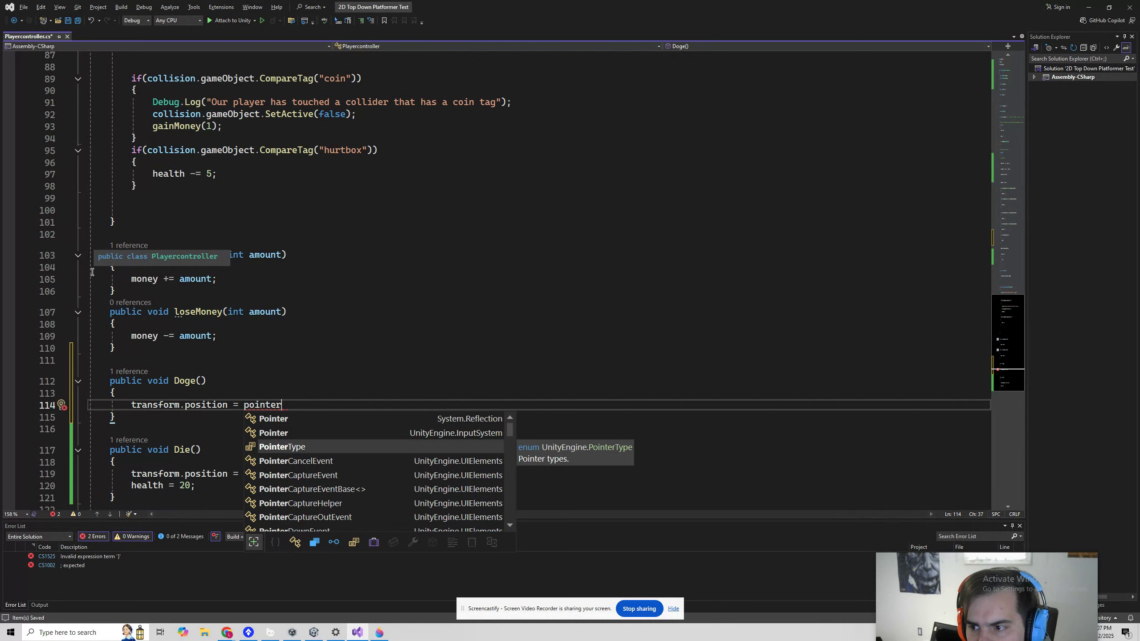
pyautogui.press('Up')
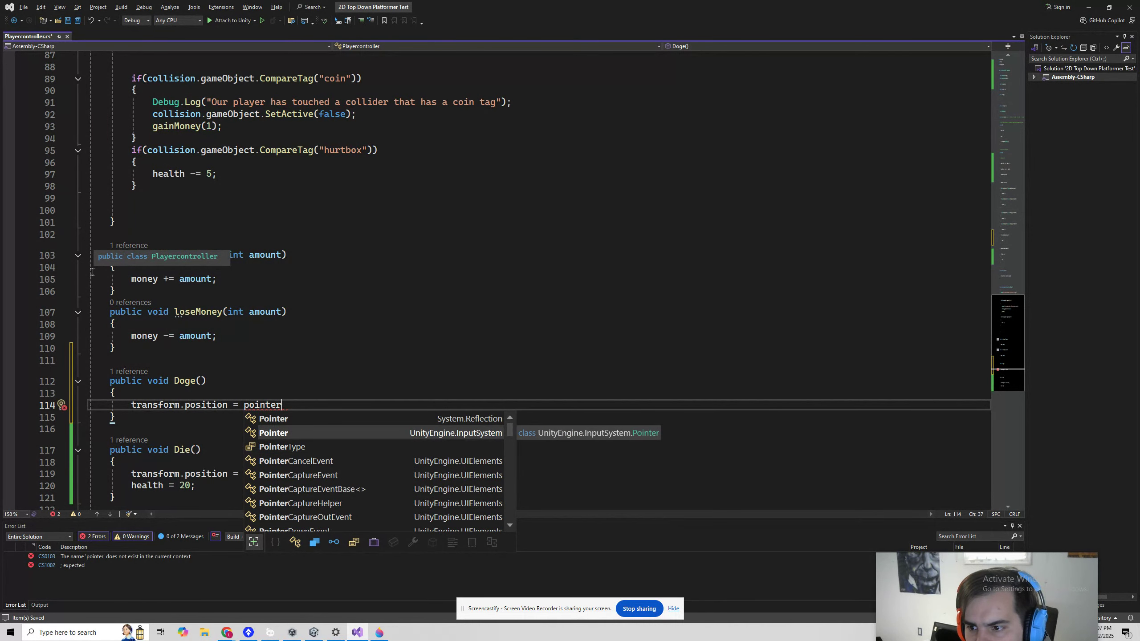
pyautogui.press('Tab')
pyautogui.write('.g')
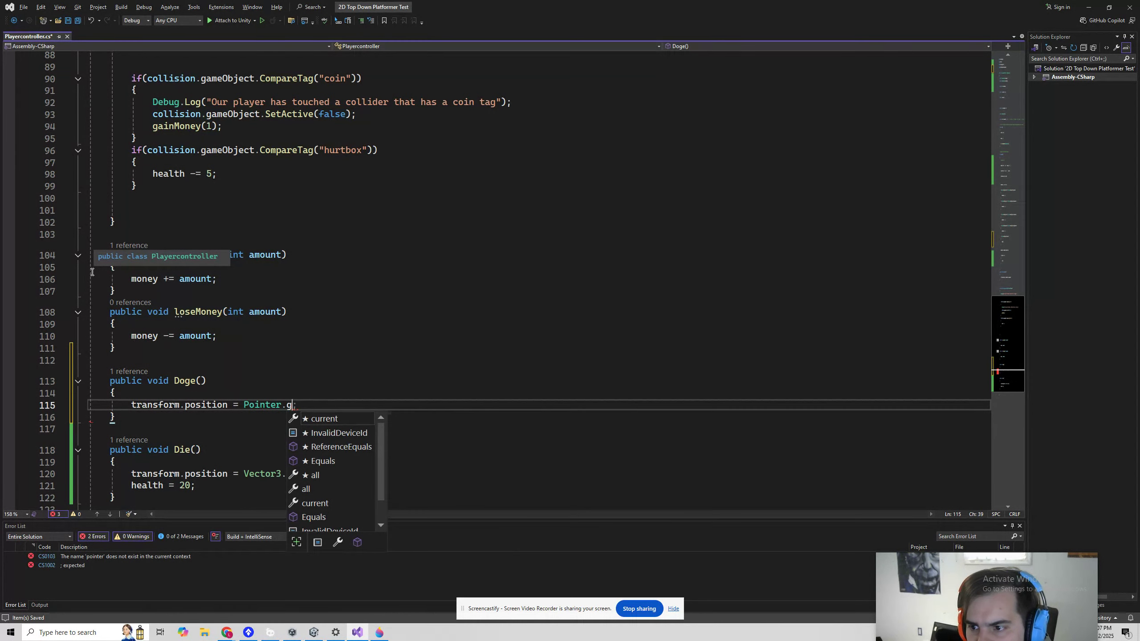
pyautogui.write('e')
pyautogui.press('BackSpace')
pyautogui.press('BackSpace')
pyautogui.press('BackSpace')
pyautogui.press('BackSpace')
pyautogui.press('BackSpace')
pyautogui.press('BackSpace')
pyautogui.press('BackSpace')
pyautogui.press('BackSpace')
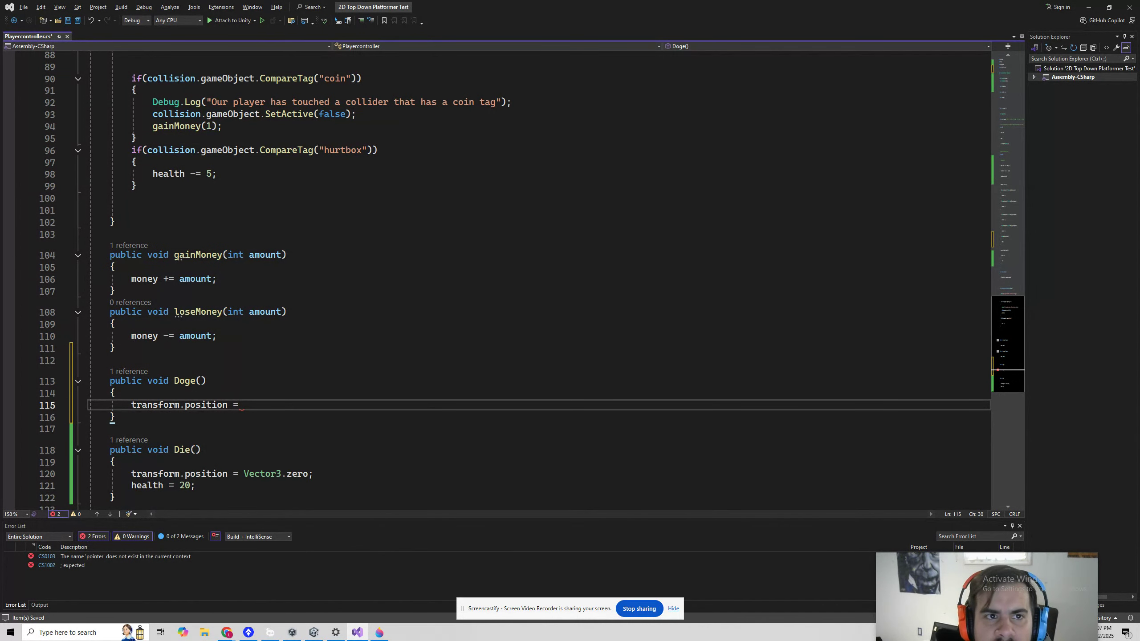
# Switch to ChatGPT in the browser and ask "How to get current mouse position in unity"
pyautogui.moveTo(0, 112); pyautogui.dragTo(204, 112)
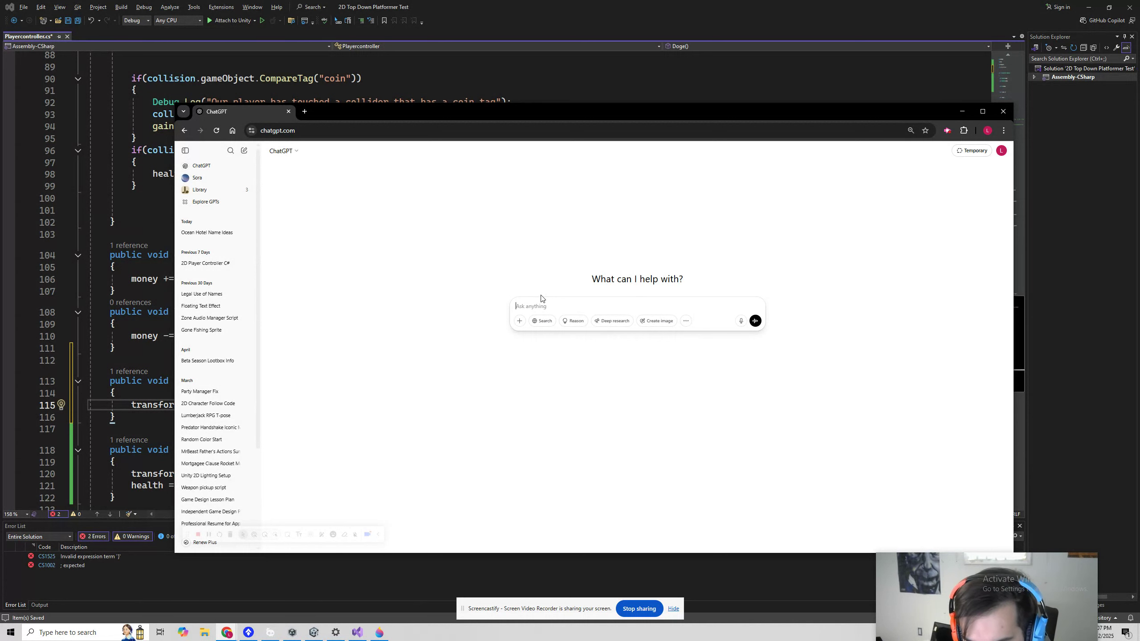
pyautogui.click(542, 299)
pyautogui.write('How to get current mouse positiio')
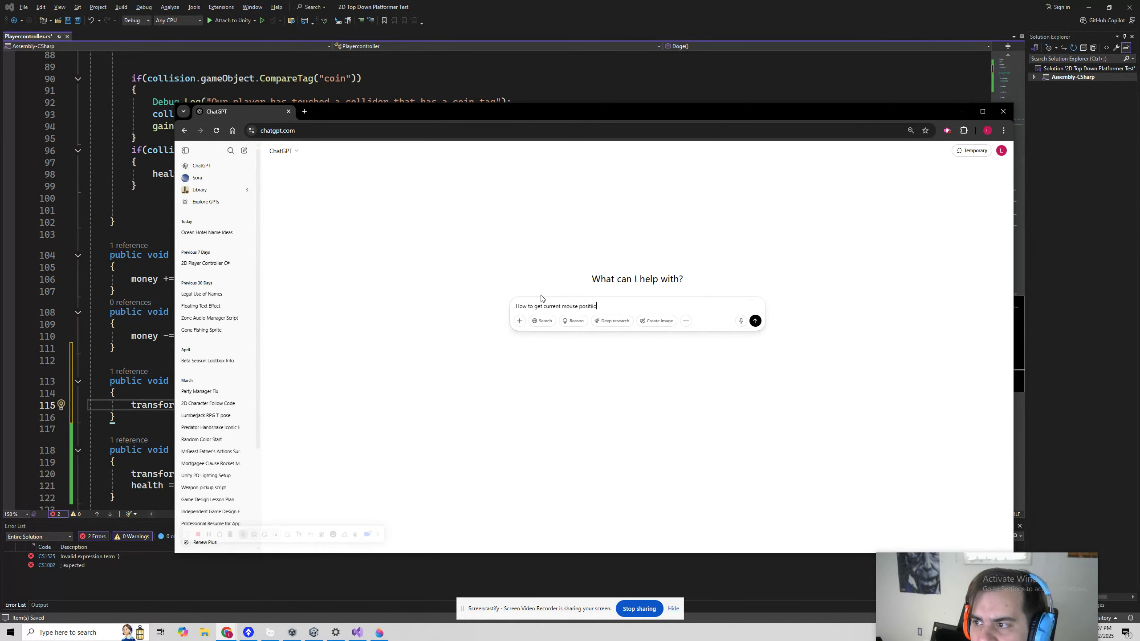
pyautogui.press('Return')
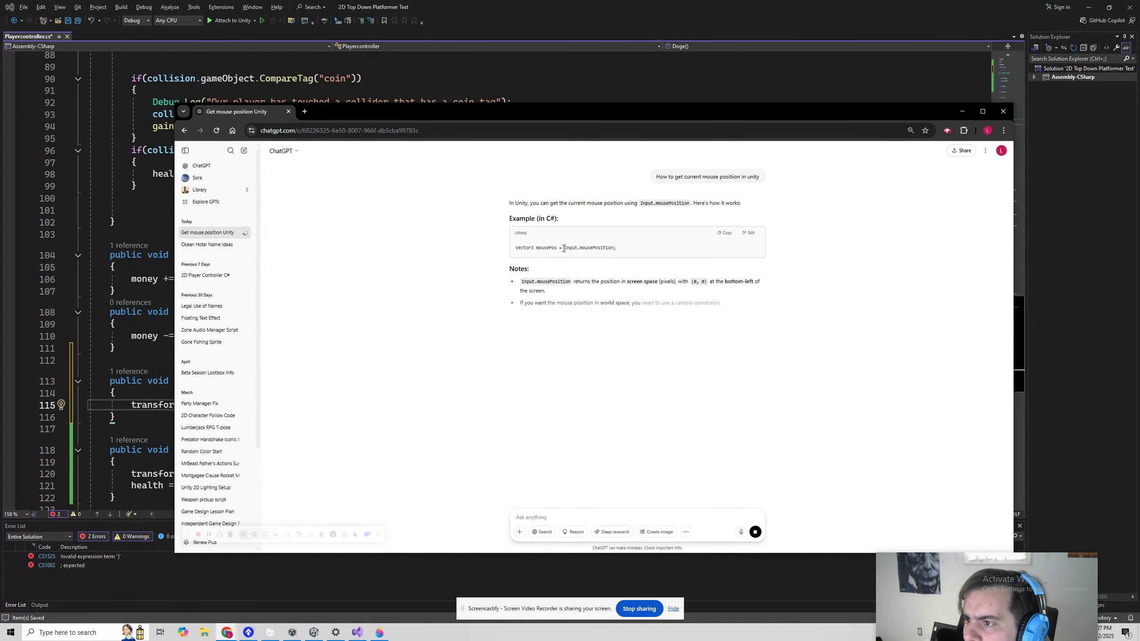
# Copy Input.mousePosition; from the ChatGPT example, paste it as the value of transform.position in the Doge method, and save the script
pyautogui.moveTo(564, 248); pyautogui.dragTo(616, 250)
pyautogui.rightClick(610, 250)
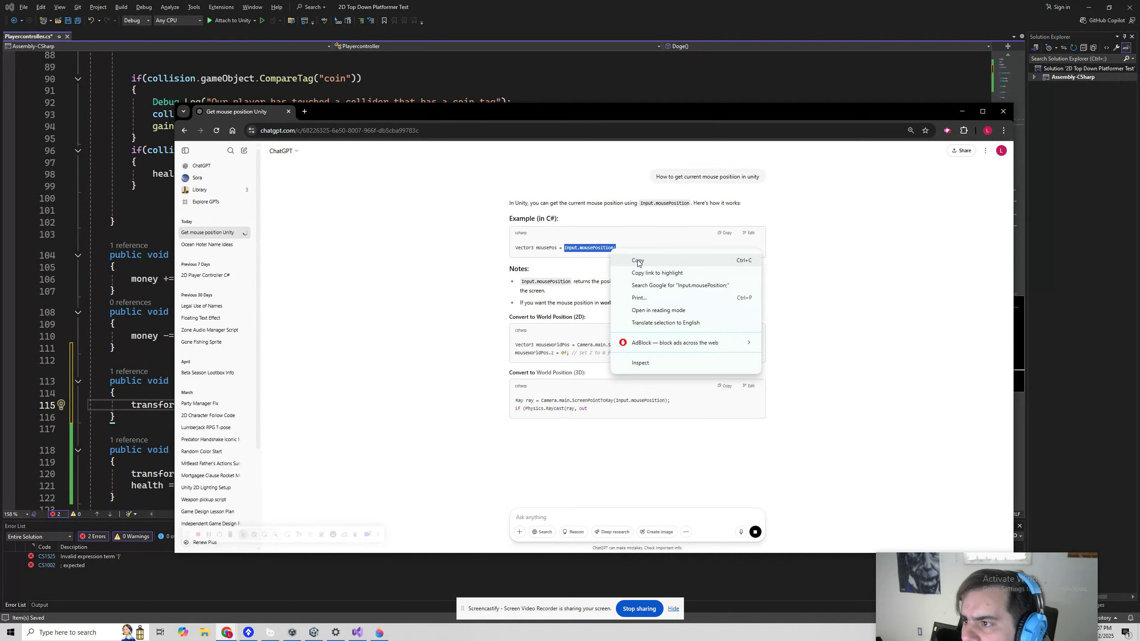
pyautogui.click(628, 257)
pyautogui.hotkey('alt', 'Tab')
pyautogui.hotkey('ctrl', 'v')
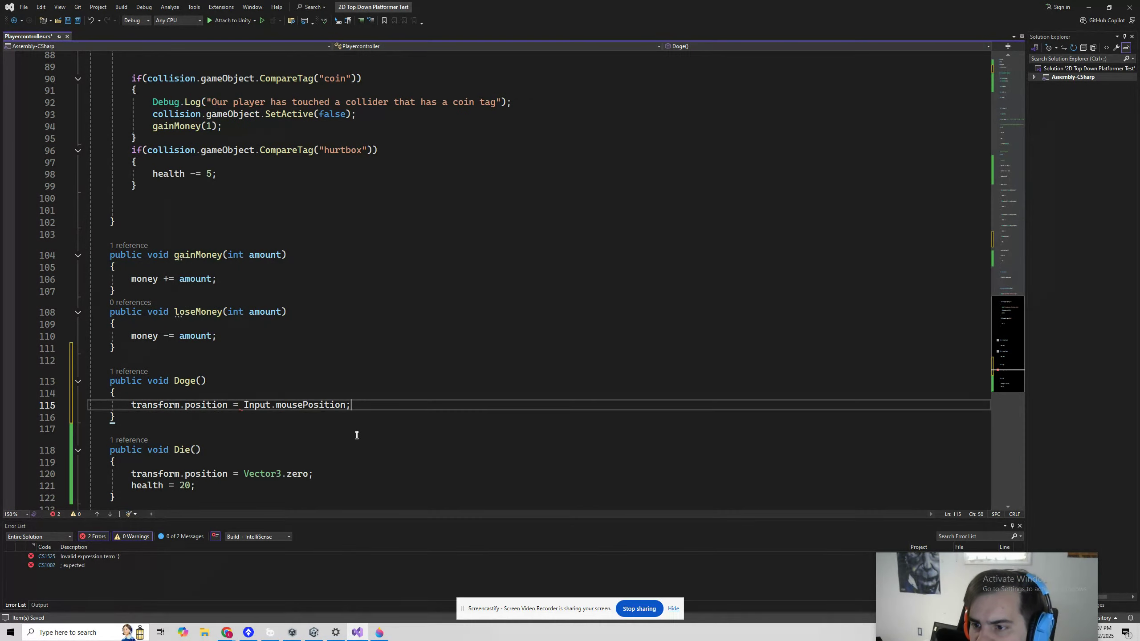
pyautogui.click(80, 23)
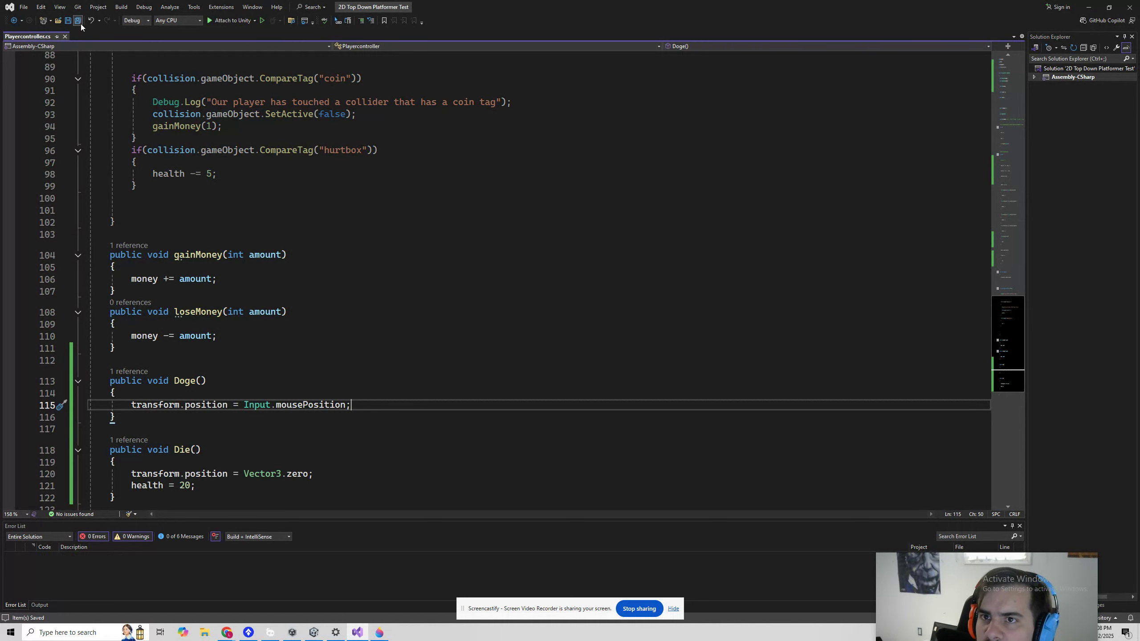
# Switch to Unity and run the game to test the player's Doge ability and movement
pyautogui.click(314, 632)
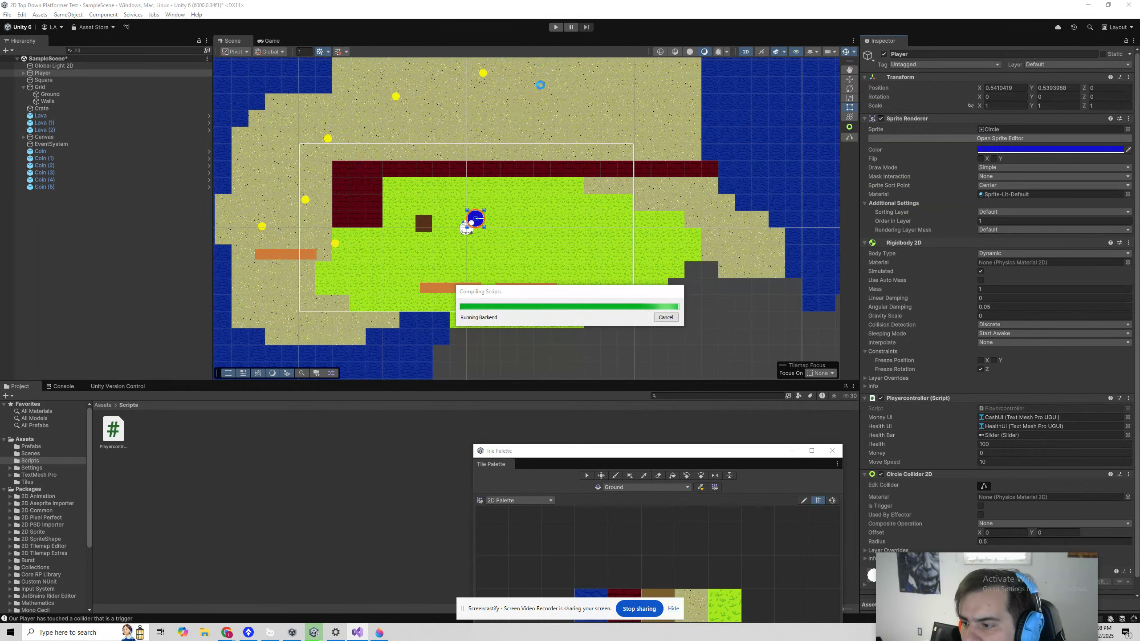
pyautogui.moveTo(992, 592); pyautogui.dragTo(1042, 518)
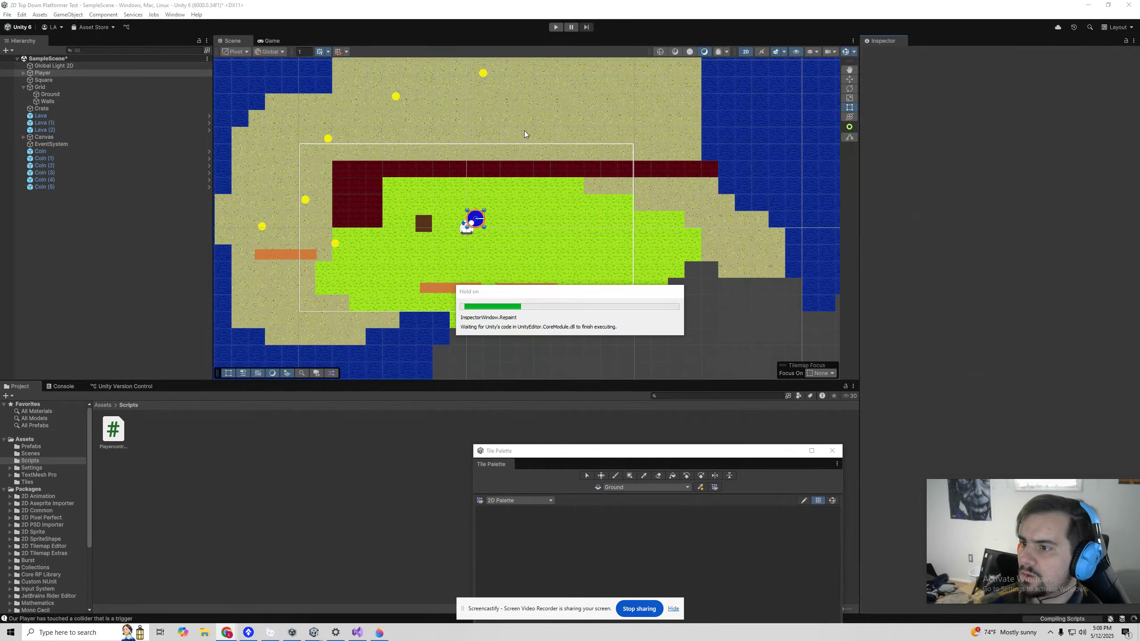
pyautogui.click(556, 27)
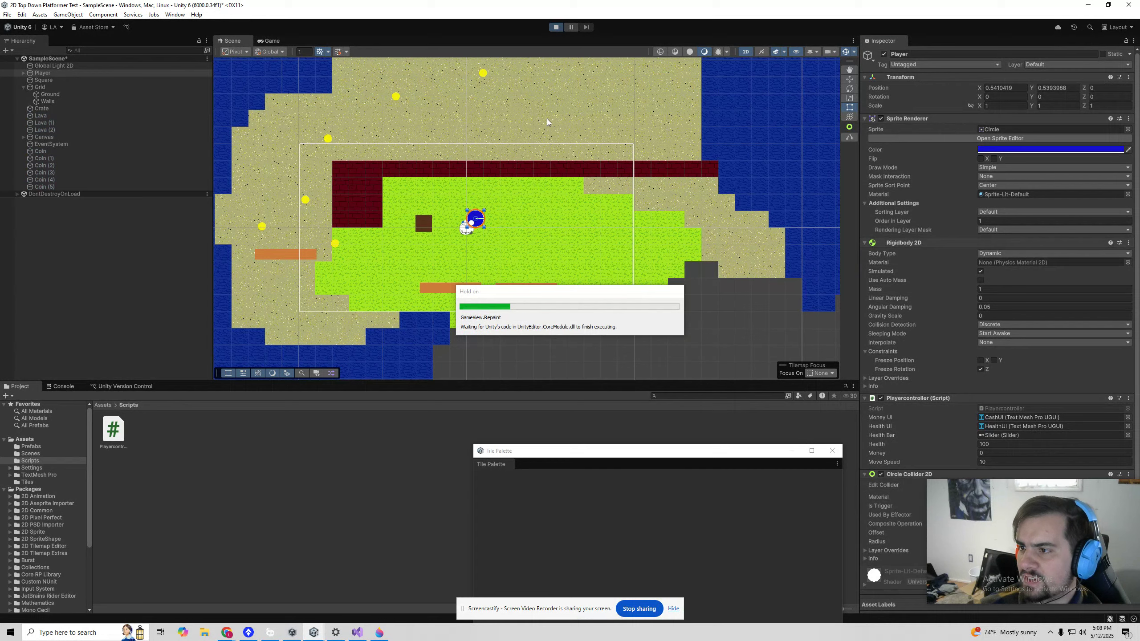
pyautogui.press('w')
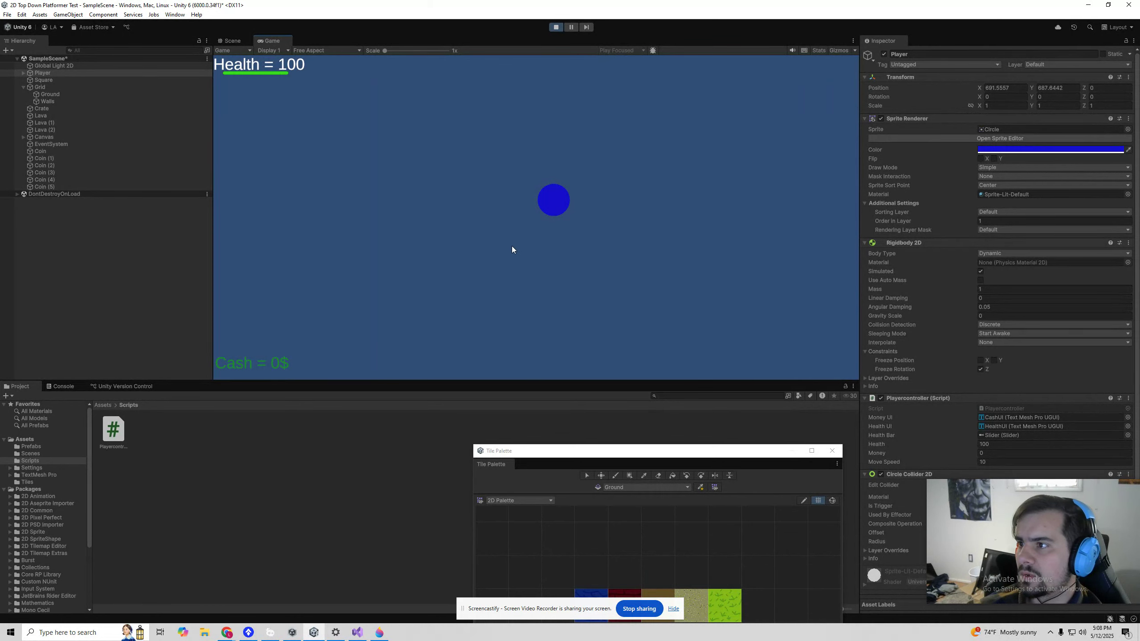
# Examine in the Scene view where the Player ends up relative to the canvas and the tile map
pyautogui.click(232, 41)
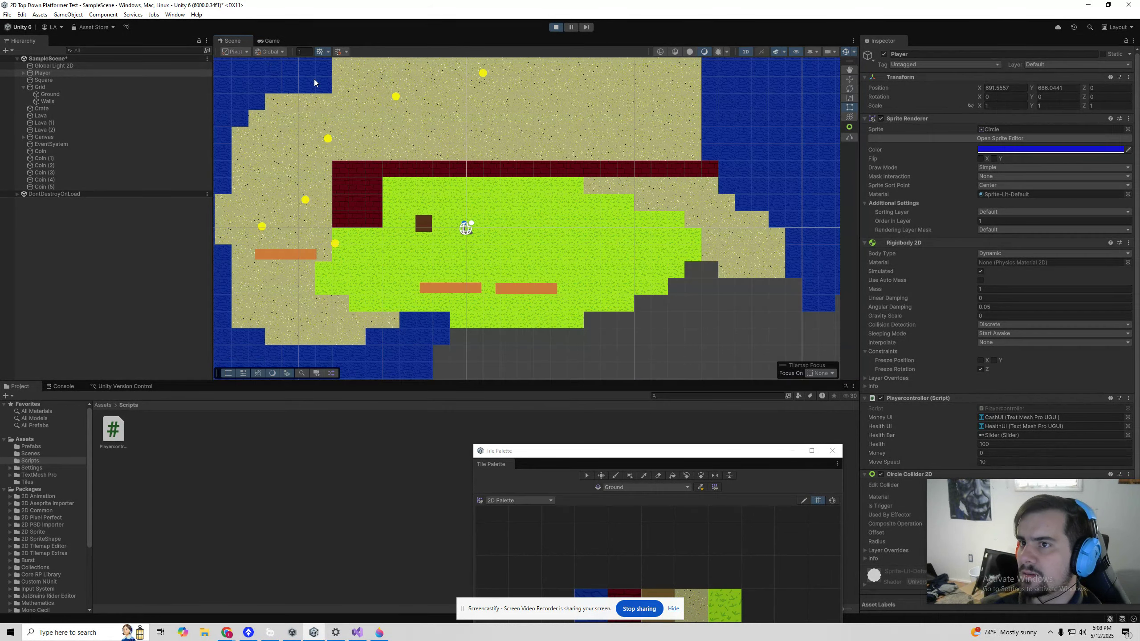
pyautogui.scroll(-5, 466, 239)
pyautogui.doubleClick(63, 72)
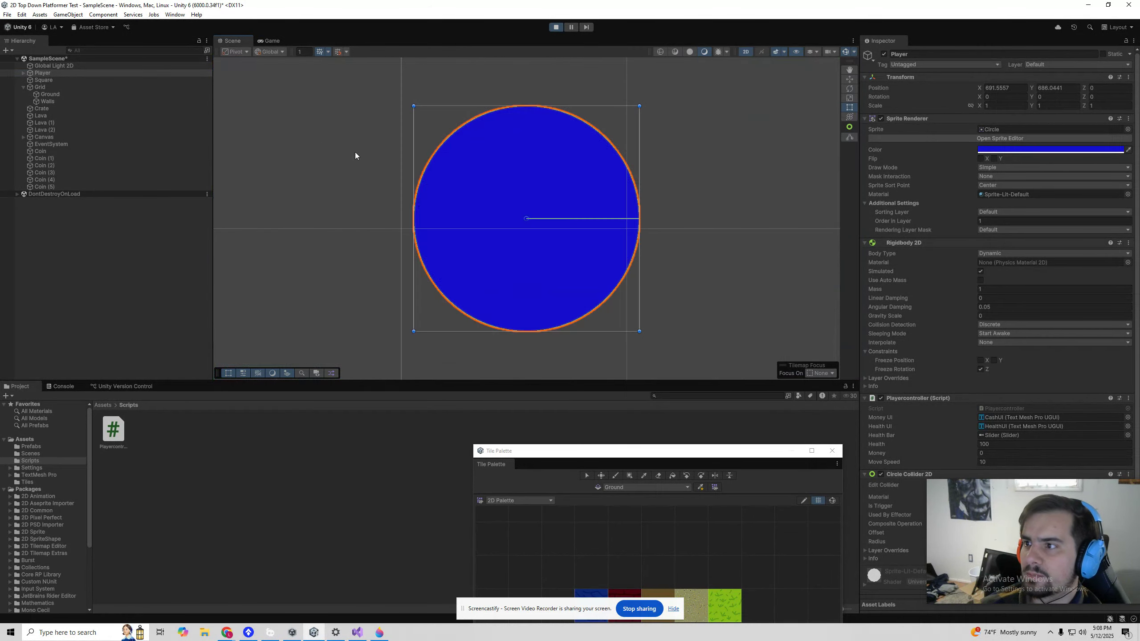
pyautogui.scroll(-5, 435, 227)
pyautogui.scroll(-6, 422, 257)
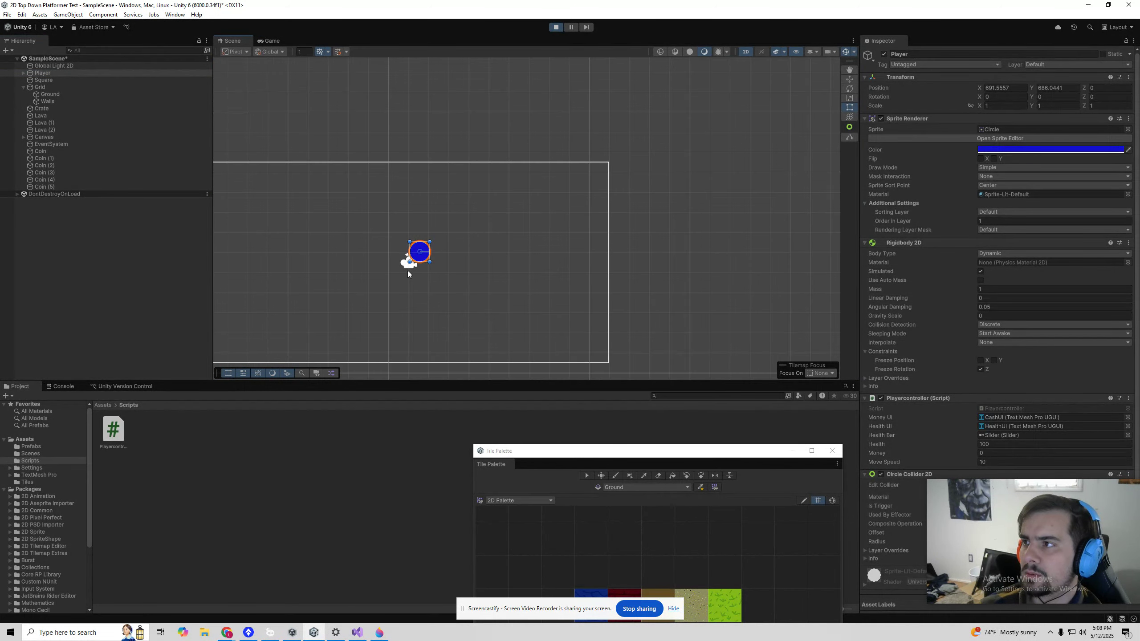
pyautogui.scroll(-2, 414, 310)
pyautogui.moveTo(415, 310); pyautogui.dragTo(512, 184, button='middle')
pyautogui.scroll(-6, 468, 254)
pyautogui.moveTo(452, 280); pyautogui.dragTo(504, 222, button='middle')
pyautogui.scroll(-5, 504, 222)
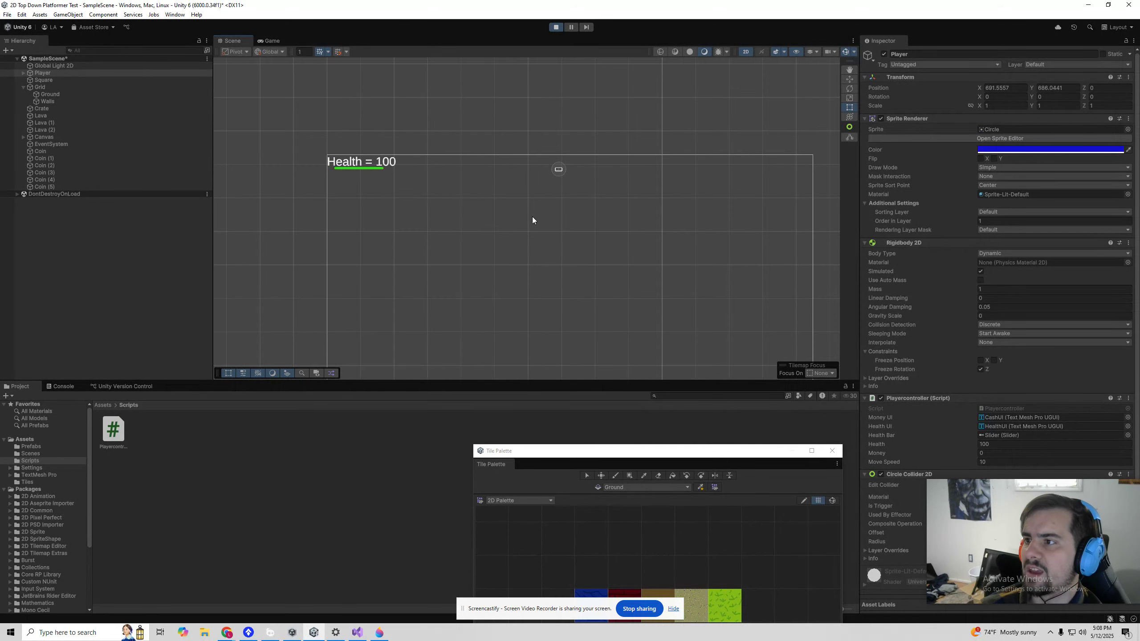
pyautogui.scroll(3, 488, 215)
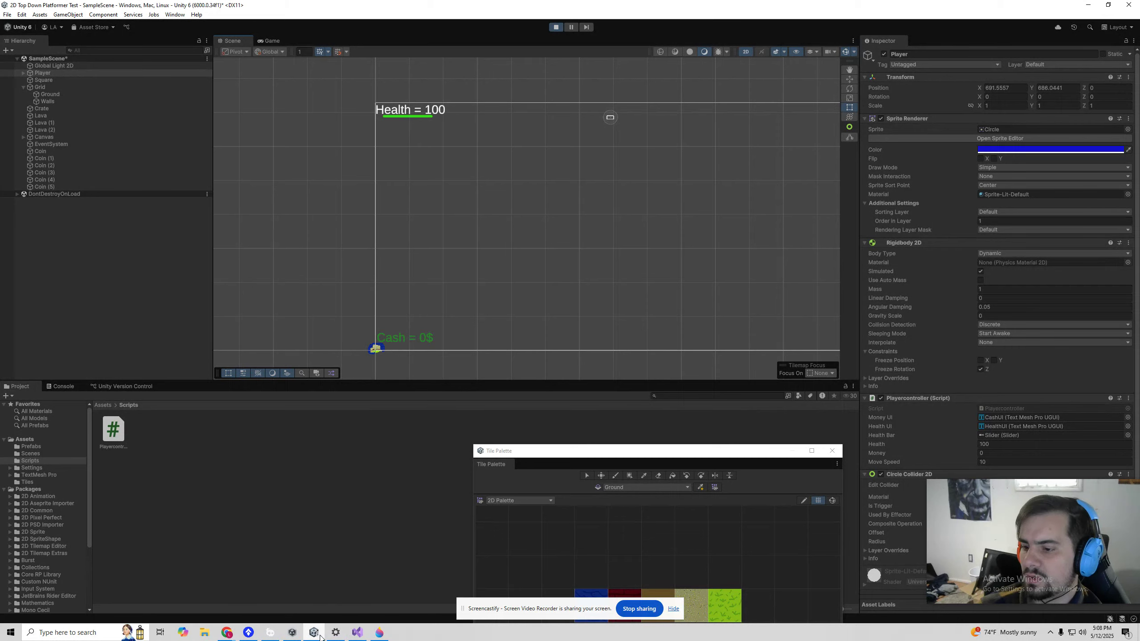
# Return to the ChatGPT answer and copy the code block under Convert to World Position (3D)
pyautogui.click(357, 632)
pyautogui.click(314, 632)
pyautogui.click(292, 632)
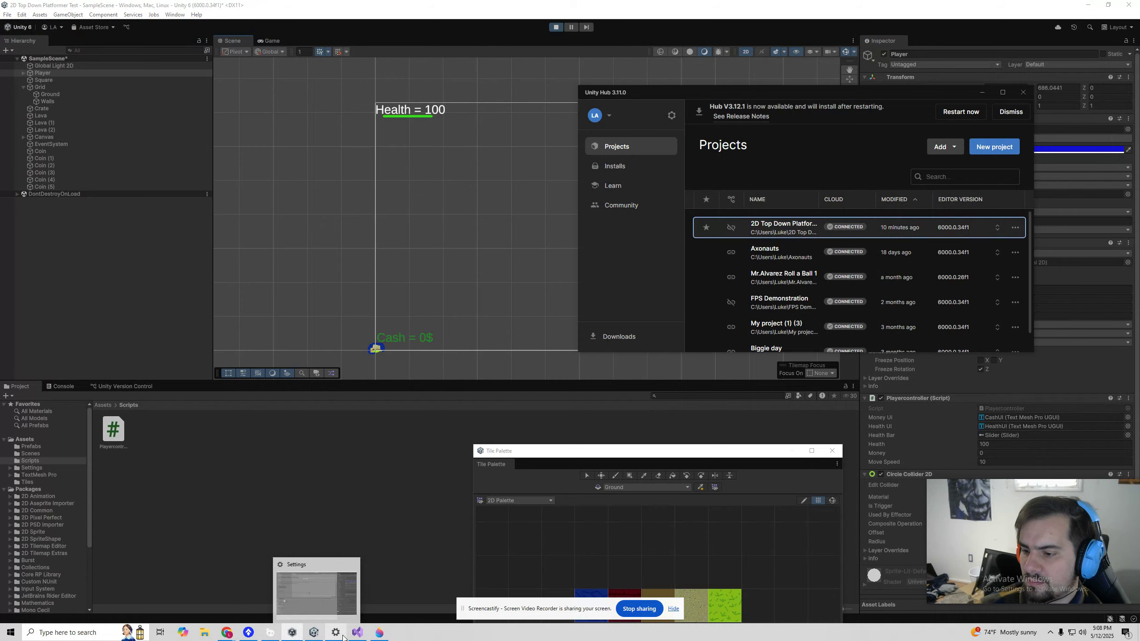
pyautogui.moveTo(226, 632)
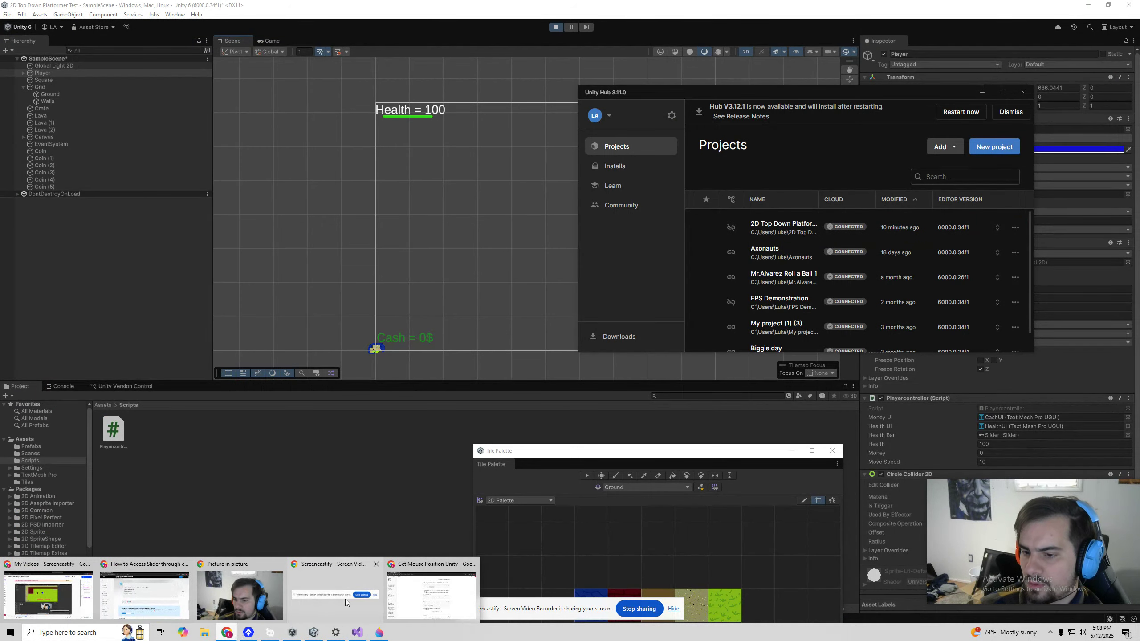
pyautogui.click(415, 603)
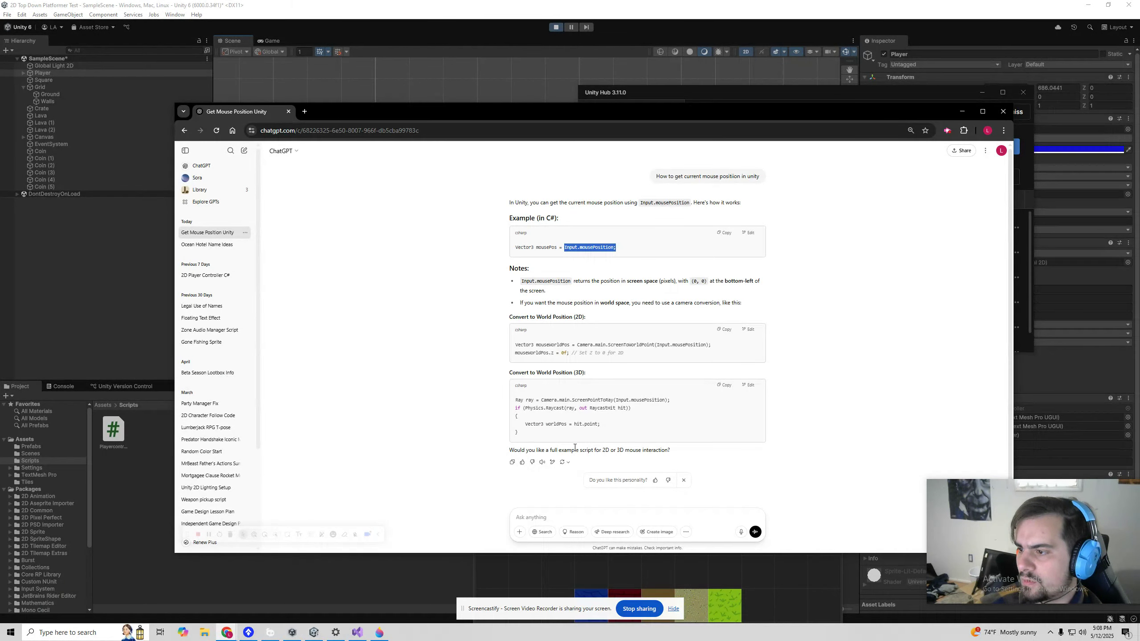
pyautogui.click(549, 517)
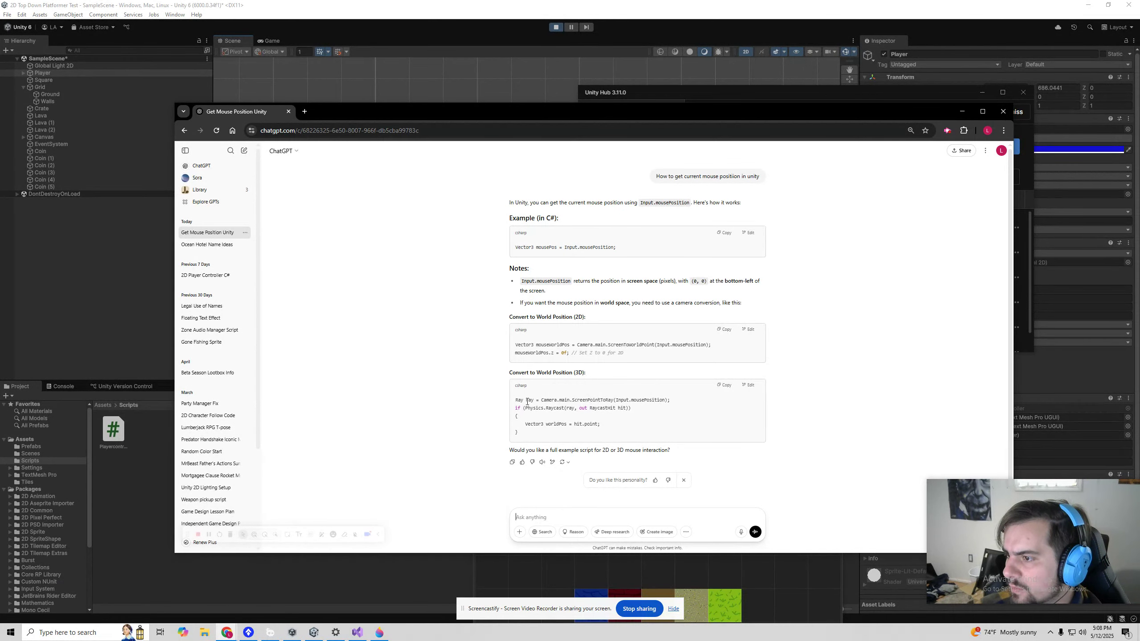
pyautogui.moveTo(516, 401); pyautogui.dragTo(540, 433)
pyautogui.rightClick(538, 425)
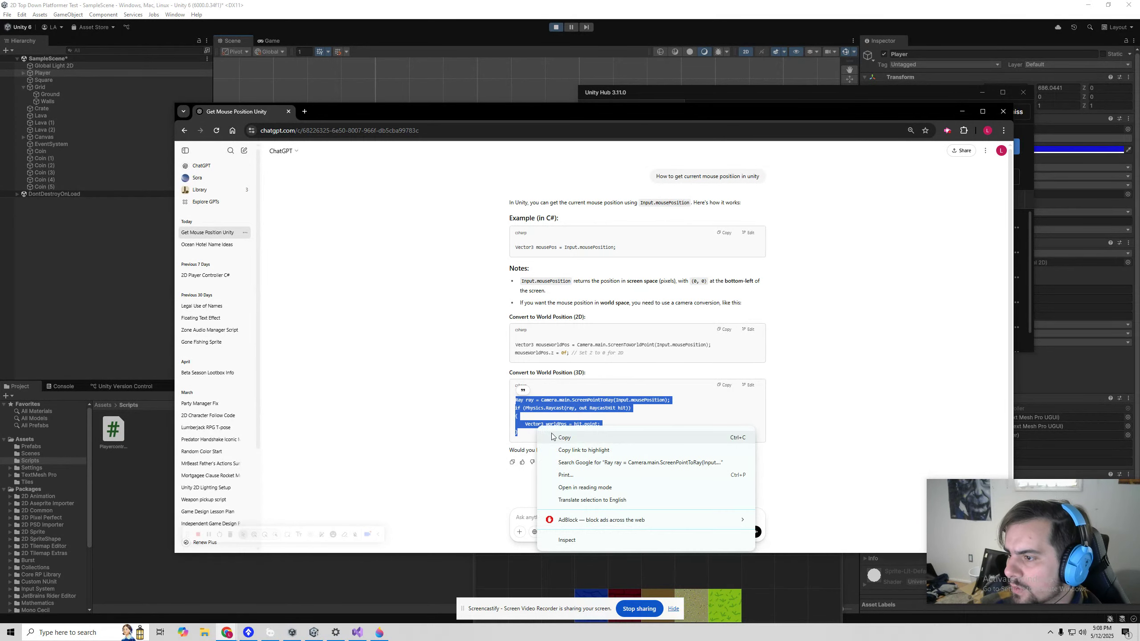
pyautogui.click(564, 438)
# Examine the 3D conversion code part by part: the ray variable, Input.mousePosition, Camera.main, ScreenPointToRay, the Physics.Raycast condition and worldPos
pyautogui.click(523, 408)
pyautogui.moveTo(516, 401); pyautogui.dragTo(530, 403)
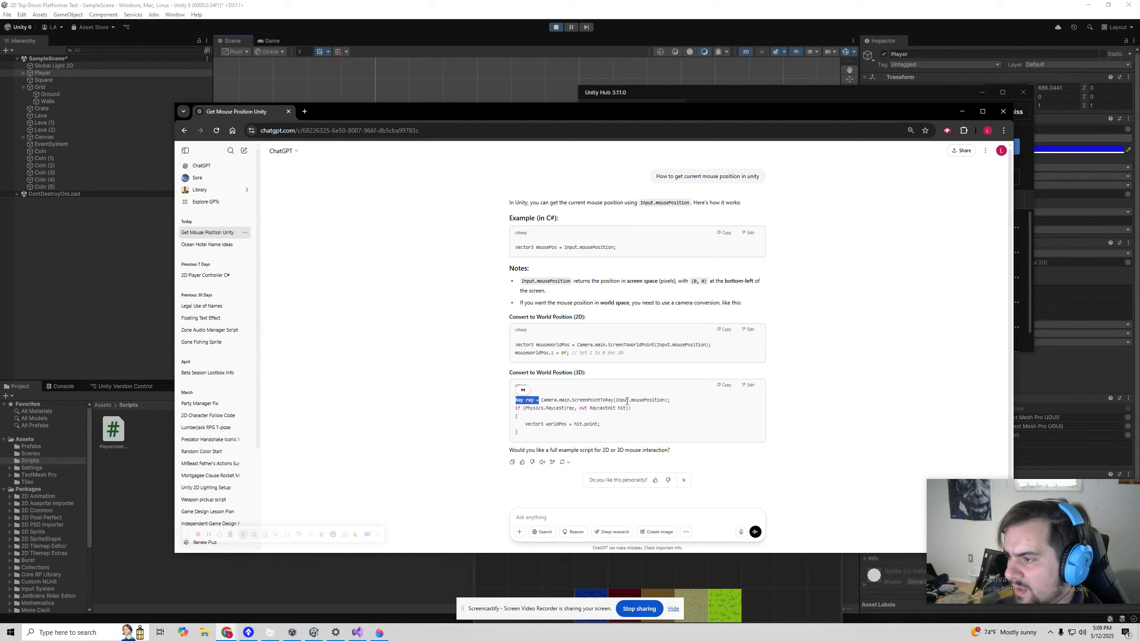
pyautogui.moveTo(616, 400); pyautogui.dragTo(659, 399)
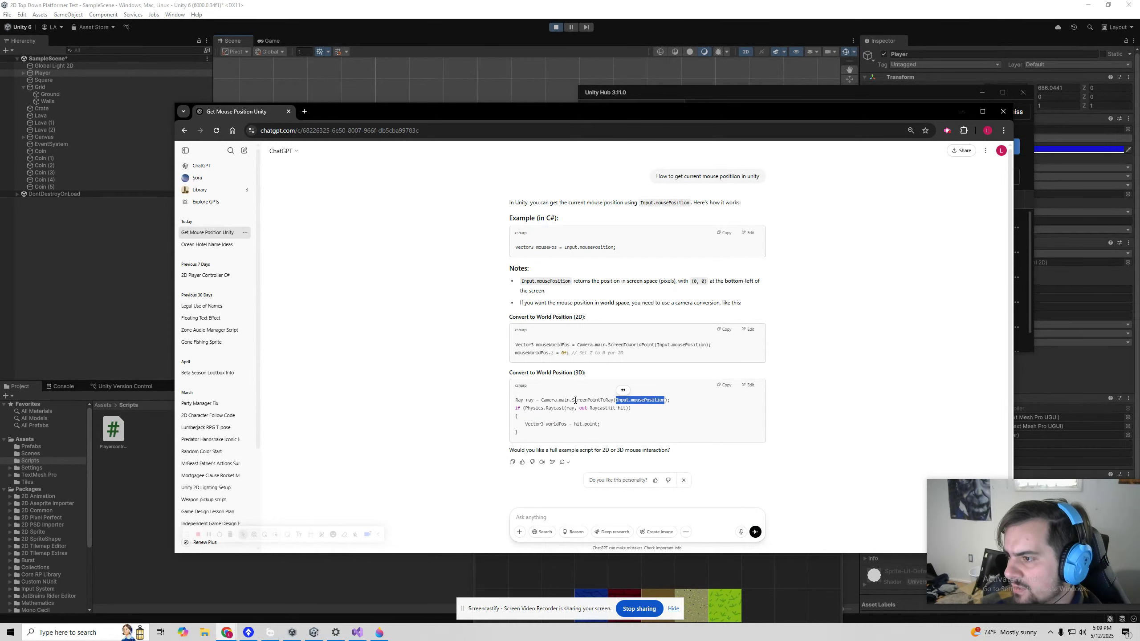
pyautogui.moveTo(548, 400); pyautogui.dragTo(574, 399)
pyautogui.click(601, 400)
pyautogui.doubleClick(592, 400)
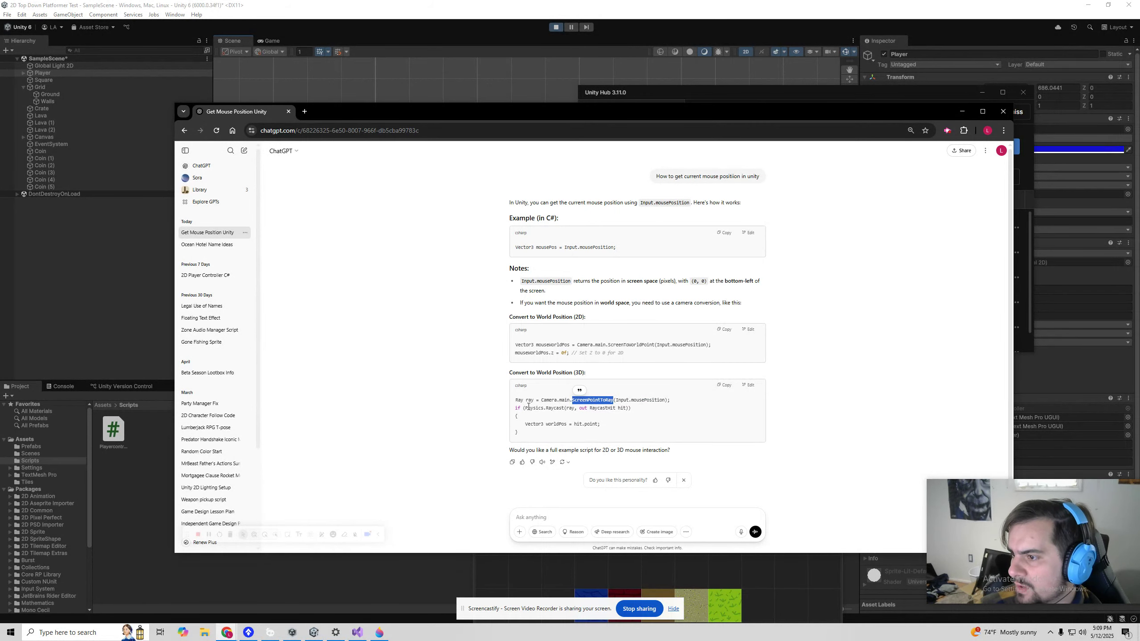
pyautogui.moveTo(516, 408); pyautogui.dragTo(570, 409)
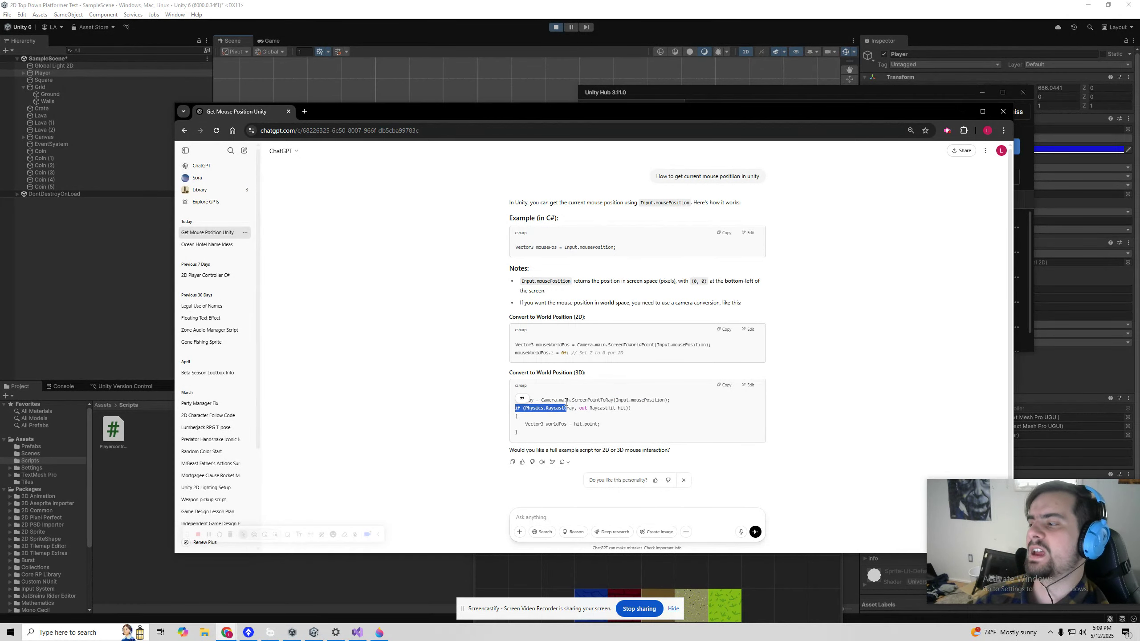
pyautogui.moveTo(535, 424); pyautogui.dragTo(516, 399)
pyautogui.doubleClick(554, 424)
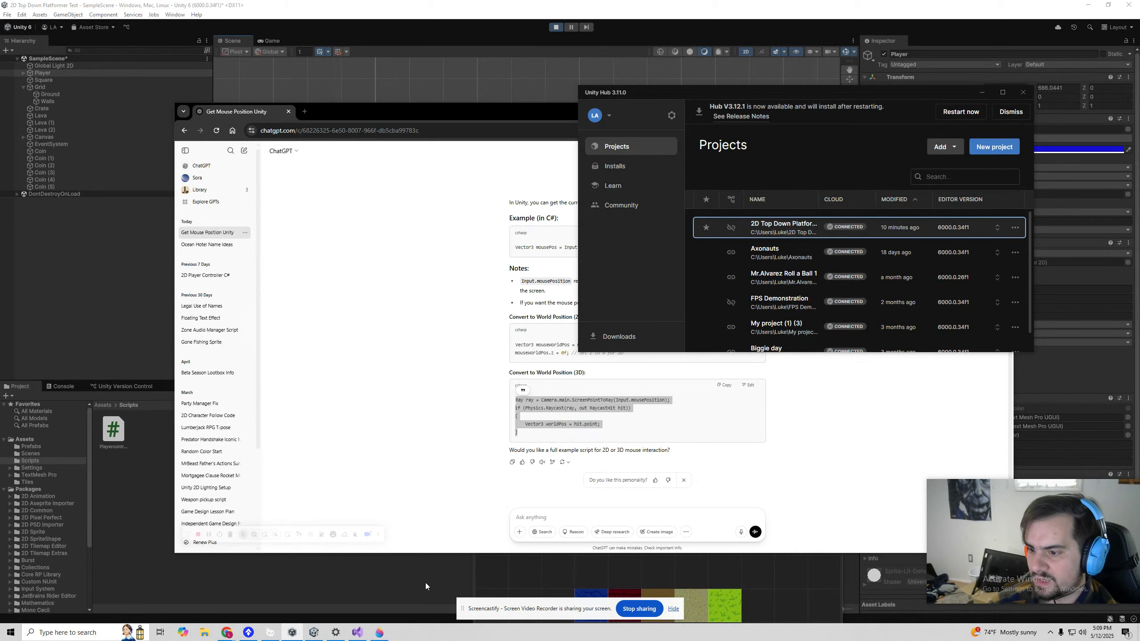
# Switch to Visual Studio and insert the copied ray and Physics.Raycast code above the transform.position assignment in the Doge method
pyautogui.click(357, 632)
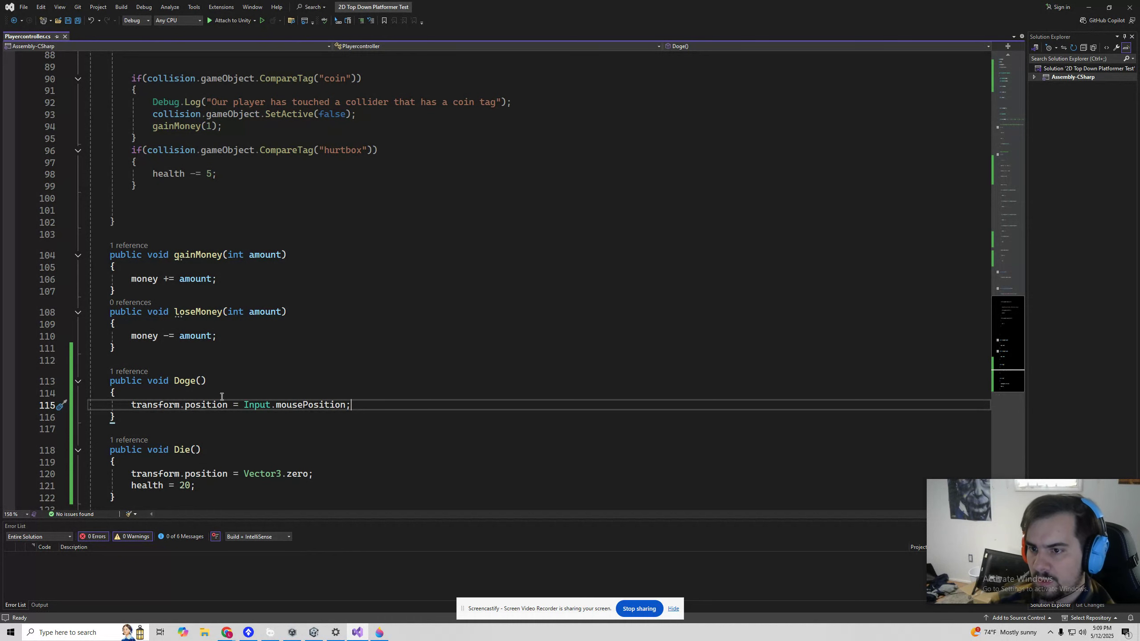
pyautogui.hotkey('ctrl', 'Return')
pyautogui.press('Tab')
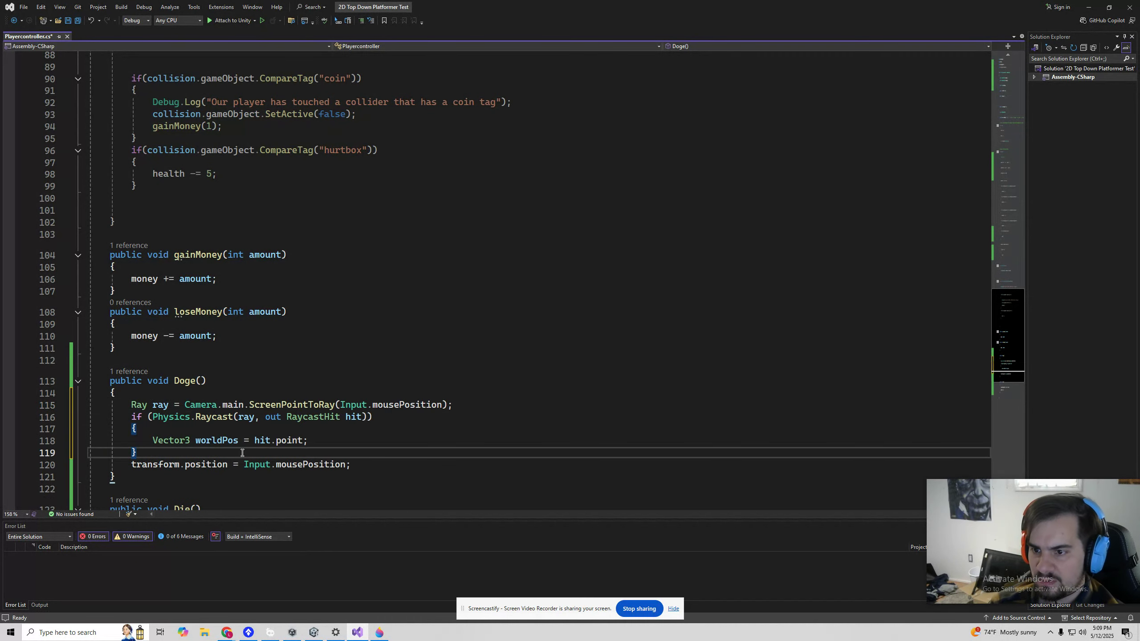
# Replace Input.mousePosition in the Doge method's transform.position assignment with wolrdPos
pyautogui.moveTo(244, 466); pyautogui.dragTo(345, 465)
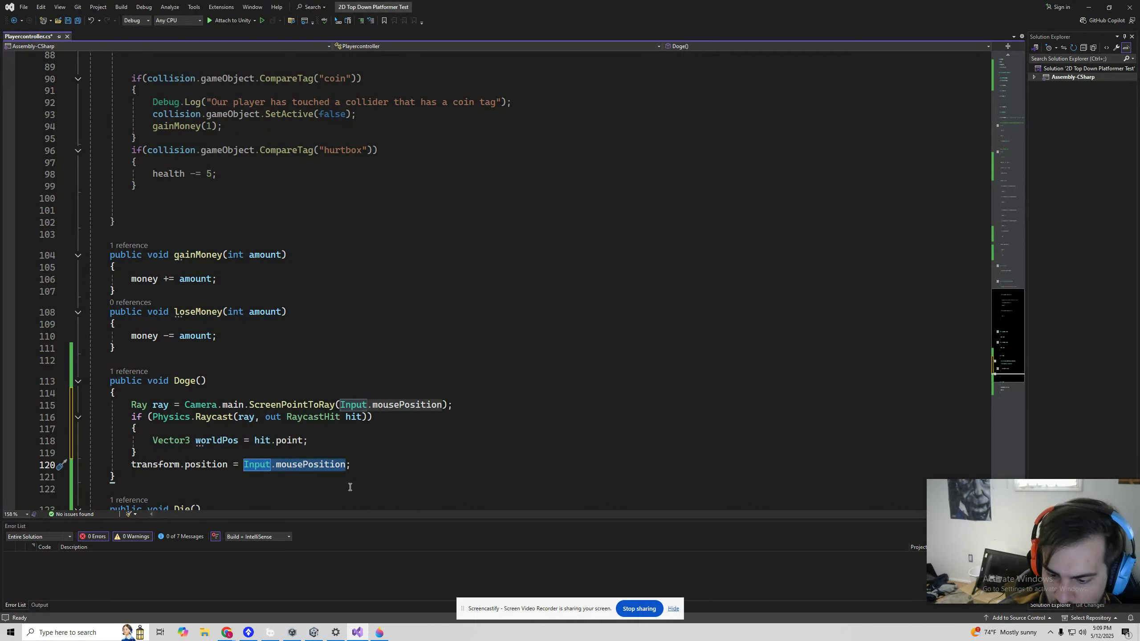
pyautogui.write('wolrdPos')
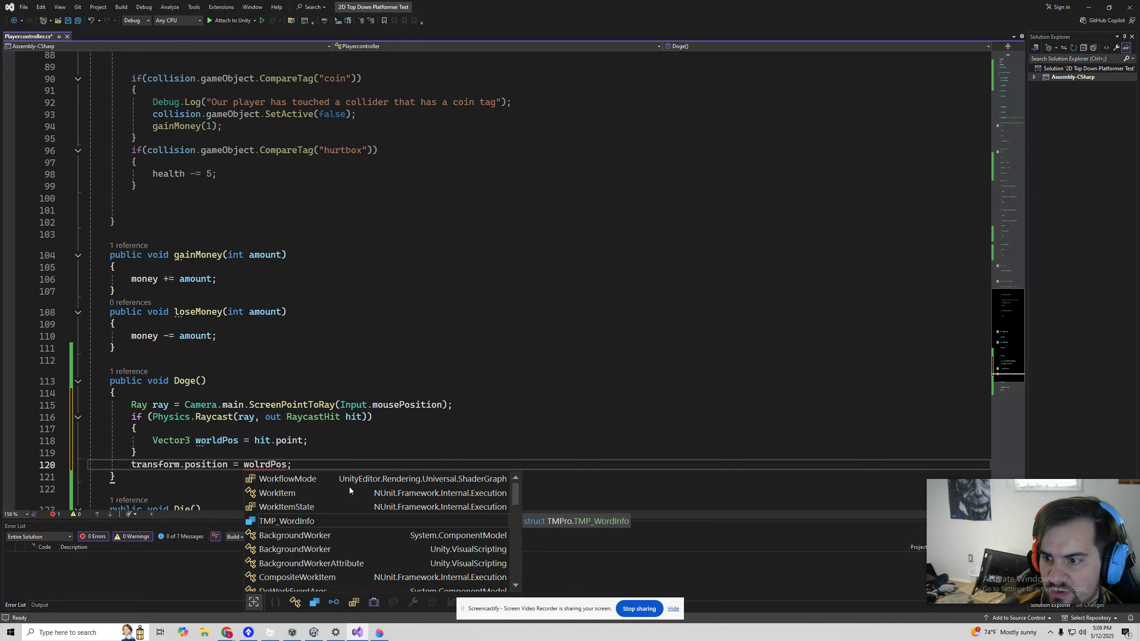
pyautogui.press('End')
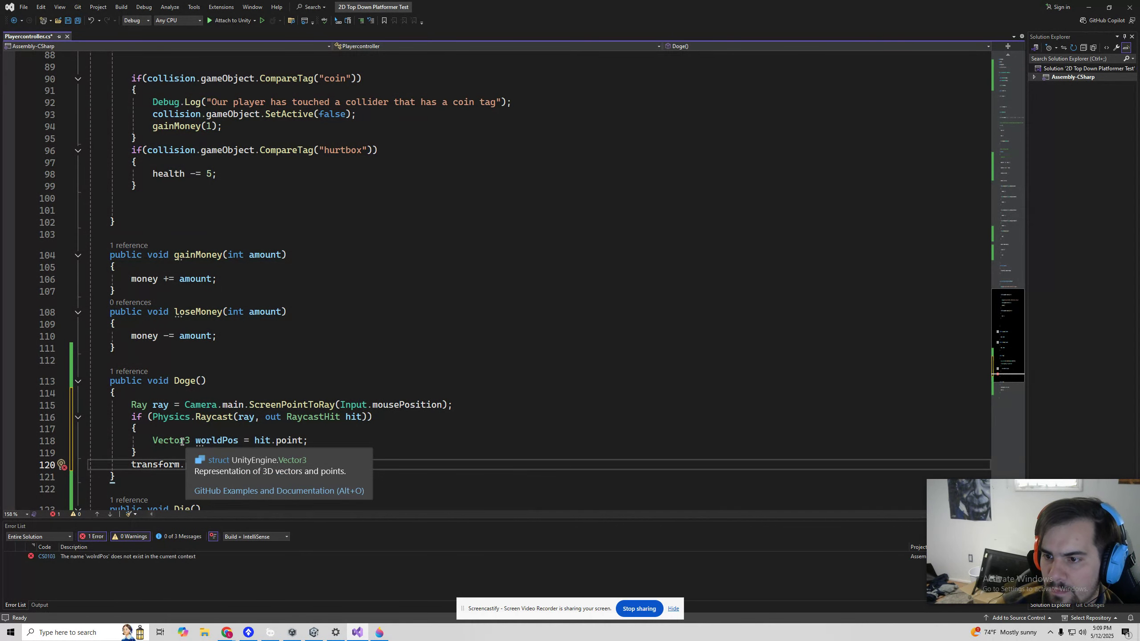
# Move the transform.position = wolrdPos; line into the Raycast if block, directly below the worldPos declaration
pyautogui.moveTo(130, 464)
pyautogui.mouseDown()
pyautogui.moveTo(299, 468)
pyautogui.moveTo(121, 477)
pyautogui.moveTo(131, 477)
pyautogui.mouseUp()
pyautogui.hotkey('ctrl', 'c')
pyautogui.click(326, 440)
pyautogui.press('Return')
pyautogui.hotkey('ctrl', 'v')
pyautogui.press('Delete')
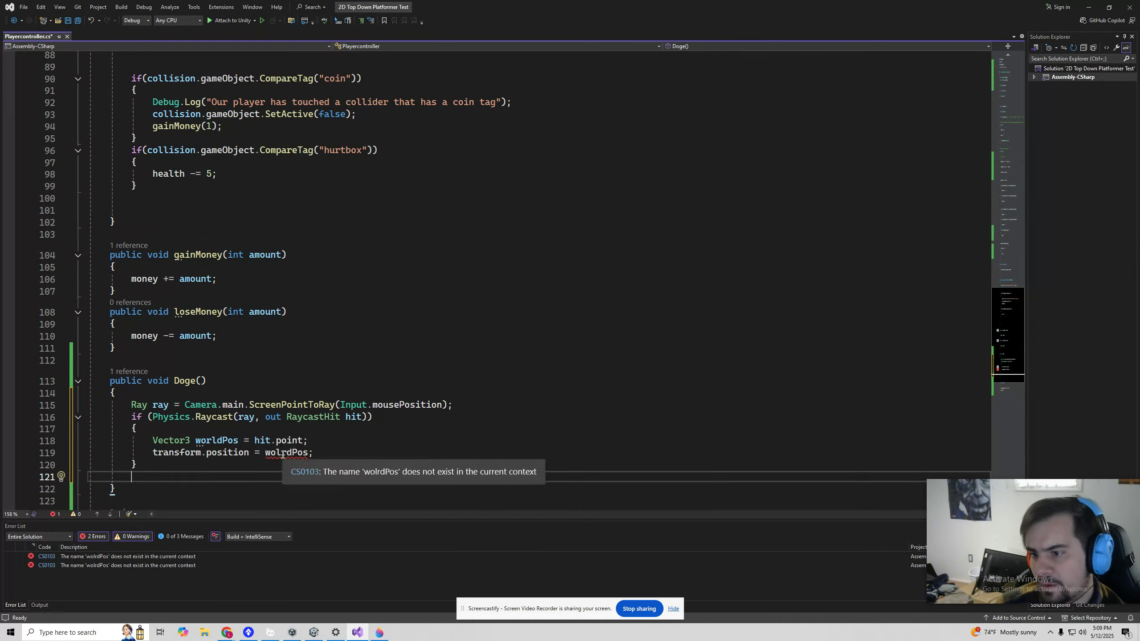
# Insert the keyword new before Vector3 in the worldPos declaration inside the Raycast if block
pyautogui.click(280, 452)
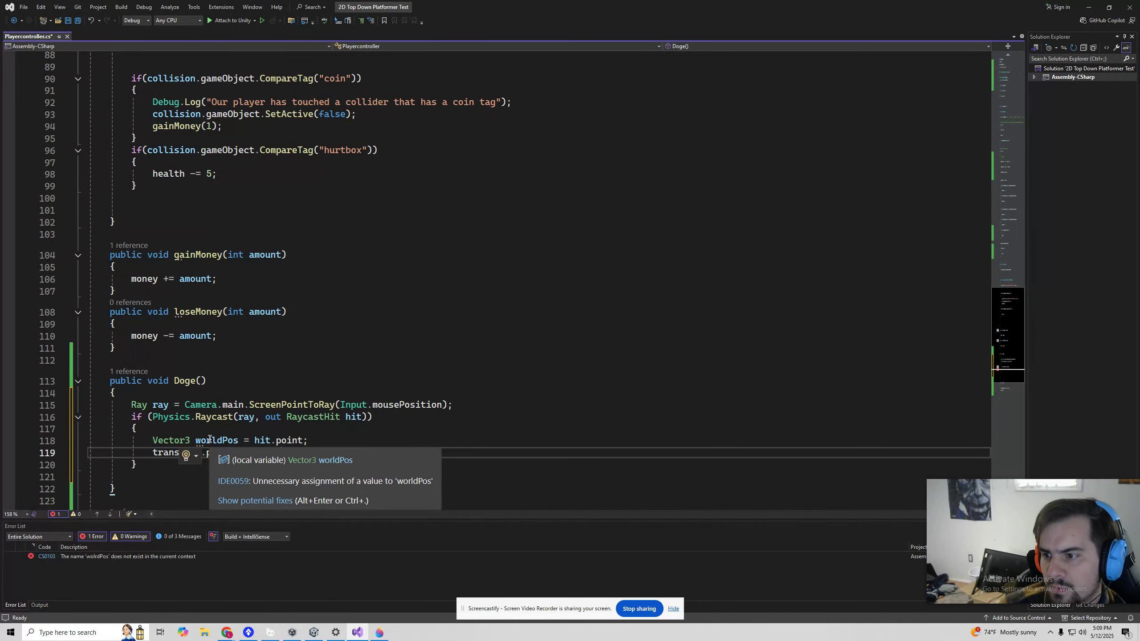
pyautogui.click(161, 441)
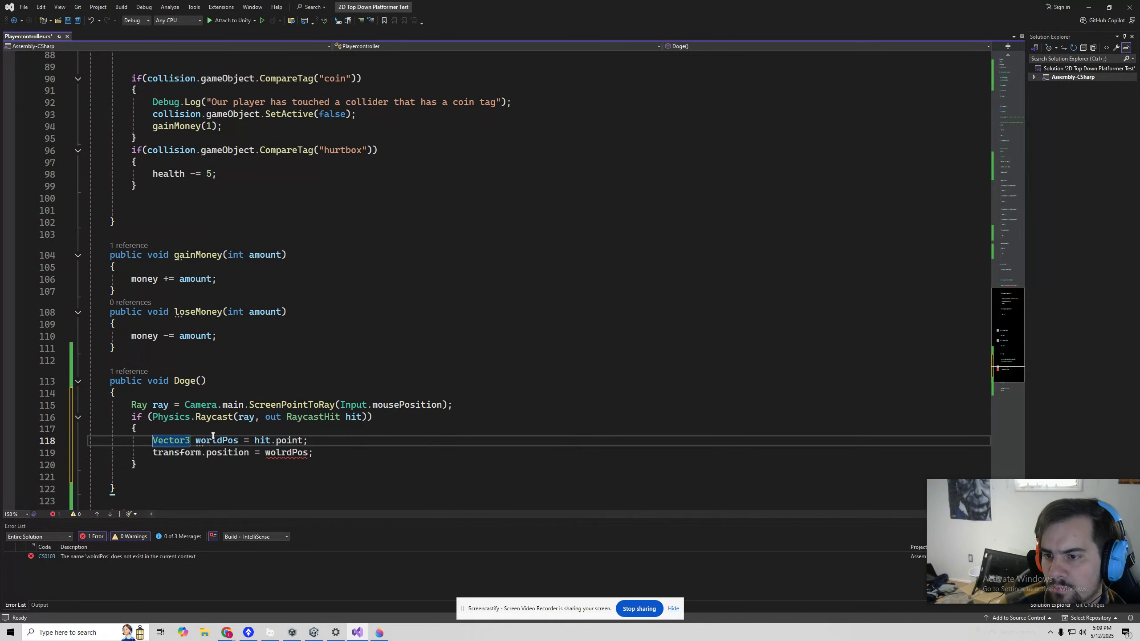
pyautogui.write('new')
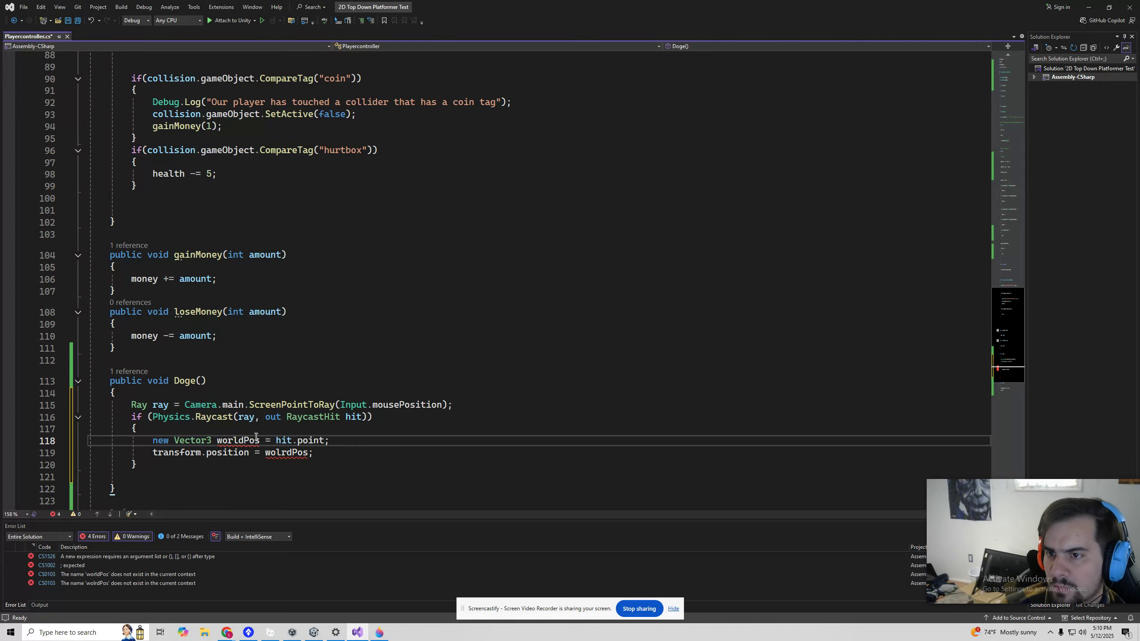
pyautogui.scroll(20, 256, 436)
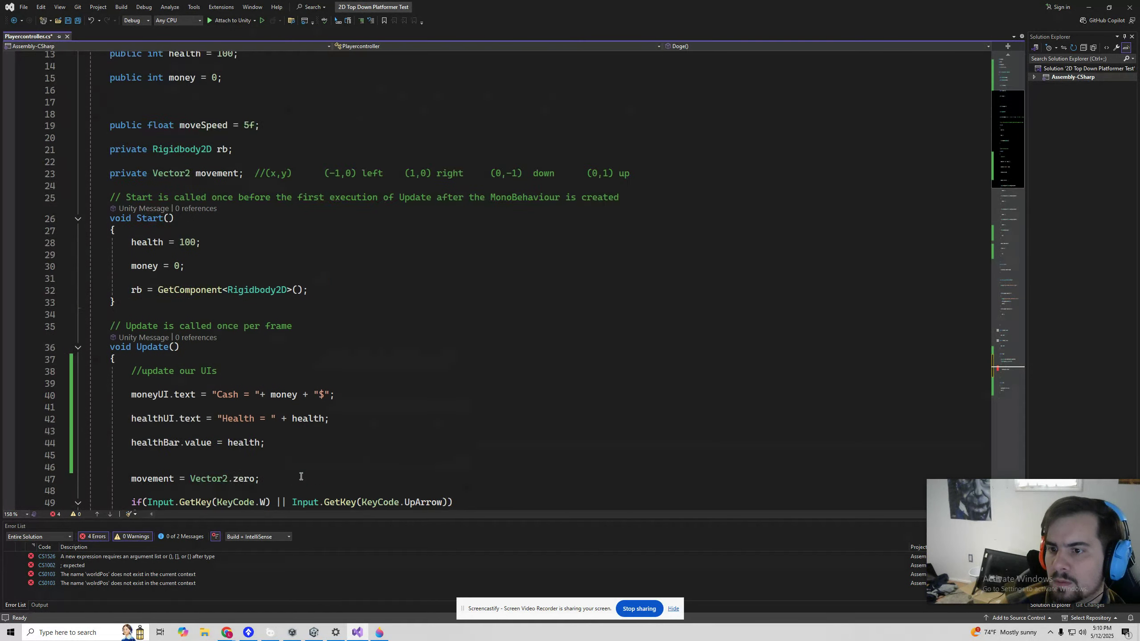
# Try private instead of new before Vector3 in the Doge method's worldPos declaration, and put new back
pyautogui.scroll(2, 301, 476)
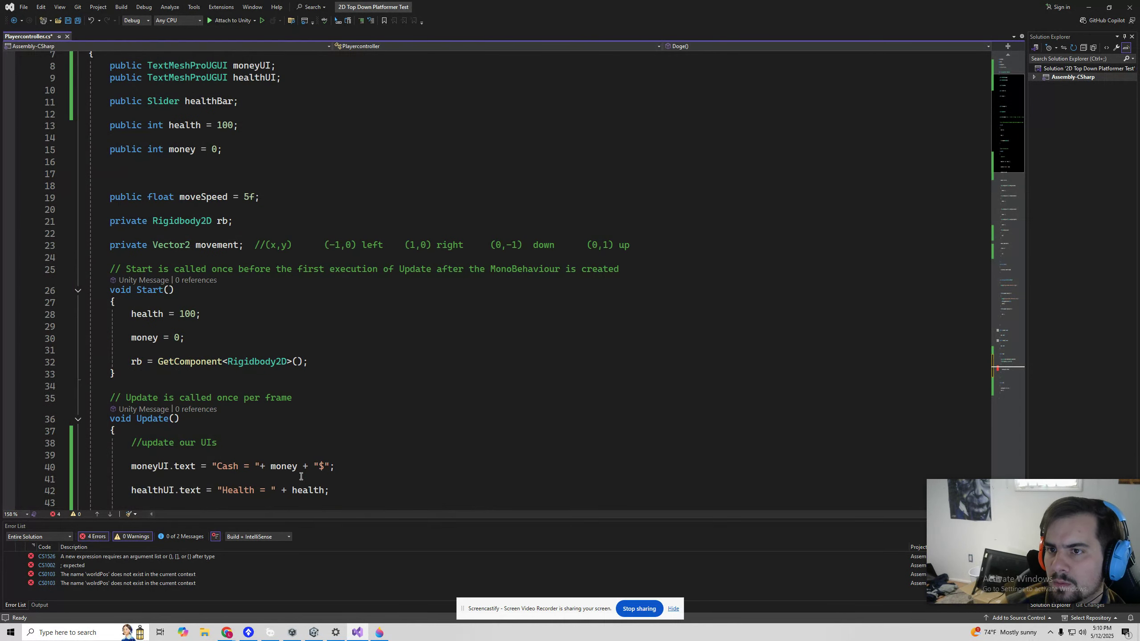
pyautogui.scroll(-20, 301, 477)
pyautogui.scroll(-3, 256, 457)
pyautogui.doubleClick(161, 369)
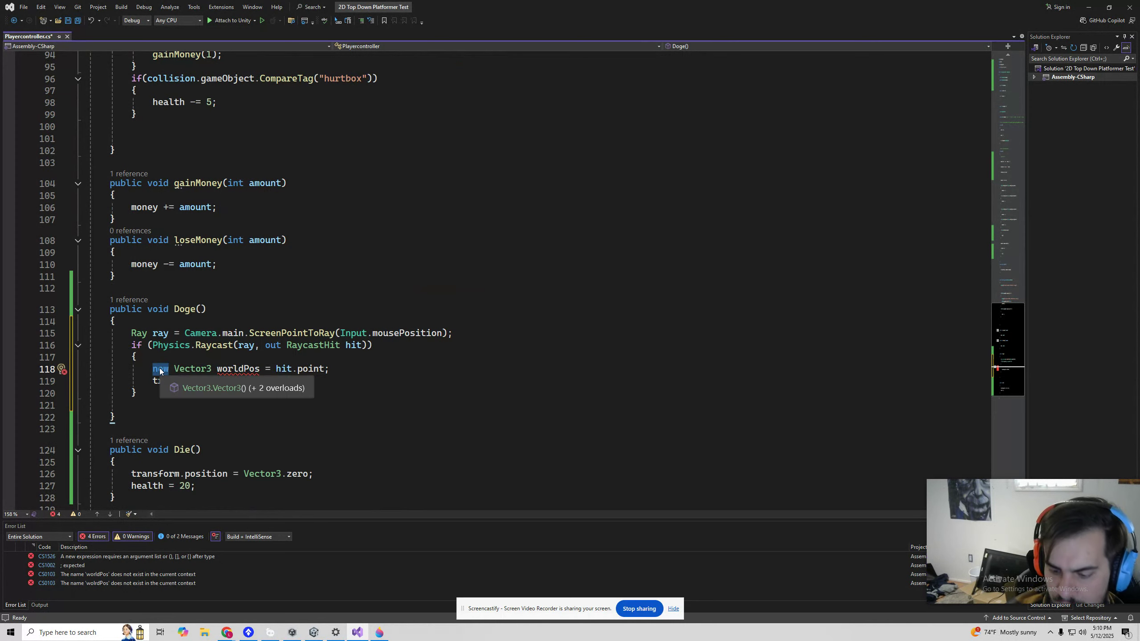
pyautogui.write('private')
pyautogui.click(262, 369)
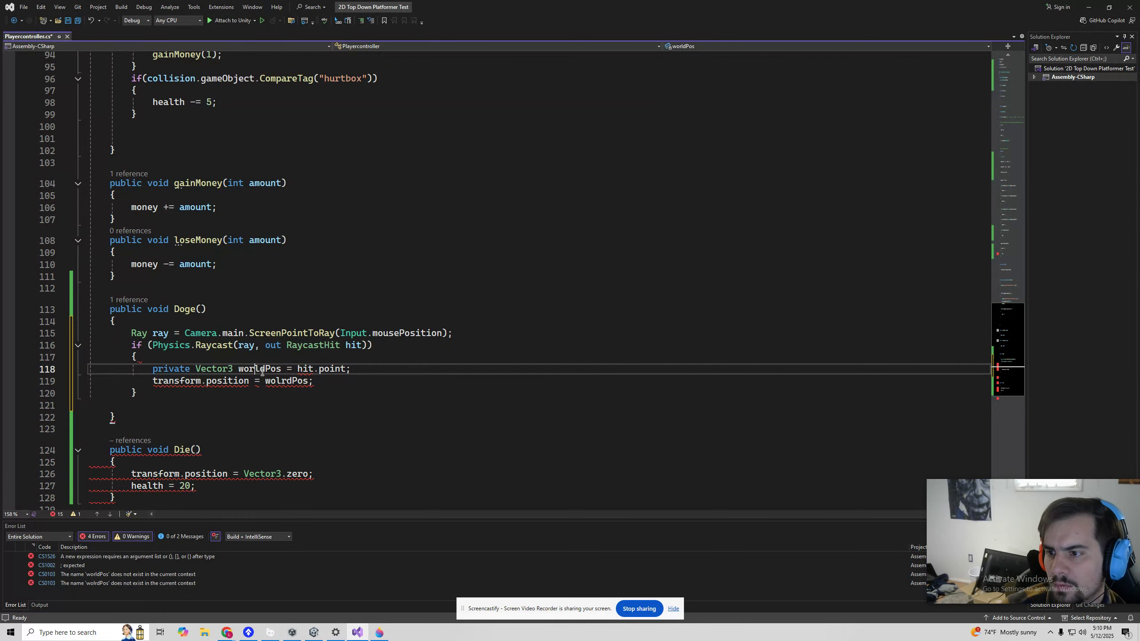
pyautogui.doubleClick(171, 369)
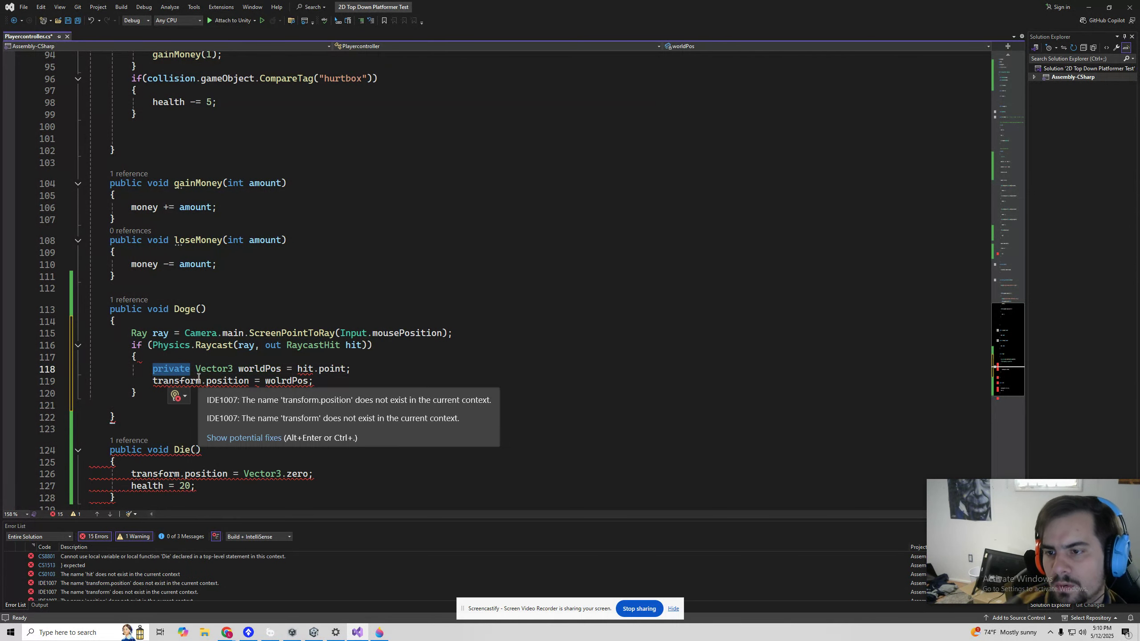
pyautogui.write('new')
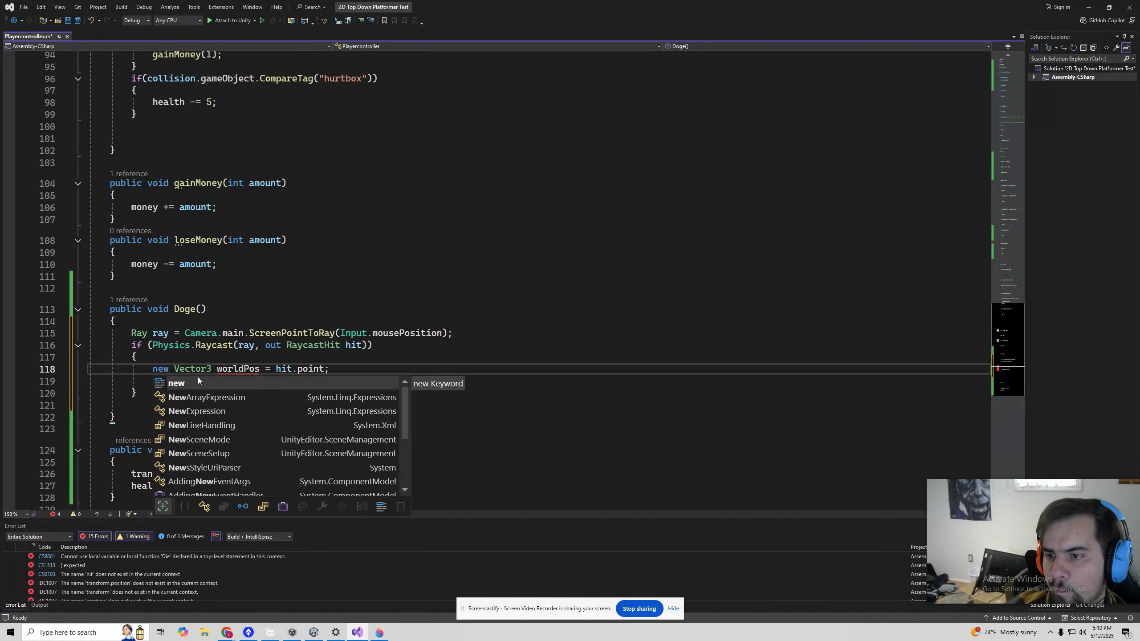
pyautogui.click(233, 369)
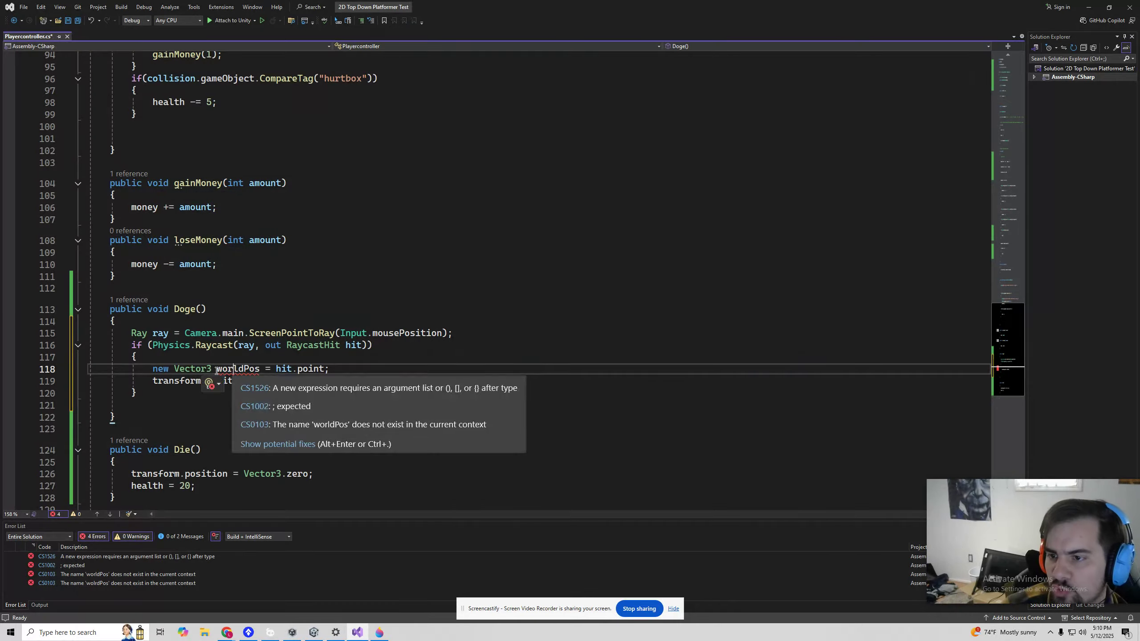
# Switch to the ChatGPT conversation in Chrome and copy the two mouseWorldPos statements from the Convert to World Position (2D) example, without the comment
pyautogui.hotkey('alt', 'Tab')
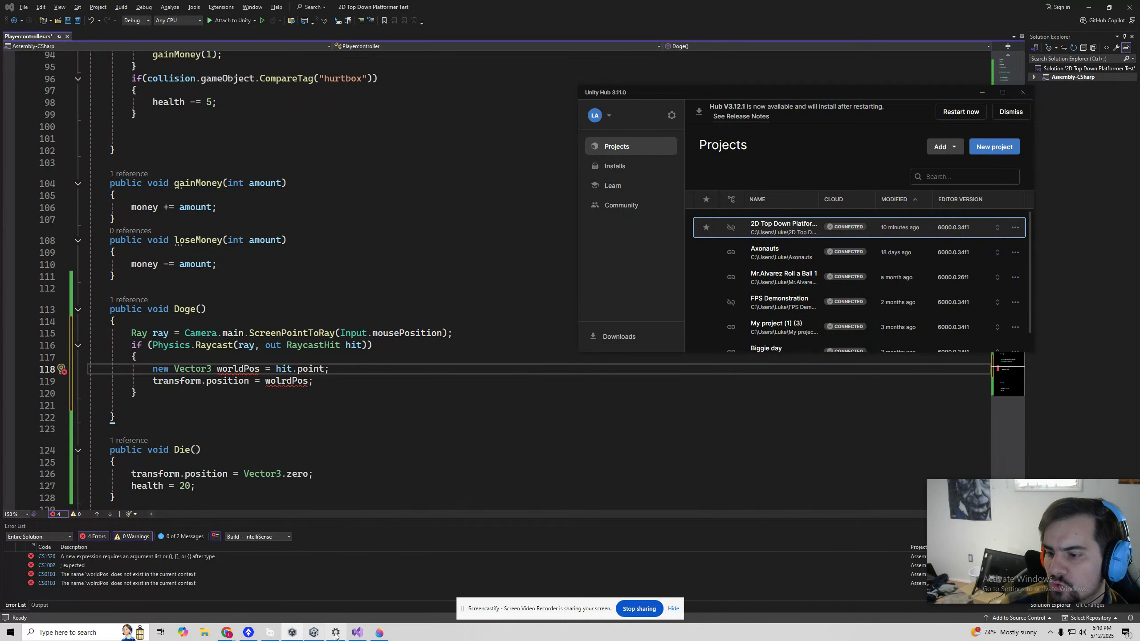
pyautogui.click(227, 633)
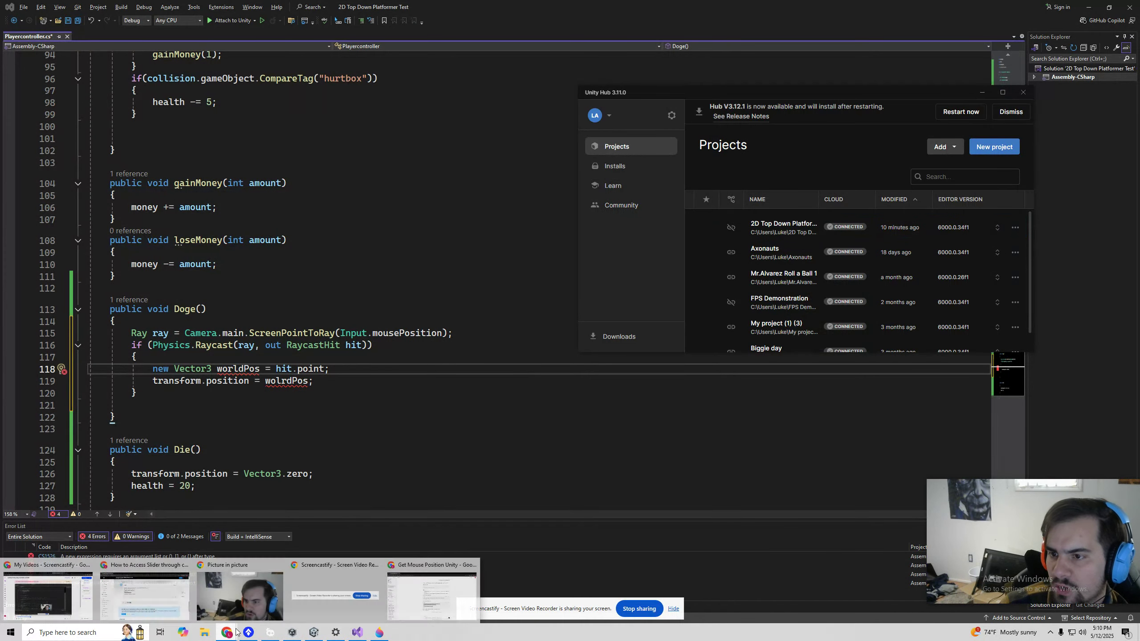
pyautogui.click(416, 596)
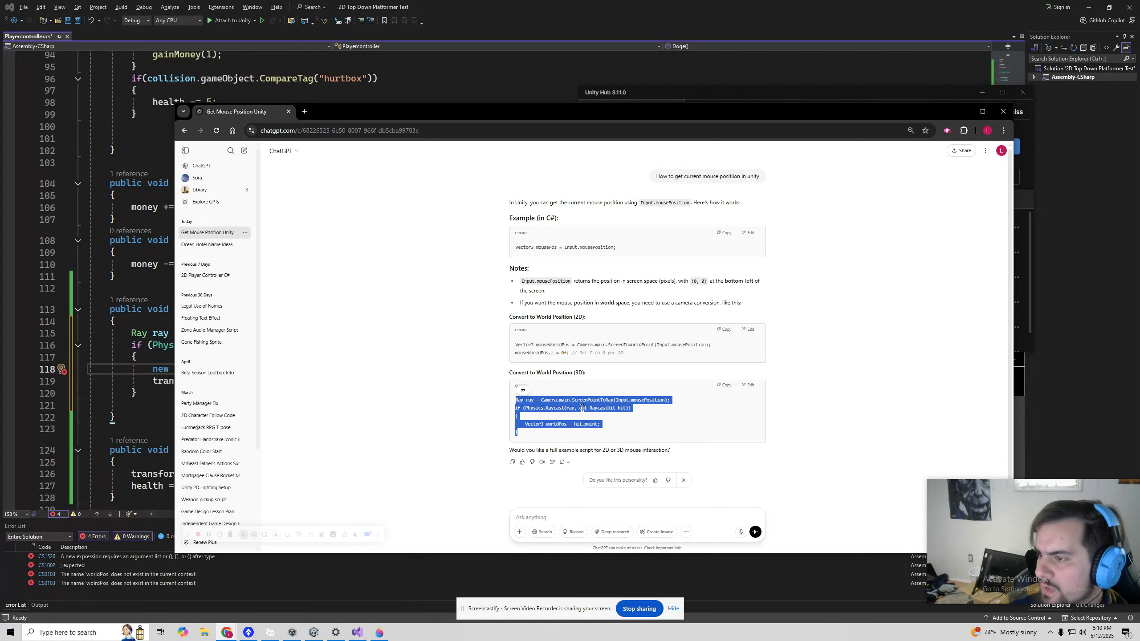
pyautogui.click(529, 398)
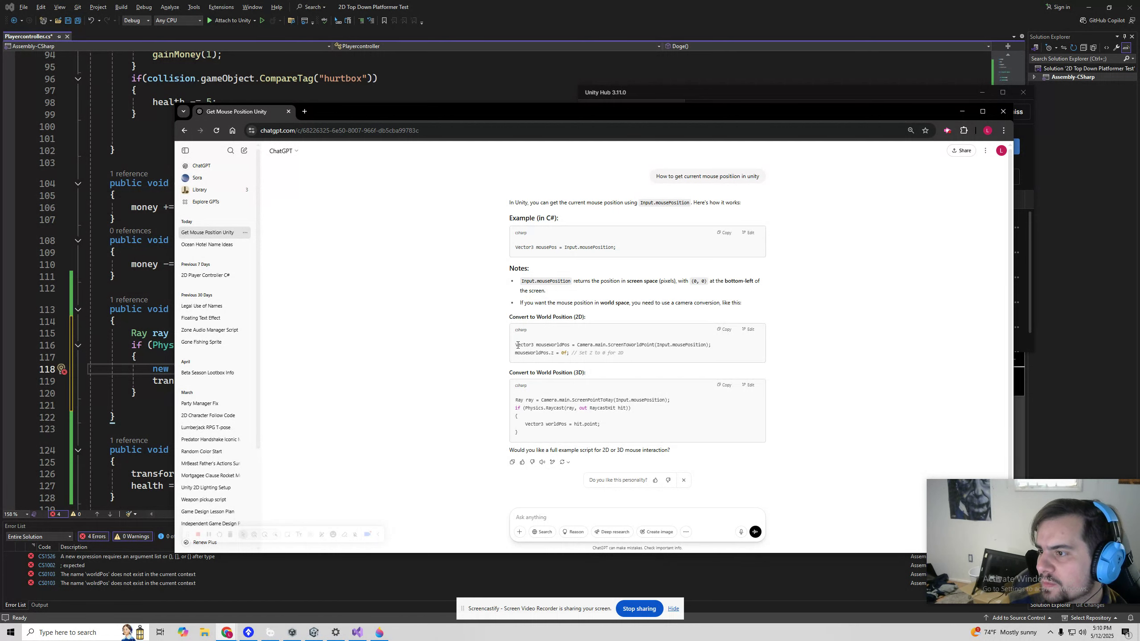
pyautogui.moveTo(516, 345); pyautogui.dragTo(569, 353)
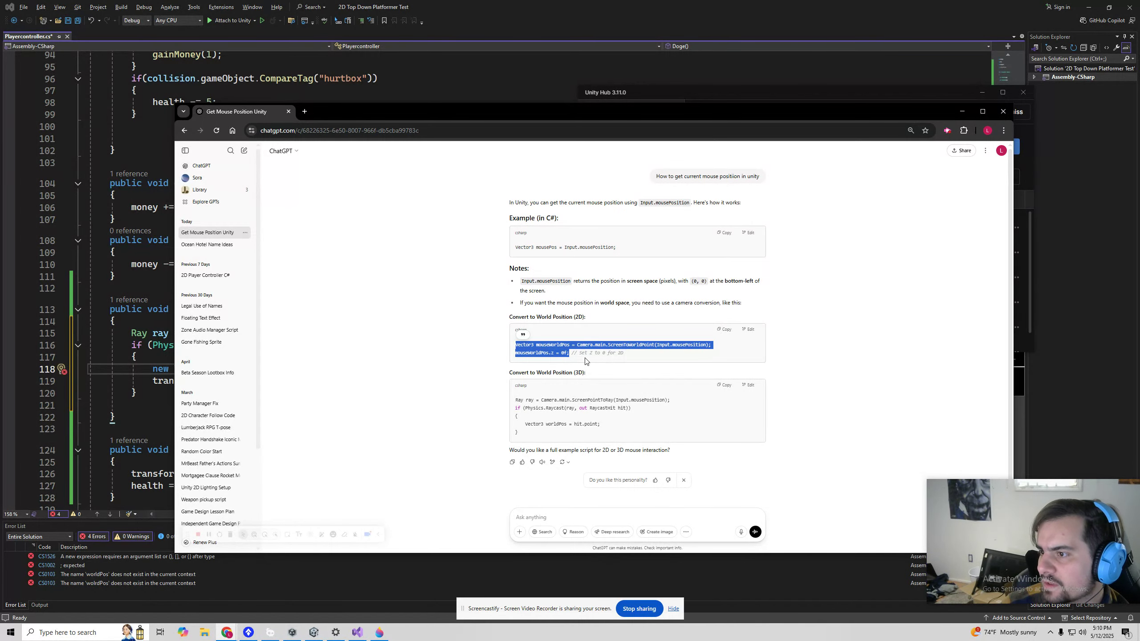
# Switch to Visual Studio, replace the ray and Raycast code in Doge with the copied 2D statements, and remove the leftover closing brace
pyautogui.click(146, 380)
pyautogui.moveTo(131, 333); pyautogui.dragTo(354, 374)
pyautogui.hotkey('ctrl', 'v')
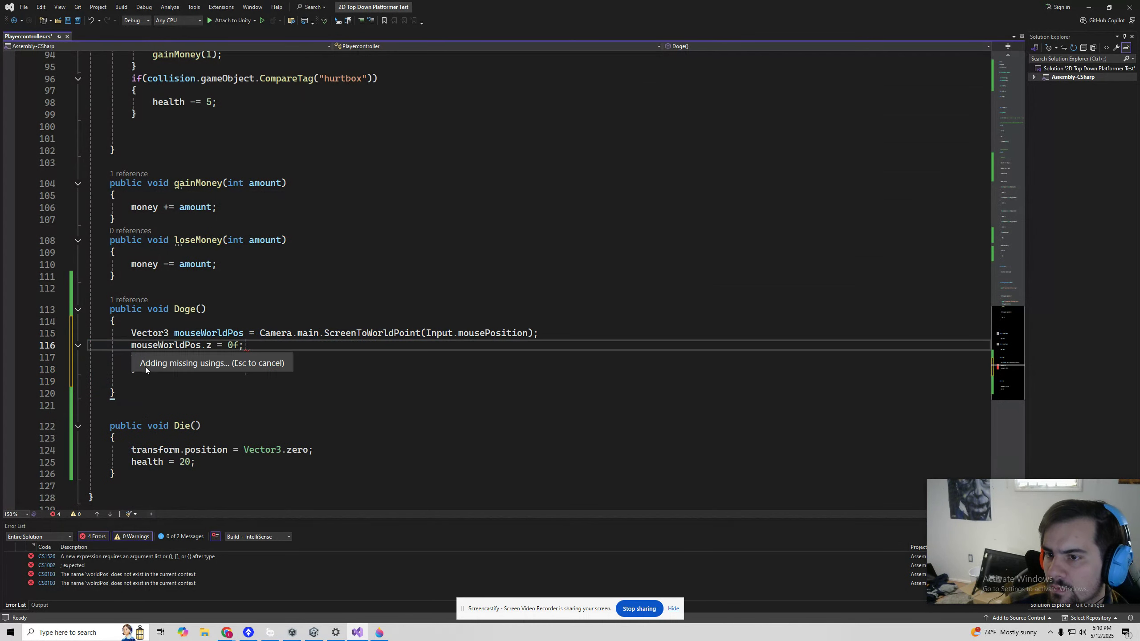
pyautogui.click(145, 367)
pyautogui.press('BackSpace')
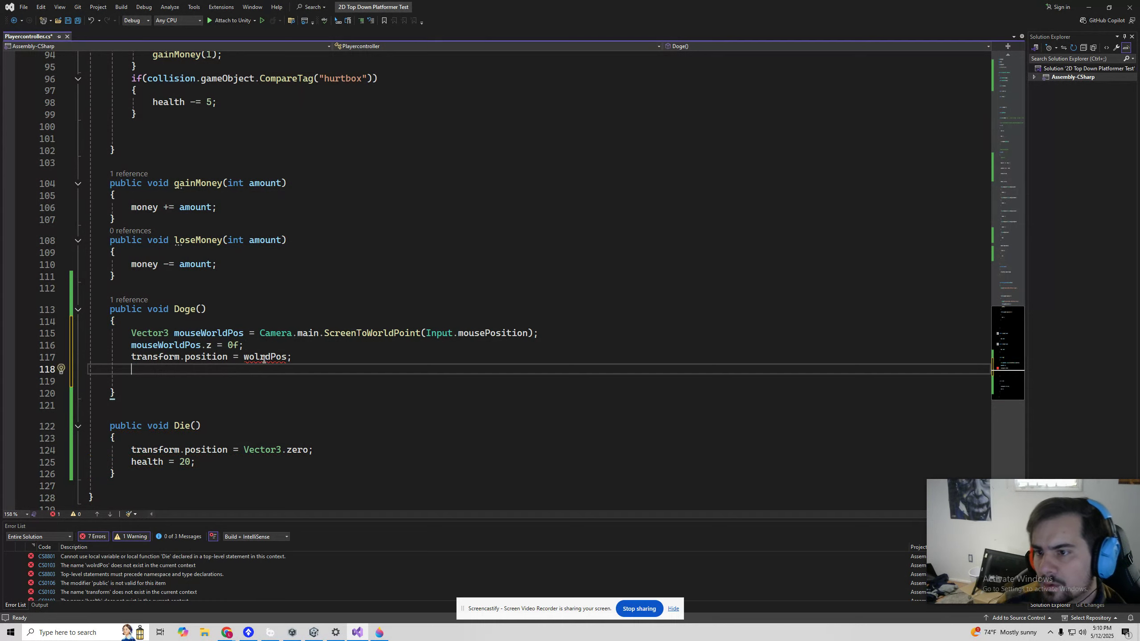
# Assign mouseWorldPos to transform.position in Doge and separate the method's three statements with blank lines
pyautogui.doubleClick(264, 358)
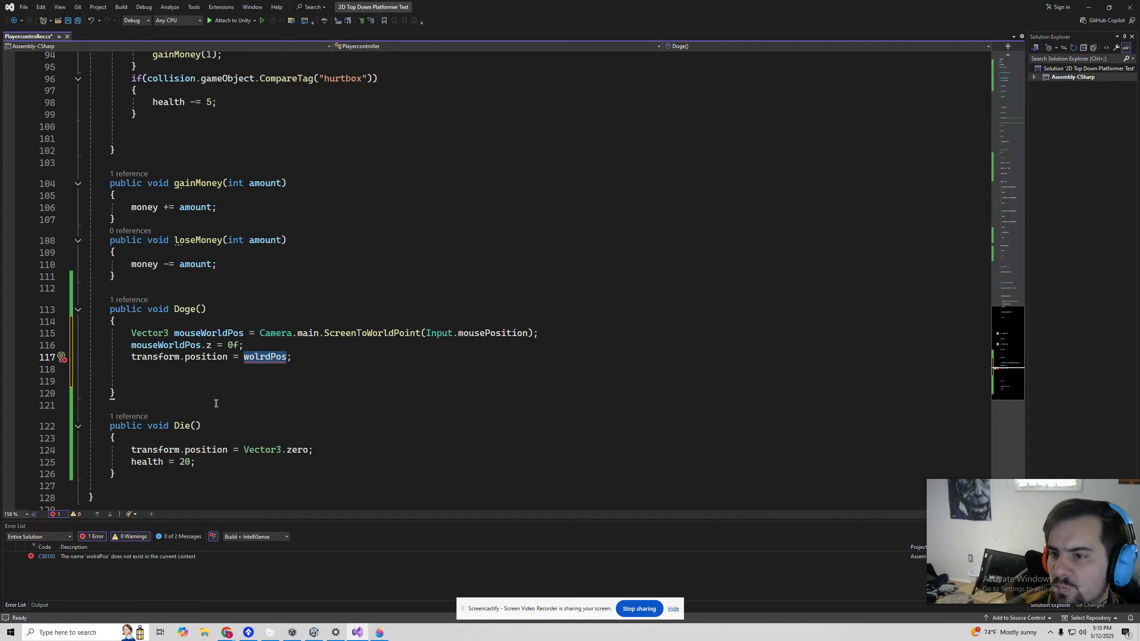
pyautogui.write('mouseWorldPos')
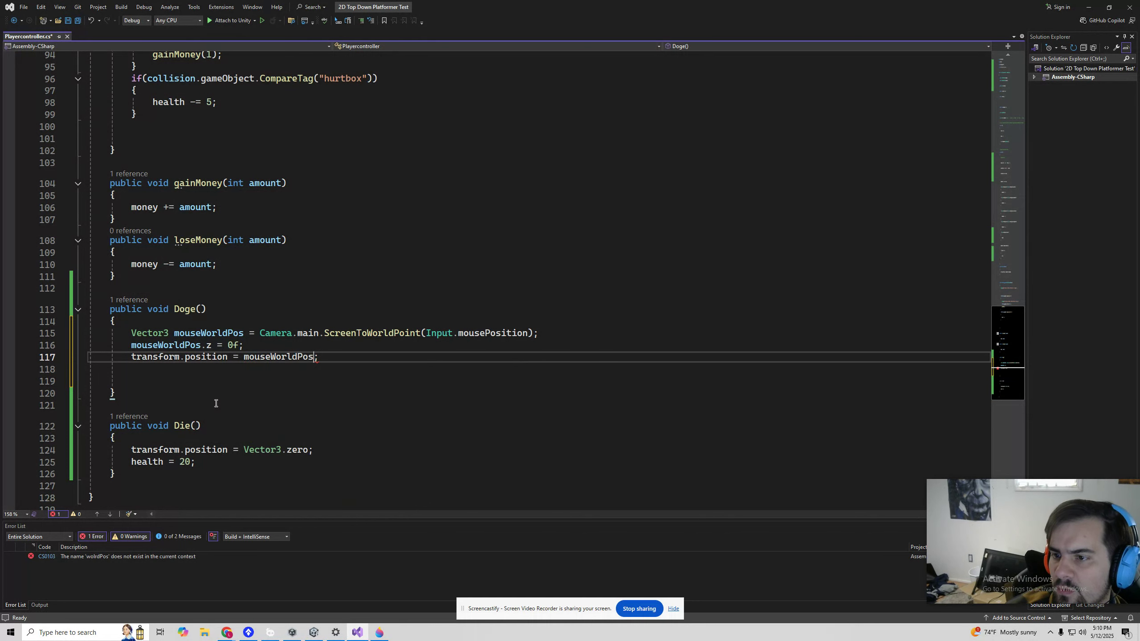
pyautogui.click(260, 346)
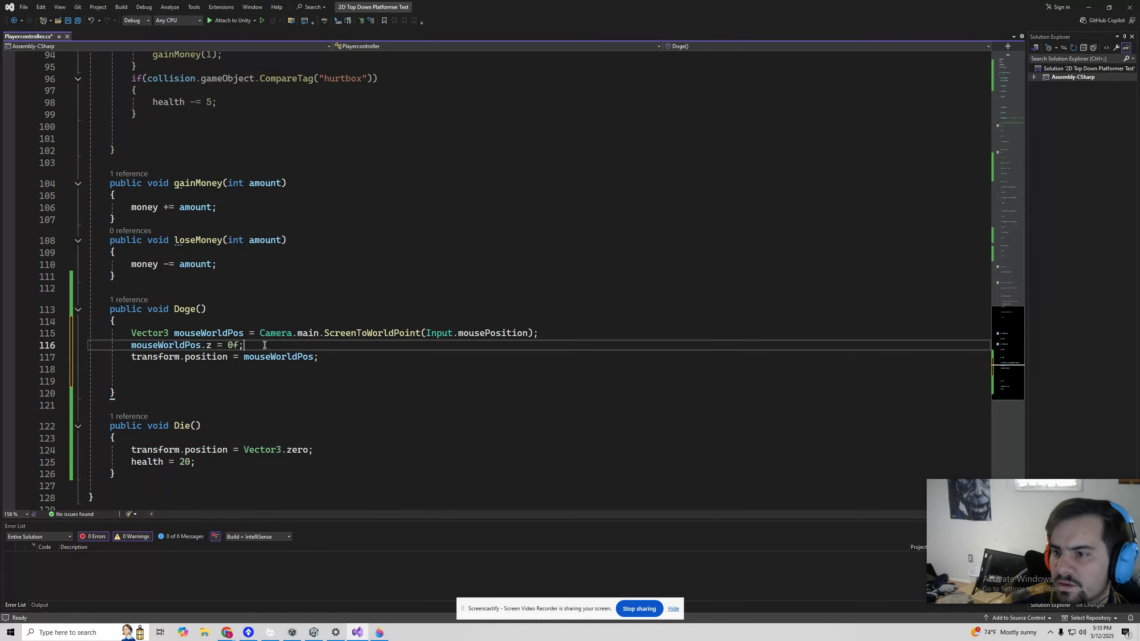
pyautogui.press('Return')
pyautogui.click(531, 333)
pyautogui.press('Return')
# Save the Playercontroller script and switch to the Unity editor with the 2D Top Down Platformer Test project
pyautogui.click(153, 334)
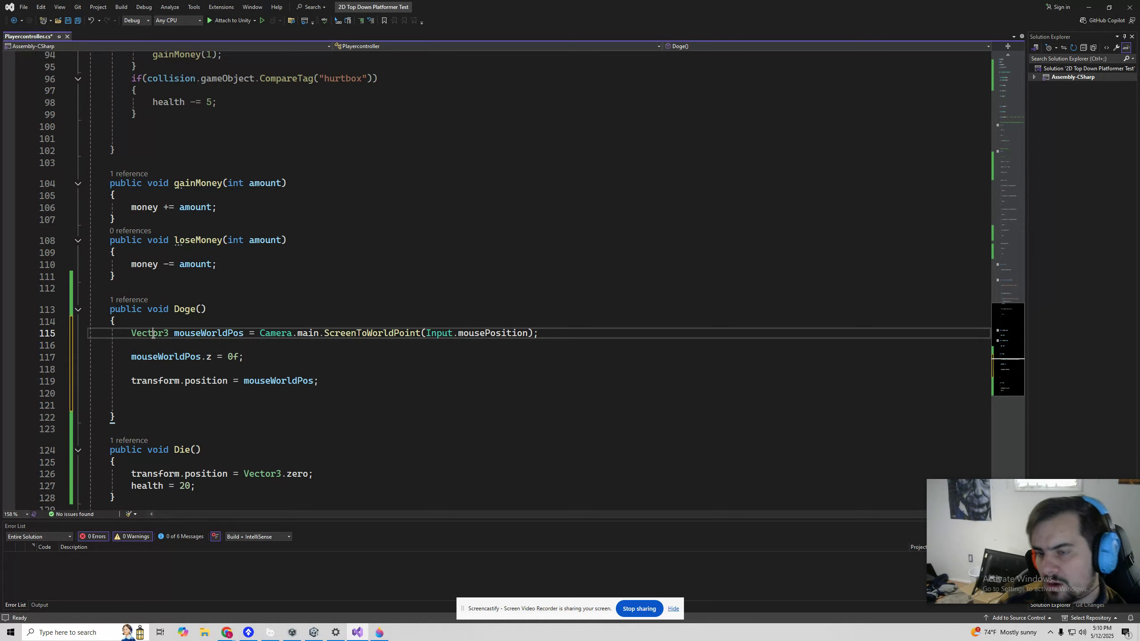
pyautogui.click(200, 332)
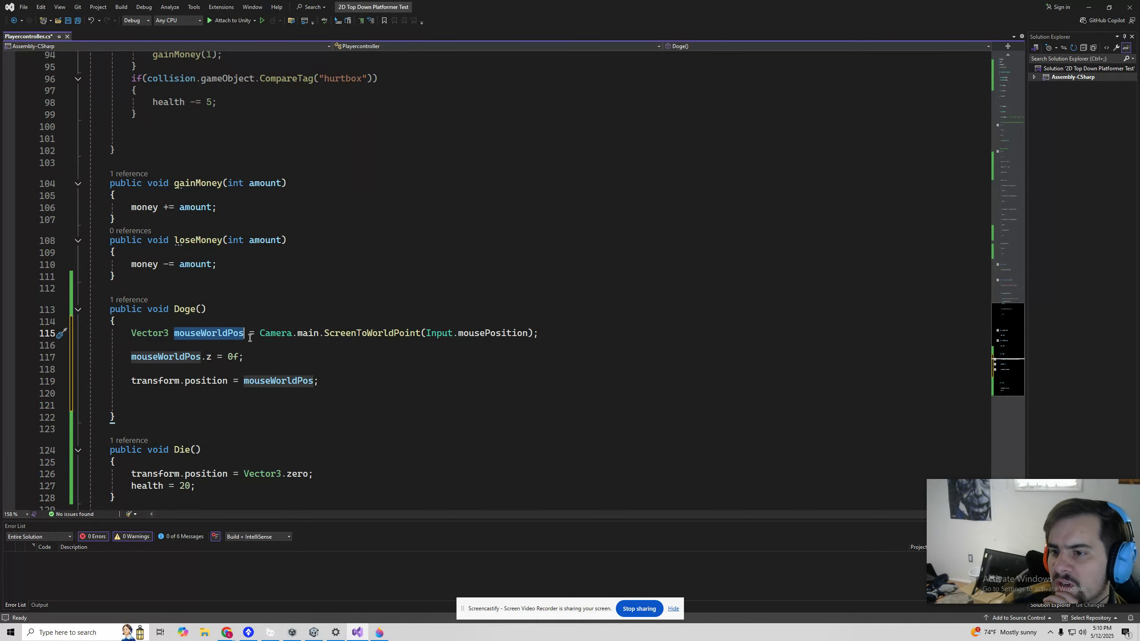
pyautogui.click(284, 333)
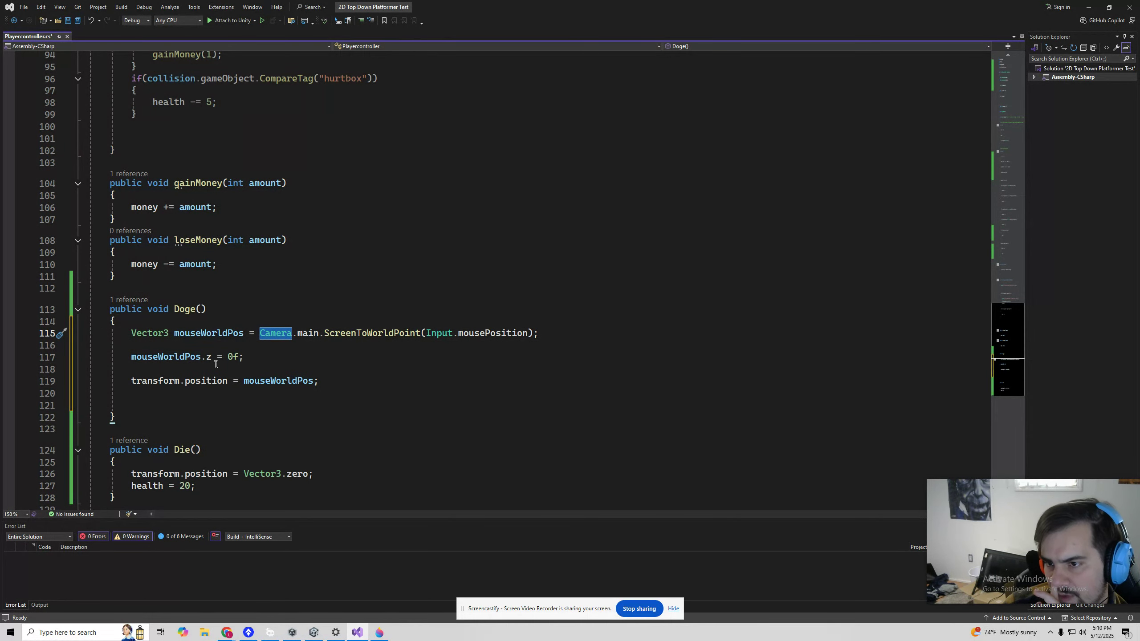
pyautogui.hotkey('ctrl', 's')
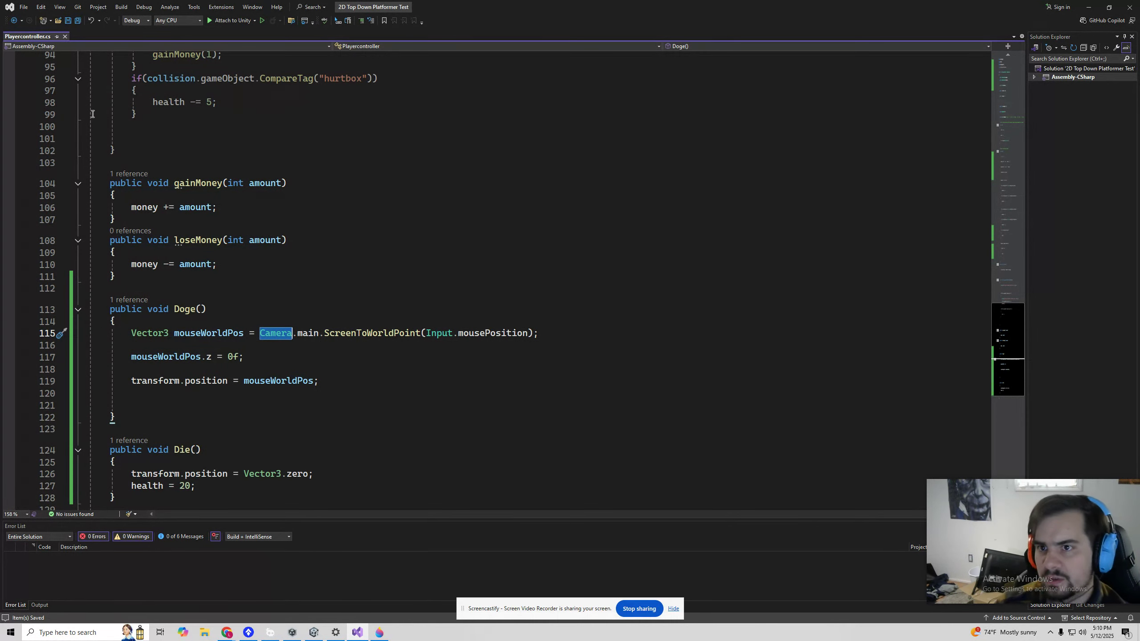
pyautogui.hotkey('alt', 'Tab')
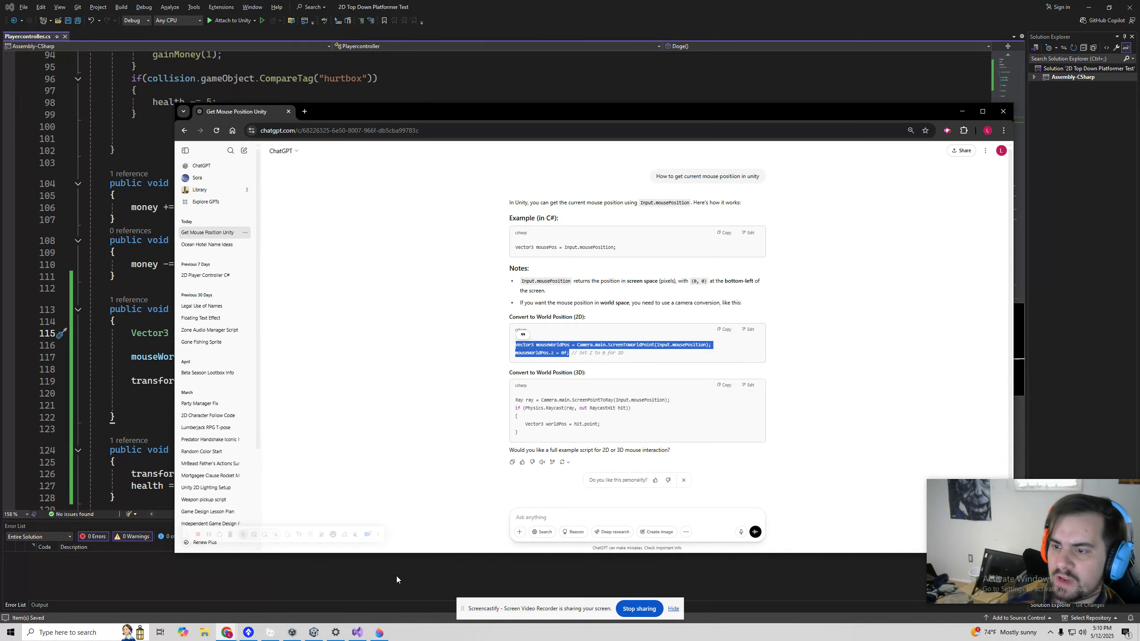
pyautogui.click(314, 632)
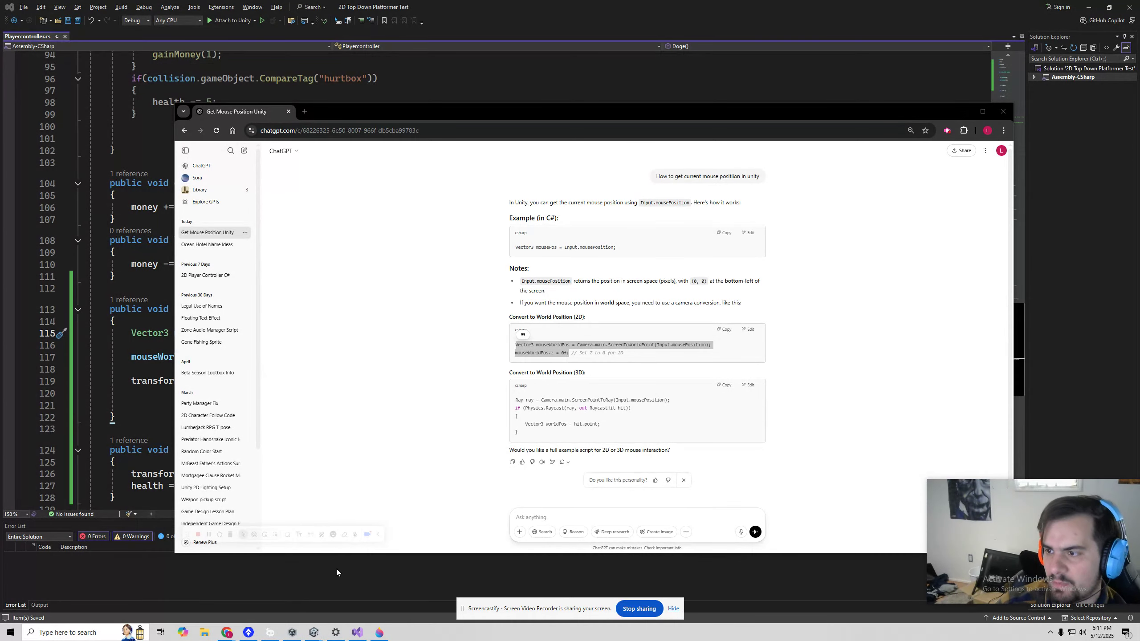
pyautogui.click(316, 632)
pyautogui.click(294, 633)
pyautogui.click(315, 633)
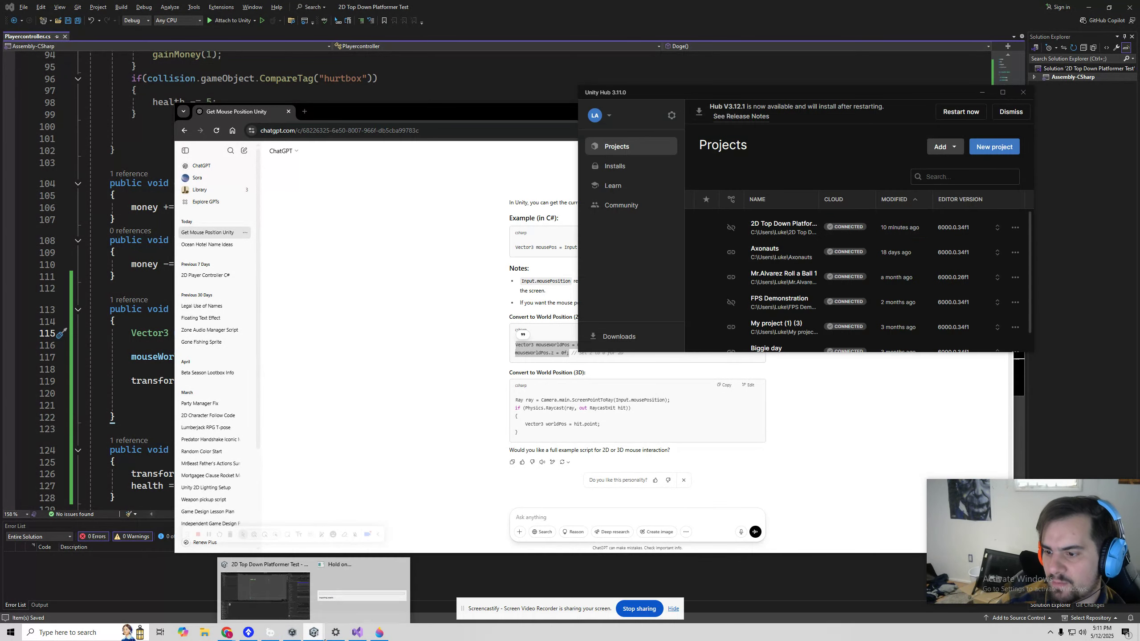
pyautogui.moveTo(306, 614)
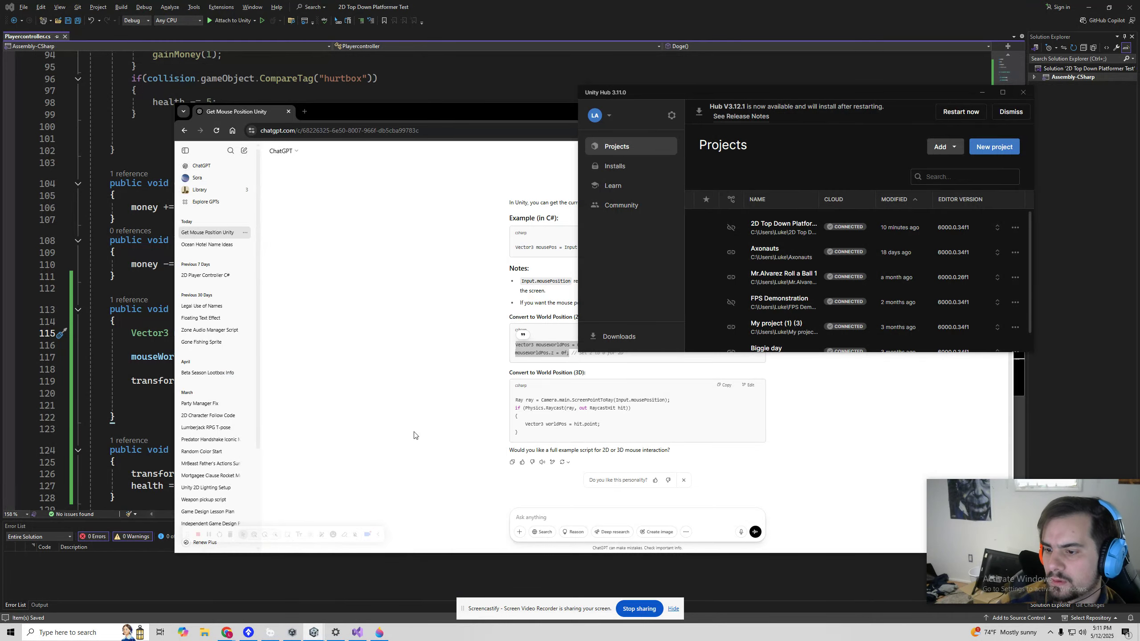
pyautogui.click(357, 632)
pyautogui.click(293, 633)
pyautogui.click(313, 632)
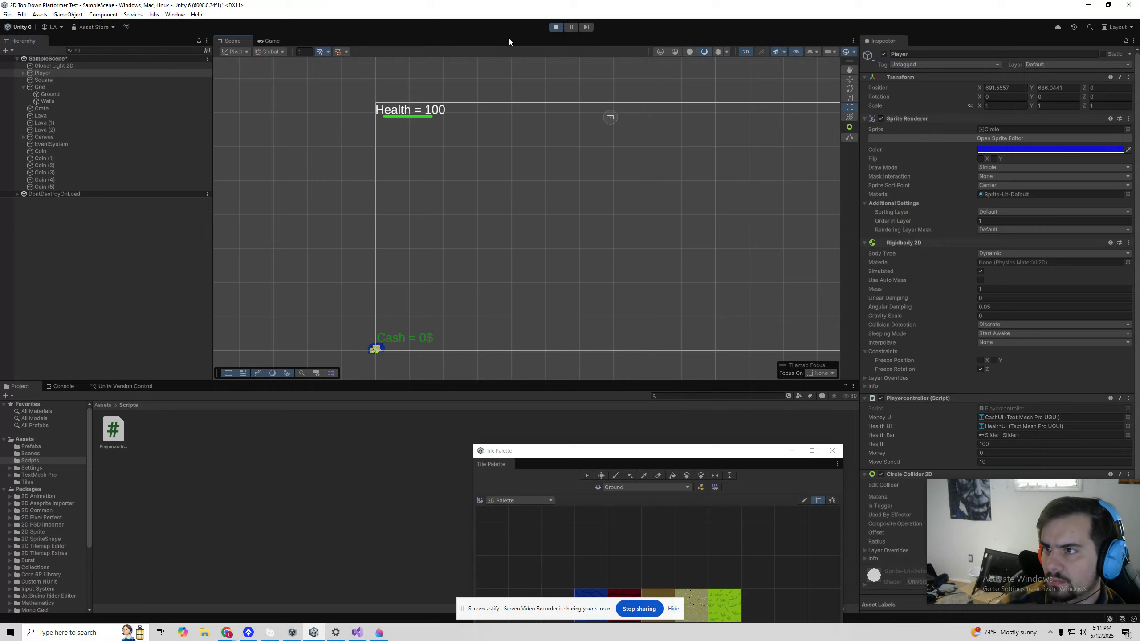
# Play-test the Doge teleport, checking the player in both the Scene and Game views, and stop play mode
pyautogui.click(556, 28)
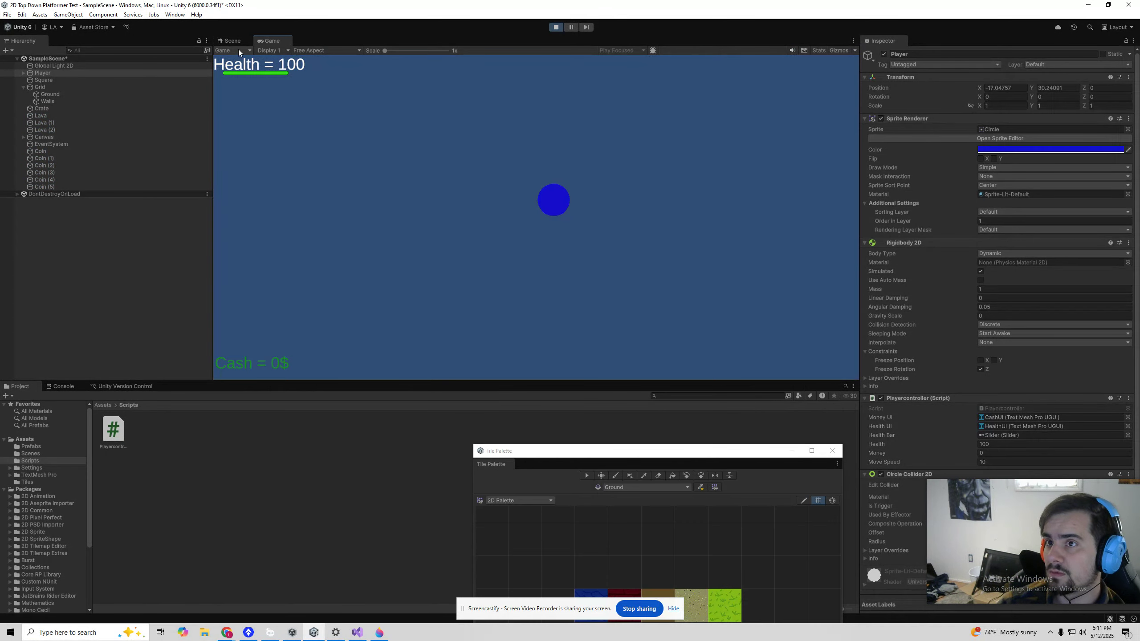
pyautogui.click(237, 44)
pyautogui.scroll(8, 408, 255)
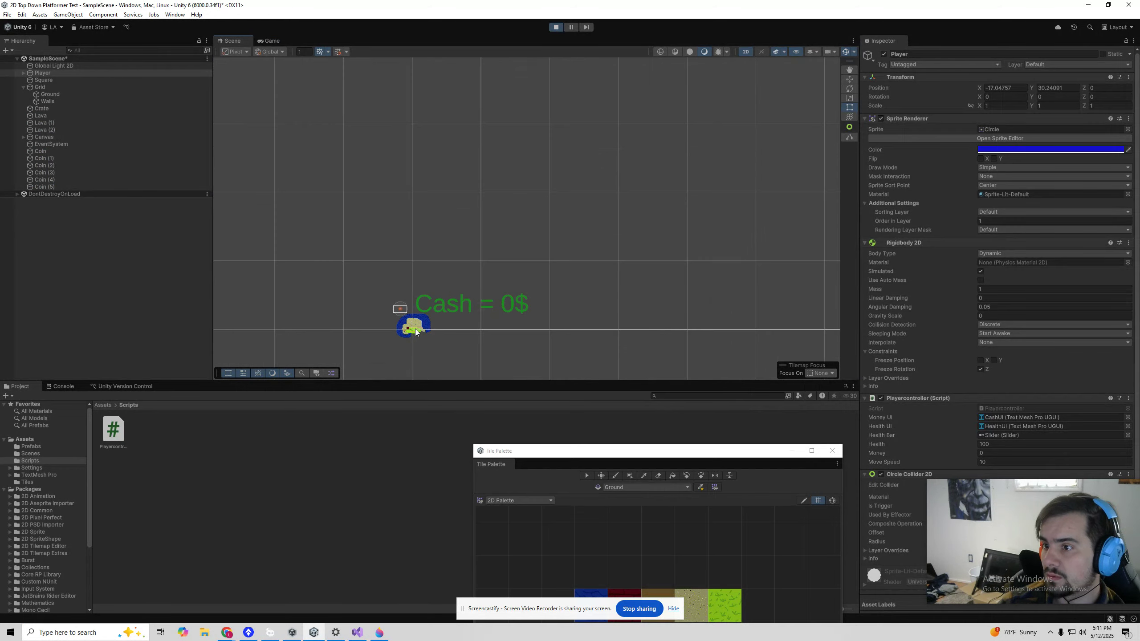
pyautogui.click(277, 40)
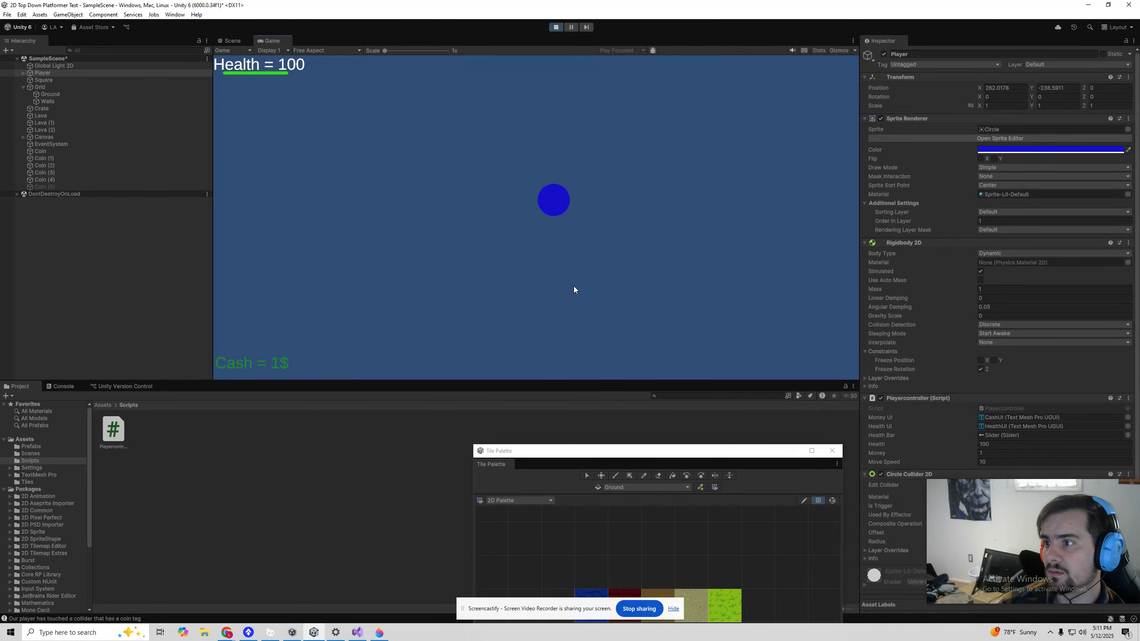
pyautogui.click(555, 28)
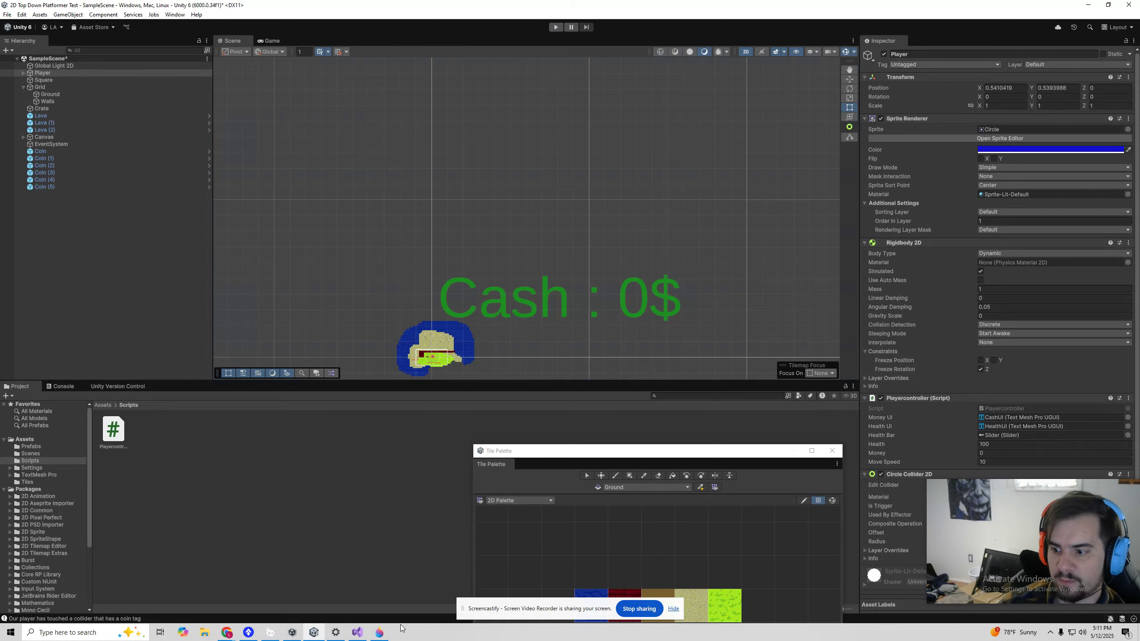
# Switch to ChatGPT and write the prompt "How could I add a cooldown of 1 second to a doge ability in unity here is my current code"
pyautogui.moveTo(227, 632)
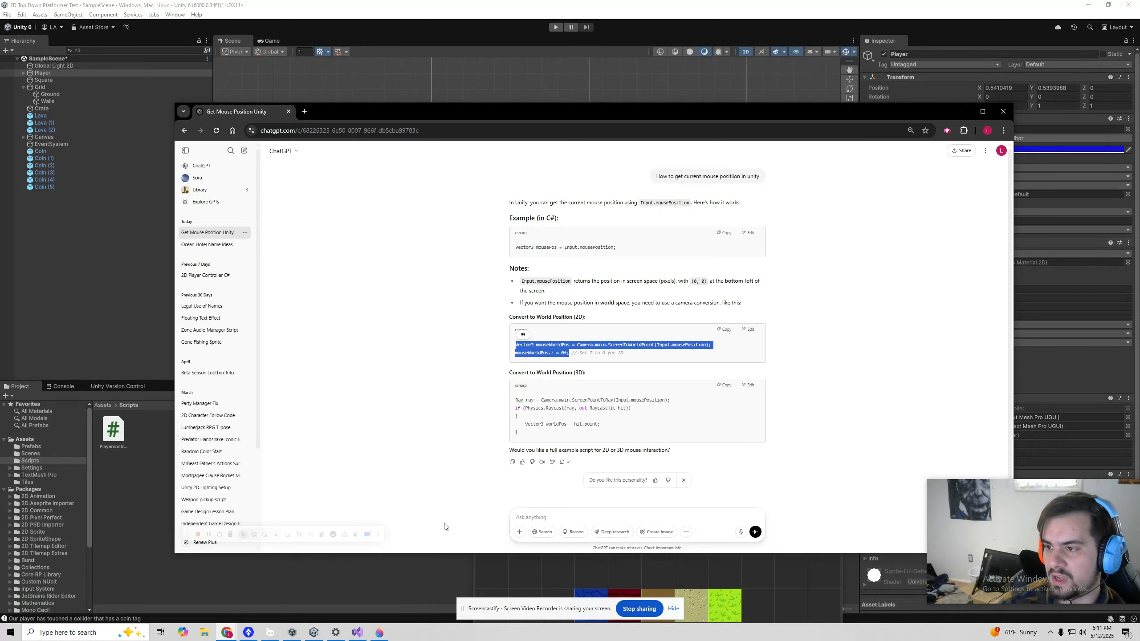
pyautogui.click(432, 593)
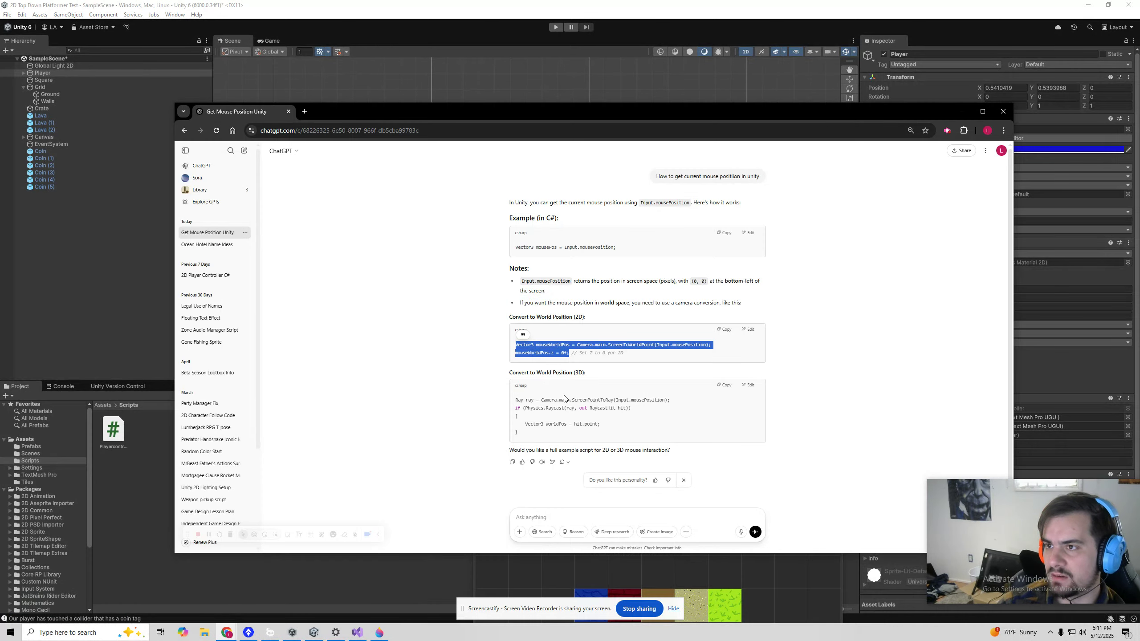
pyautogui.click(574, 513)
pyautogui.write('How')
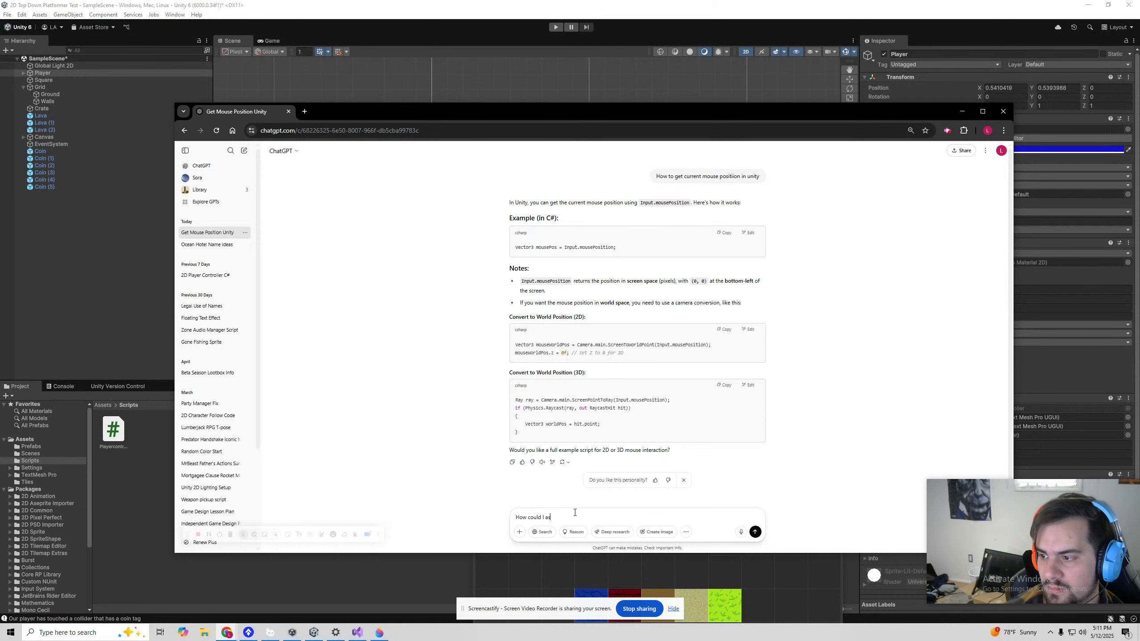
pyautogui.write(' could I add a cooldown of 1 second to a doge ability in unity here is my current code')
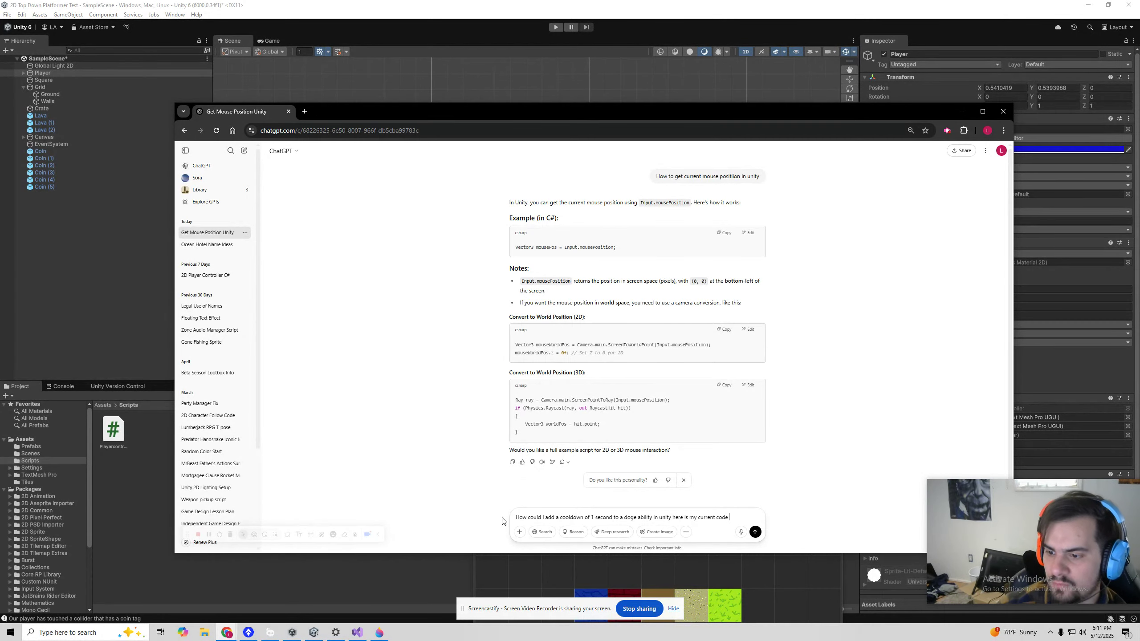
# Copy the three statements of the Doge method from Visual Studio and append them to the unsent ChatGPT prompt
pyautogui.click(357, 632)
pyautogui.moveTo(131, 334); pyautogui.dragTo(341, 381)
pyautogui.hotkey('ctrl', 'c')
pyautogui.hotkey('alt', 'Tab')
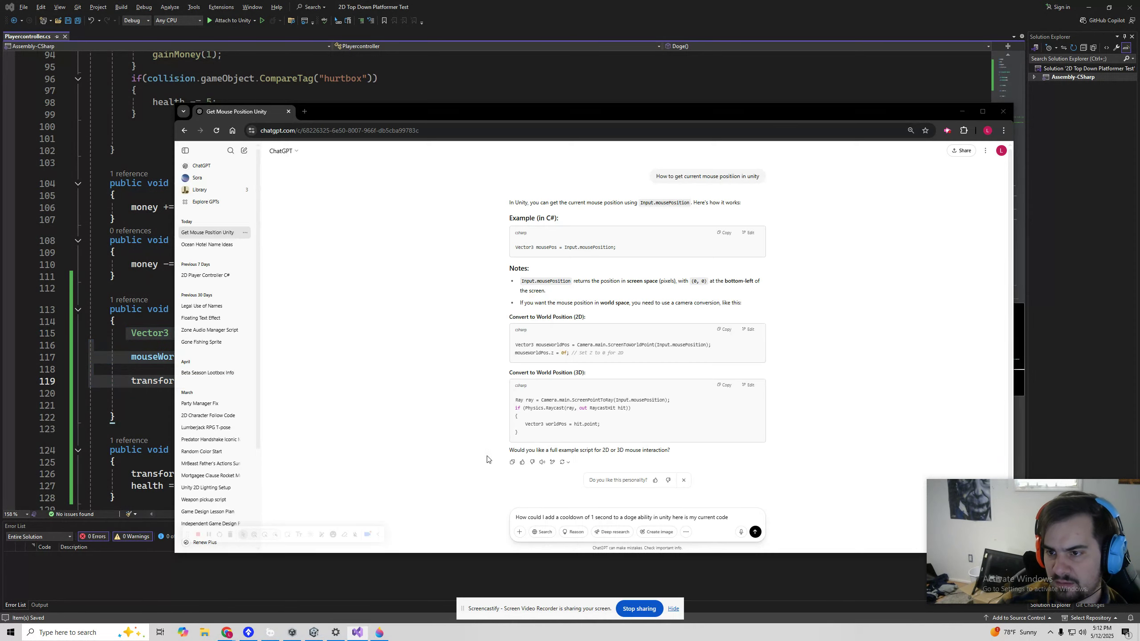
pyautogui.hotkey('ctrl', 'v')
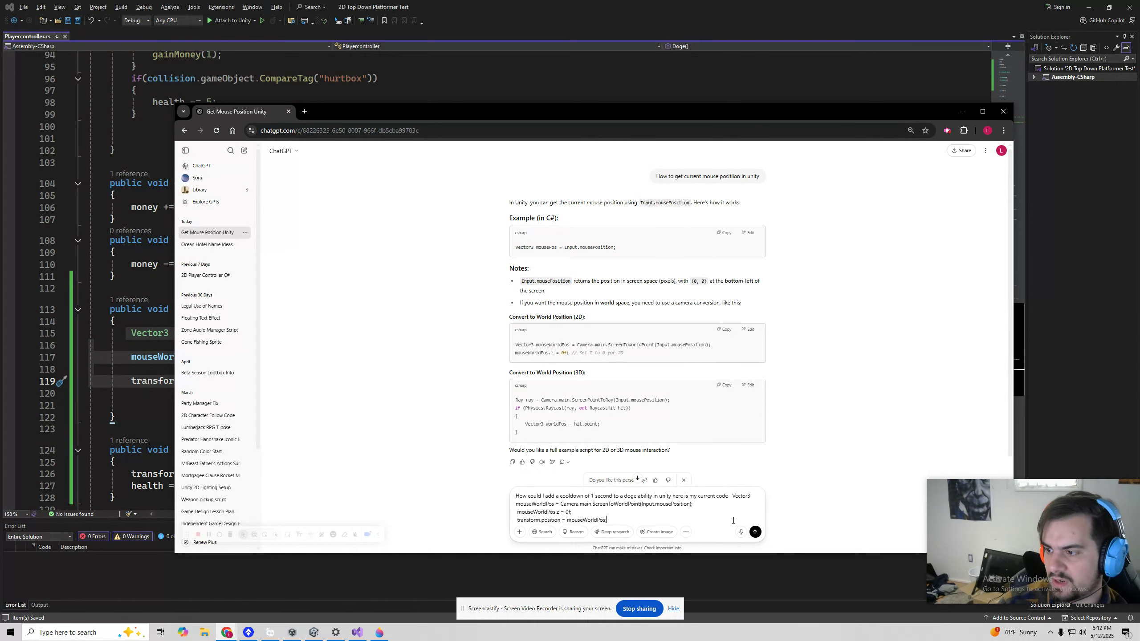
# Submit the cooldown prompt and examine the timer variables and the Time.time condition in ChatGPT's example code
pyautogui.press('Return')
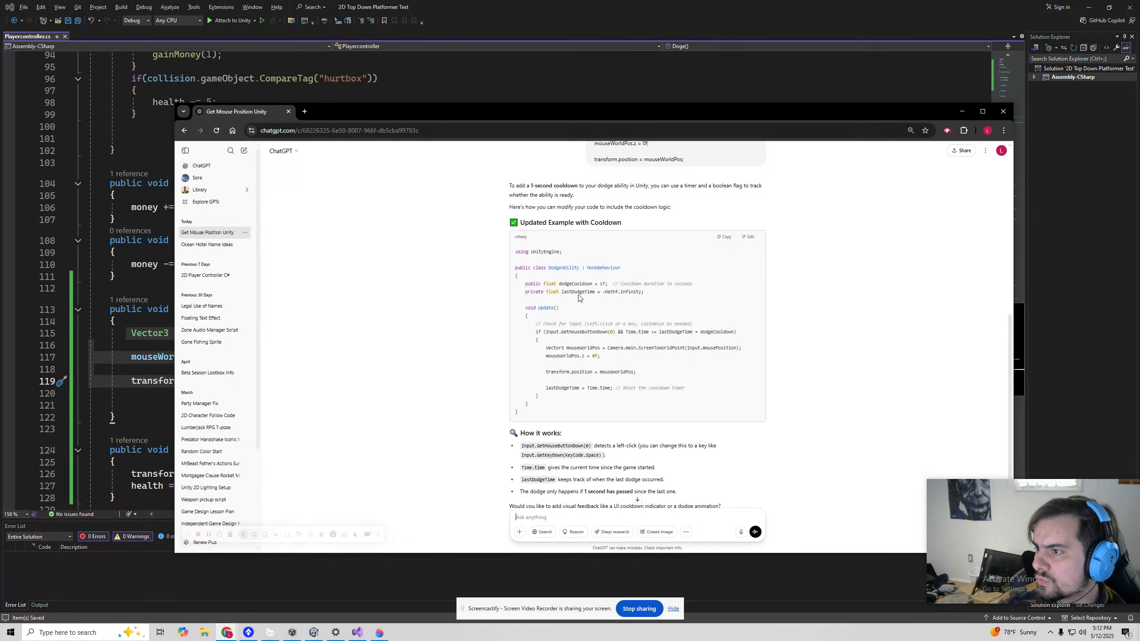
pyautogui.moveTo(526, 285); pyautogui.dragTo(642, 300)
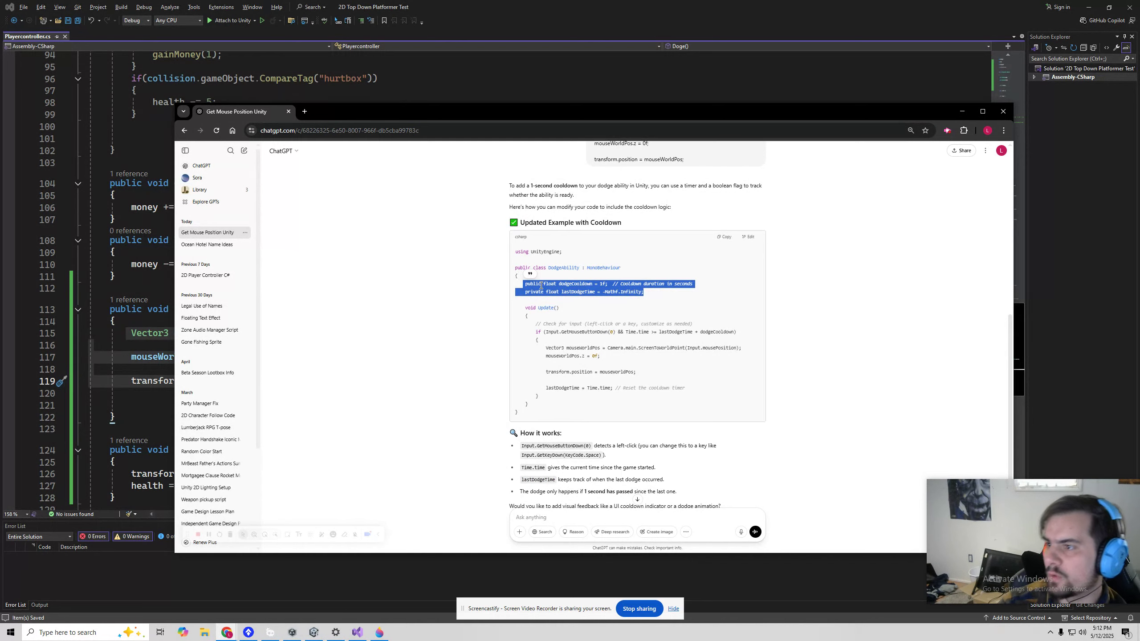
pyautogui.click(569, 281)
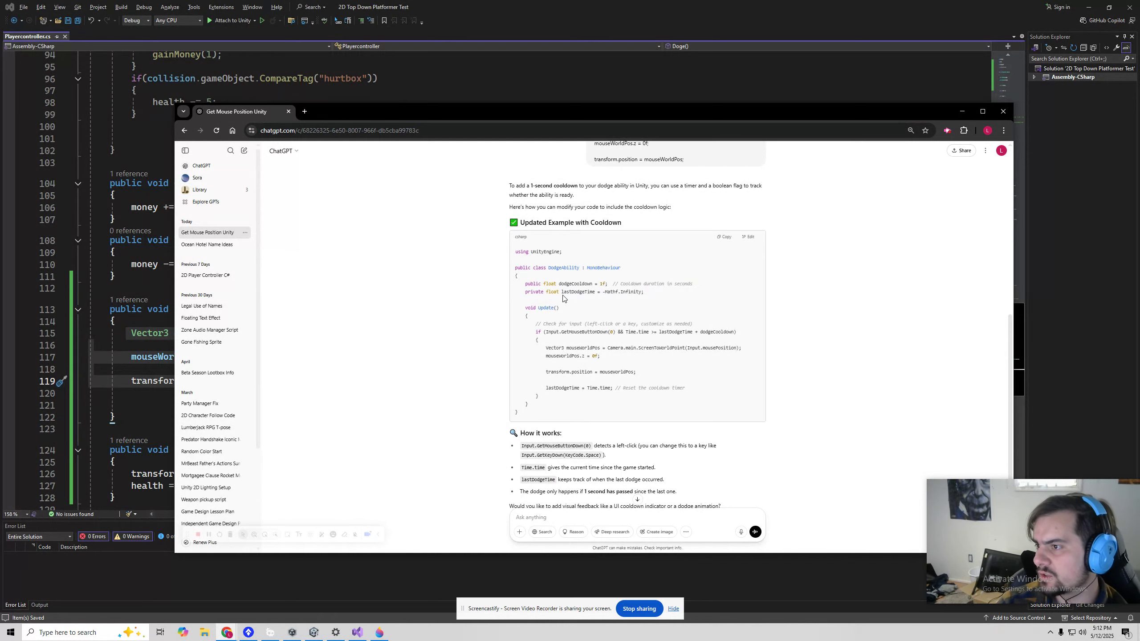
pyautogui.moveTo(525, 291); pyautogui.dragTo(656, 299)
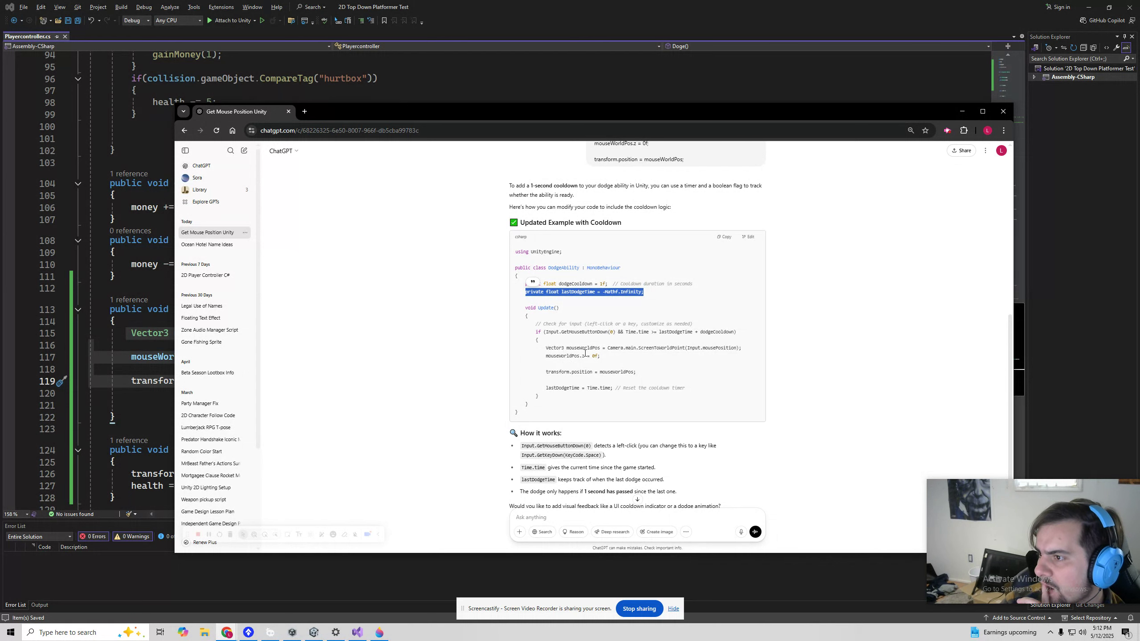
pyautogui.moveTo(618, 332)
pyautogui.mouseDown()
pyautogui.moveTo(653, 333)
pyautogui.moveTo(624, 333)
pyautogui.mouseUp()
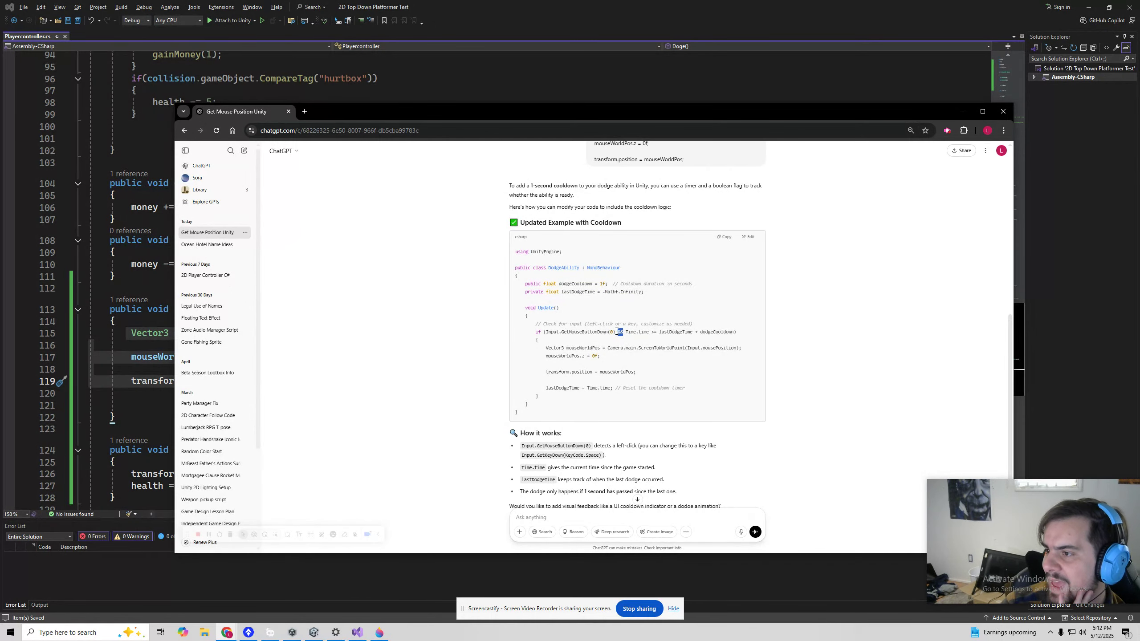
pyautogui.click(627, 332)
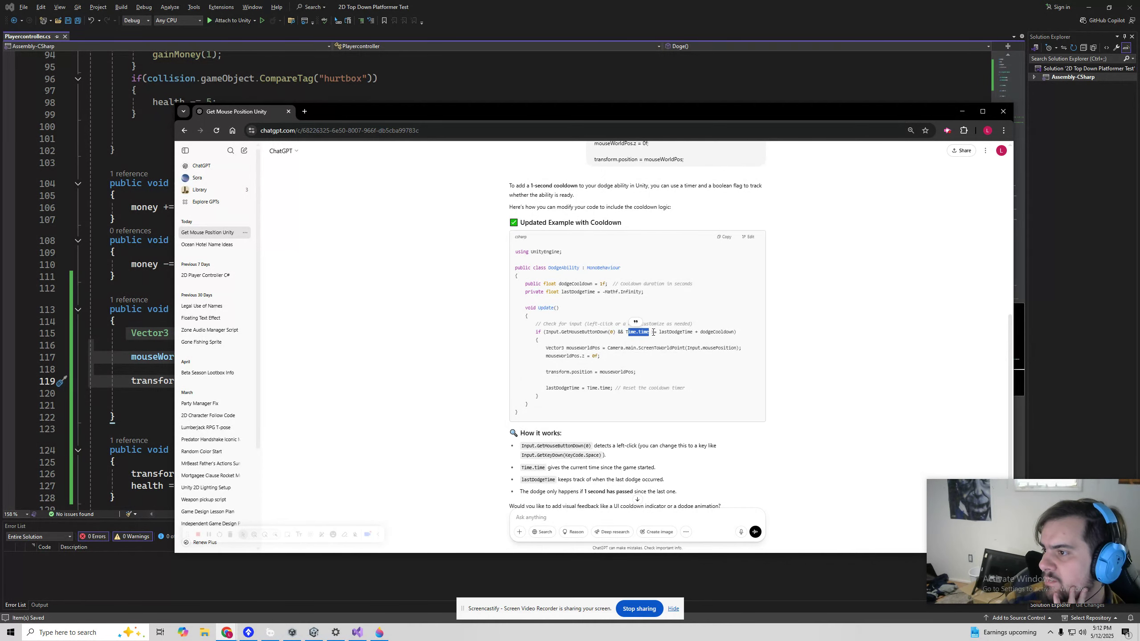
pyautogui.moveTo(658, 332); pyautogui.dragTo(694, 335)
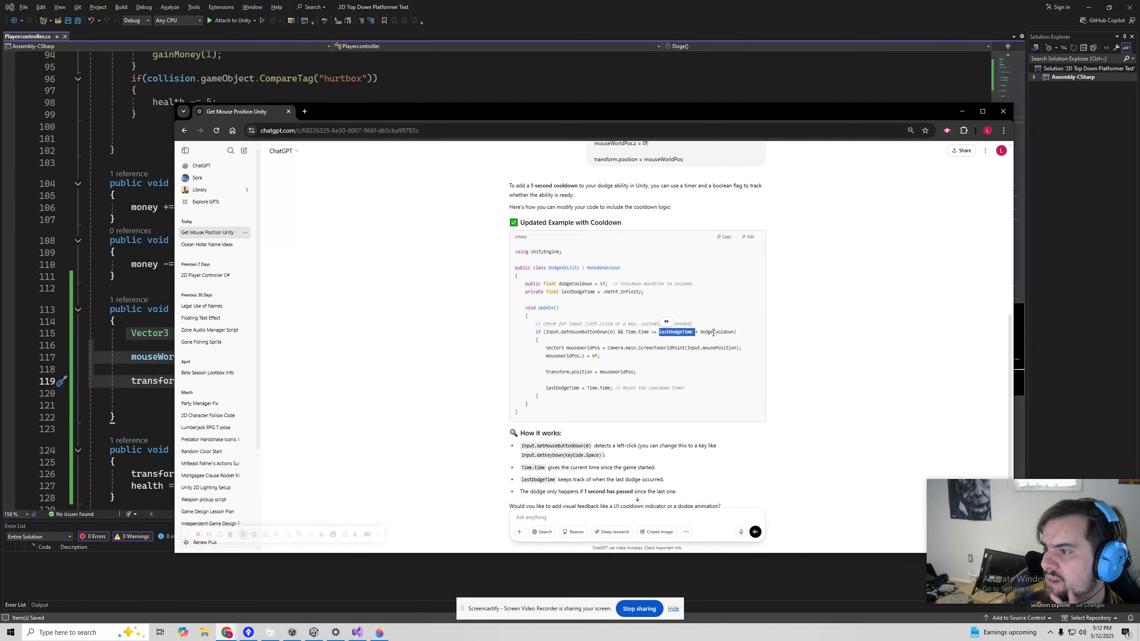
# Copy ChatGPT's dodgeCooldown and lastDodgeTime declarations into the Playercontroller class below the money variable and save the script
pyautogui.moveTo(525, 284); pyautogui.dragTo(652, 296)
pyautogui.hotkey('ctrl', 'c')
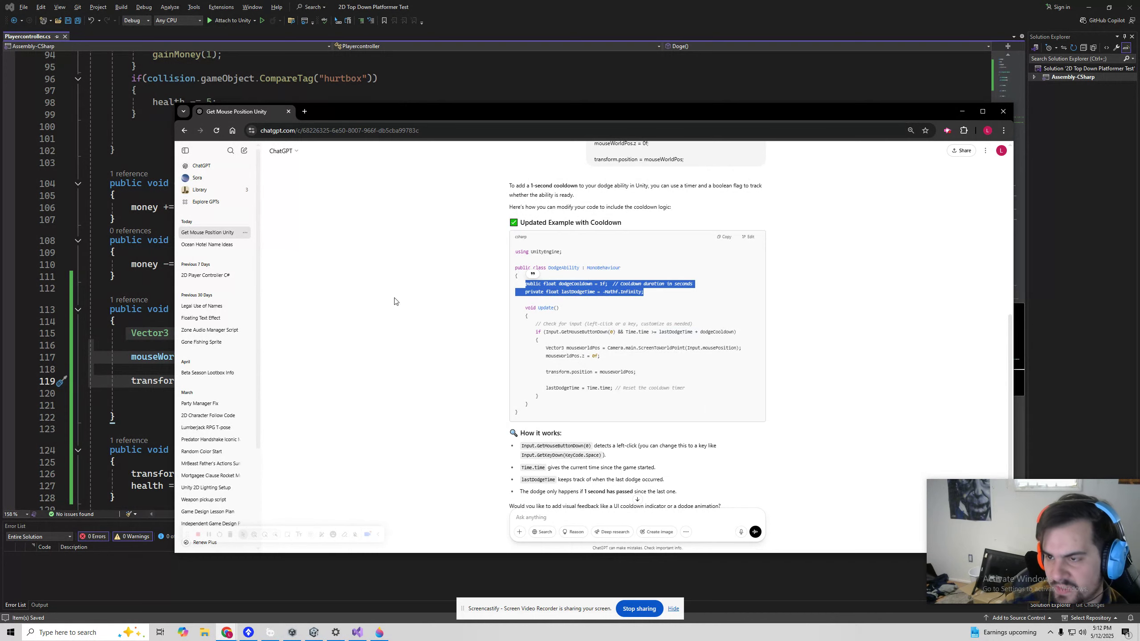
pyautogui.scroll(20, 137, 314)
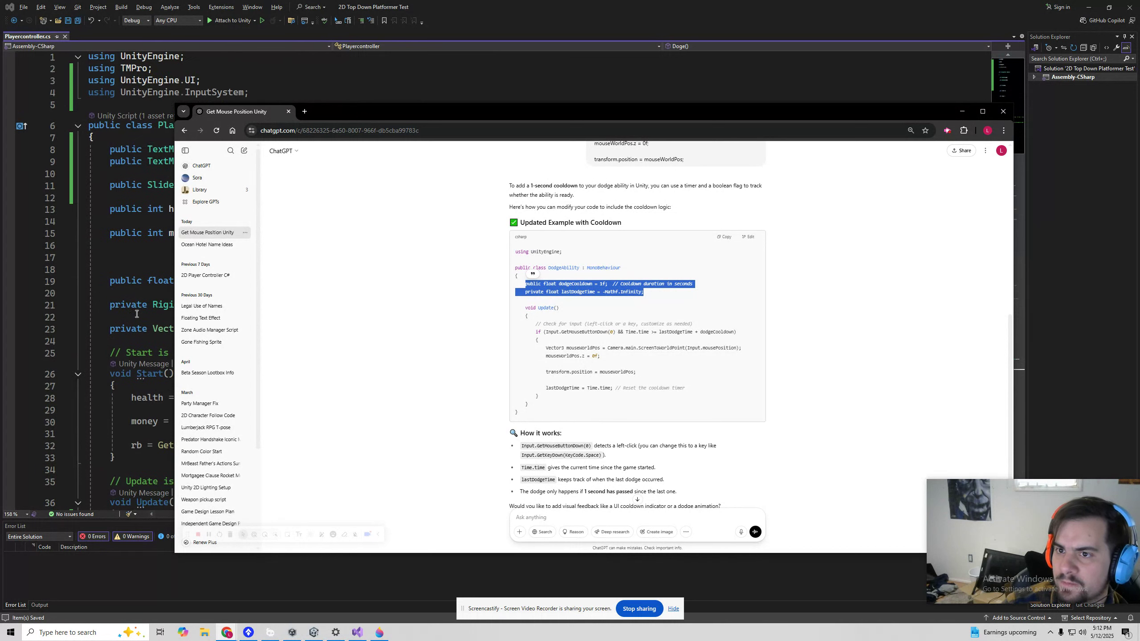
pyautogui.click(179, 257)
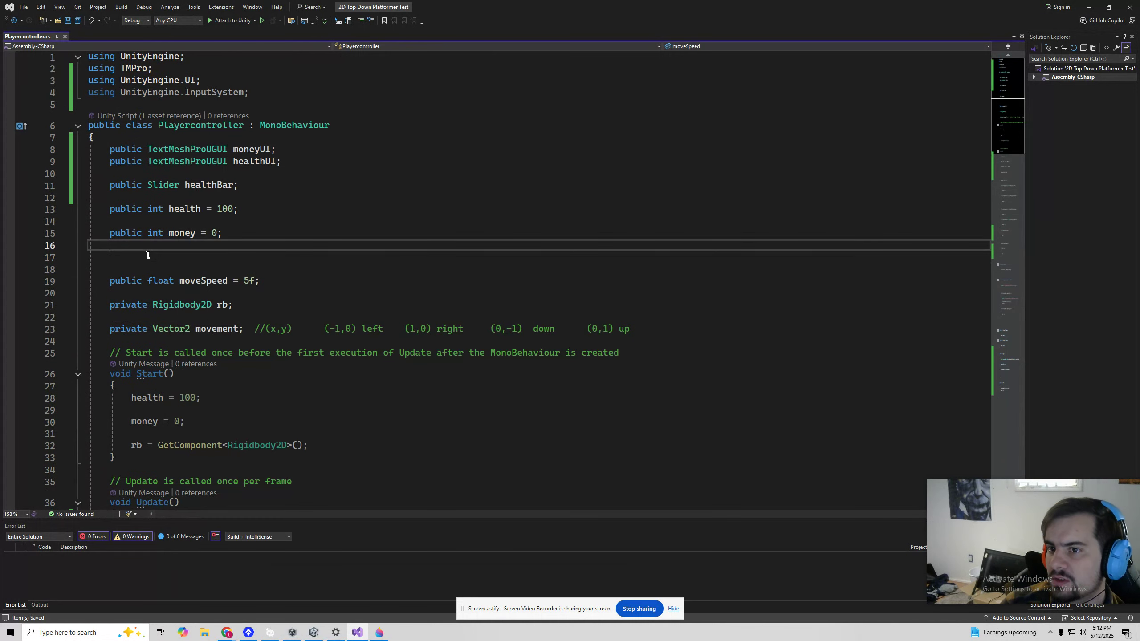
pyautogui.hotkey('ctrl', 'v')
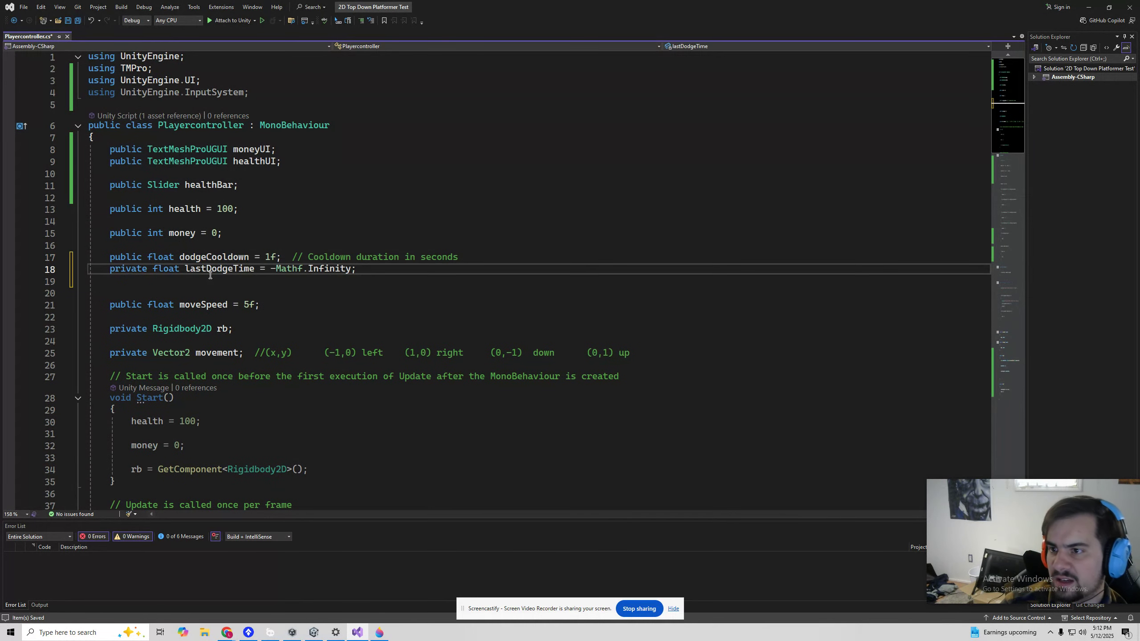
pyautogui.click(75, 21)
# Add the comment "//manage our doge Cooldown" above the dodgeCooldown declaration and save the script
pyautogui.click(167, 255)
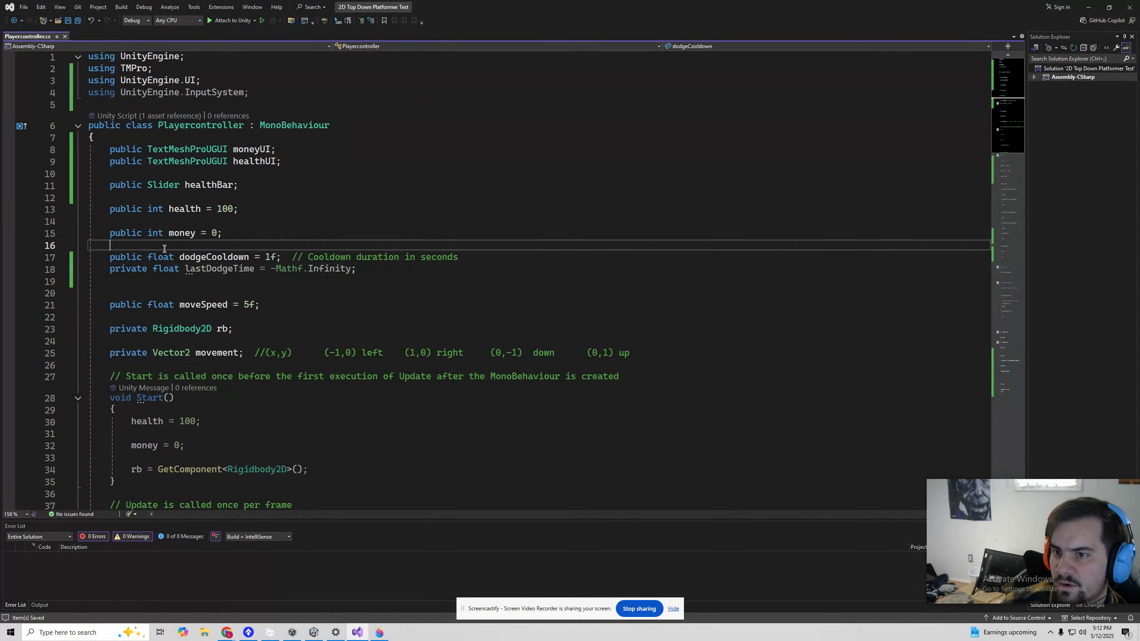
pyautogui.hotkey('ctrl', 'Return')
pyautogui.write('//manage our doge')
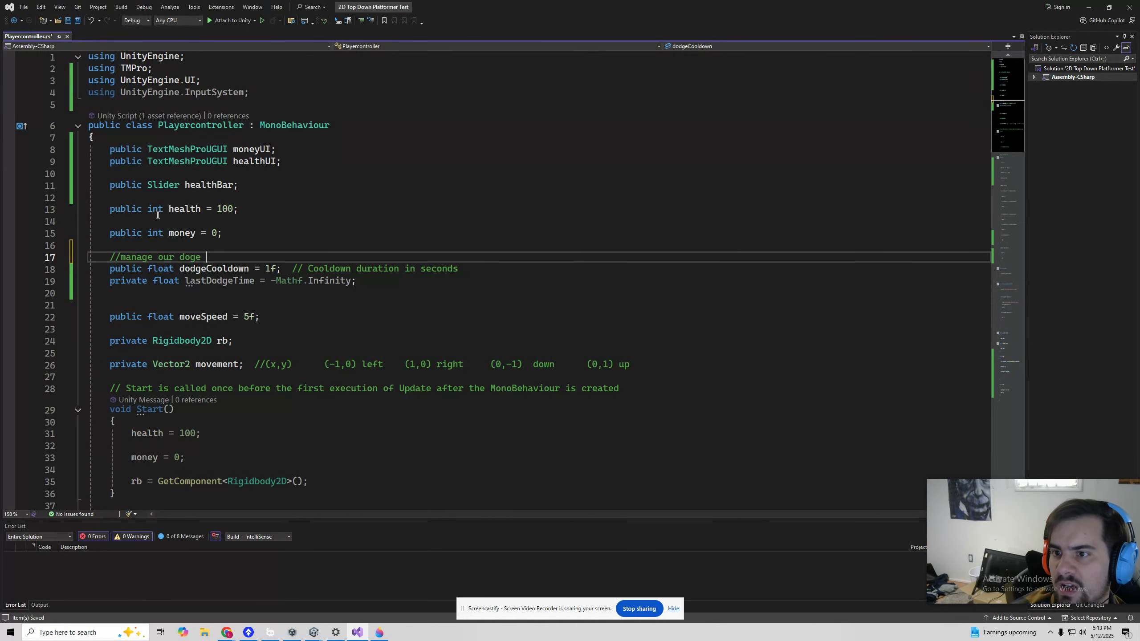
pyautogui.write(' Cooldown')
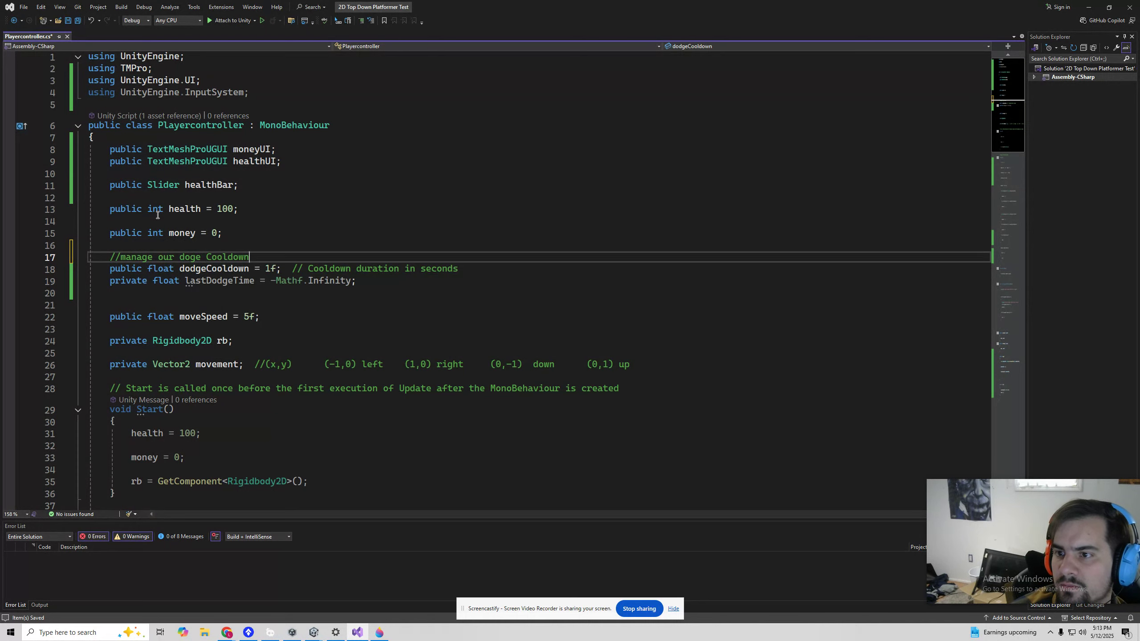
pyautogui.click(139, 303)
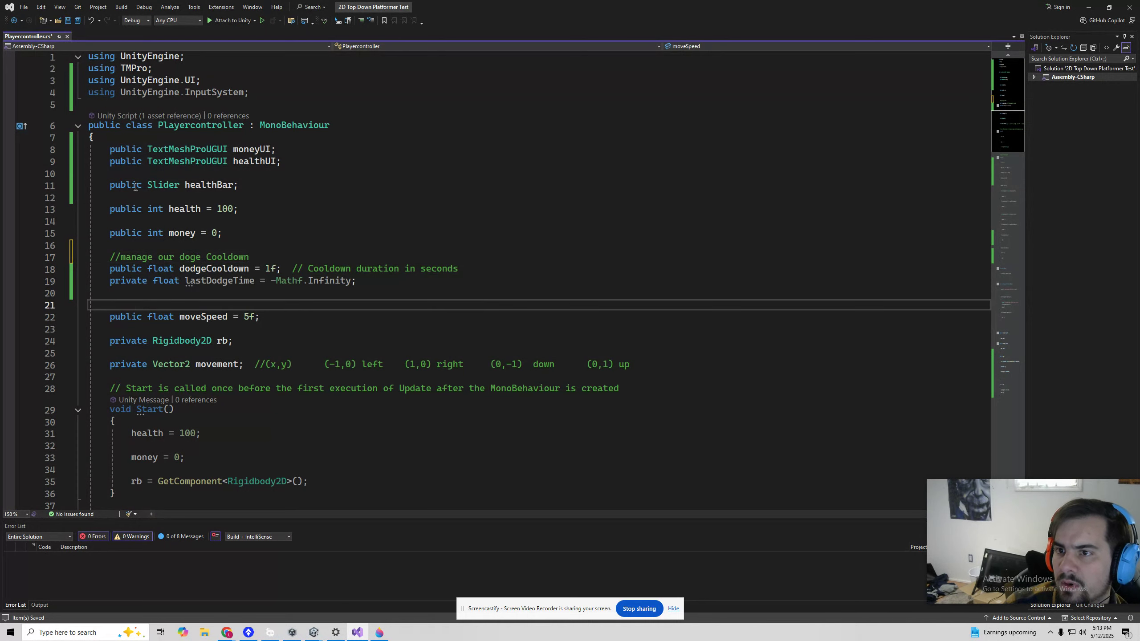
pyautogui.click(77, 20)
# Find the Doge method in the Playercontroller script and compare its statements with ChatGPT's cooldown example
pyautogui.scroll(-13, 140, 217)
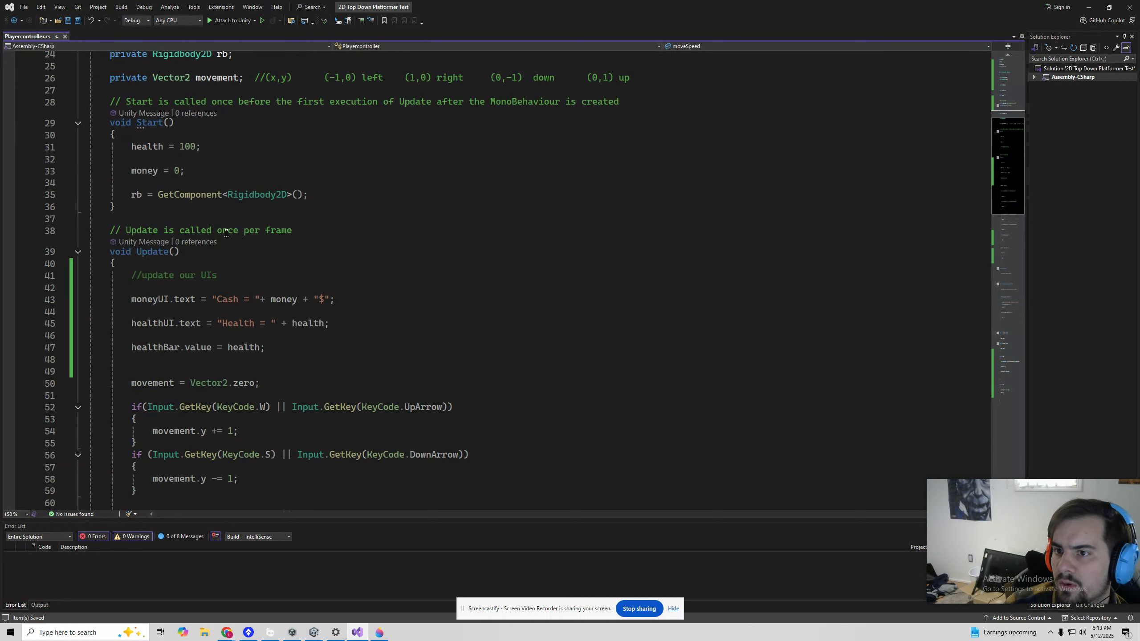
pyautogui.scroll(-10, 140, 217)
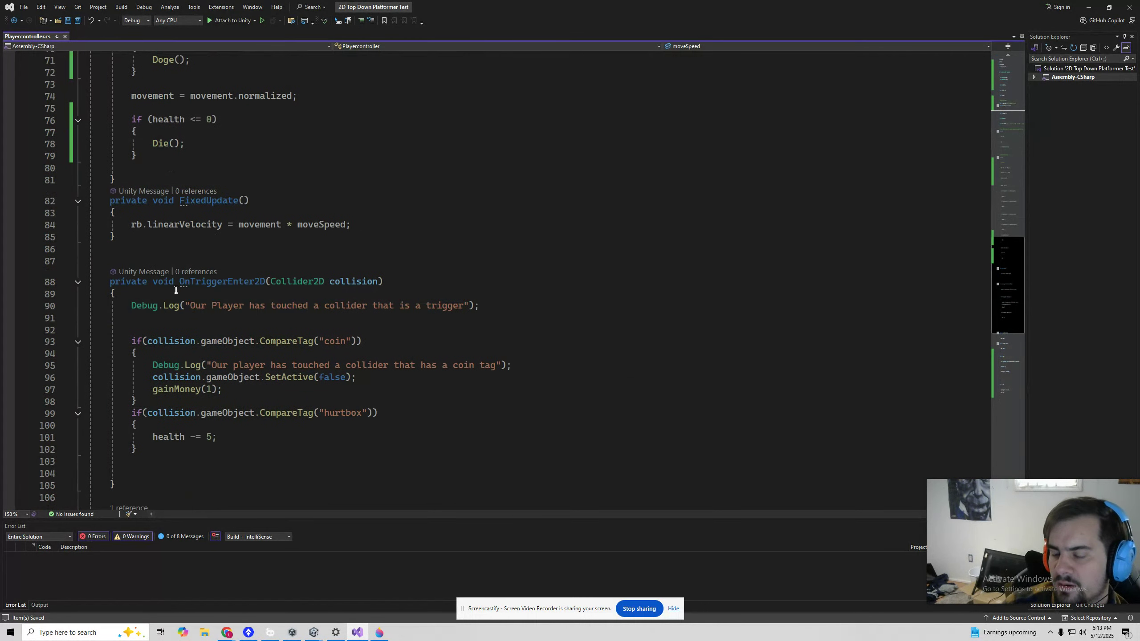
pyautogui.scroll(3, 142, 313)
pyautogui.click(147, 328)
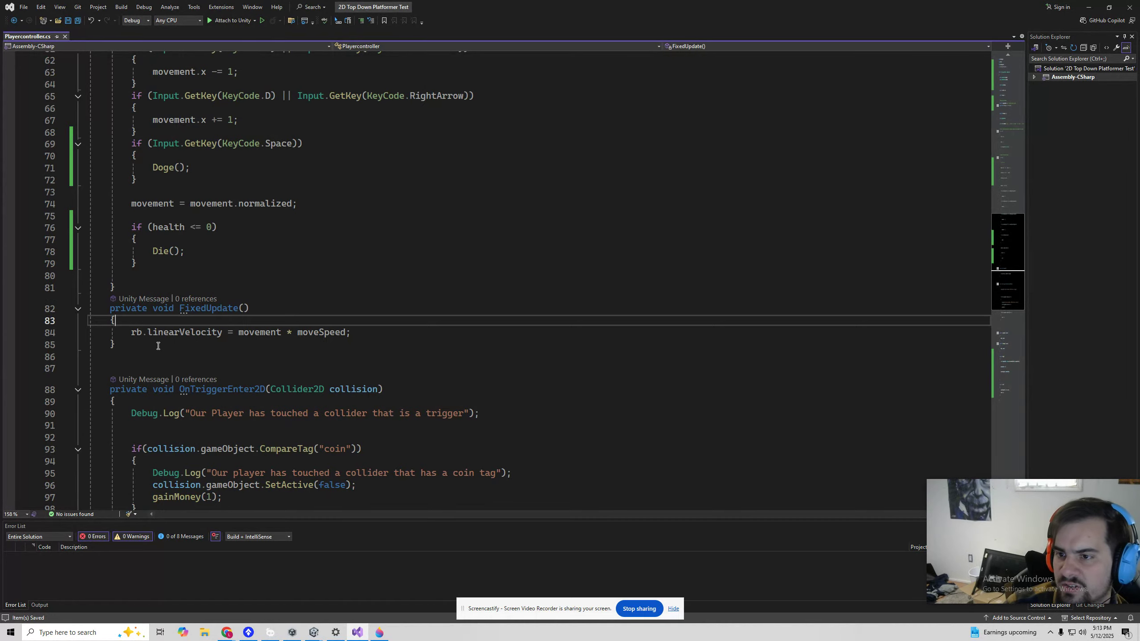
pyautogui.scroll(-8, 158, 343)
pyautogui.scroll(-7, 159, 330)
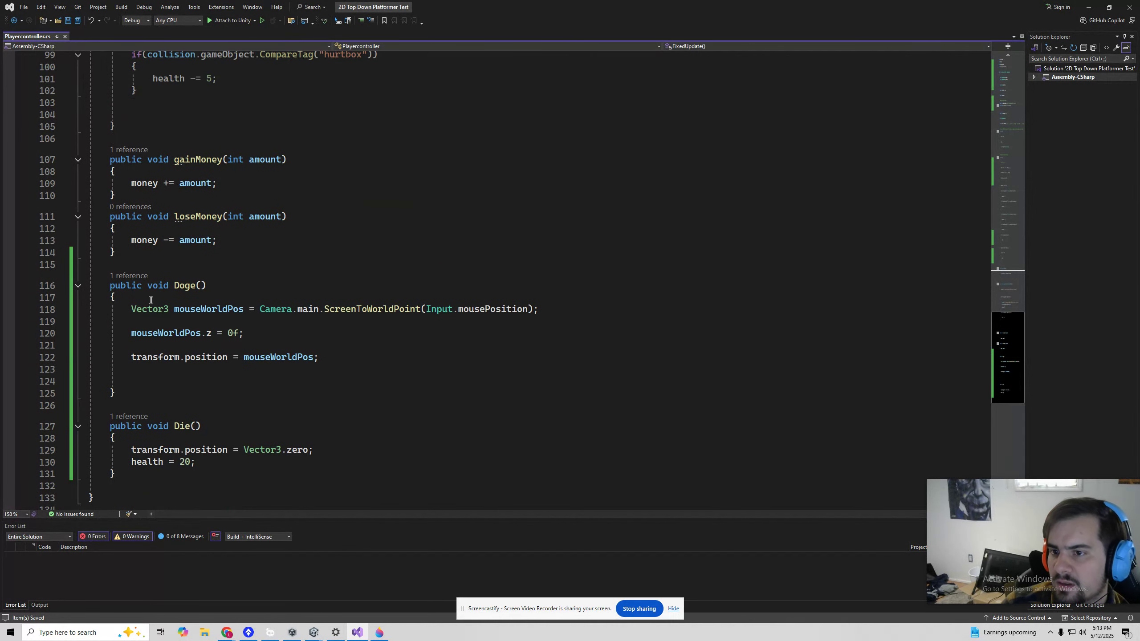
pyautogui.hotkey('alt', 'Tab')
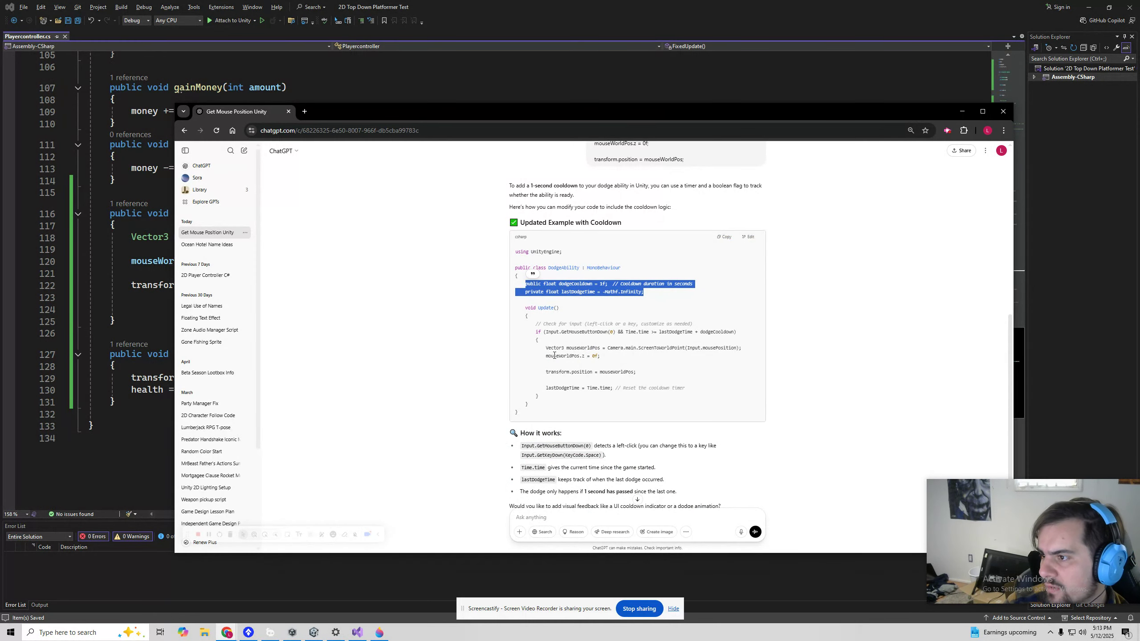
pyautogui.hotkey('alt', 'Tab')
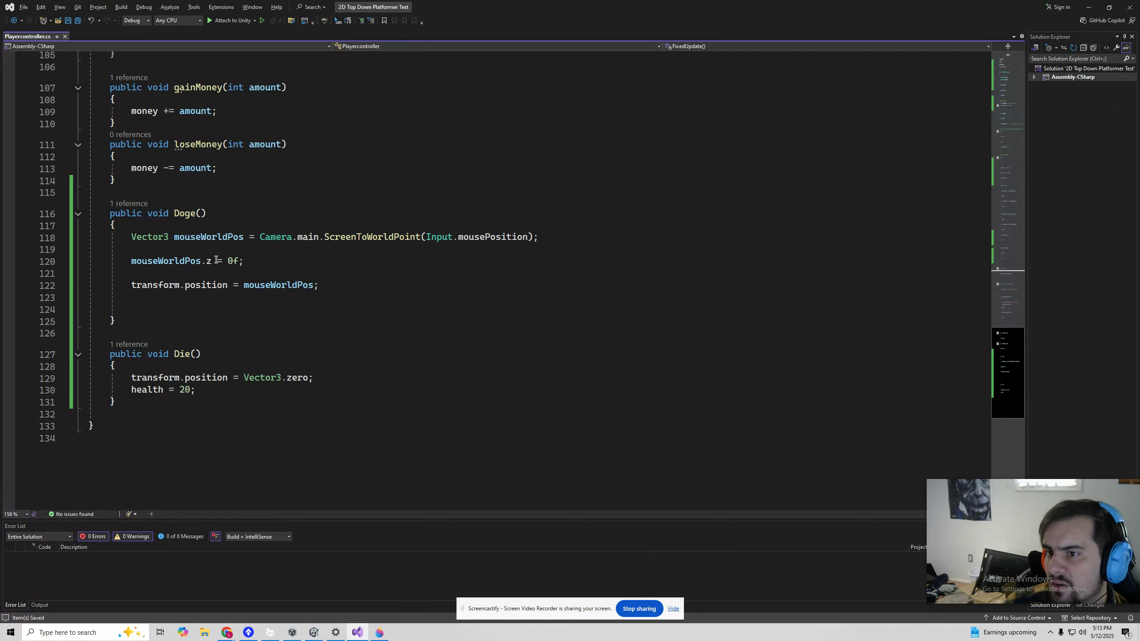
pyautogui.hotkey('alt', 'Tab')
pyautogui.hotkey('alt', 'Tab')
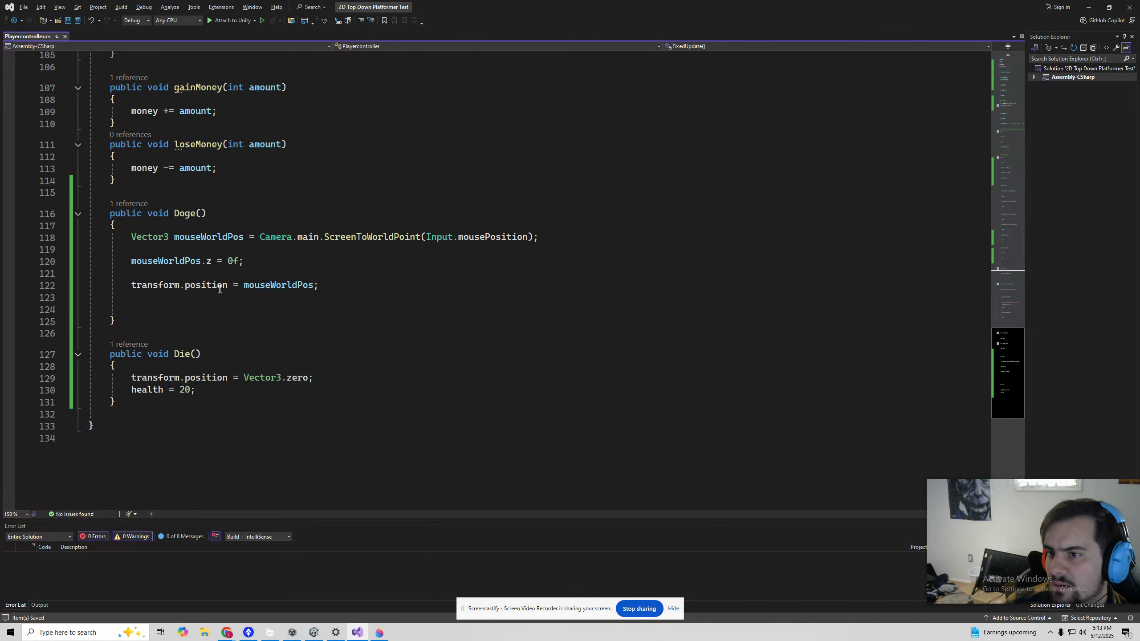
# Following ChatGPT's example, add "lastDodgeTime = Time.time;" at the end of the Doge method and save the script
pyautogui.hotkey('alt', 'Tab')
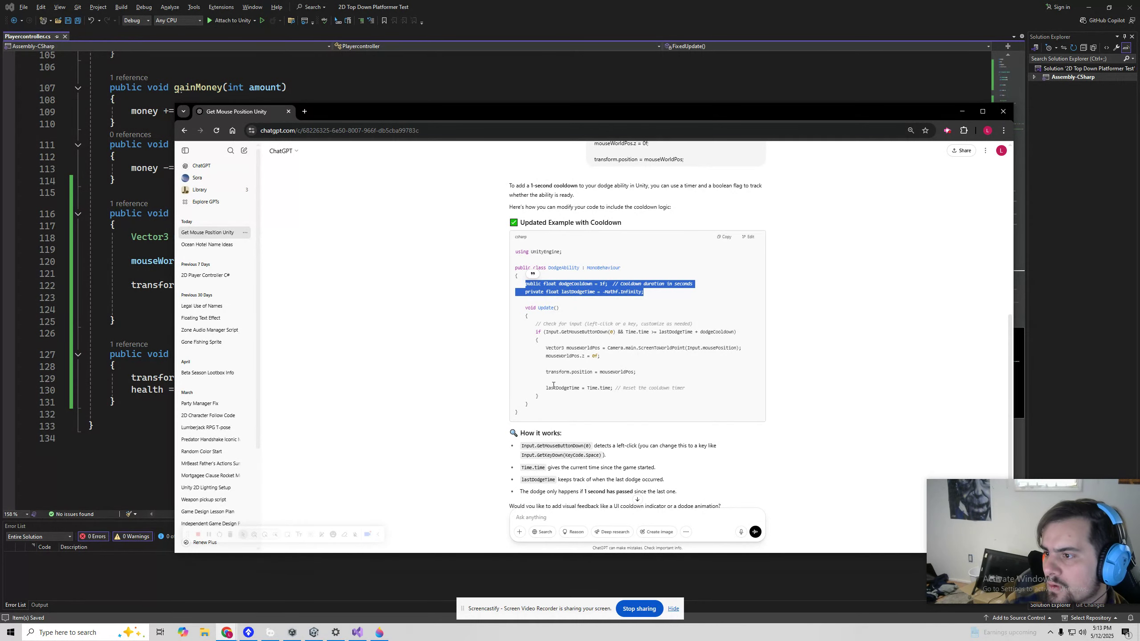
pyautogui.moveTo(546, 387); pyautogui.dragTo(608, 389)
pyautogui.hotkey('alt', 'Tab')
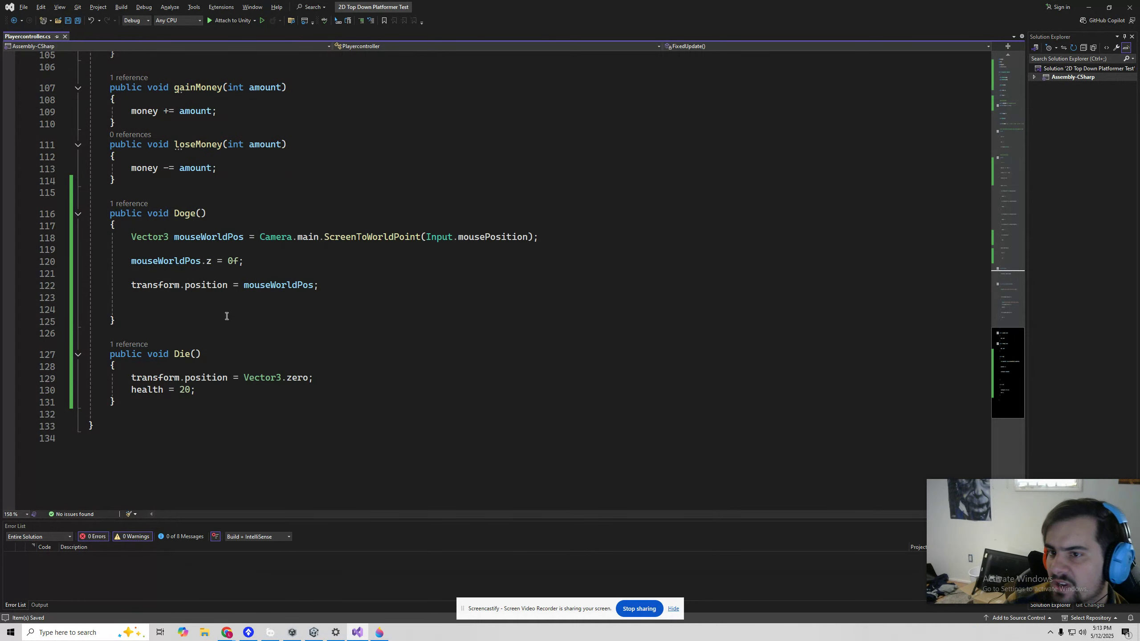
pyautogui.click(182, 310)
pyautogui.write('last')
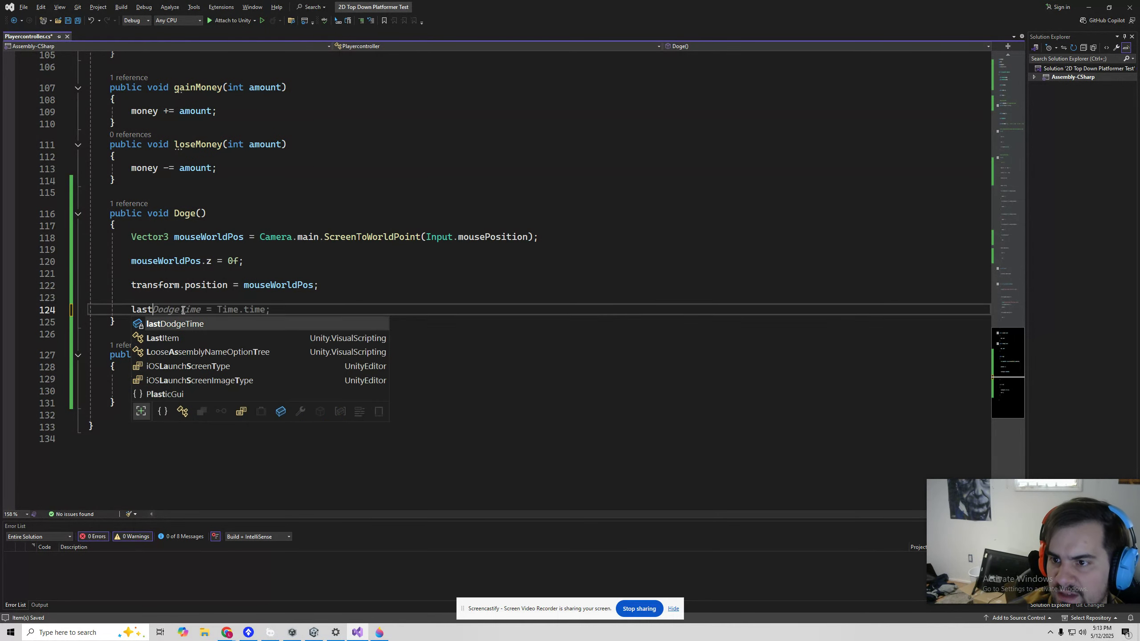
pyautogui.write('DodgeTime = Ti')
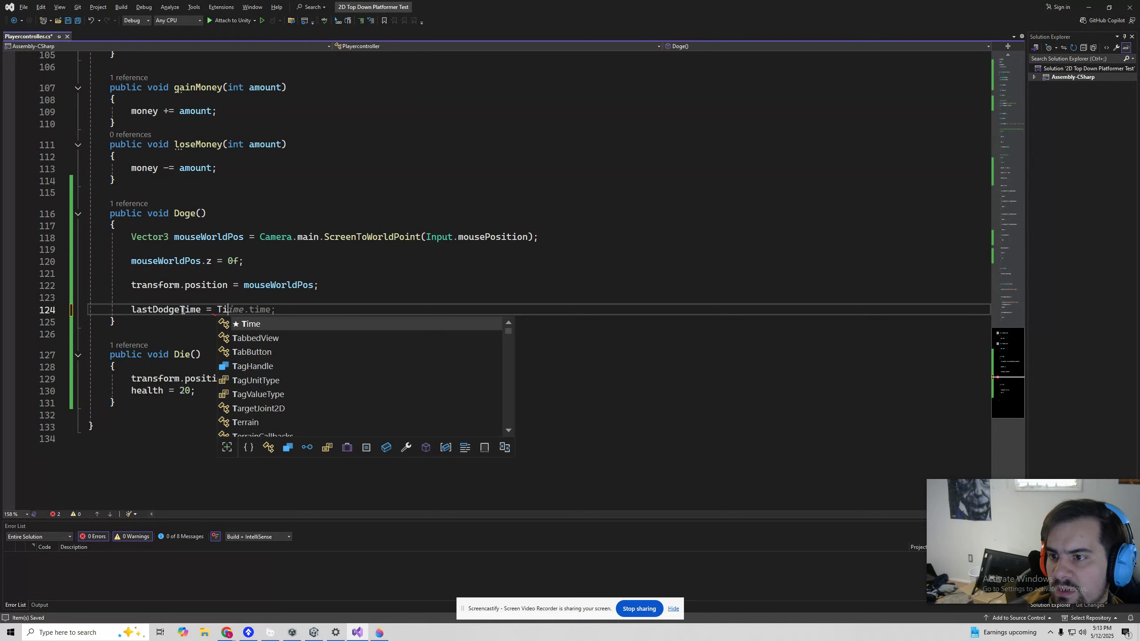
pyautogui.write('me.time;')
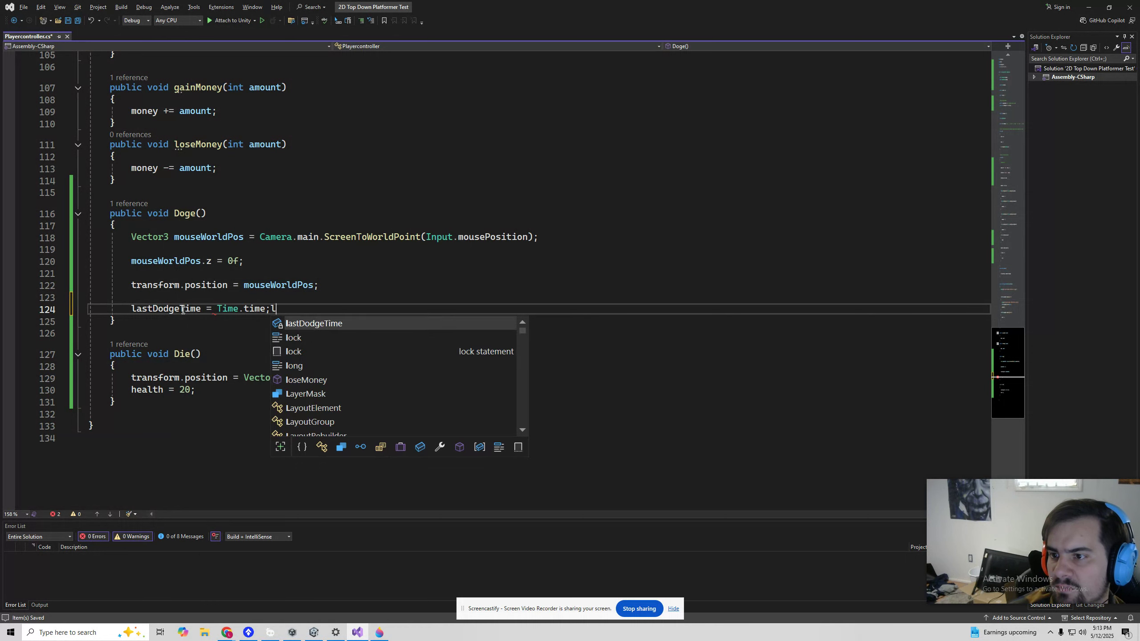
pyautogui.click(195, 284)
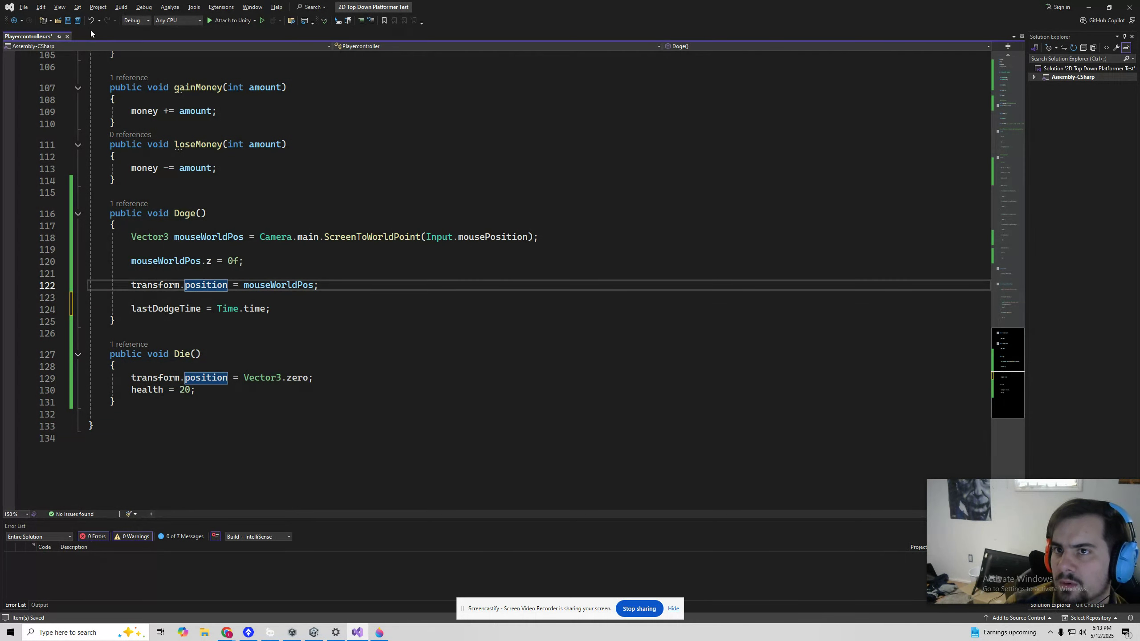
pyautogui.hotkey('ctrl', 's')
# Switch to Unity, play-test the Doge teleport while checking the player in the Scene view, stop play mode and return to Visual Studio
pyautogui.click(314, 631)
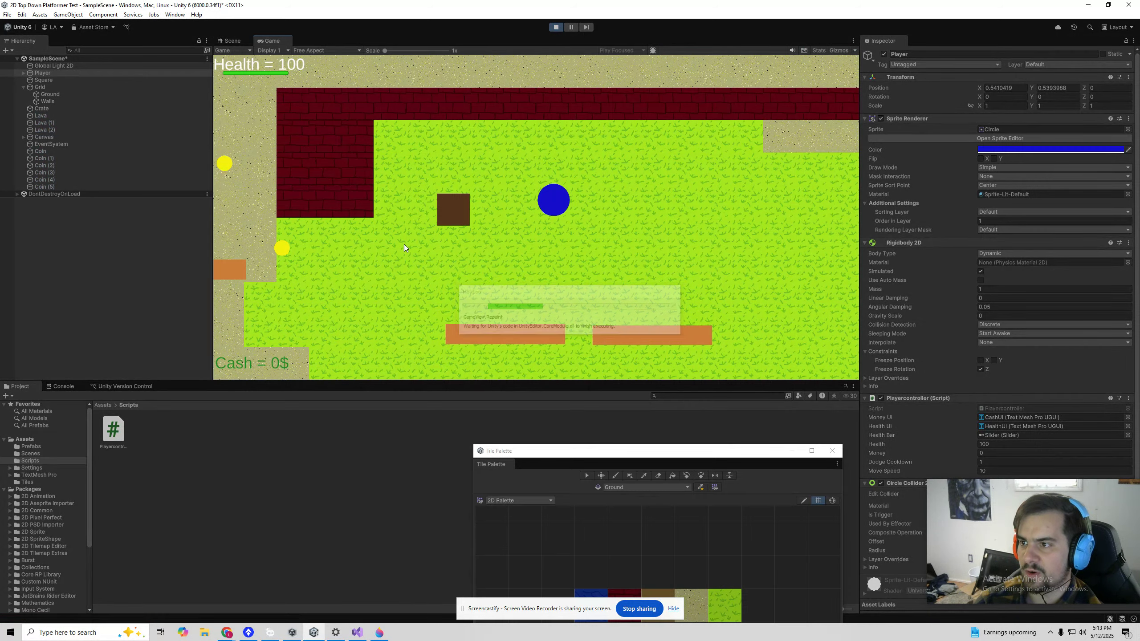
pyautogui.press('s')
pyautogui.press('w')
pyautogui.press('a')
pyautogui.press('space')
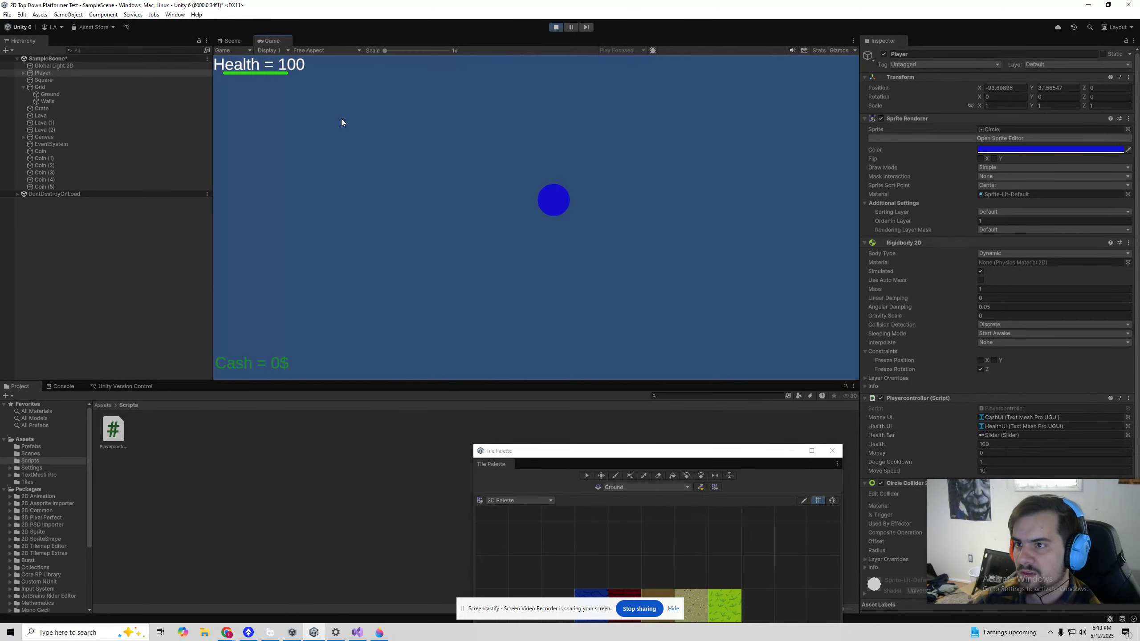
pyautogui.click(232, 41)
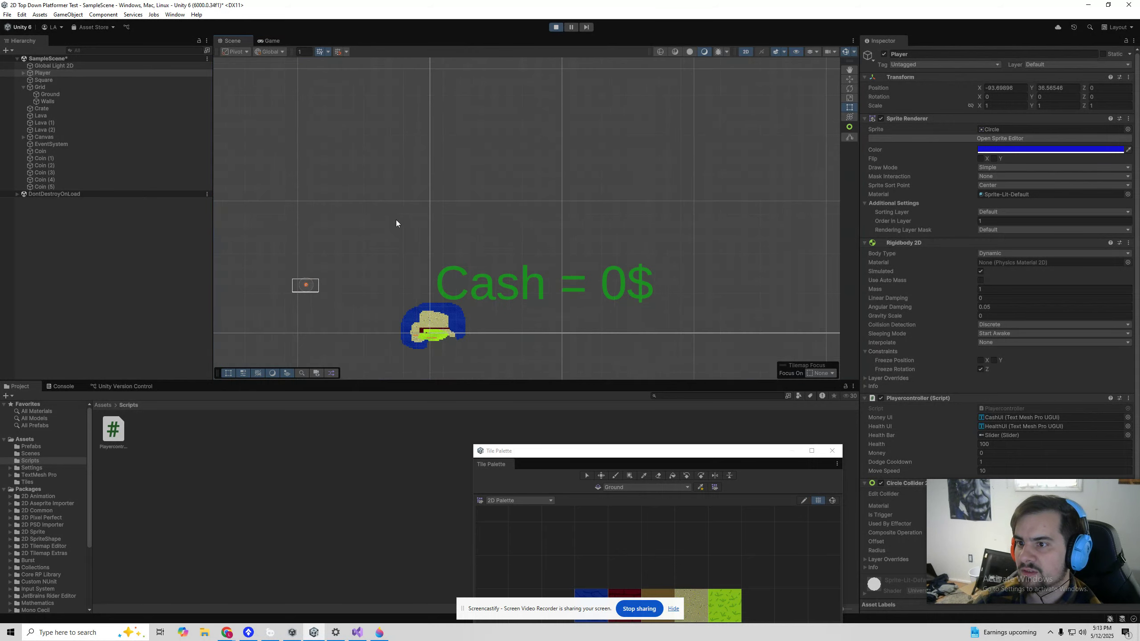
pyautogui.click(272, 41)
pyautogui.press('space')
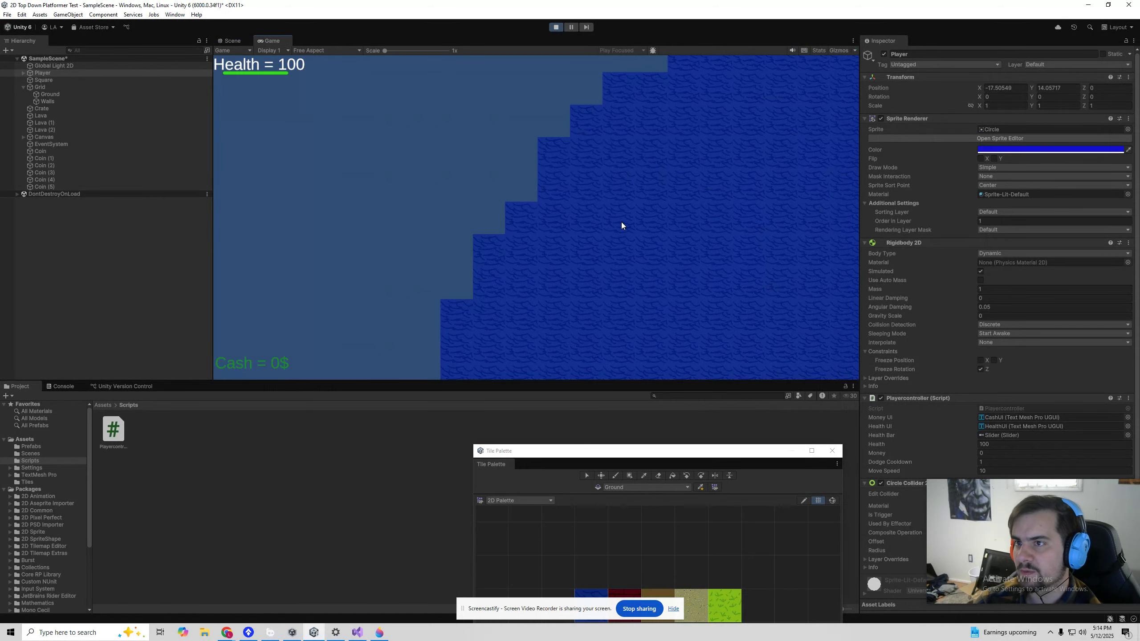
pyautogui.press('space')
pyautogui.press('space')
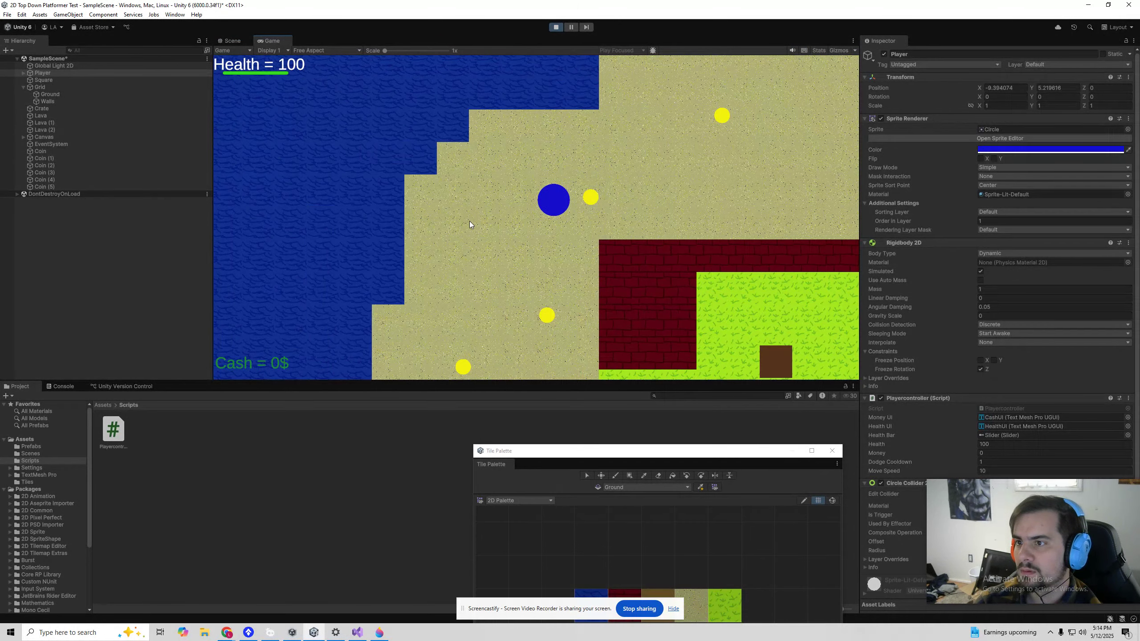
pyautogui.press('space')
pyautogui.press('space')
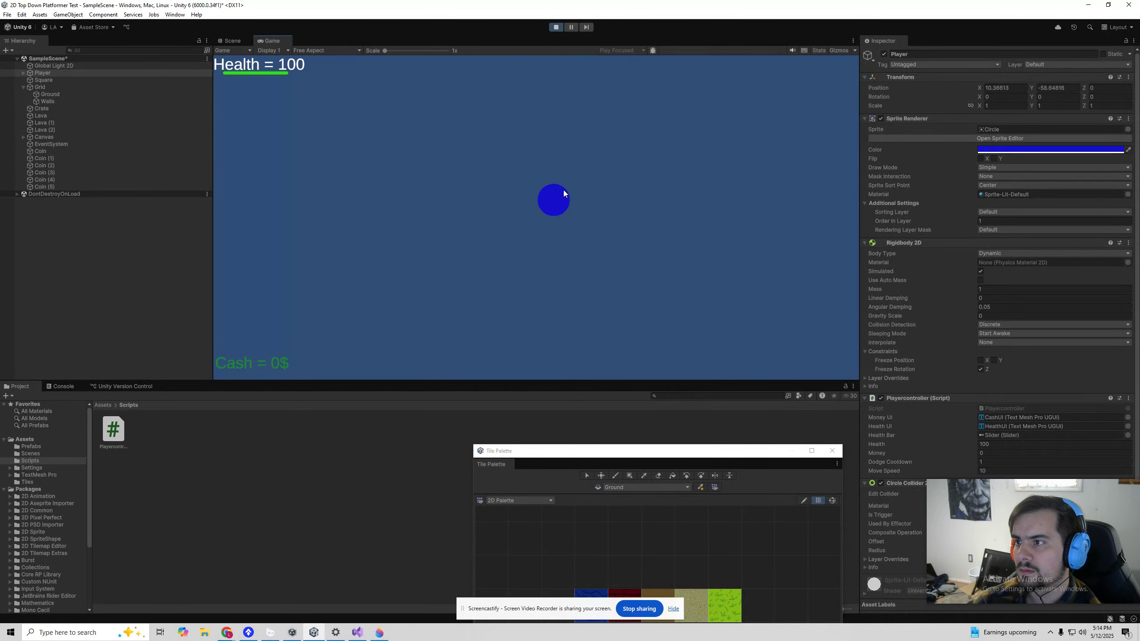
pyautogui.click(559, 29)
pyautogui.hotkey('alt', 'Tab')
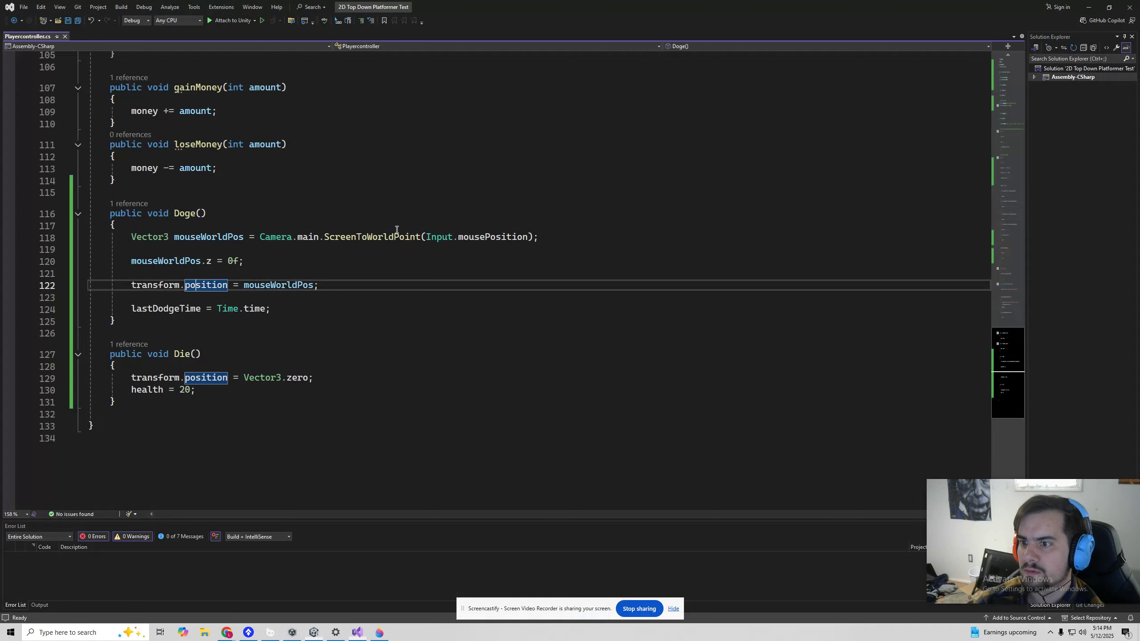
# Switch to the ChatGPT conversation, read how its cooldown example checks the time before dodging, and return to Visual Studio
pyautogui.click(282, 332)
pyautogui.click(220, 318)
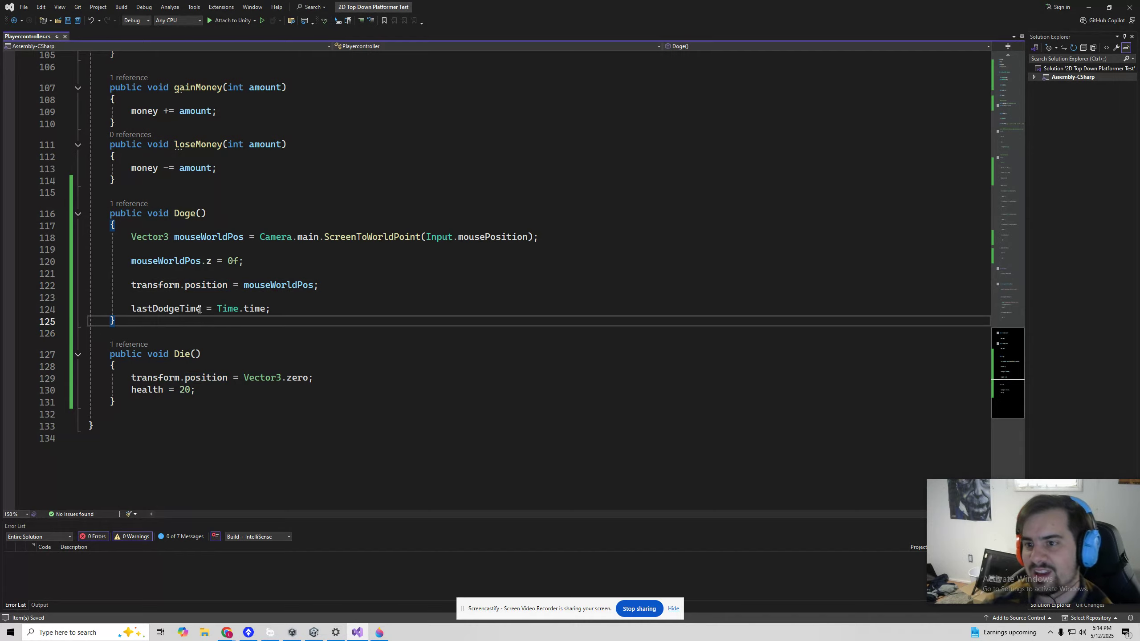
pyautogui.hotkey('alt', 'Tab')
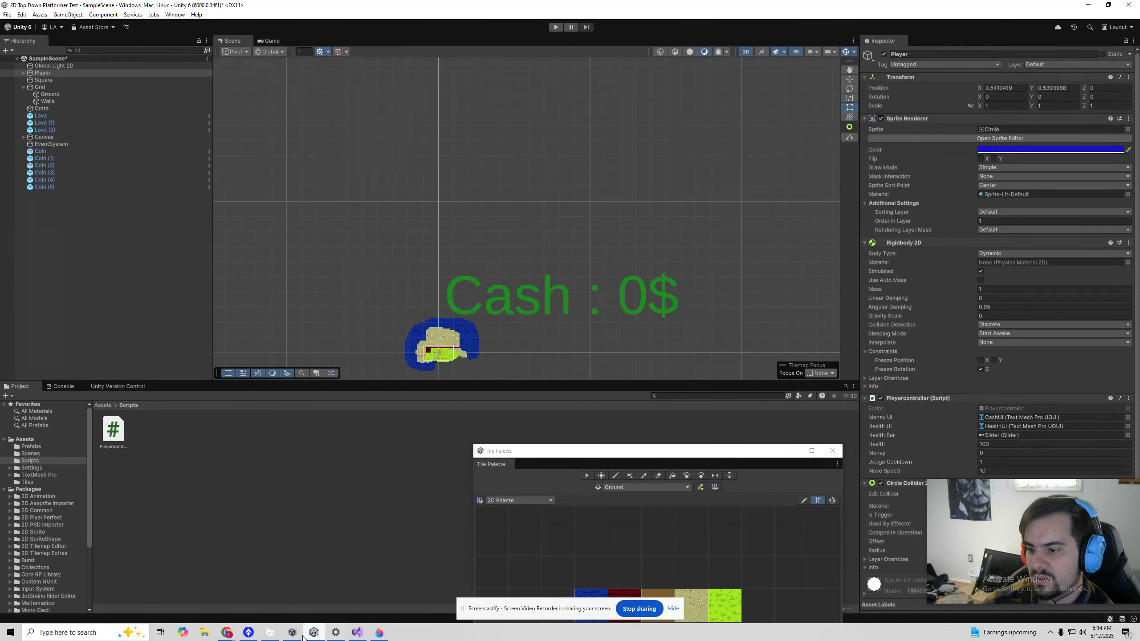
pyautogui.moveTo(227, 633)
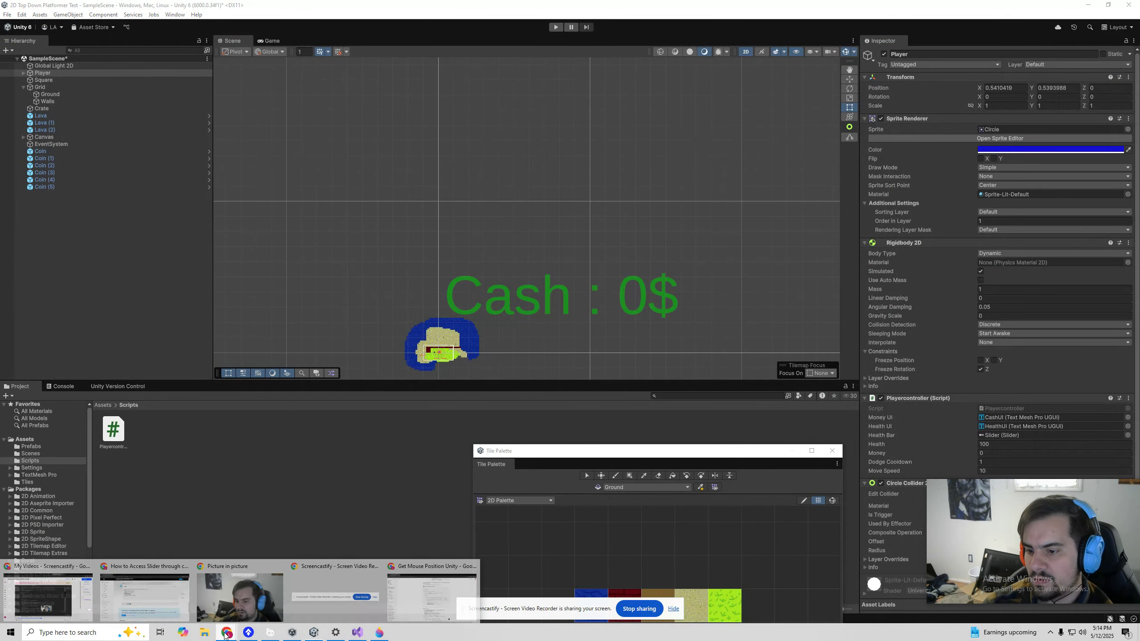
pyautogui.click(431, 593)
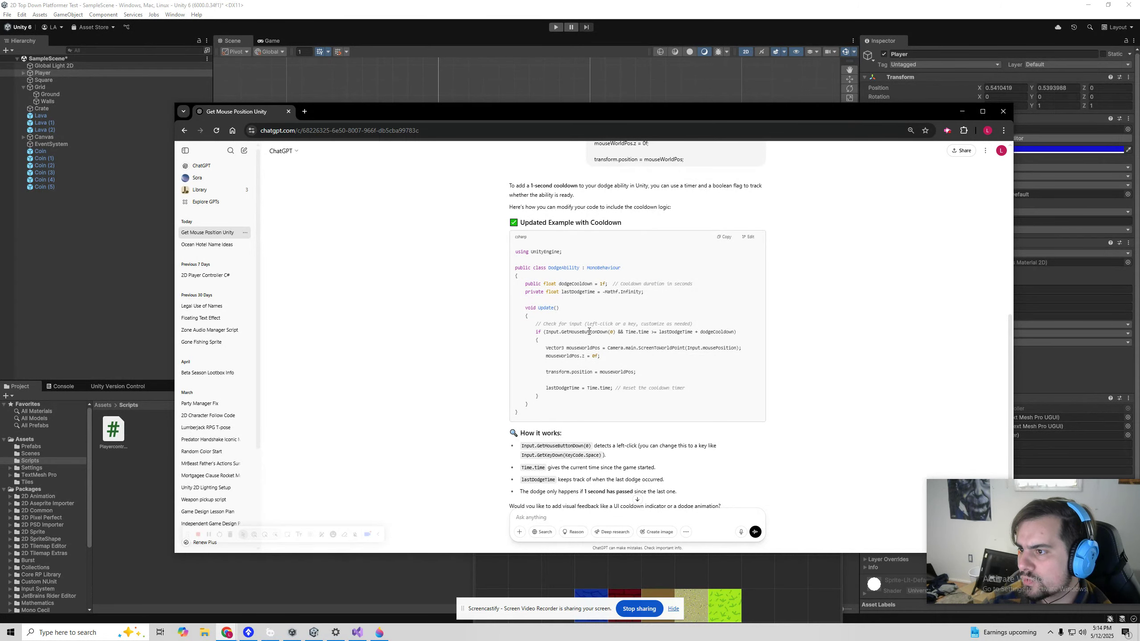
pyautogui.hotkey('alt', 'Tab')
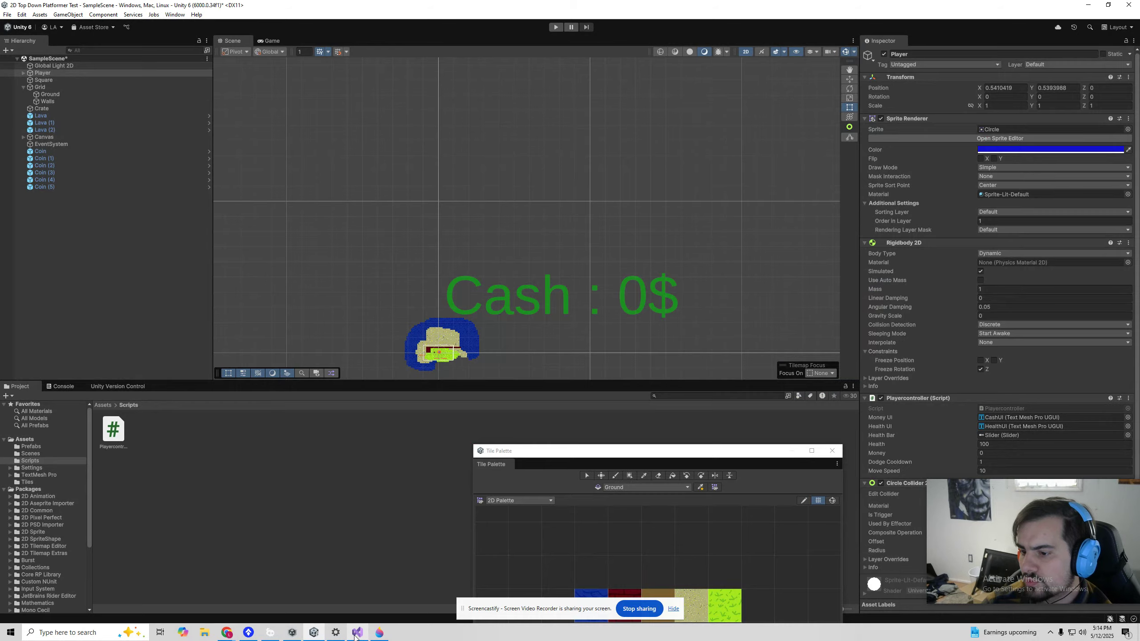
pyautogui.click(357, 633)
# Review the Doge method and the Space key check in Update to find where the cooldown condition belongs
pyautogui.click(204, 298)
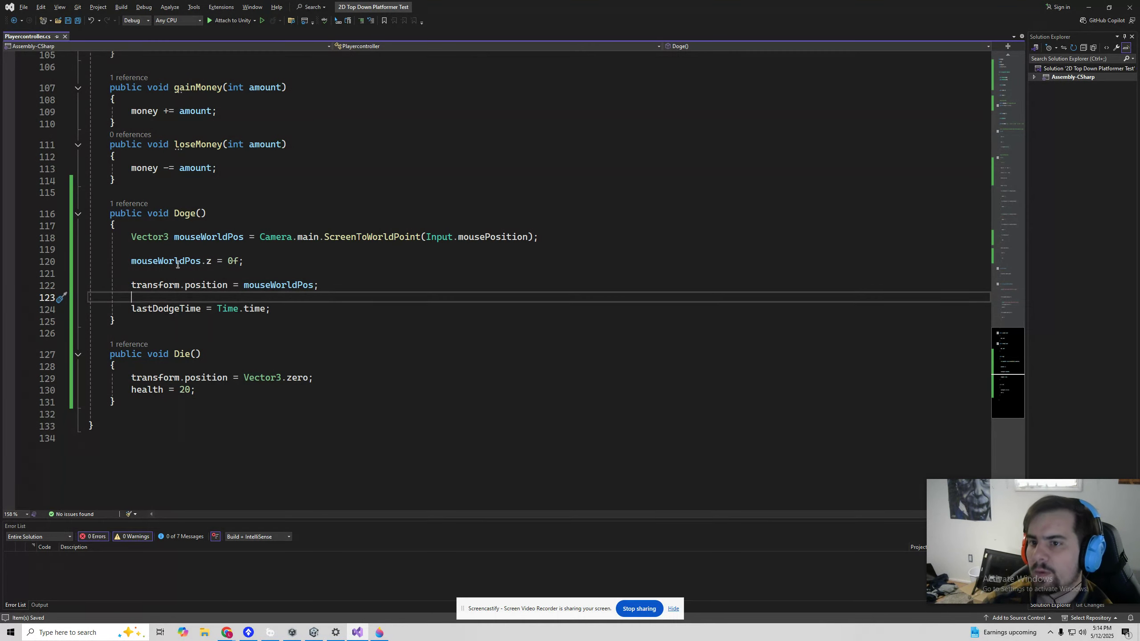
pyautogui.scroll(2, 161, 282)
pyautogui.click(148, 298)
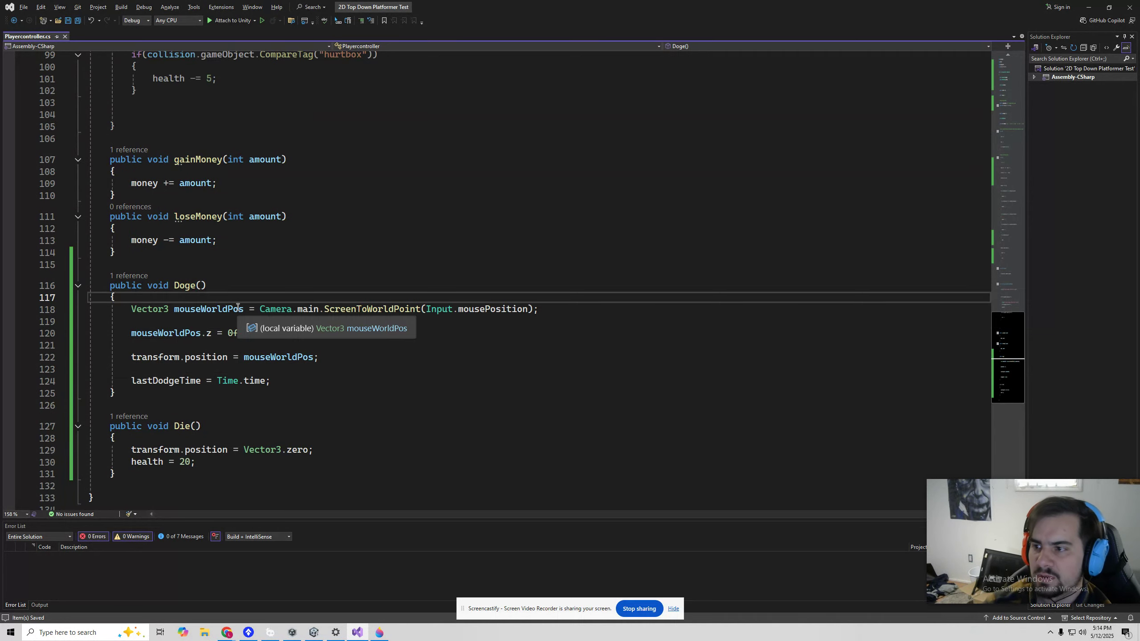
pyautogui.press('Down')
pyautogui.press('Down')
pyautogui.press('Down')
pyautogui.press('Down')
pyautogui.press('Down')
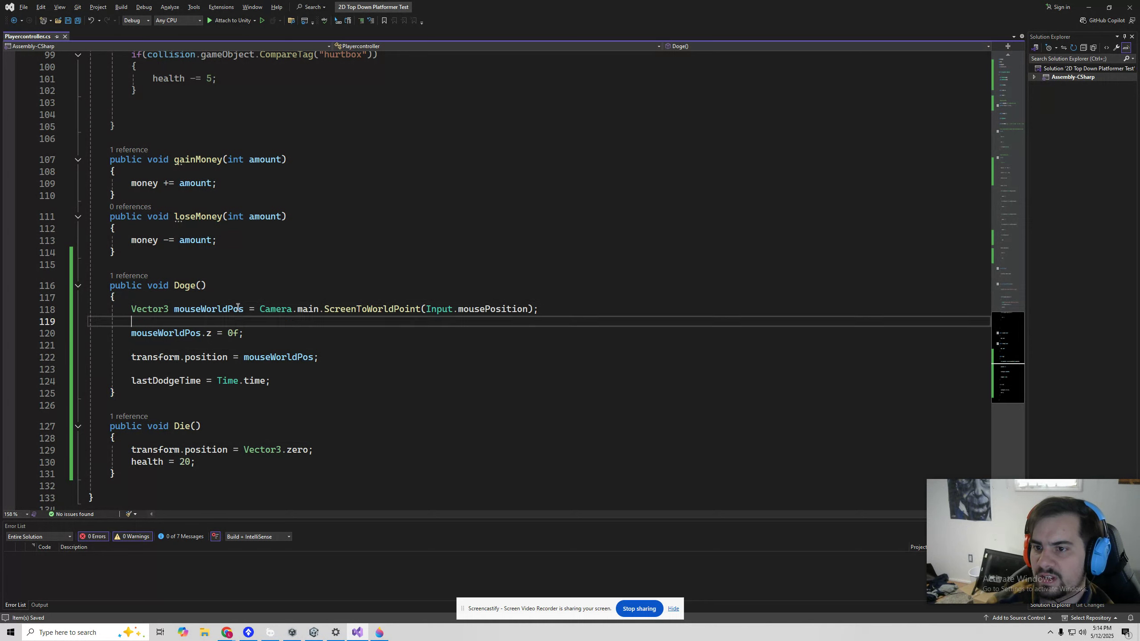
pyautogui.scroll(20, 230, 355)
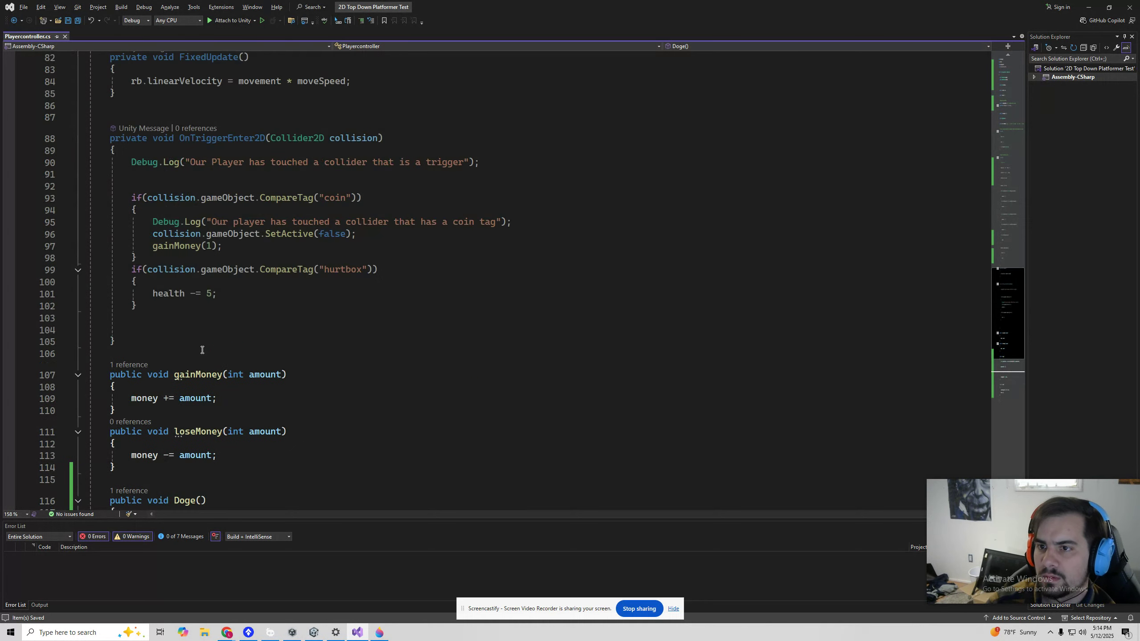
pyautogui.scroll(-6, 230, 358)
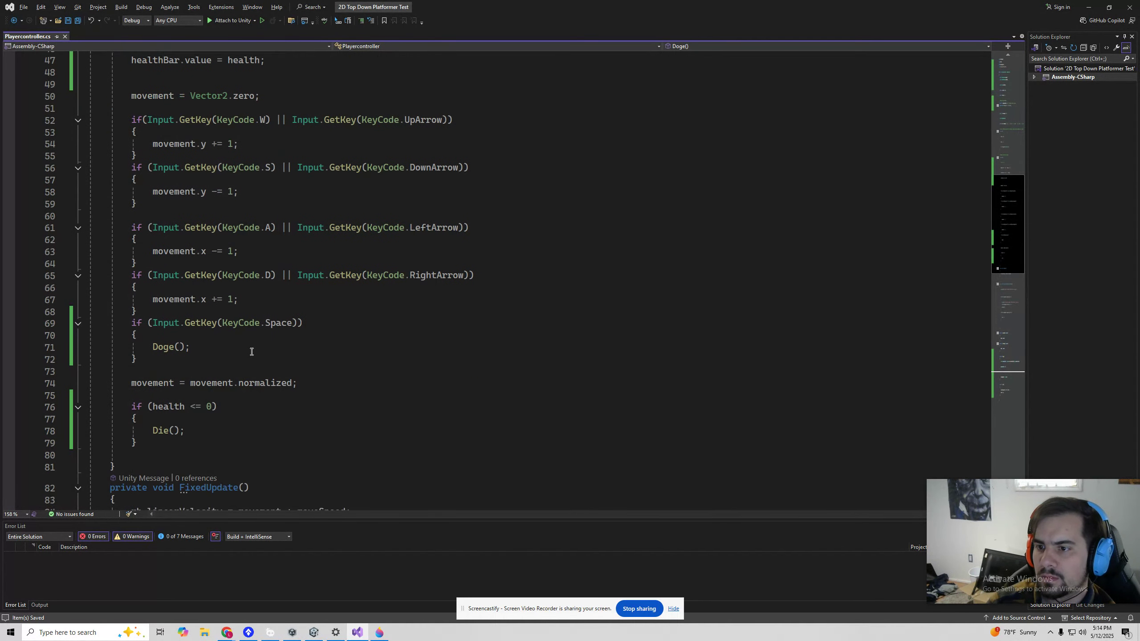
pyautogui.scroll(-19, 250, 328)
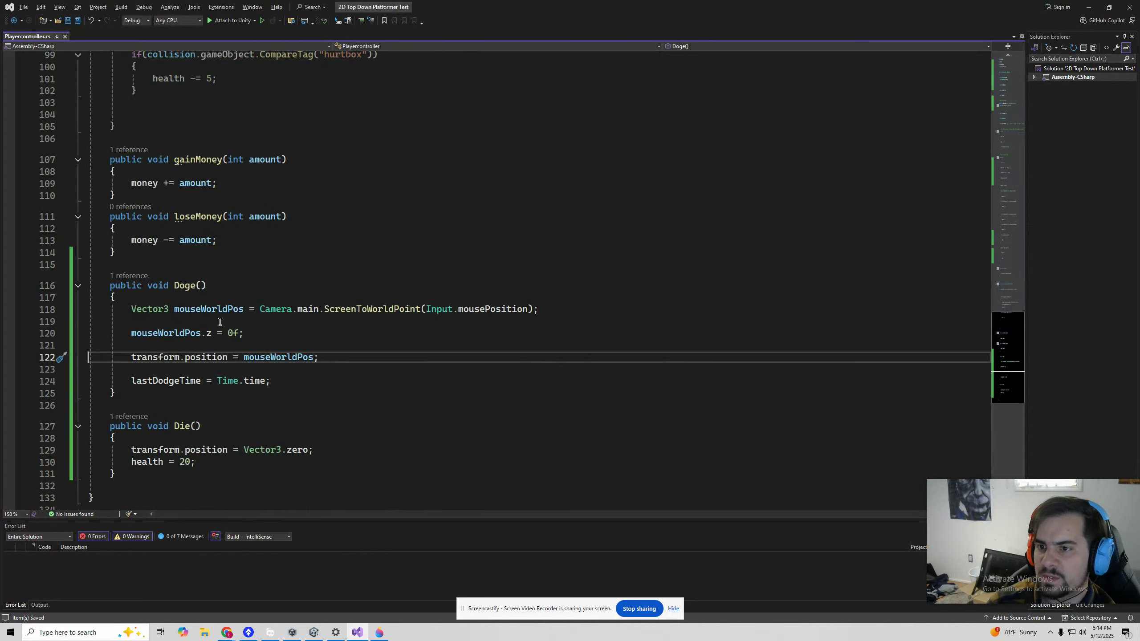
# Start an if statement on a new line above "transform.position = mouseWorldPos;" in the Doge method
pyautogui.press('Up')
pyautogui.press('Return')
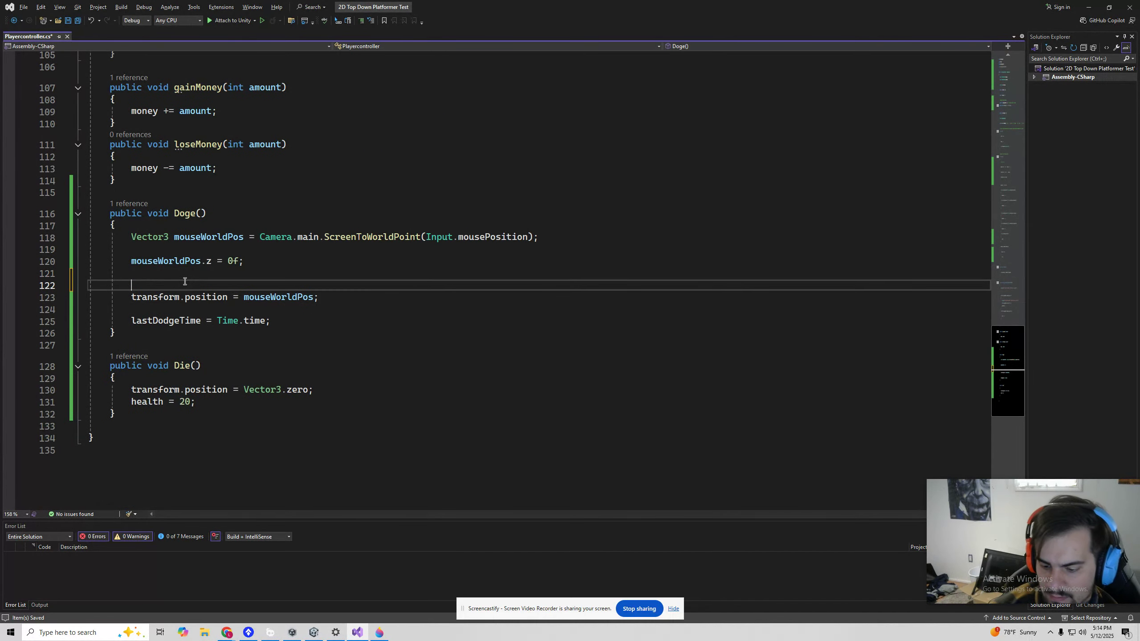
pyautogui.write('if(')
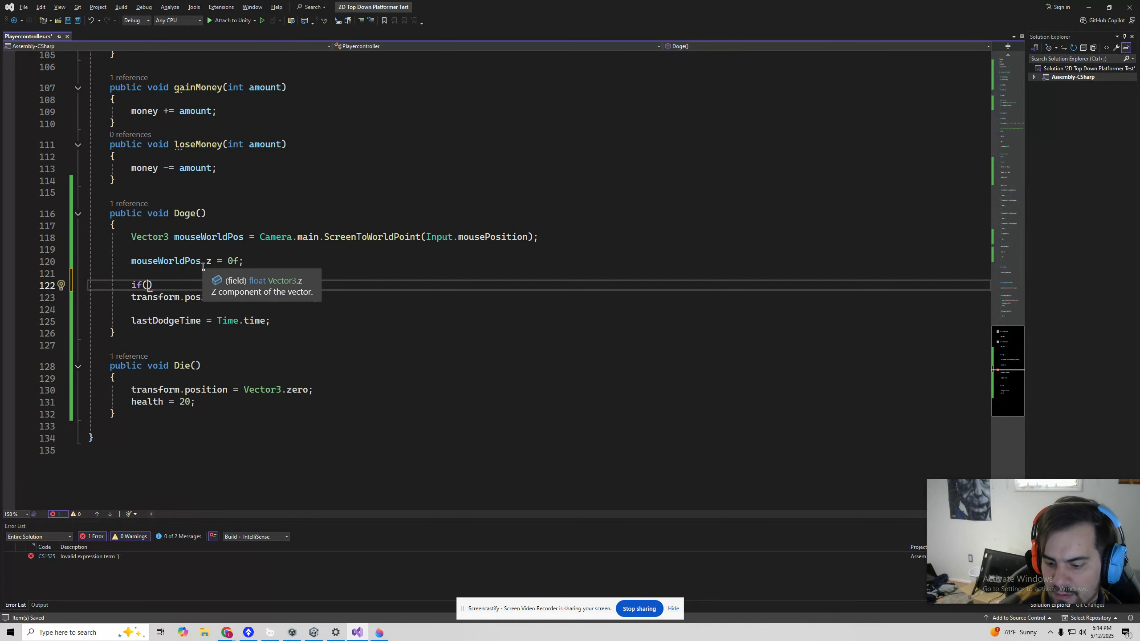
# Try "lastDodgeTime > Time.time" as the condition of the new if statement
pyautogui.write('lastDodgeTime')
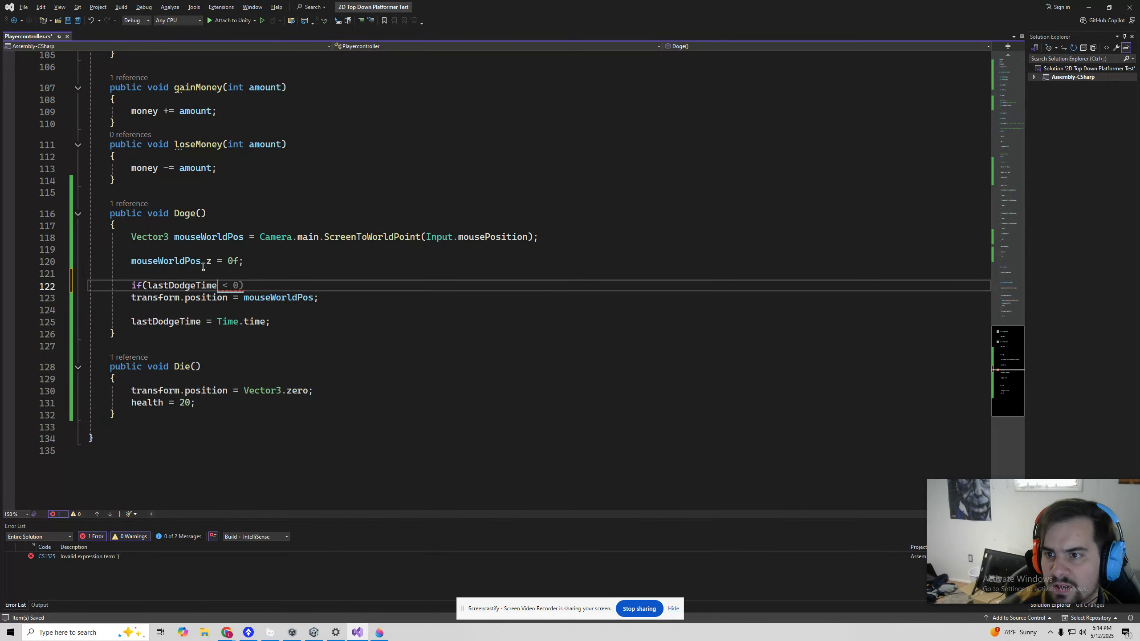
pyautogui.write(' >')
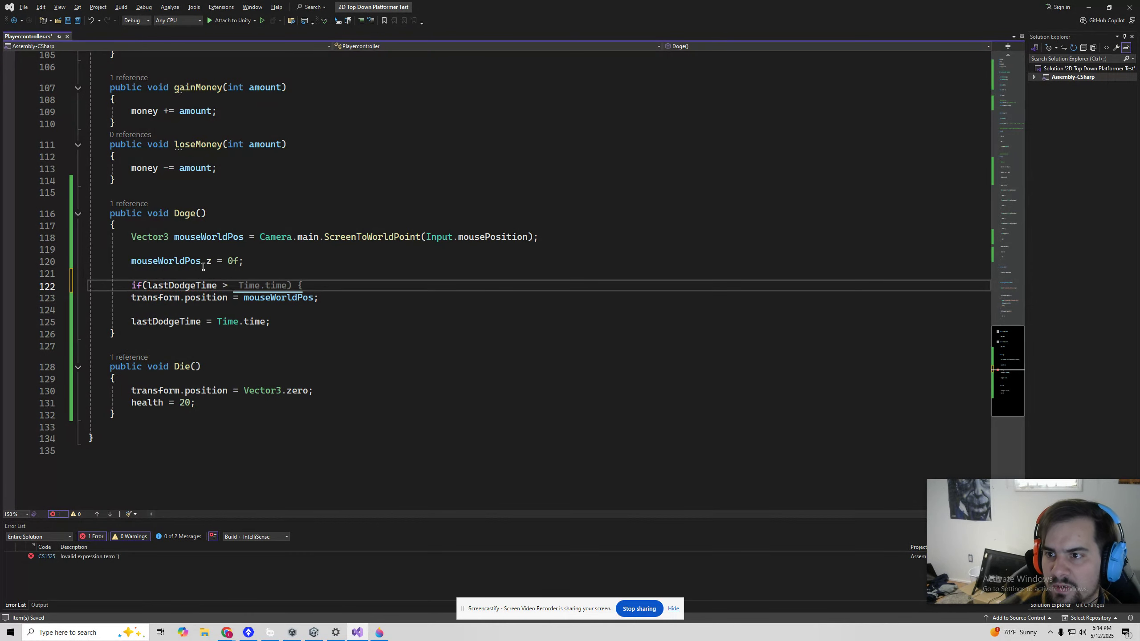
pyautogui.press('BackSpace')
pyautogui.press('BackSpace')
pyautogui.write('<')
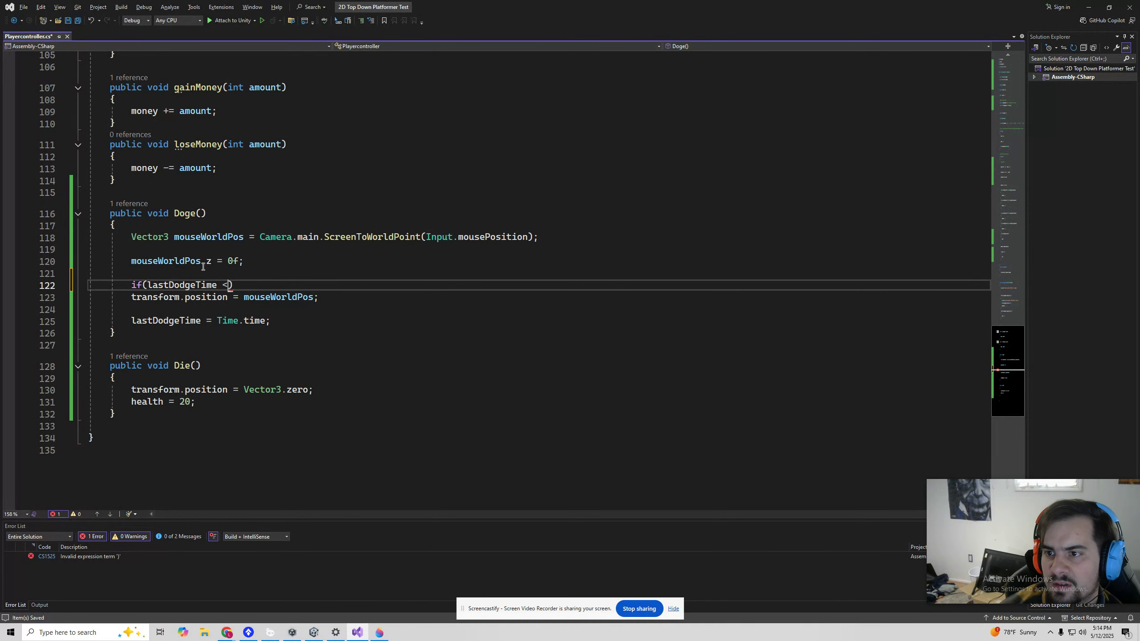
pyautogui.press('BackSpace')
pyautogui.write('> ')
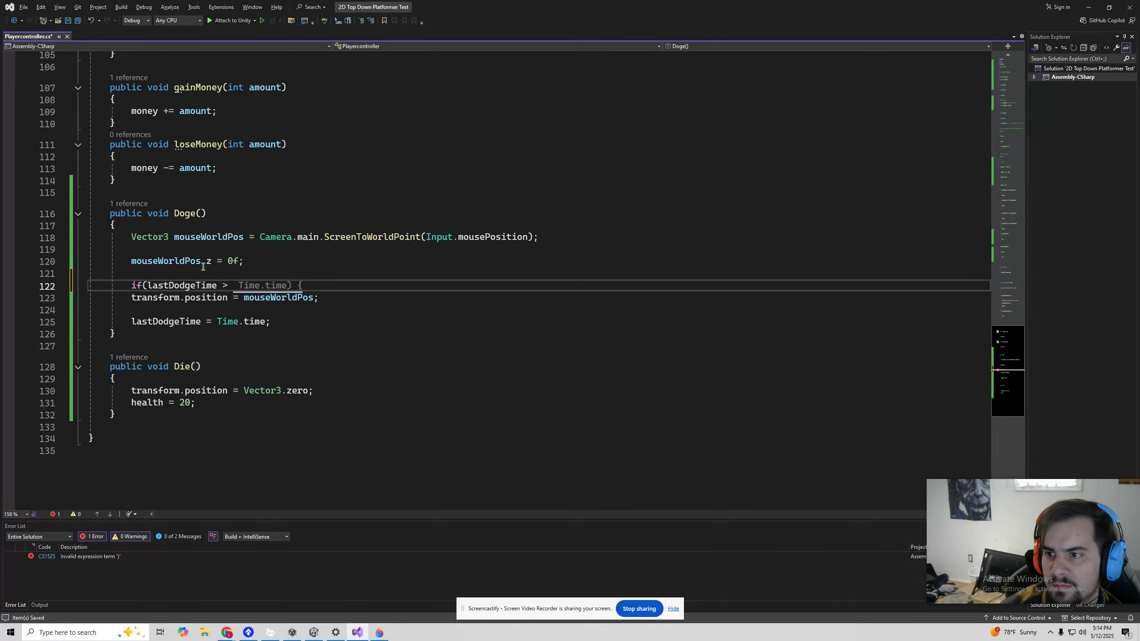
pyautogui.write('Time')
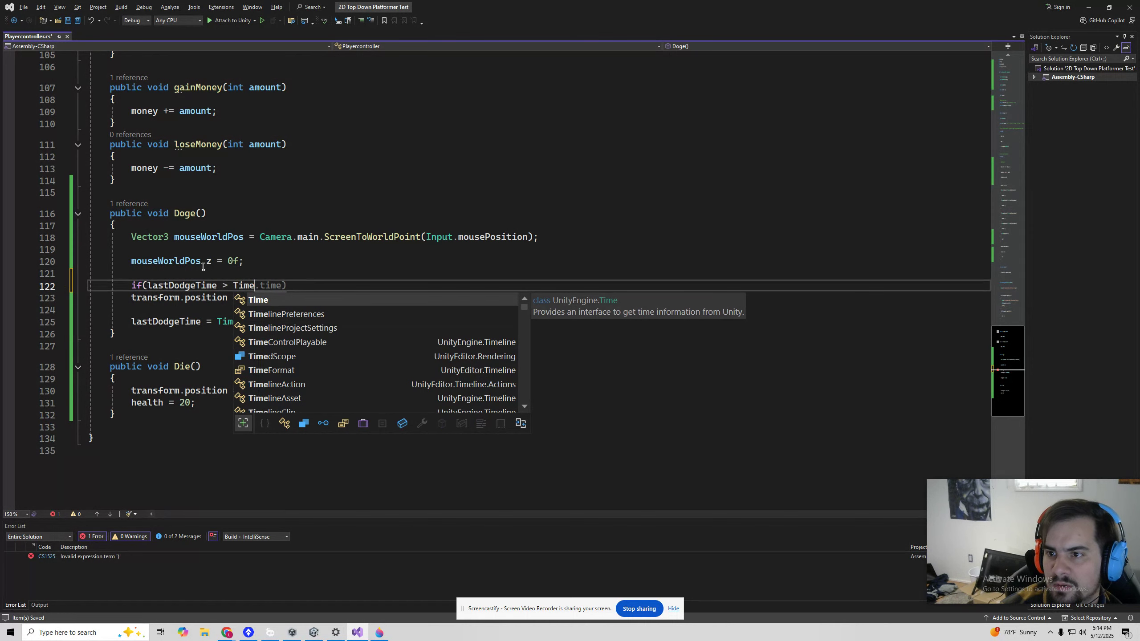
pyautogui.write('.time+')
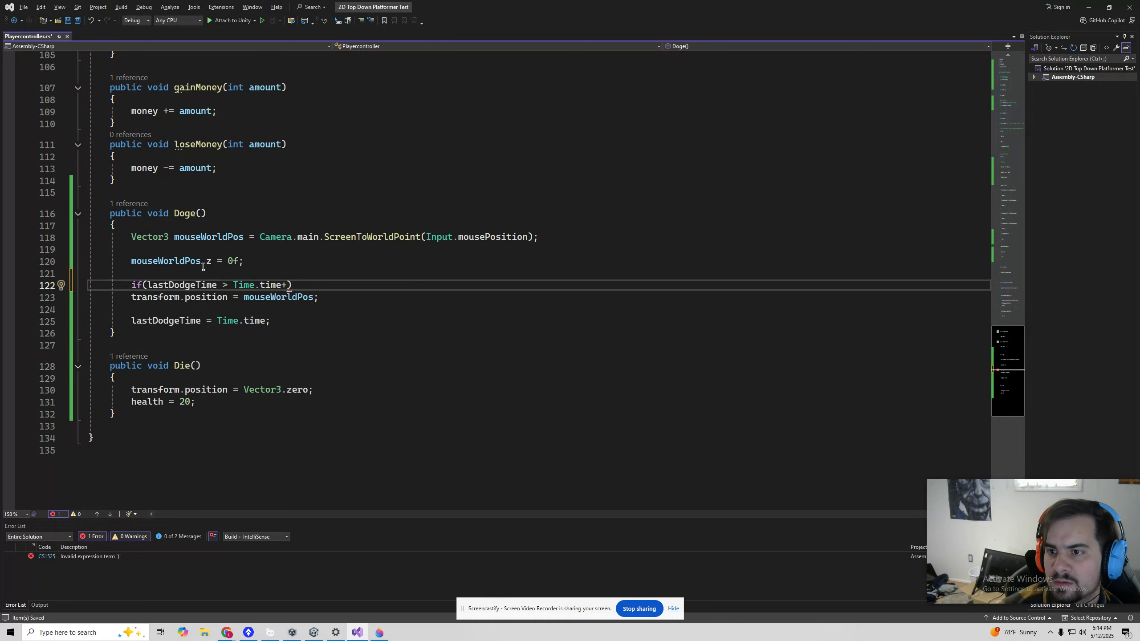
pyautogui.press('BackSpace')
pyautogui.scroll(6, 184, 274)
pyautogui.scroll(-4, 193, 310)
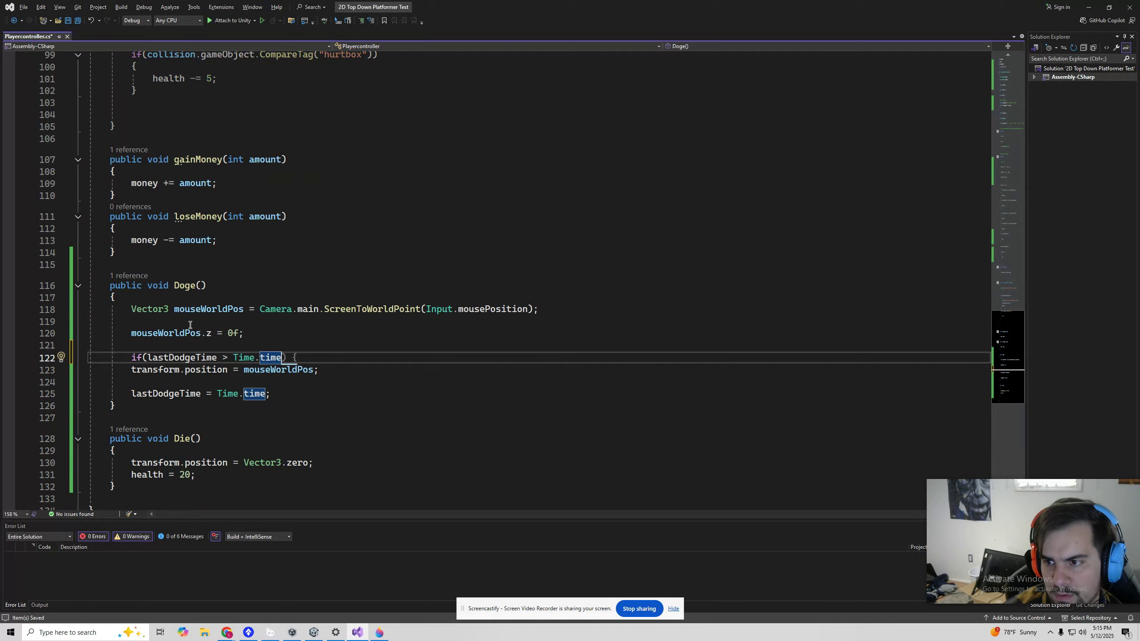
# Switch to ChatGPT and copy the condition "Time.time >= lastDodgeTime + dodgeCooldown" from its cooldown example
pyautogui.hotkey('alt', 'Tab')
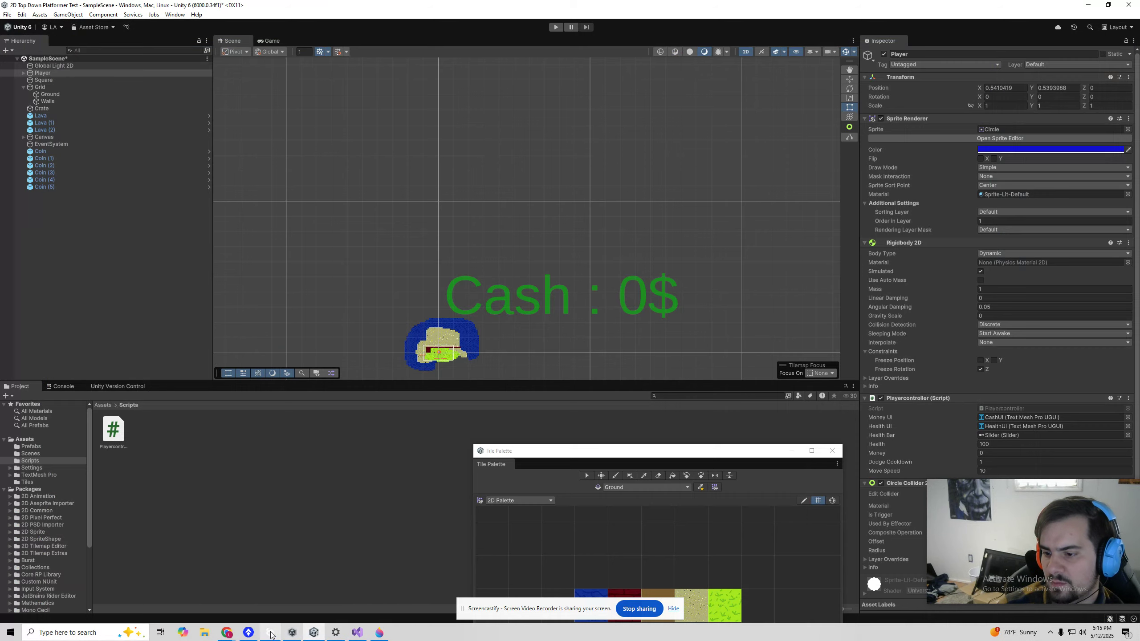
pyautogui.moveTo(226, 633)
pyautogui.click(432, 593)
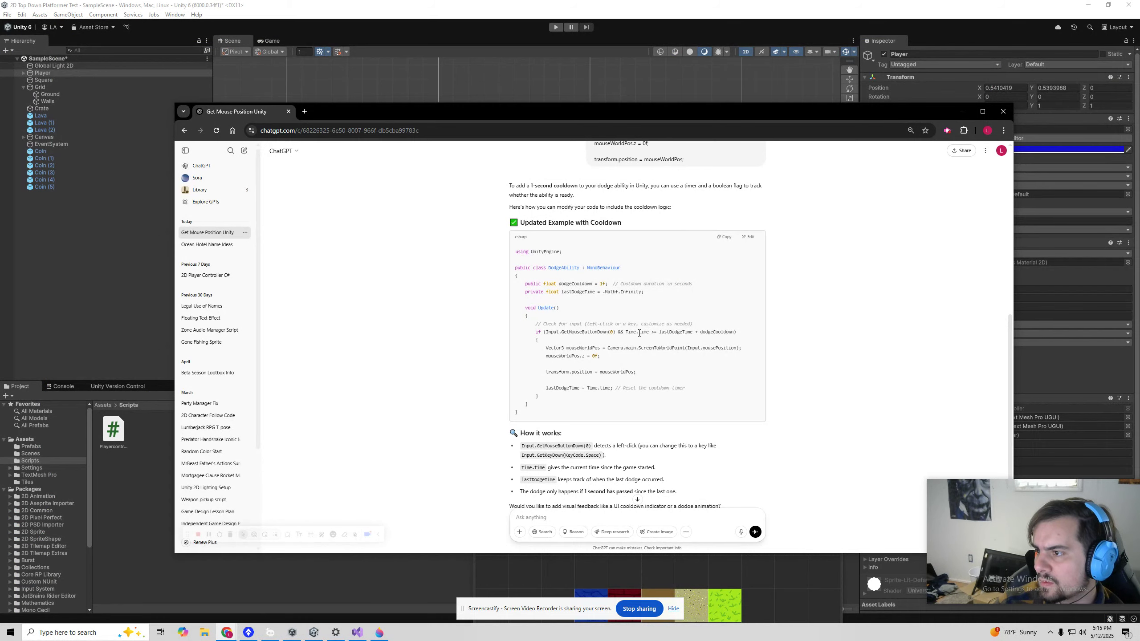
pyautogui.moveTo(626, 333); pyautogui.dragTo(735, 332)
pyautogui.rightClick(722, 331)
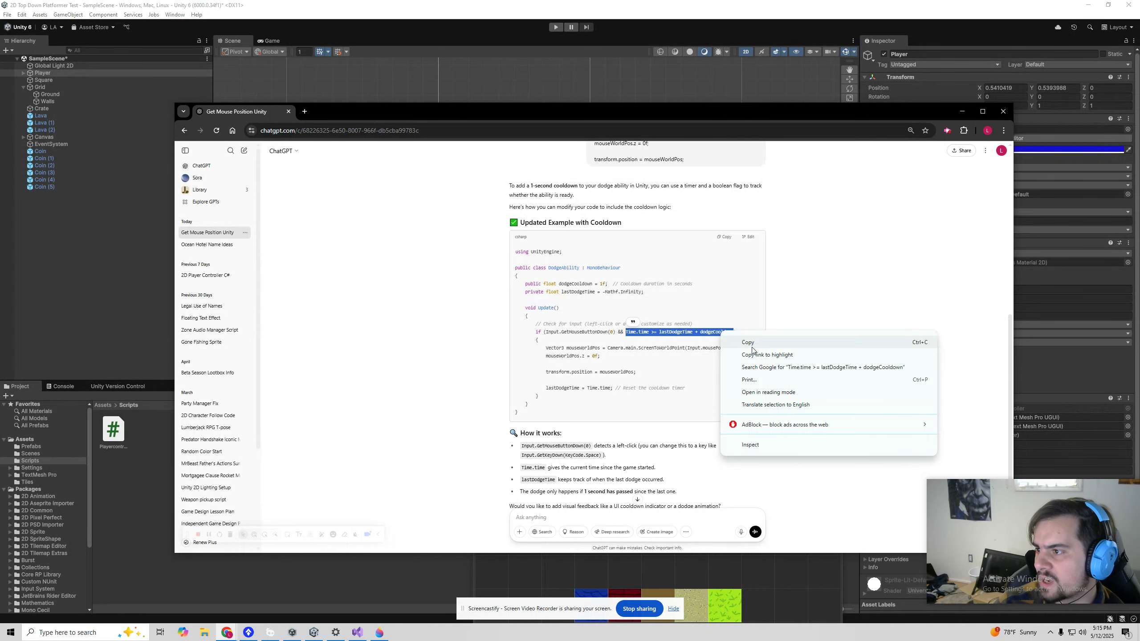
pyautogui.click(748, 344)
pyautogui.click(668, 332)
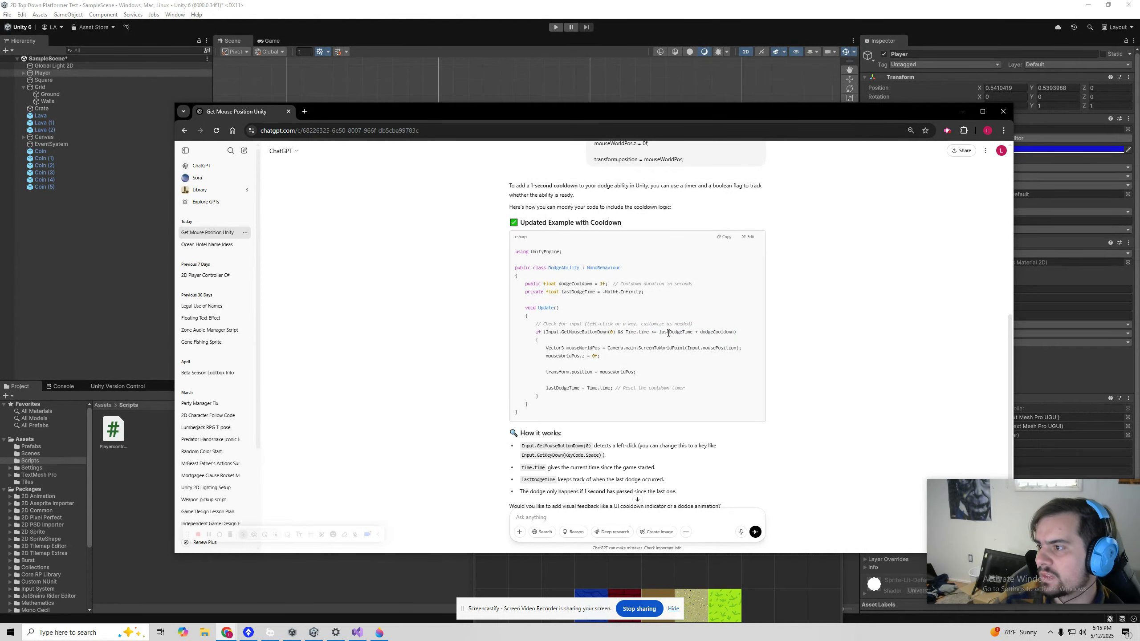
# Return to Visual Studio and replace the if statement's whole condition with the copied "Time.time >= lastDodgeTime + dodgeCooldown"
pyautogui.hotkey('alt', 'Tab')
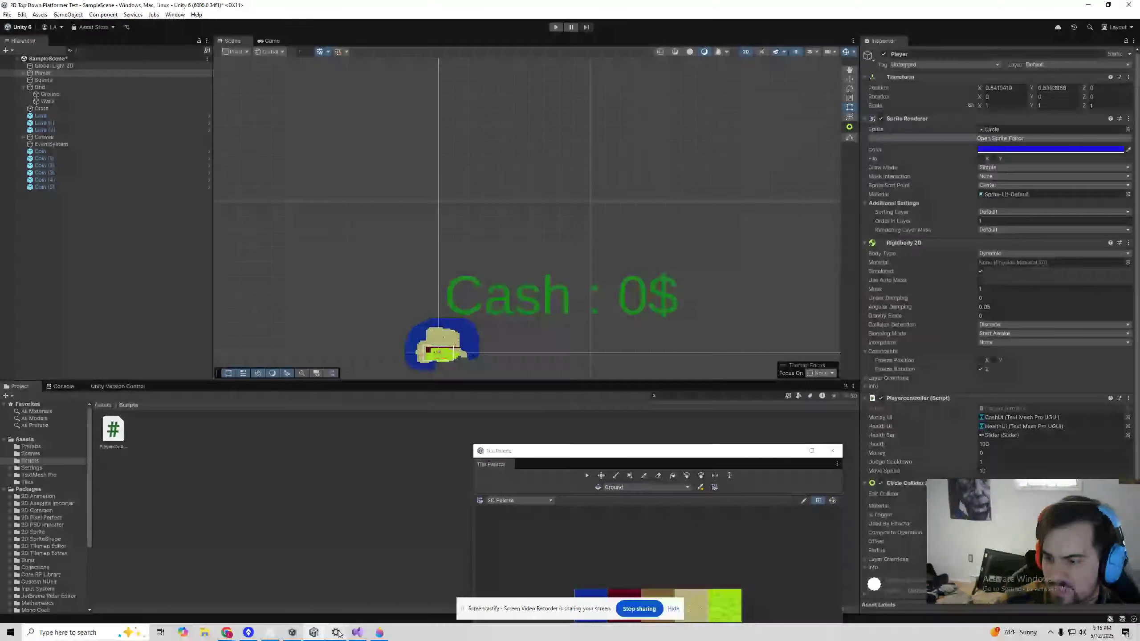
pyautogui.click(358, 631)
pyautogui.click(242, 357)
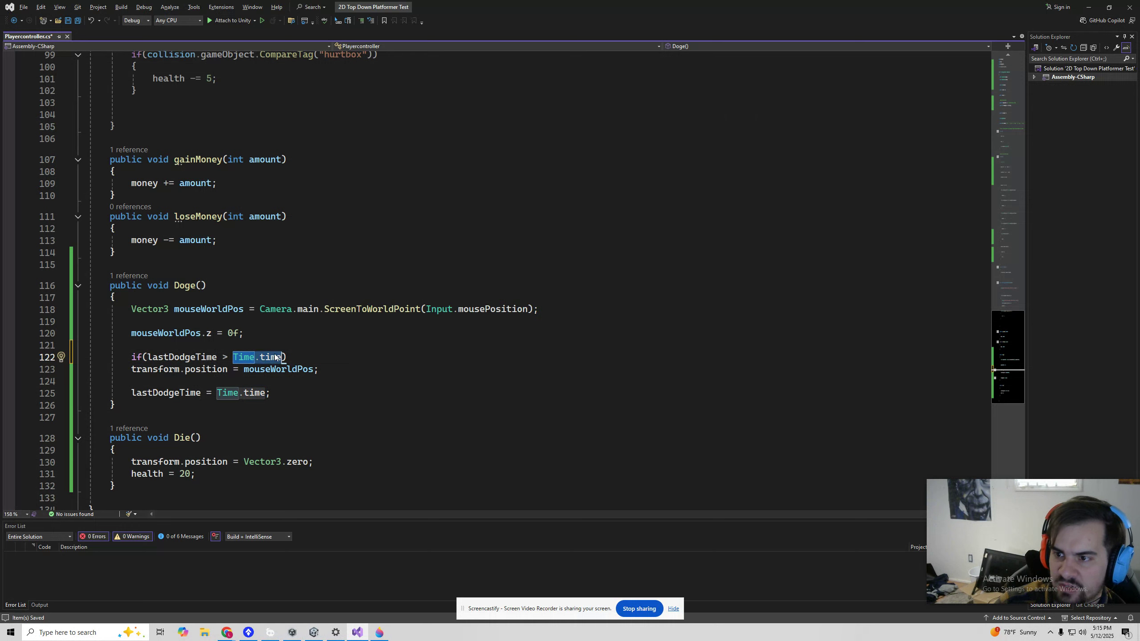
pyautogui.hotkey('ctrl', 'v')
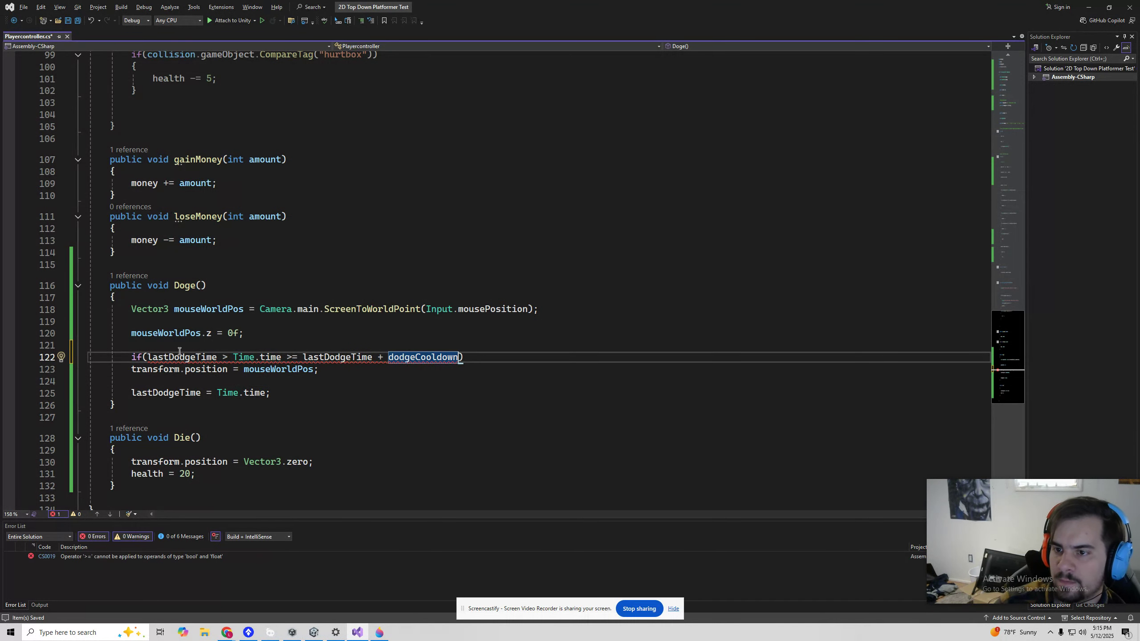
pyautogui.moveTo(148, 357); pyautogui.dragTo(457, 357)
pyautogui.hotkey('ctrl', 'v')
pyautogui.click(415, 349)
pyautogui.click(405, 360)
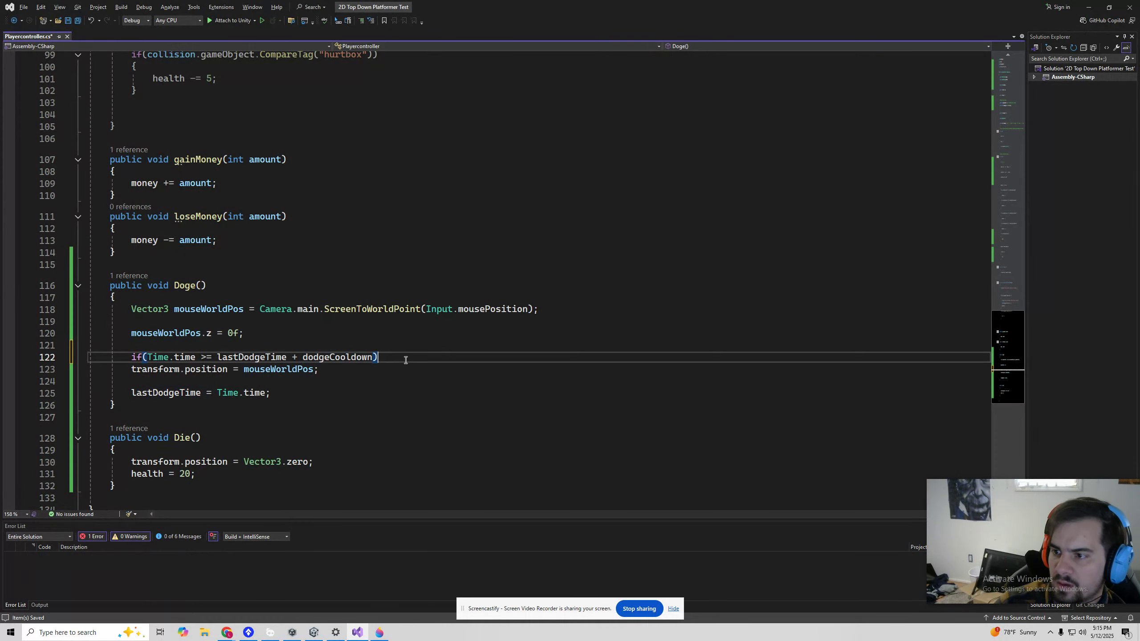
# Add a braced block under the if statement and move "transform.position = mouseWorldPos;" into it
pyautogui.press('Return')
pyautogui.write('{')
pyautogui.press('Return')
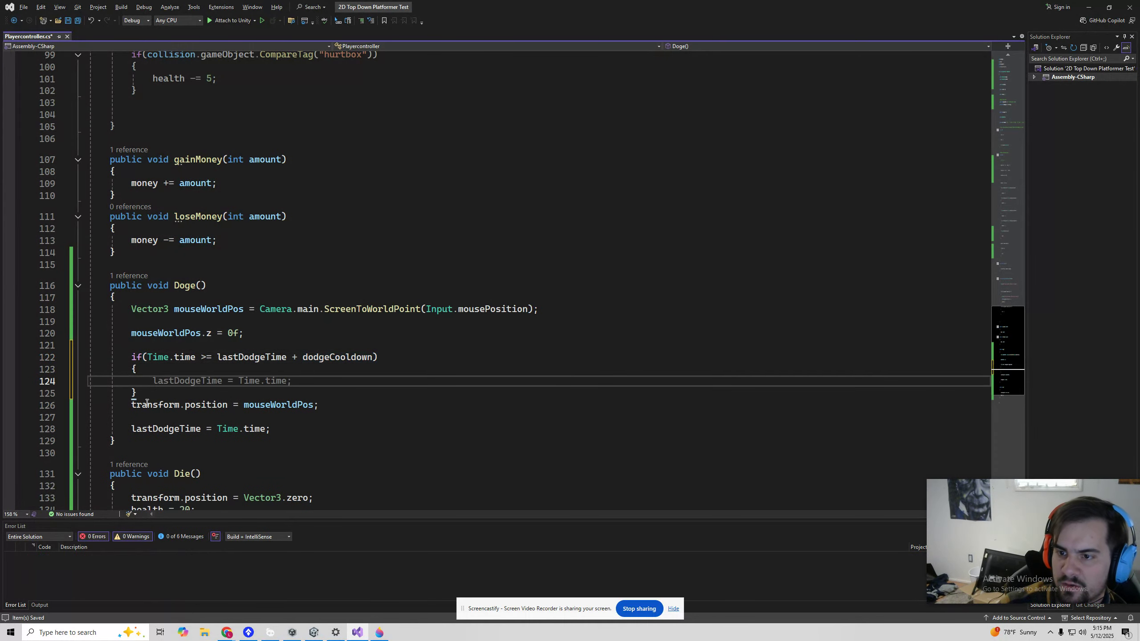
pyautogui.moveTo(131, 405); pyautogui.dragTo(319, 406)
pyautogui.click(214, 384)
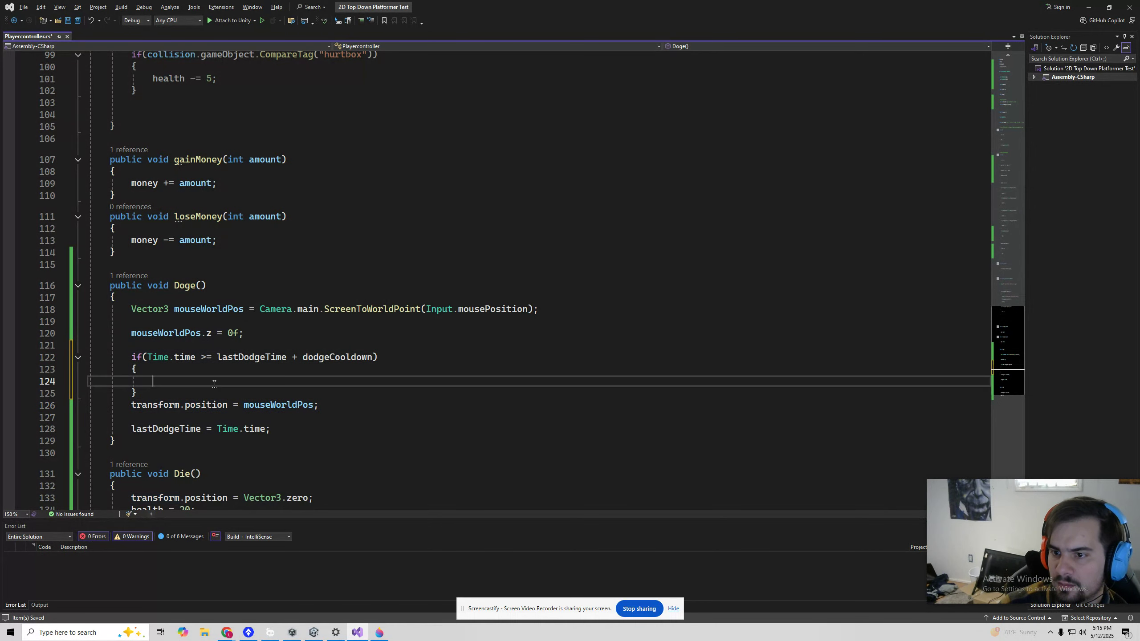
pyautogui.hotkey('ctrl', 'v')
pyautogui.moveTo(131, 404); pyautogui.dragTo(338, 408)
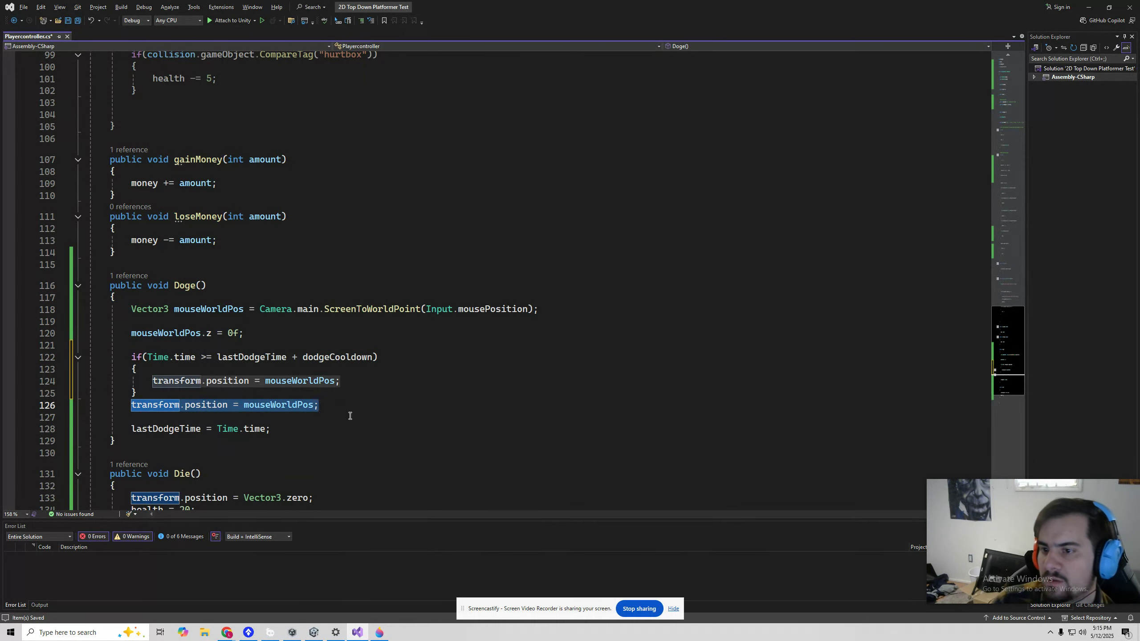
pyautogui.press('Delete')
# Move "lastDodgeTime = Time.time;" into the if block below the position assignment and save the script
pyautogui.click(364, 380)
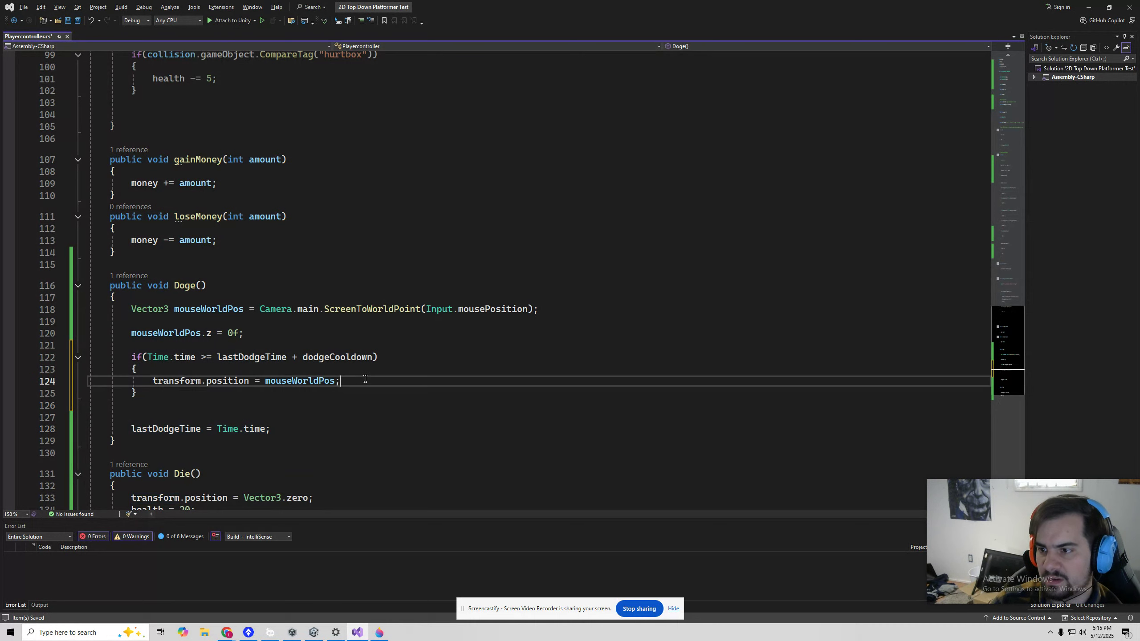
pyautogui.press('Return')
pyautogui.press('Tab')
pyautogui.moveTo(131, 440); pyautogui.dragTo(275, 442)
pyautogui.press('Delete')
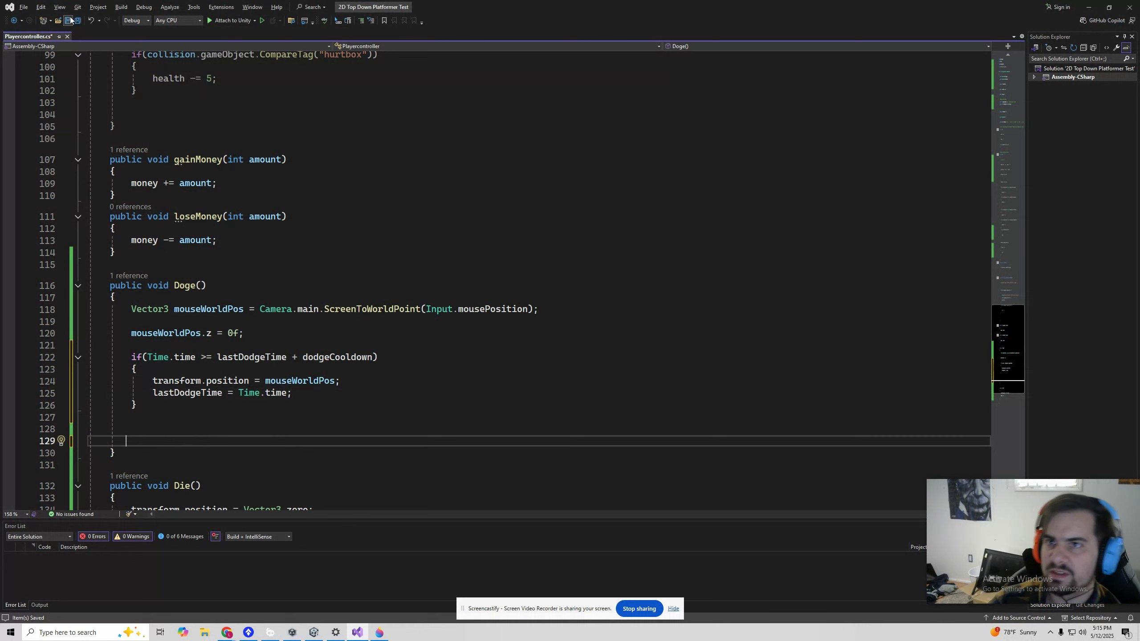
pyautogui.hotkey('ctrl', 's')
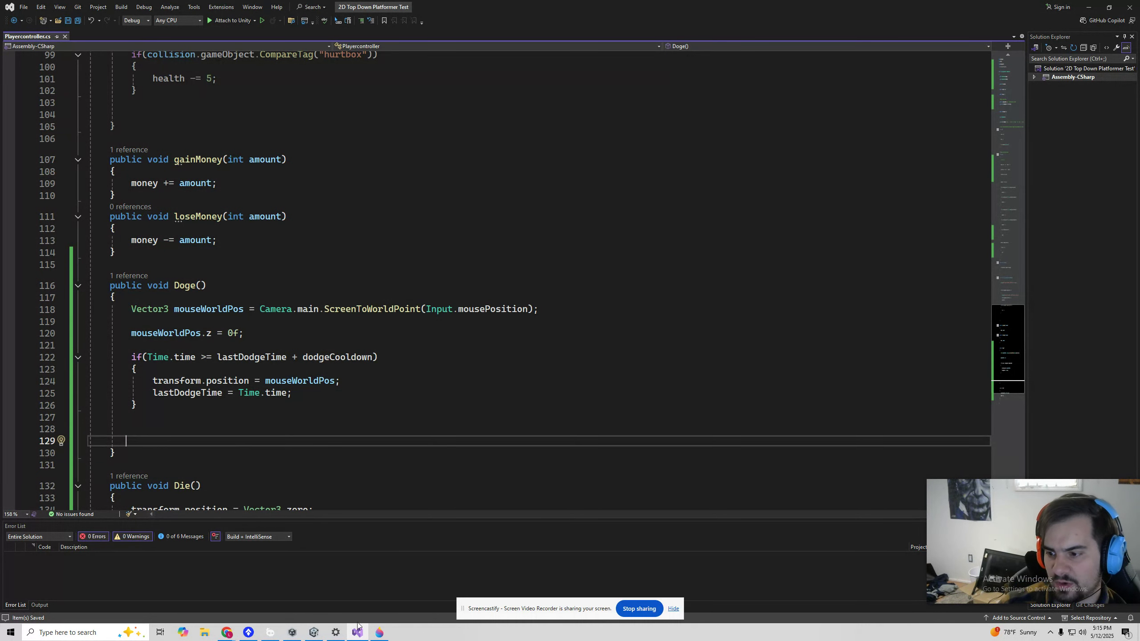
pyautogui.moveTo(298, 633)
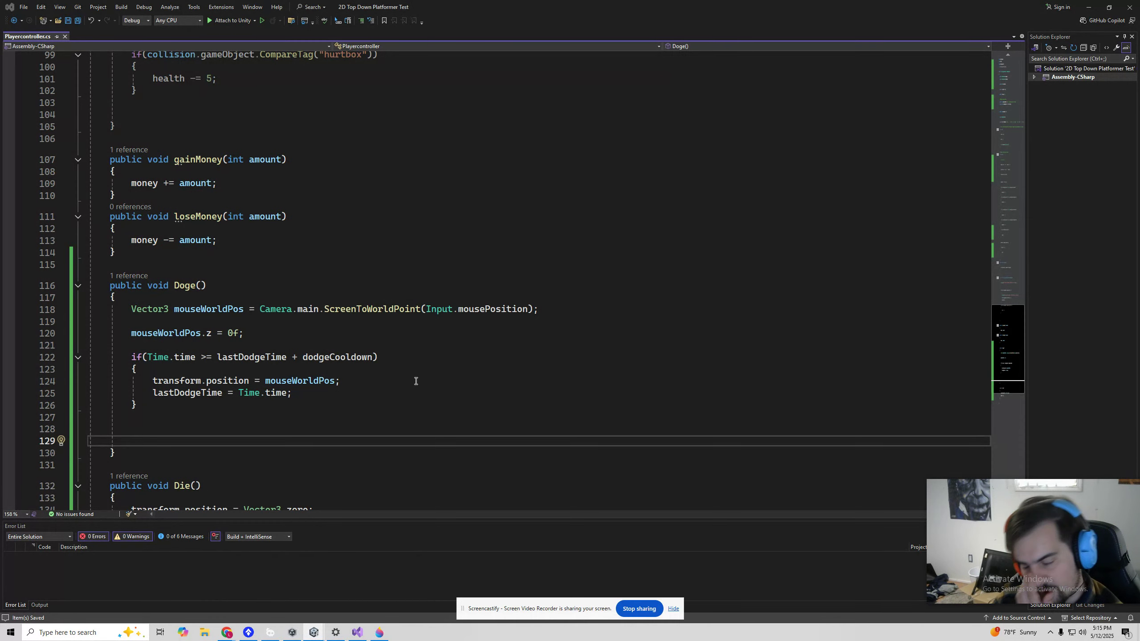
# Switch to the Unity editor, run the game in Play mode and steer the player around the map to collect the coins
pyautogui.click(297, 633)
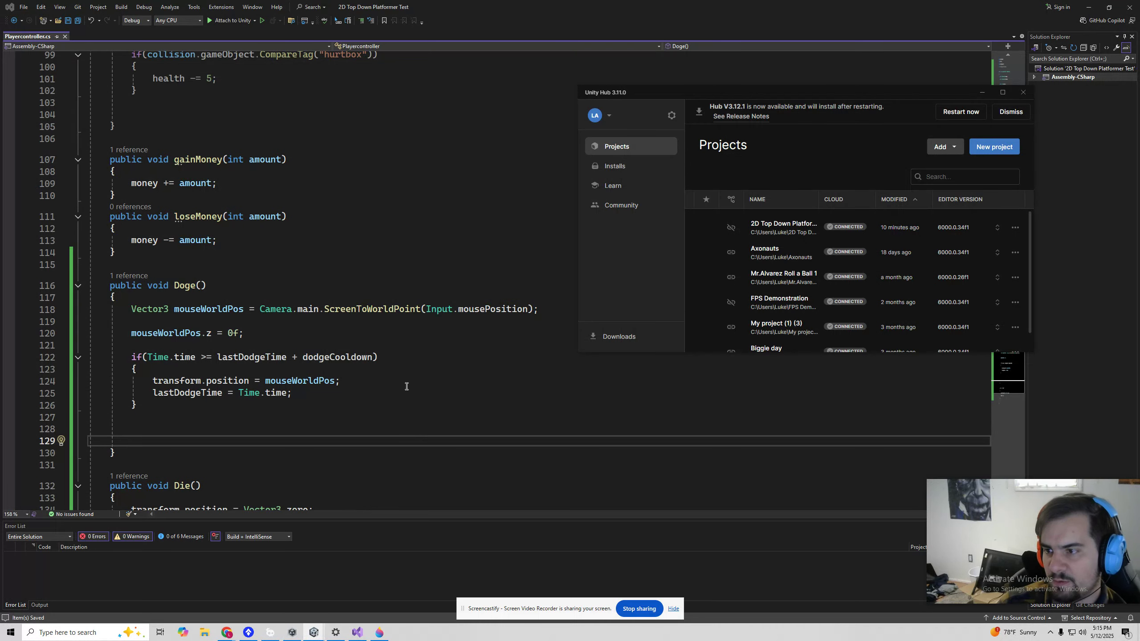
pyautogui.click(271, 634)
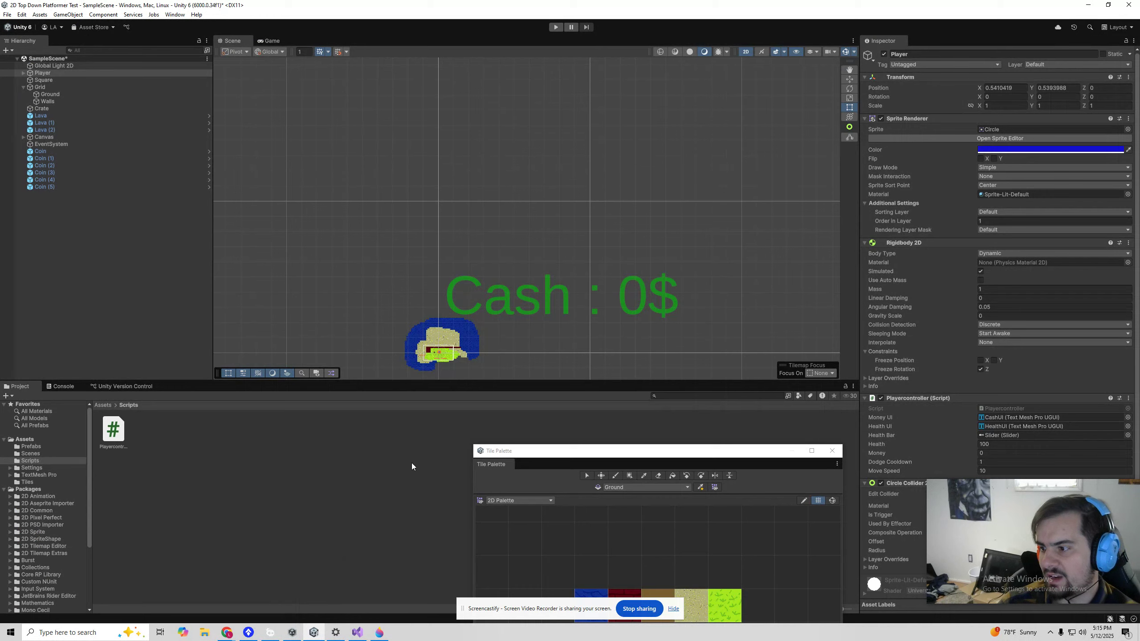
pyautogui.click(556, 27)
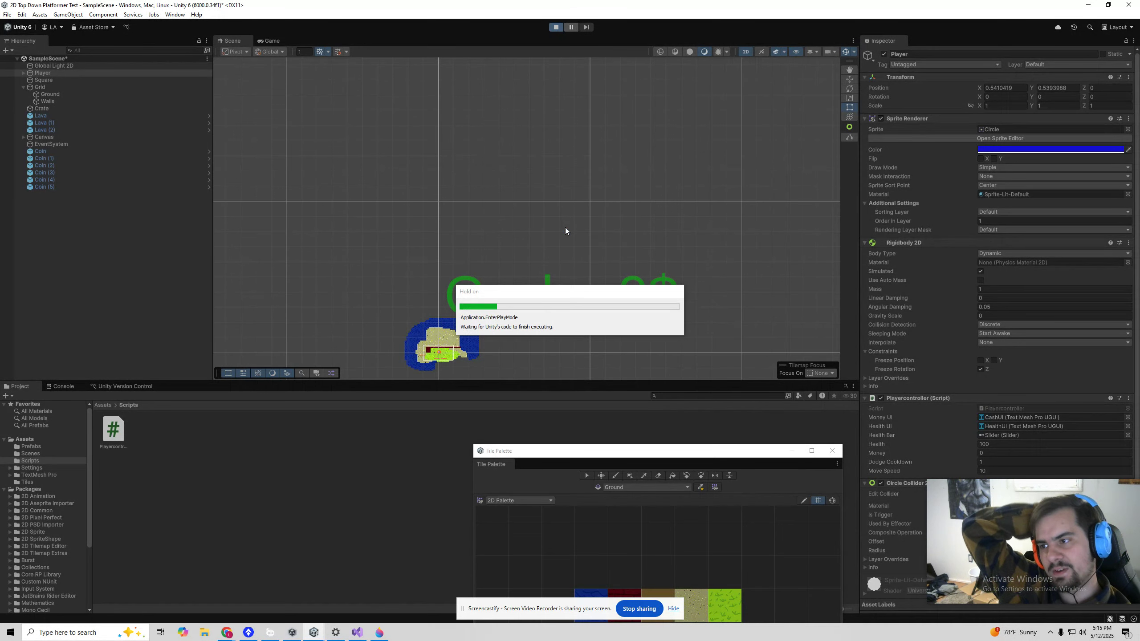
pyautogui.press('s')
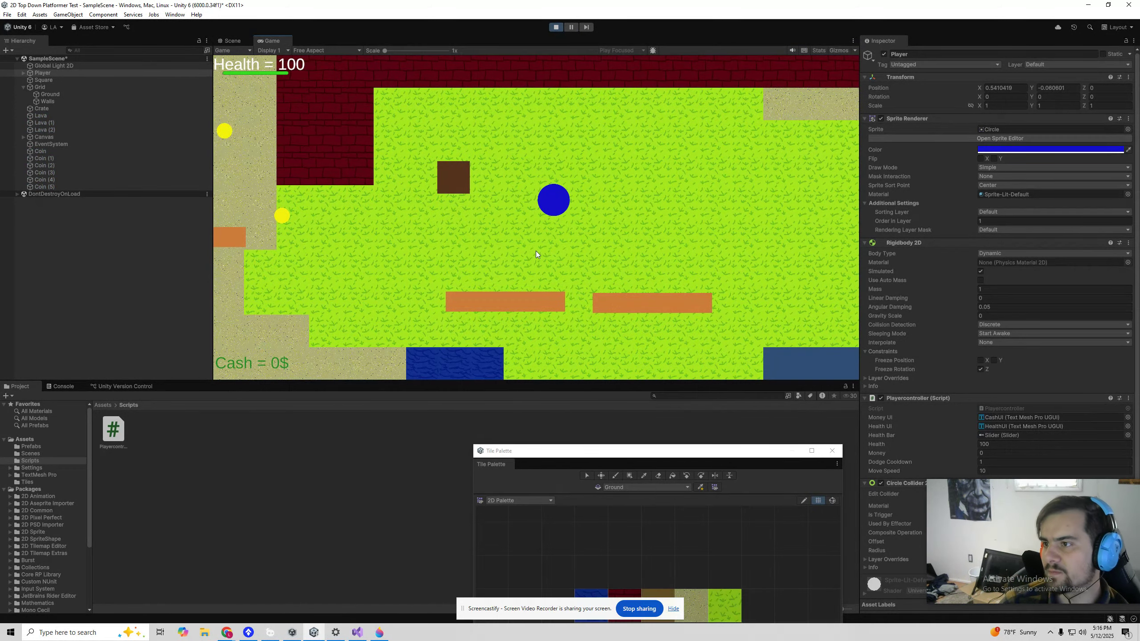
pyautogui.press('a')
pyautogui.press('w')
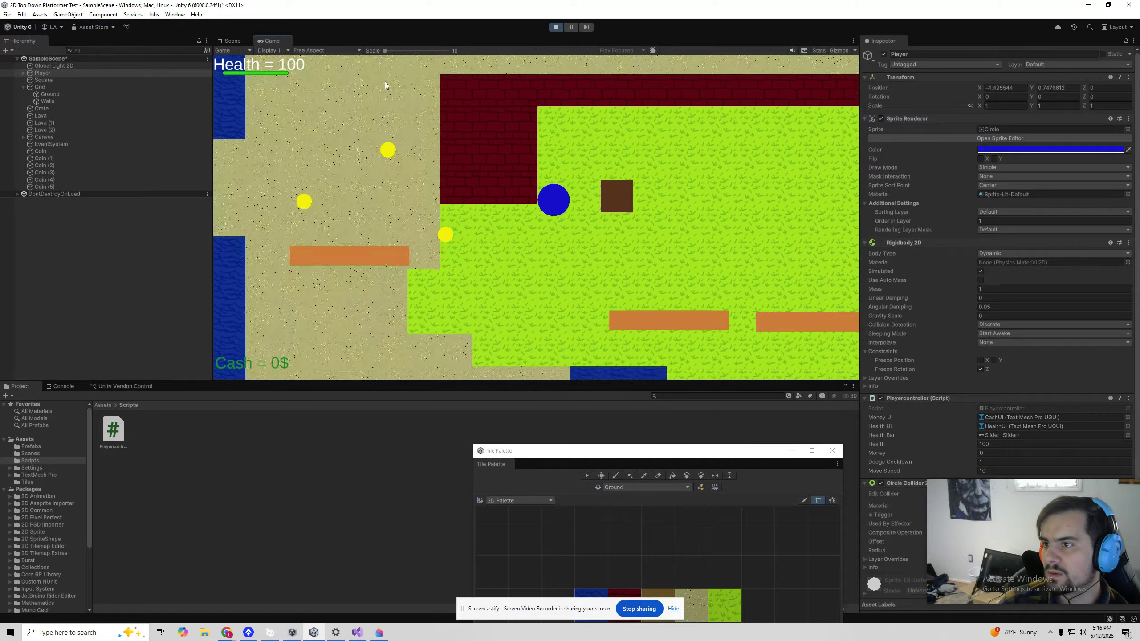
pyautogui.press('d')
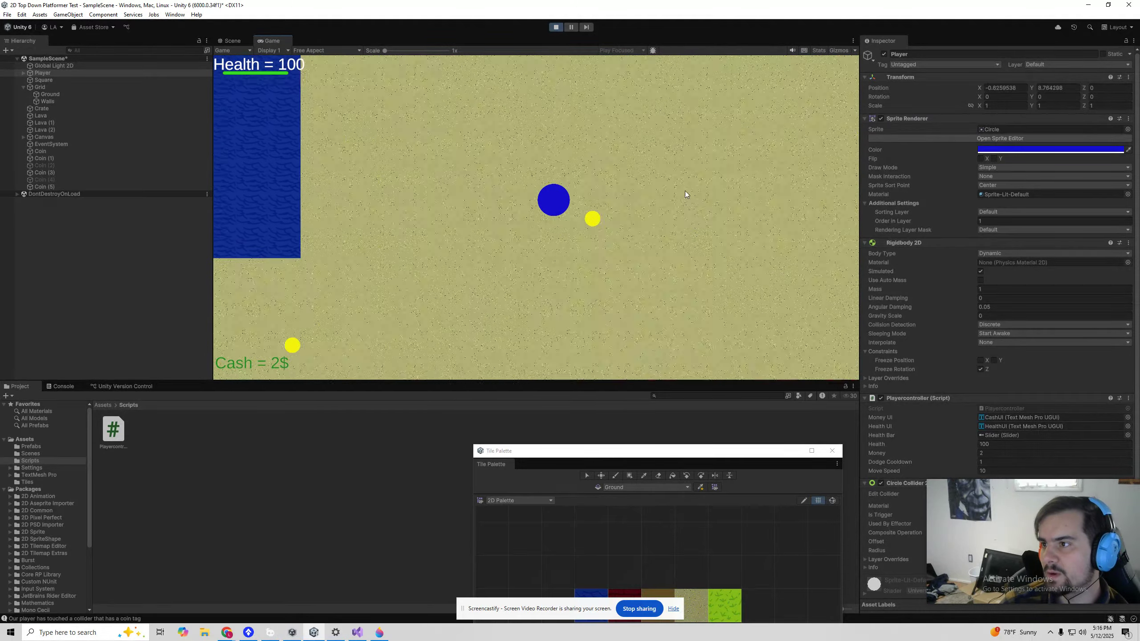
pyautogui.press('a')
pyautogui.press('s')
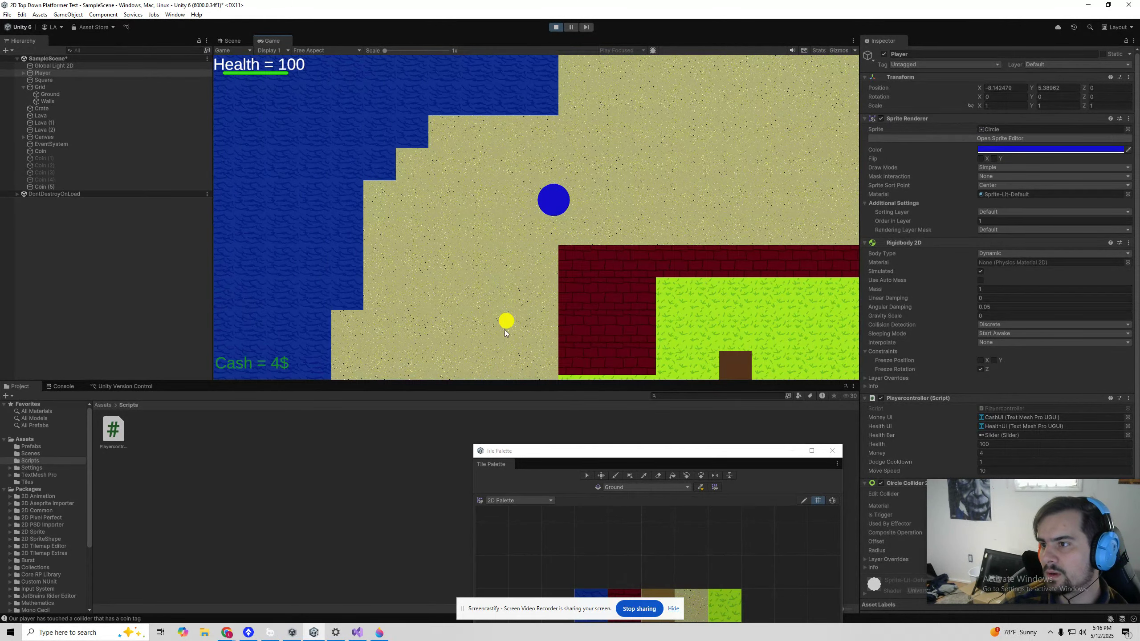
pyautogui.press('d')
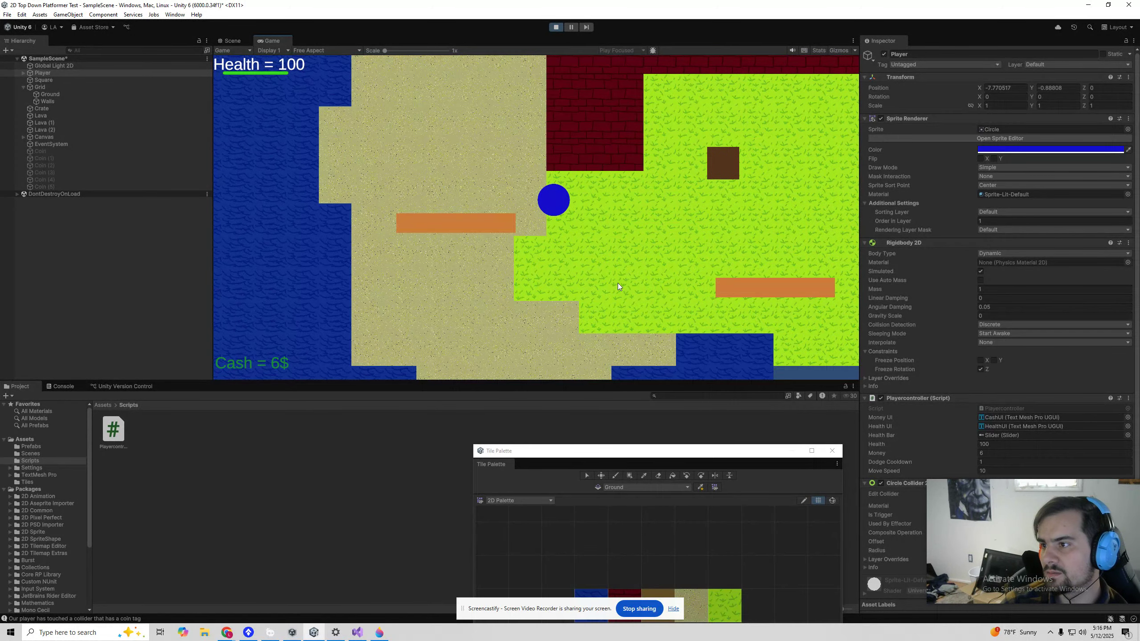
# Test the Doge teleport and its cooldown while moving the player around the walls, lava and crate, and stop Play mode
pyautogui.press('w')
pyautogui.press('a')
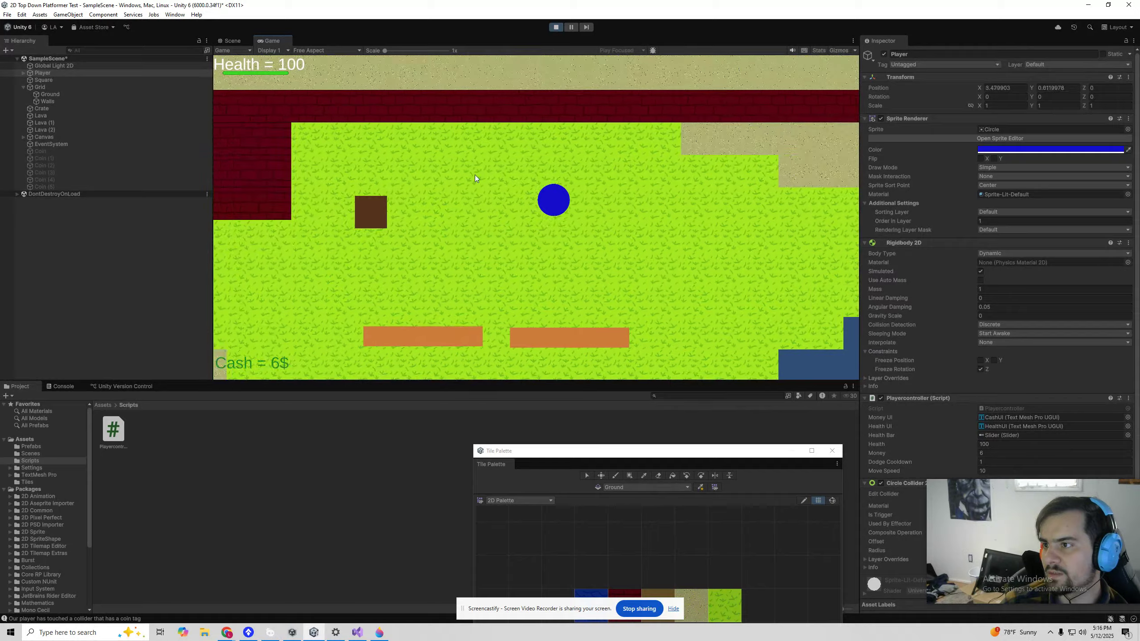
pyautogui.press('s')
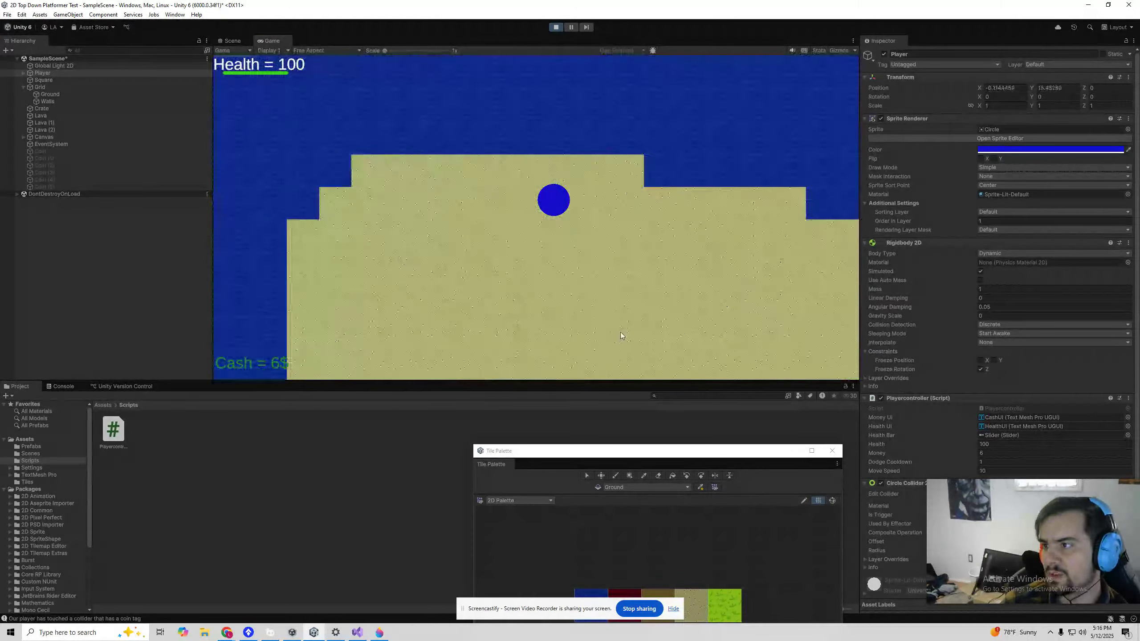
pyautogui.press('d')
pyautogui.press('s')
pyautogui.press('a')
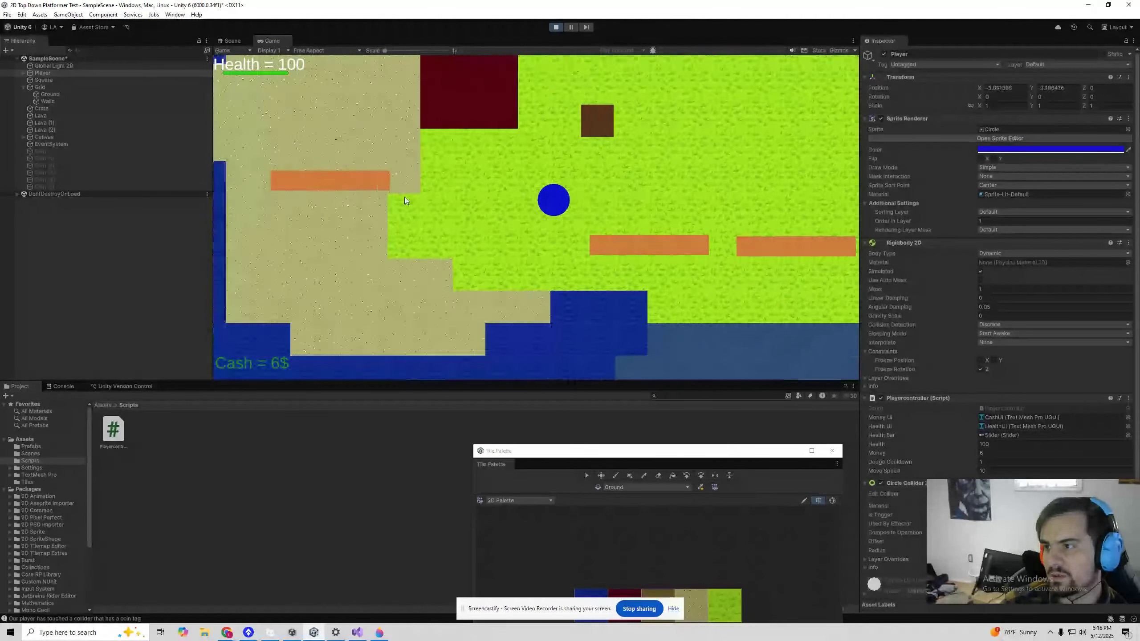
pyautogui.press('d')
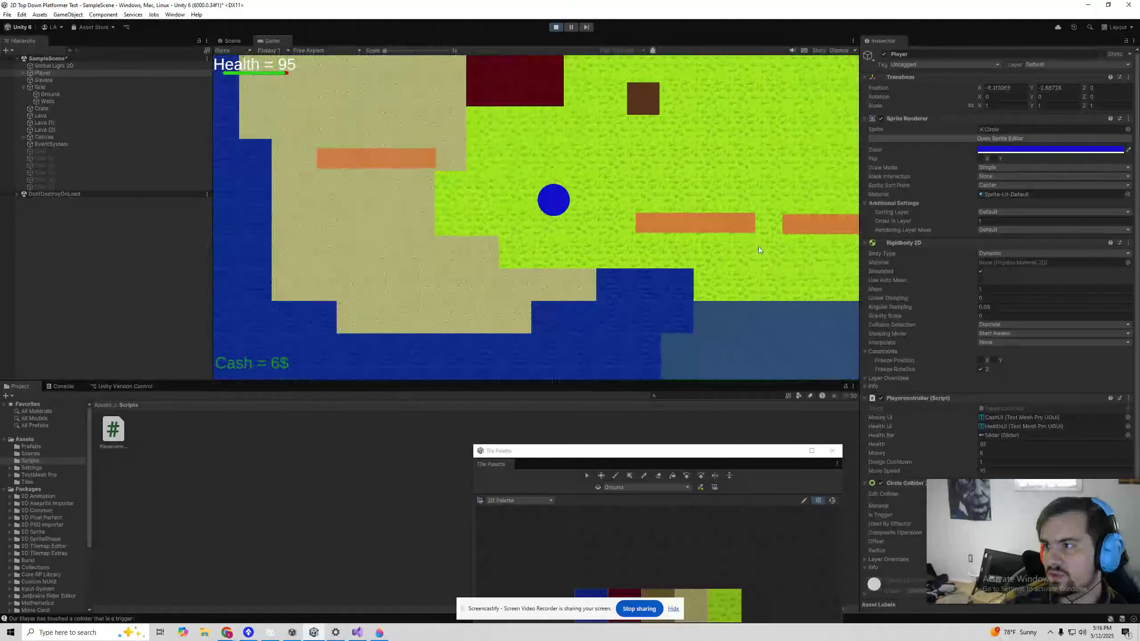
pyautogui.press('w')
pyautogui.press('w')
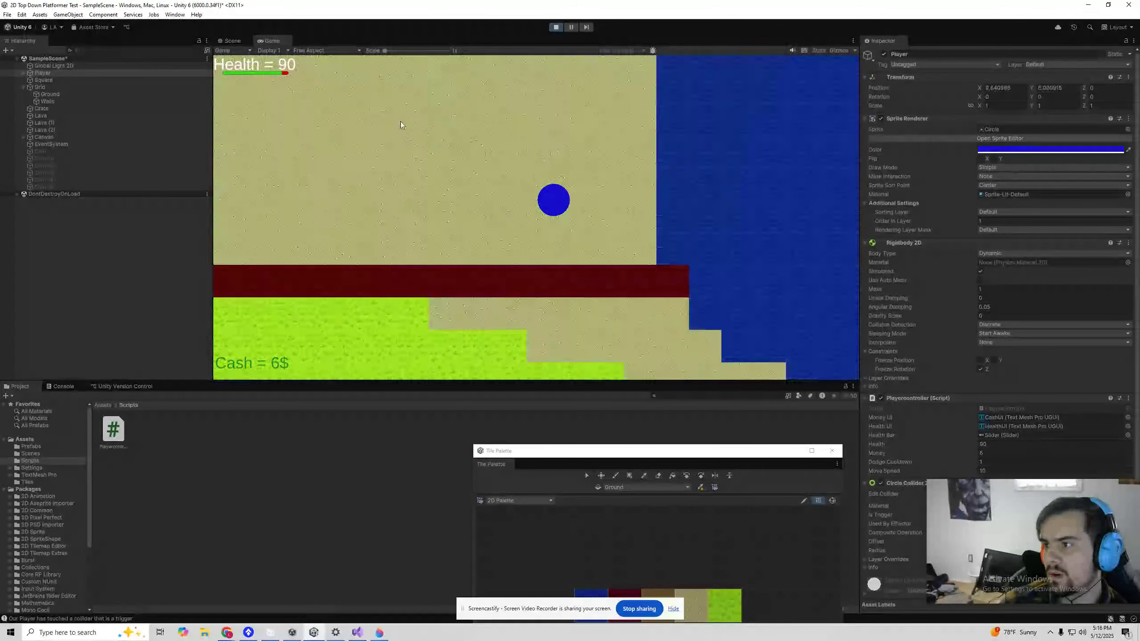
pyautogui.press('a')
pyautogui.press('w')
pyautogui.press('a')
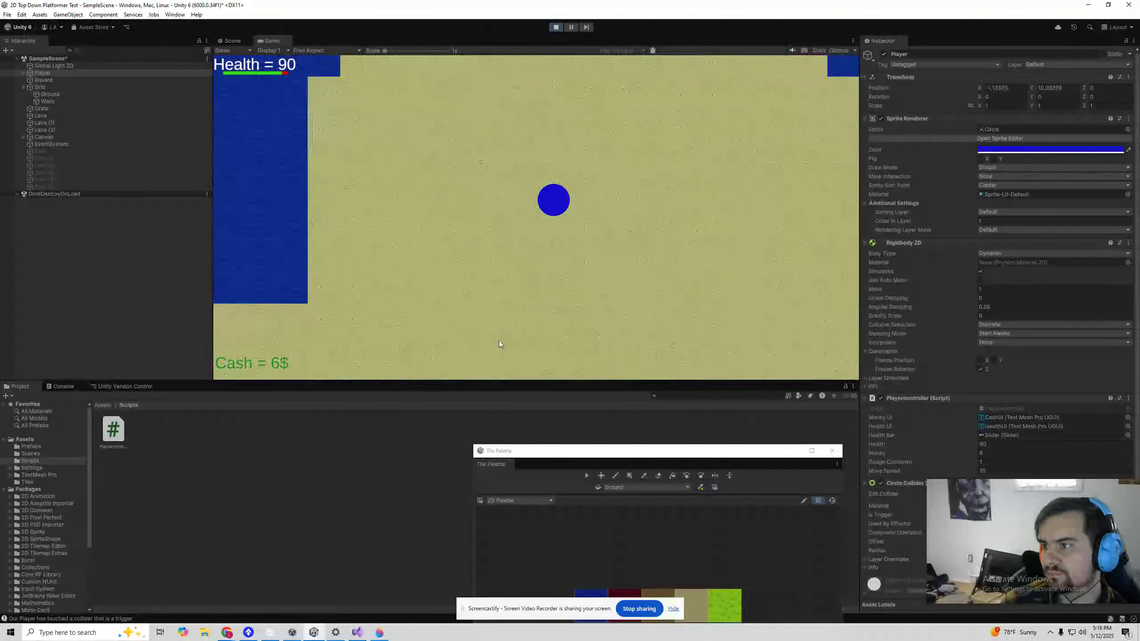
pyautogui.press('d')
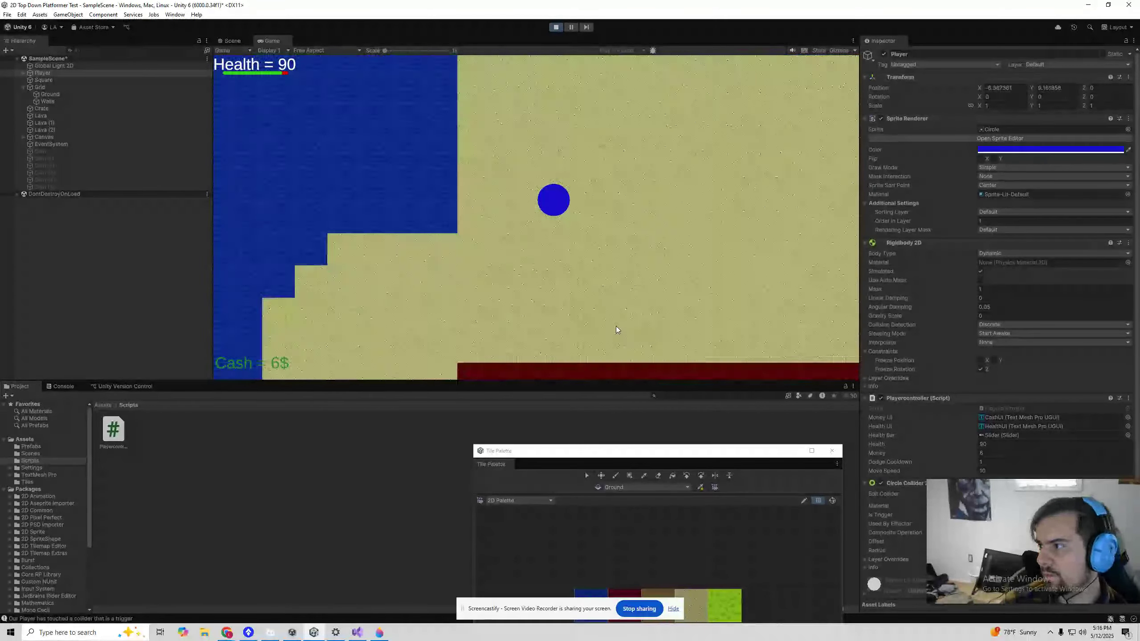
pyautogui.press('s')
pyautogui.press('a')
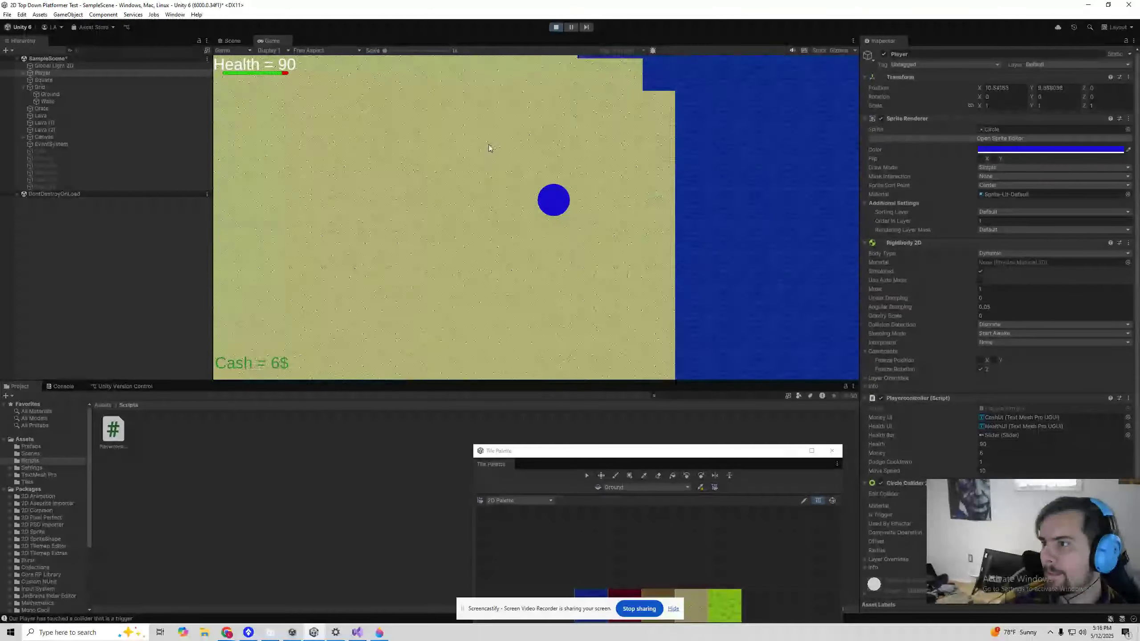
pyautogui.press('s')
pyautogui.press('d')
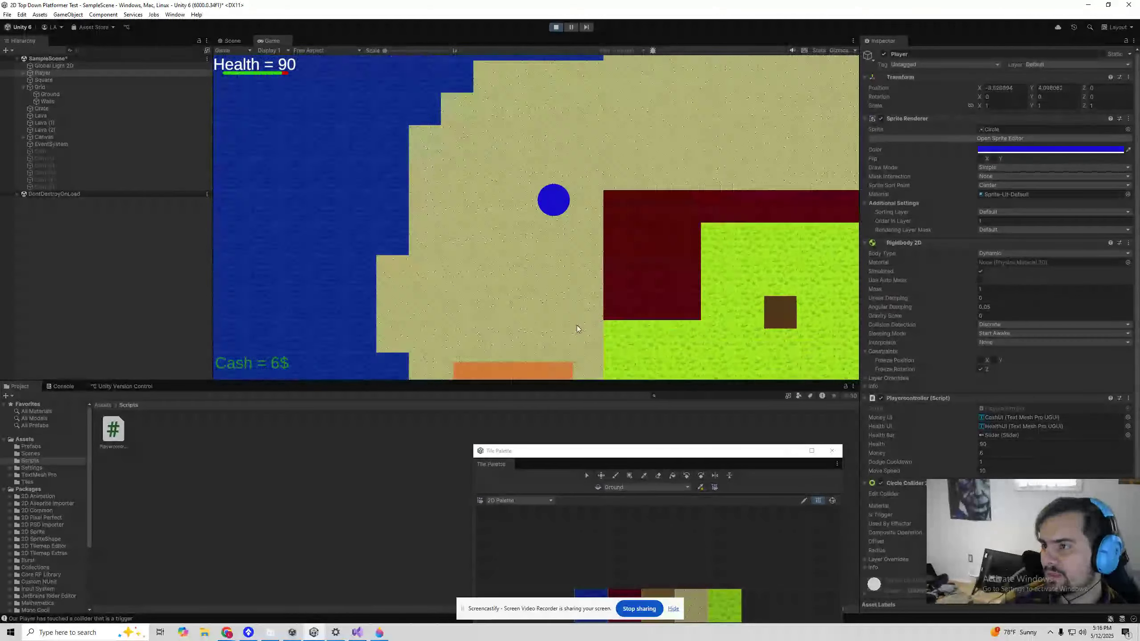
pyautogui.press('d')
pyautogui.press('w')
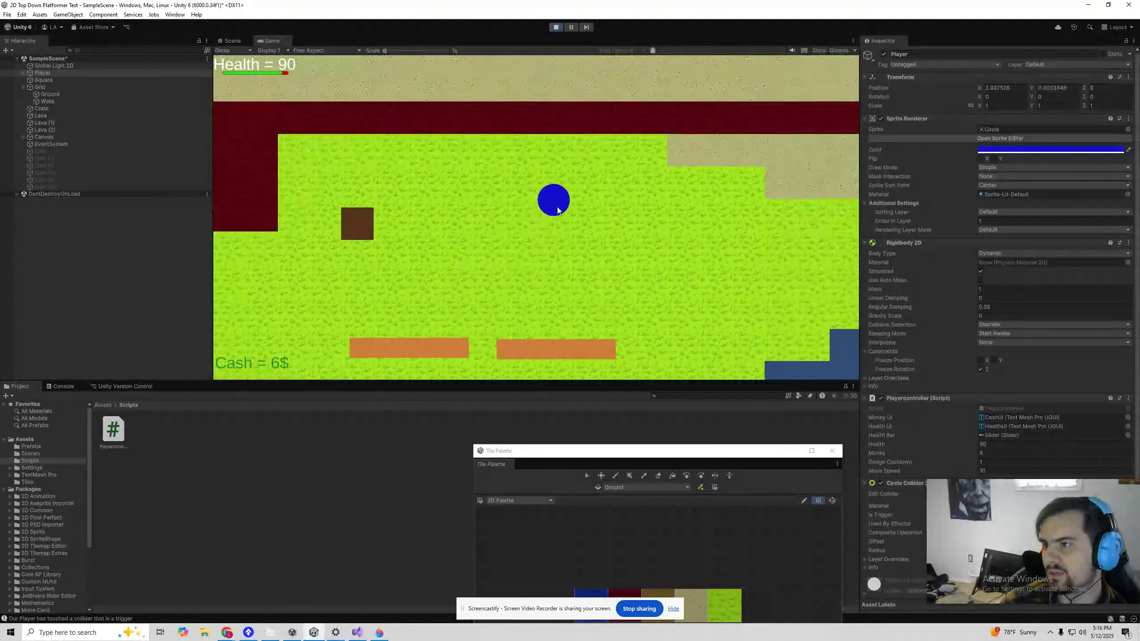
pyautogui.press('a')
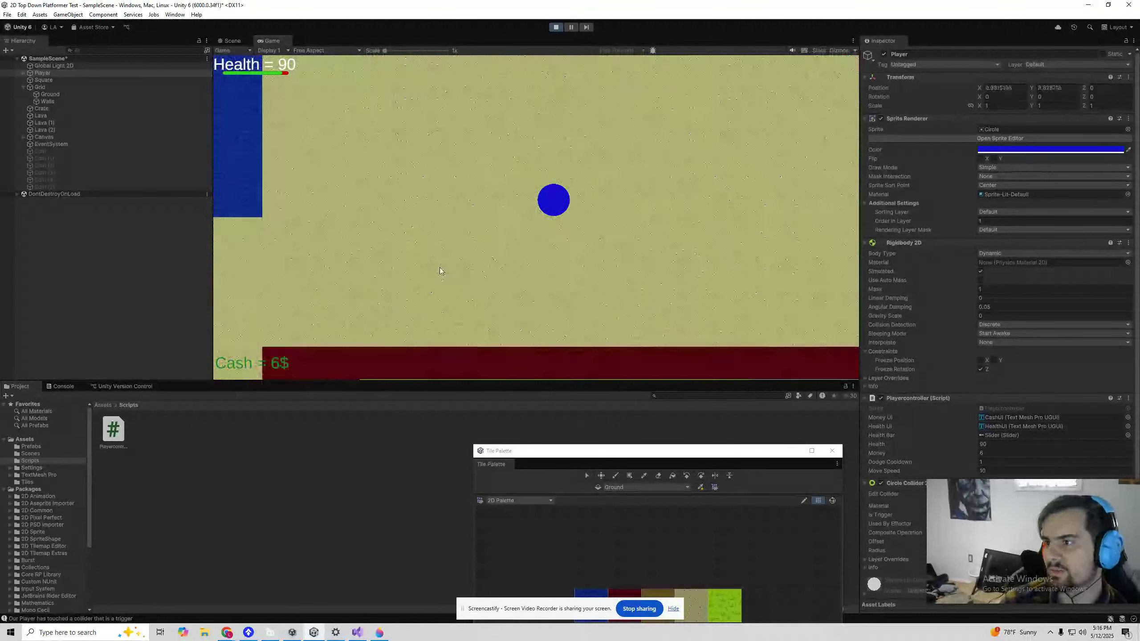
pyautogui.press('s')
pyautogui.press('d')
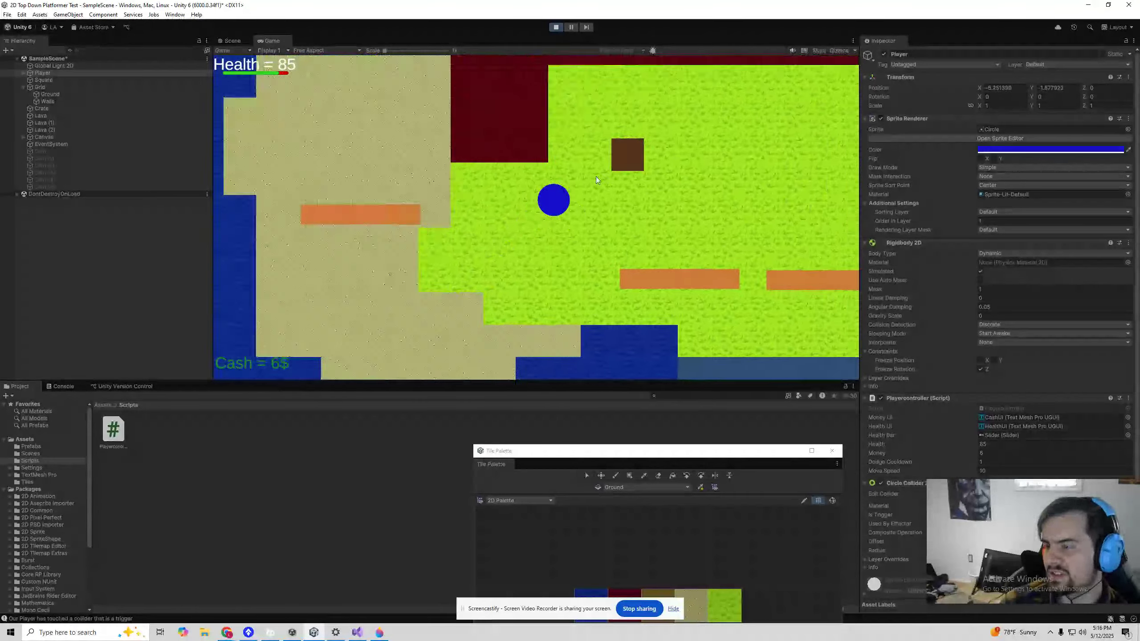
pyautogui.press('w')
pyautogui.press('d')
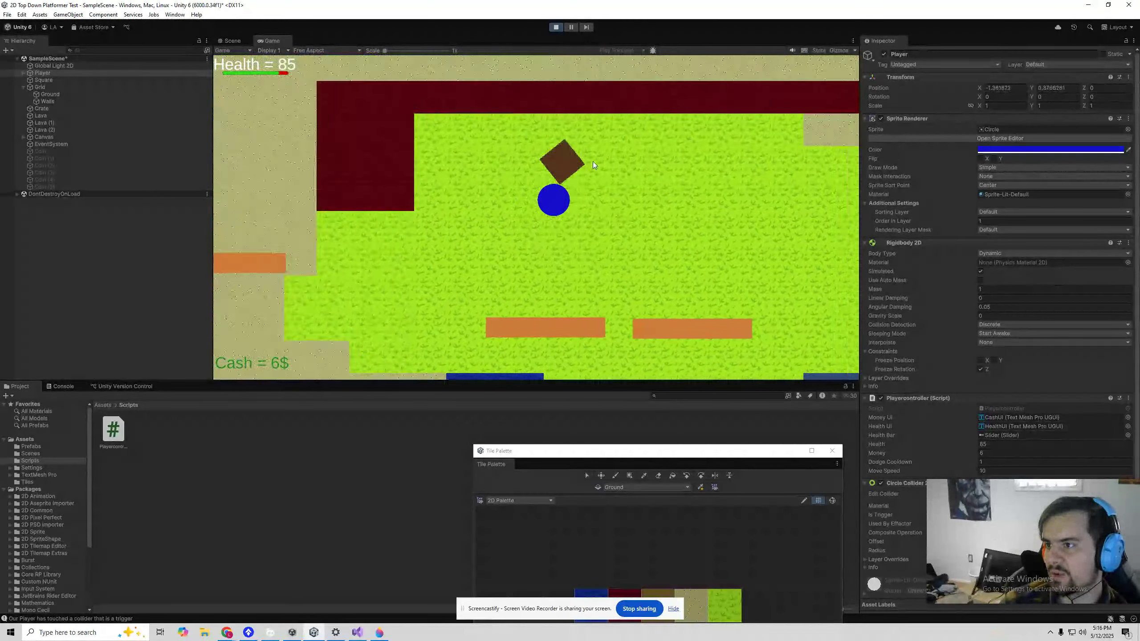
pyautogui.press('a')
pyautogui.press('s')
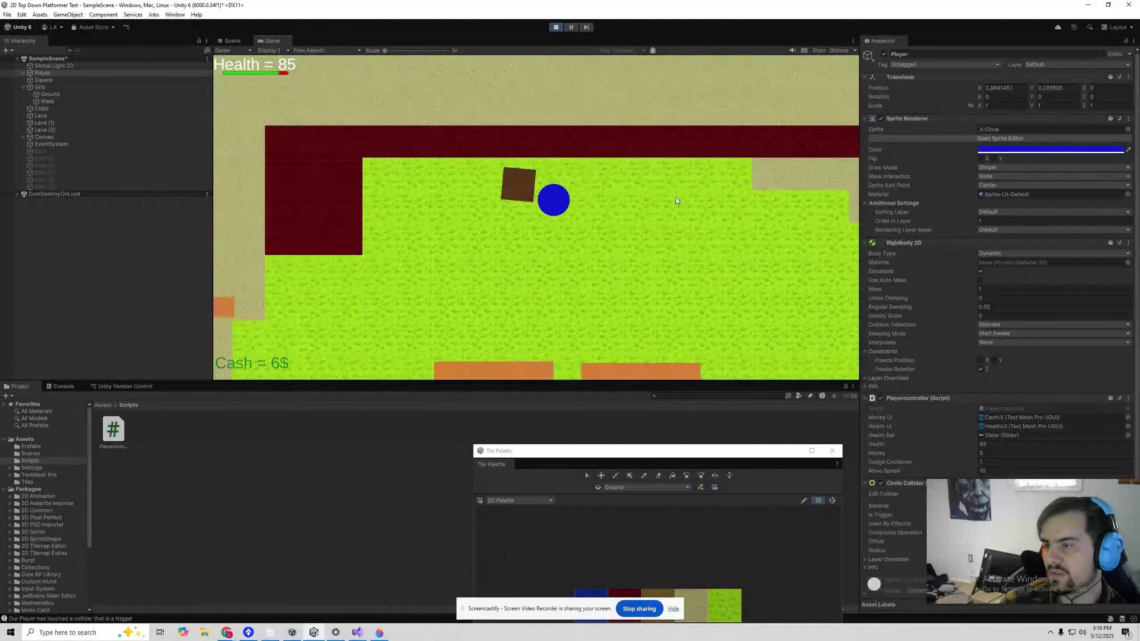
pyautogui.press('d')
pyautogui.press('w')
pyautogui.press('a')
pyautogui.press('w')
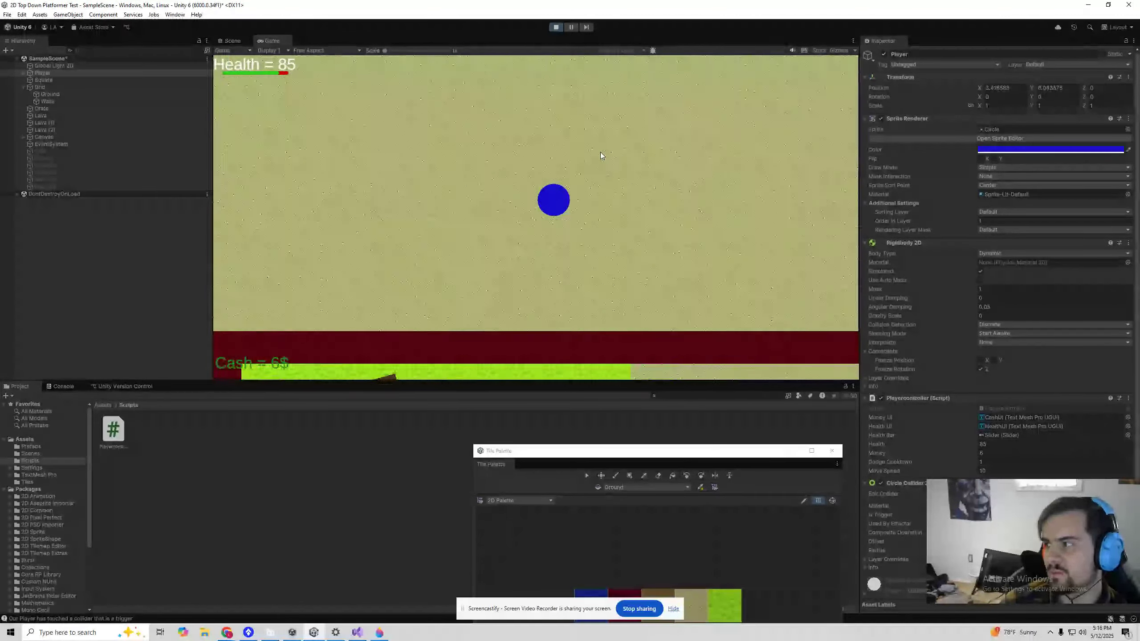
pyautogui.press('a')
pyautogui.press('s')
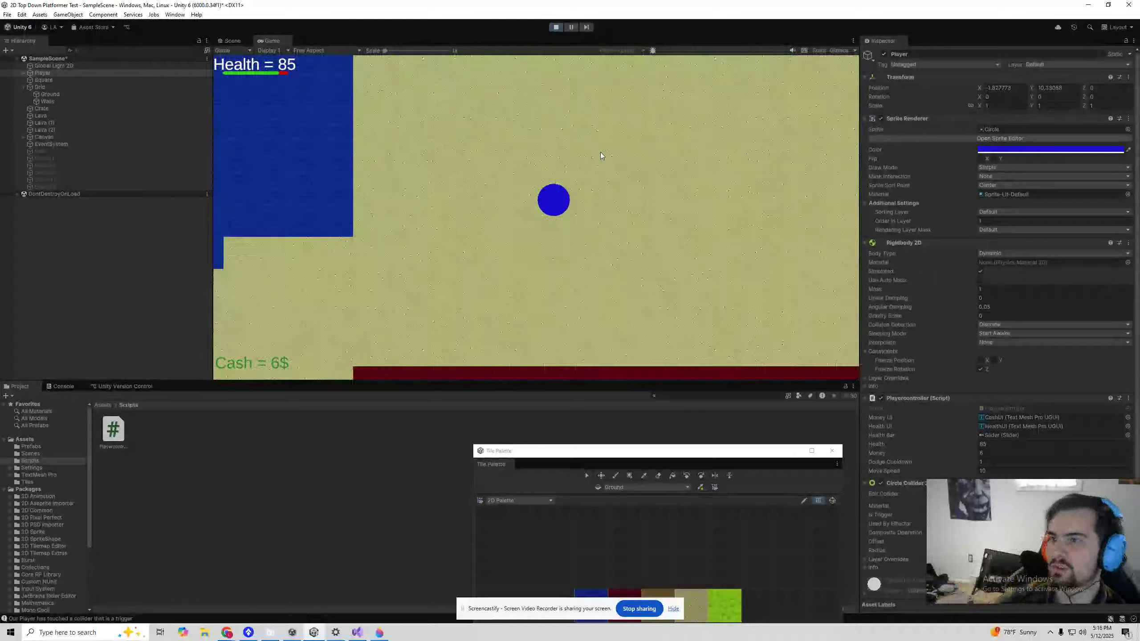
pyautogui.press('a')
pyautogui.press('s')
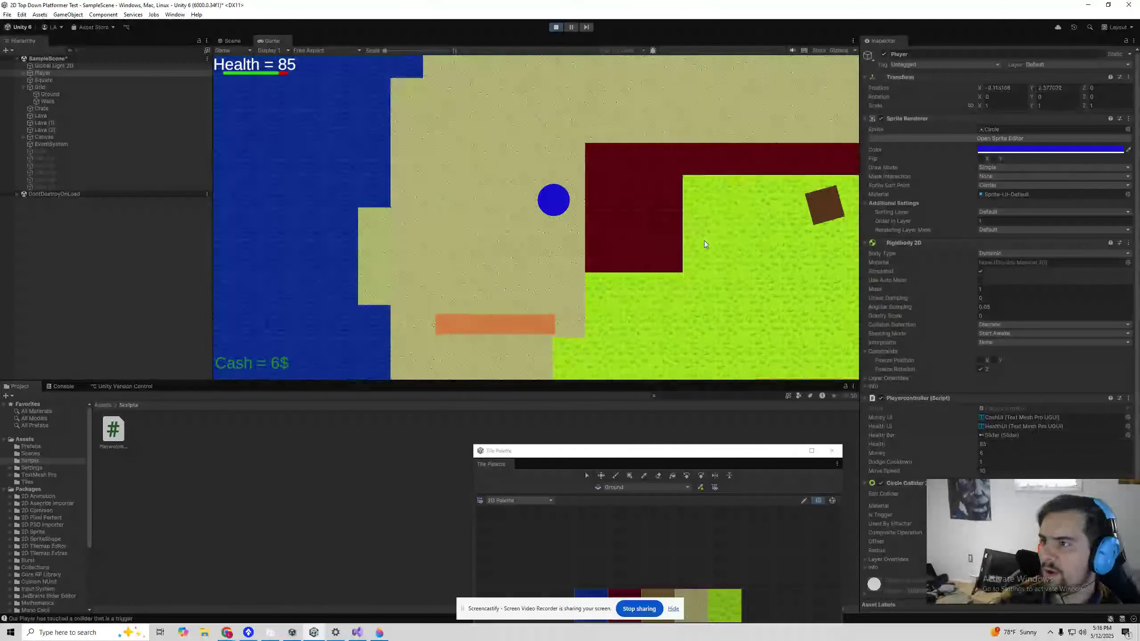
pyautogui.press('d')
pyautogui.press('w')
pyautogui.press('w')
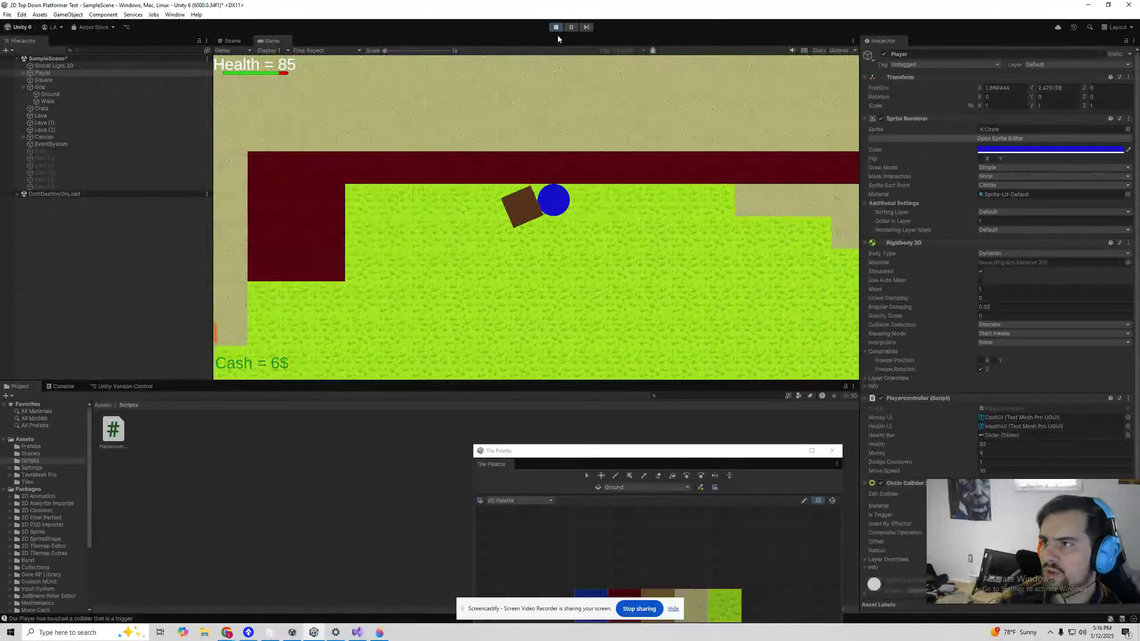
pyautogui.press('a')
pyautogui.click(557, 27)
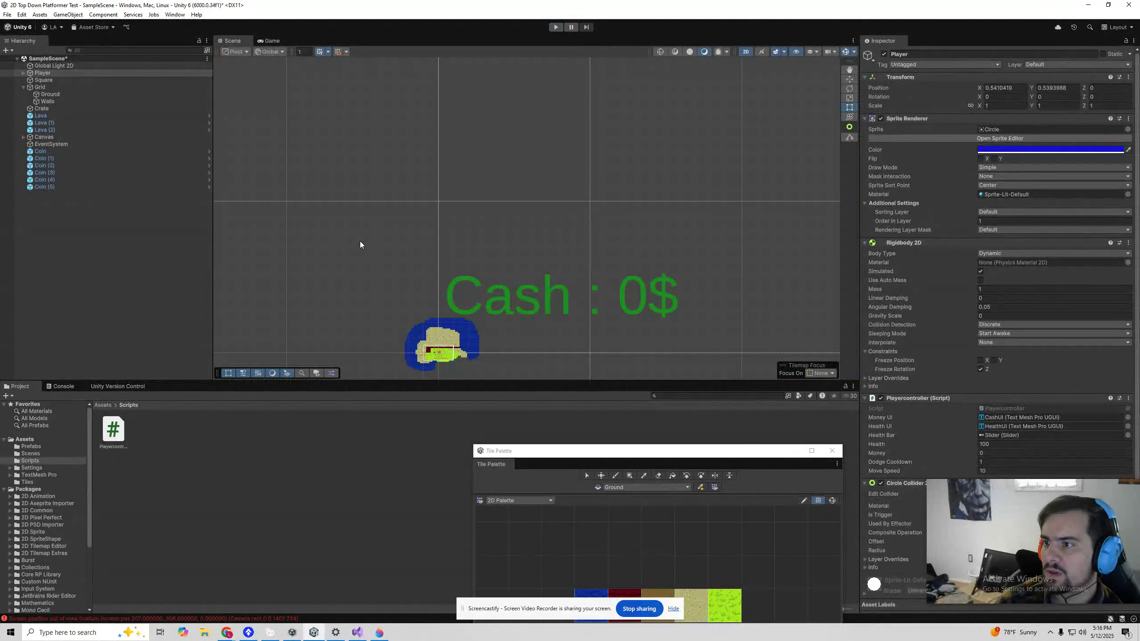
# Add a 2D square sprite to the scene near the player, at the top level of the hierarchy
pyautogui.scroll(10, 424, 338)
pyautogui.scroll(10, 464, 236)
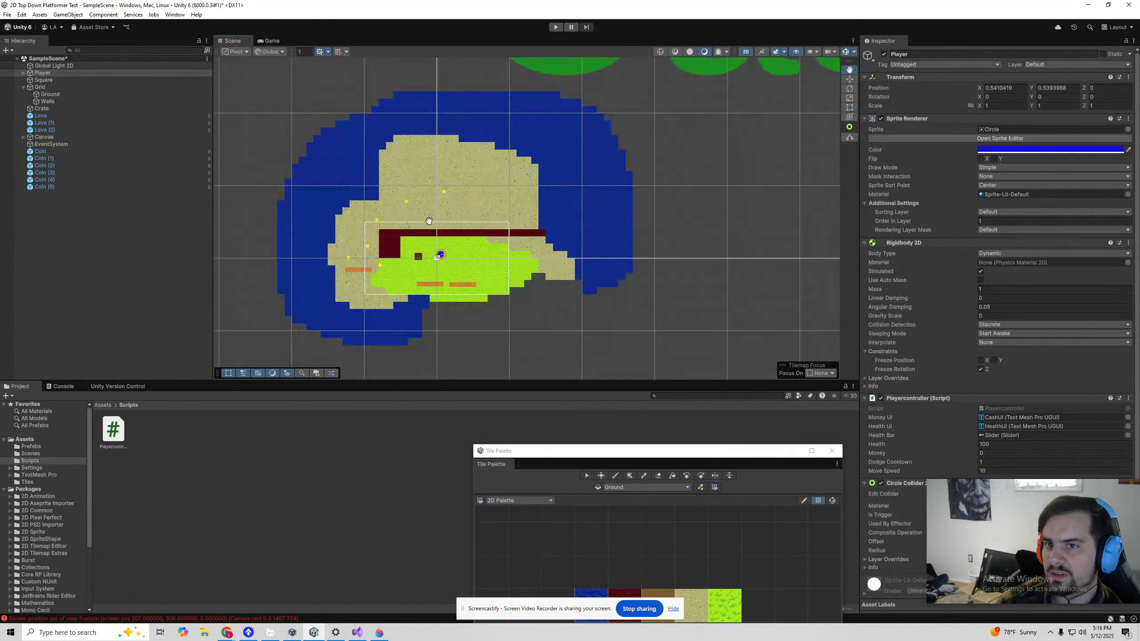
pyautogui.click(128, 235)
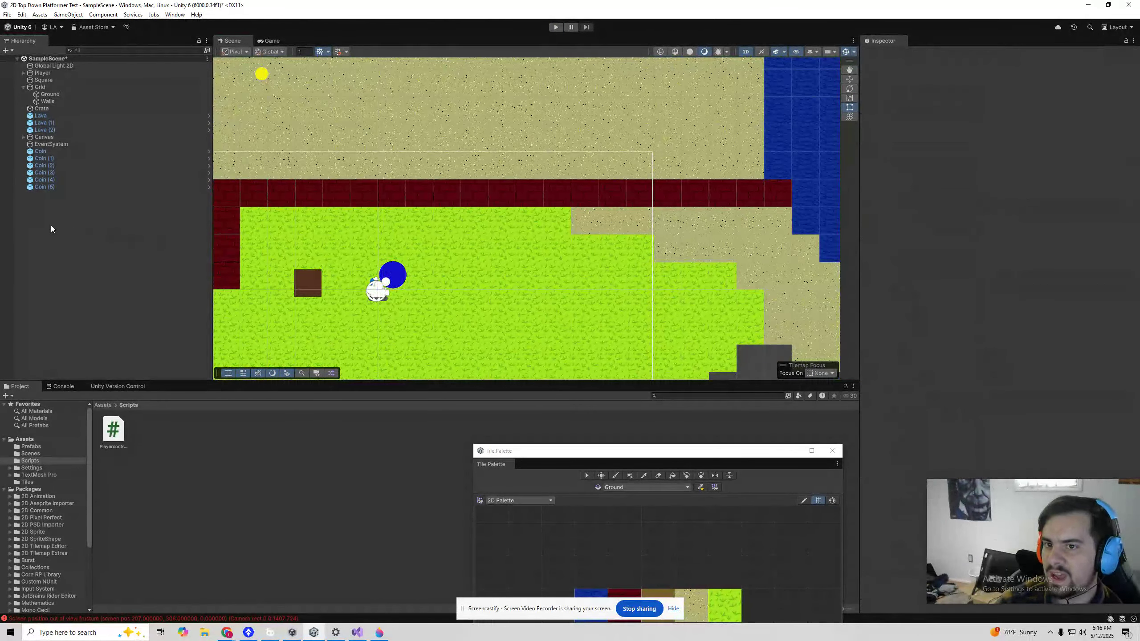
pyautogui.rightClick(50, 224)
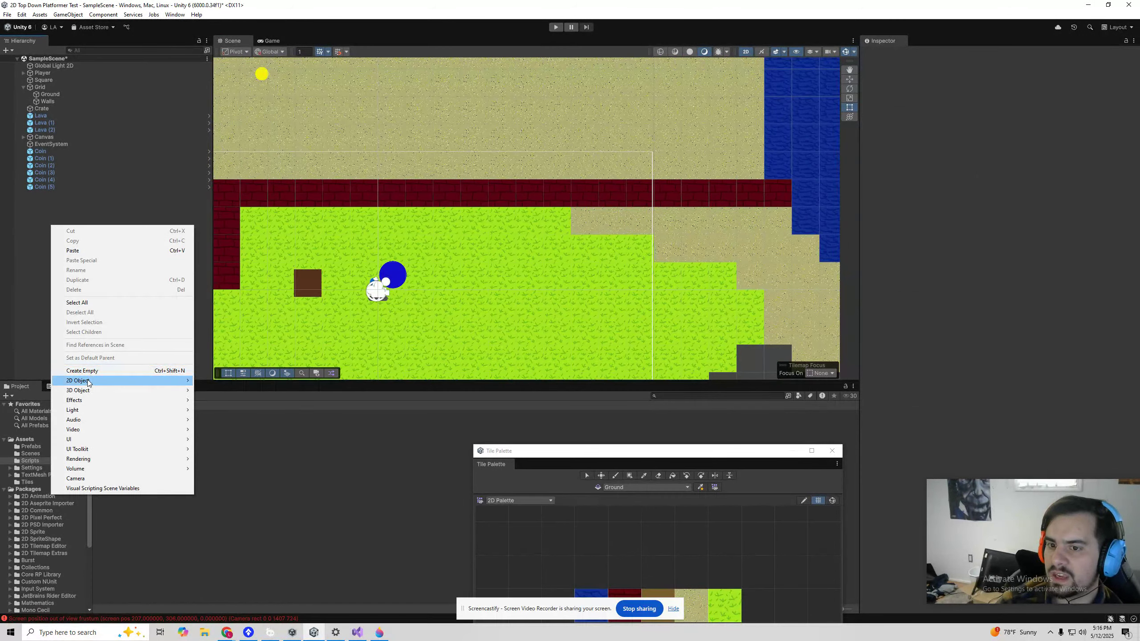
pyautogui.moveTo(90, 381)
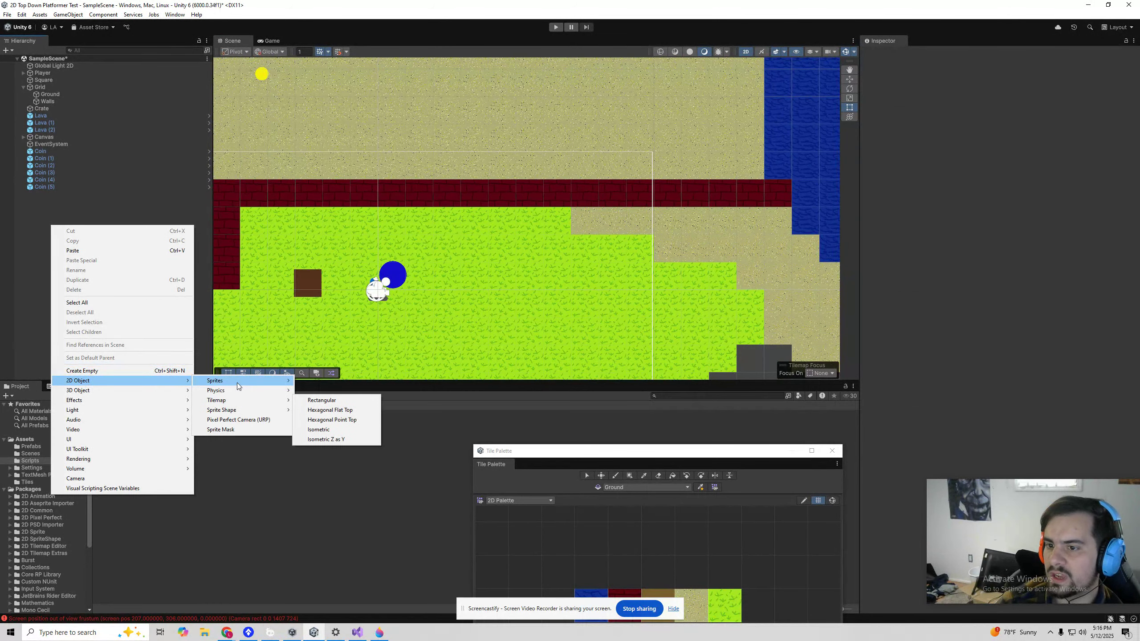
pyautogui.moveTo(237, 382)
pyautogui.click(317, 390)
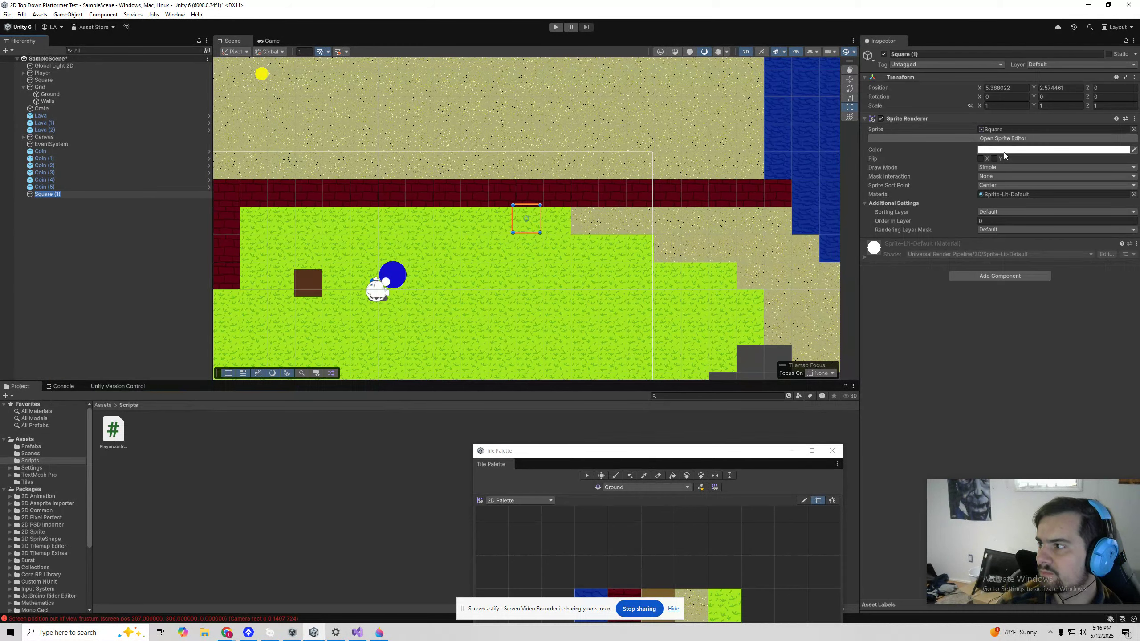
# Set the new square's Order in Layer to 1 and reshape it into a bar about 3.08 by 0.77 beside the player
pyautogui.click(993, 221)
pyautogui.write('1')
pyautogui.moveTo(531, 223); pyautogui.dragTo(521, 261)
pyautogui.click(78, 214)
# Add a TextMeshPro UI text as a child of the new white square
pyautogui.click(66, 195)
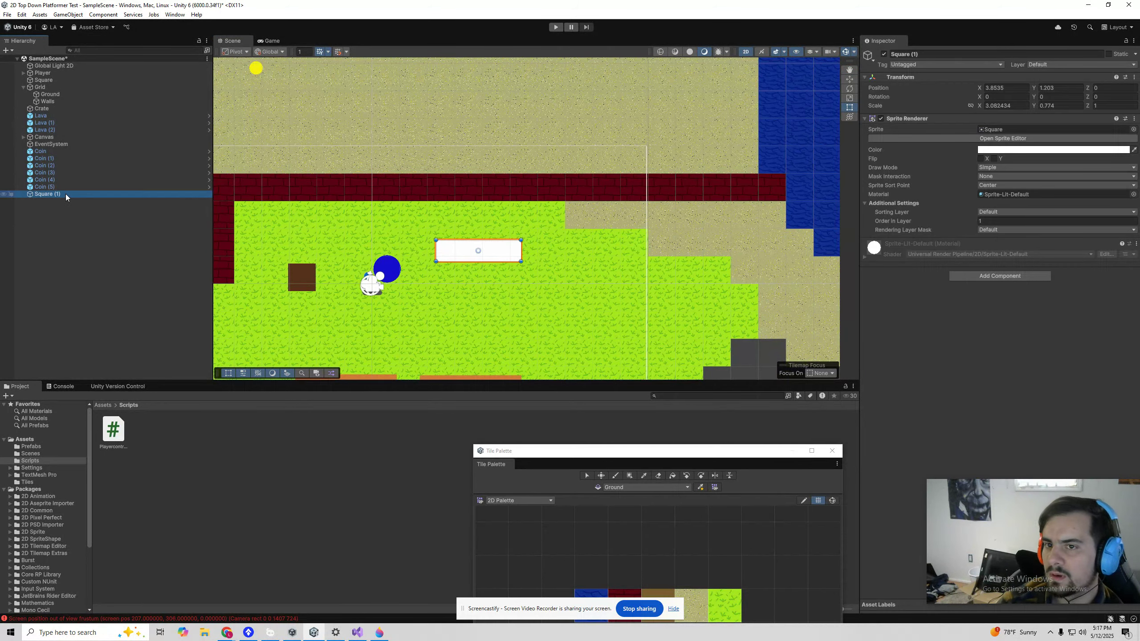
pyautogui.rightClick(66, 195)
pyautogui.moveTo(110, 432)
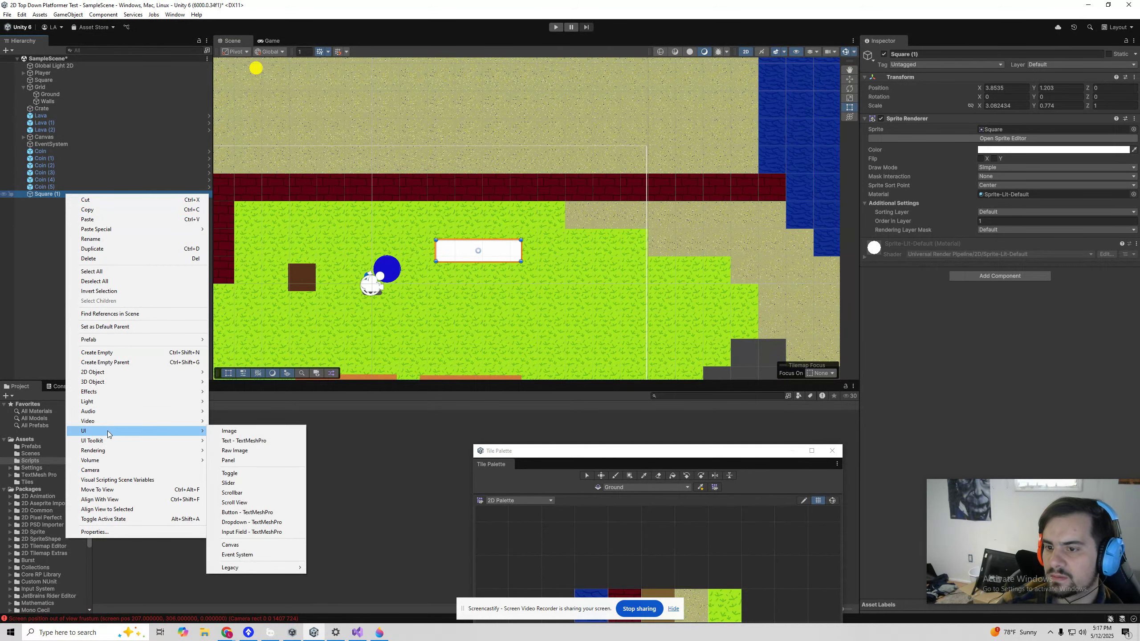
pyautogui.click(251, 441)
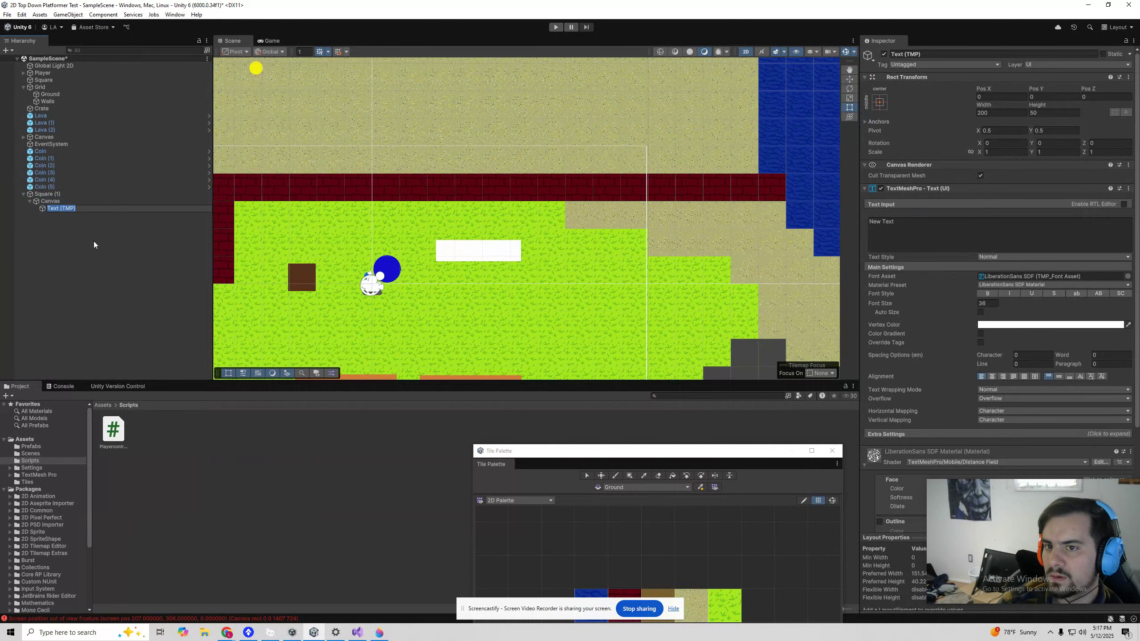
# Undo adding the TextMeshPro text, add a Legacy UI Text as a child of the white square instead, and select its Font setting
pyautogui.hotkey('ctrl', 'z')
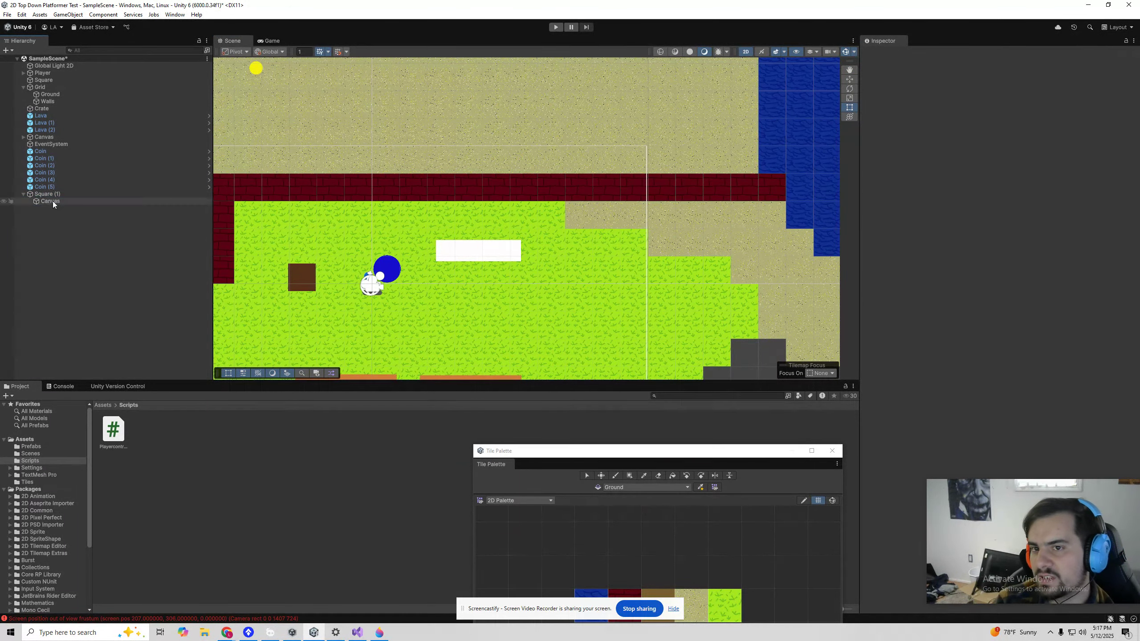
pyautogui.rightClick(52, 194)
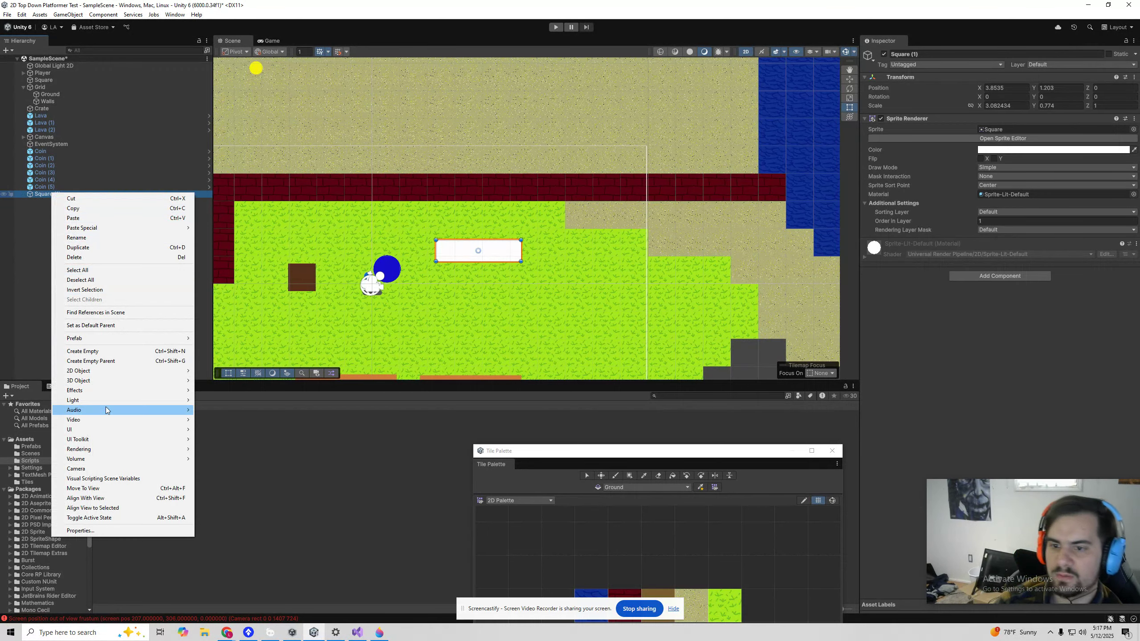
pyautogui.moveTo(98, 433)
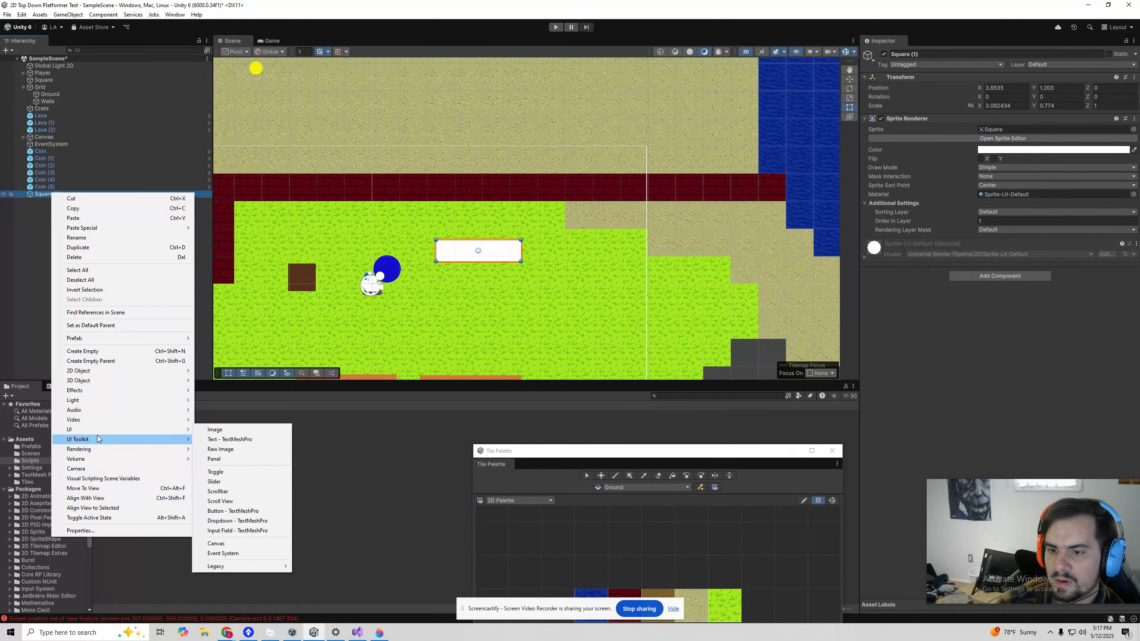
pyautogui.moveTo(244, 566)
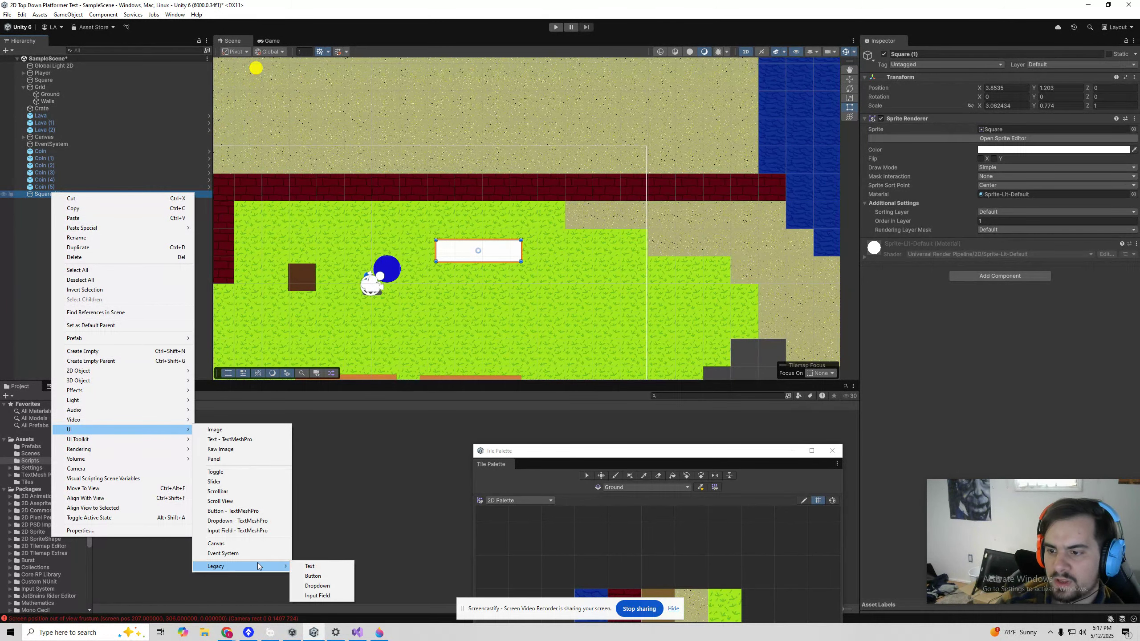
pyautogui.click(314, 567)
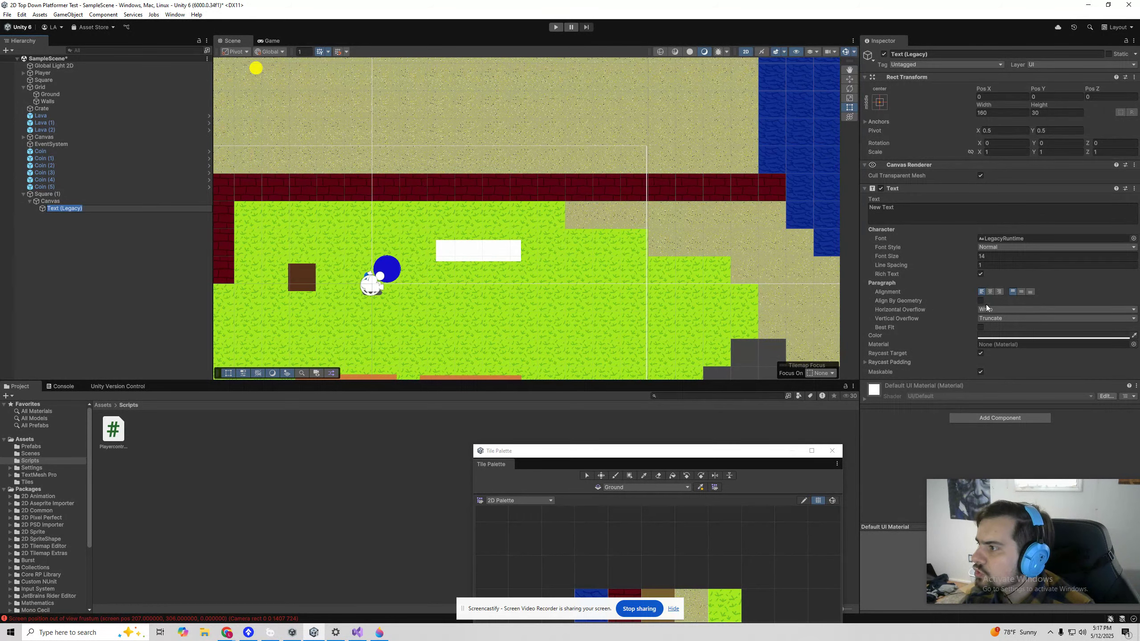
pyautogui.click(992, 251)
pyautogui.click(1001, 239)
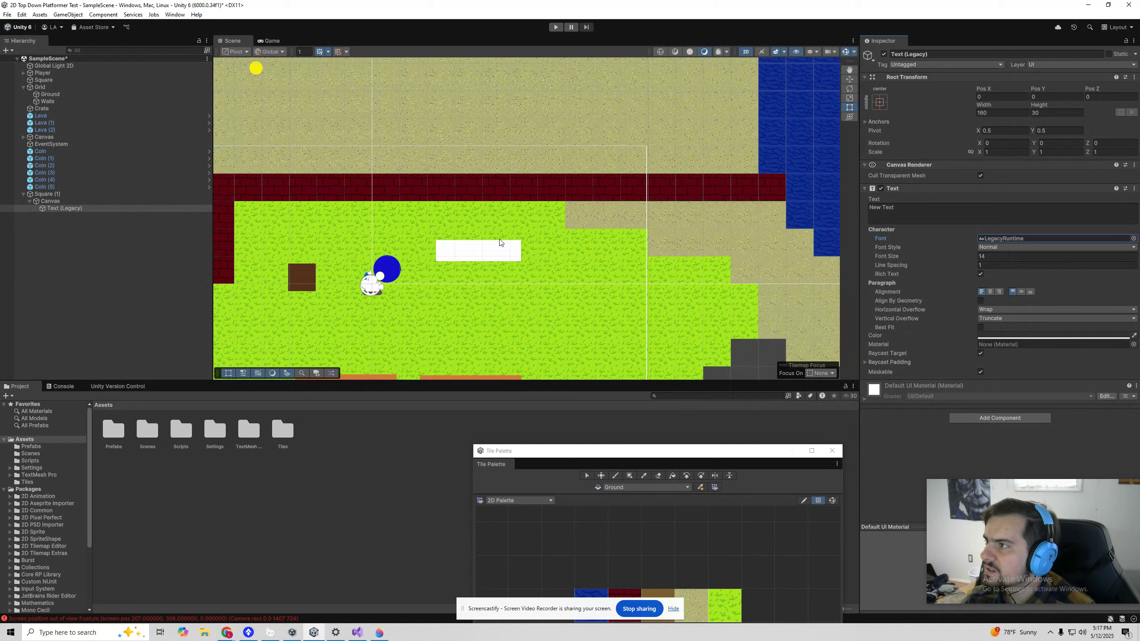
# Delete the canvas and its text from under the white square
pyautogui.click(72, 201)
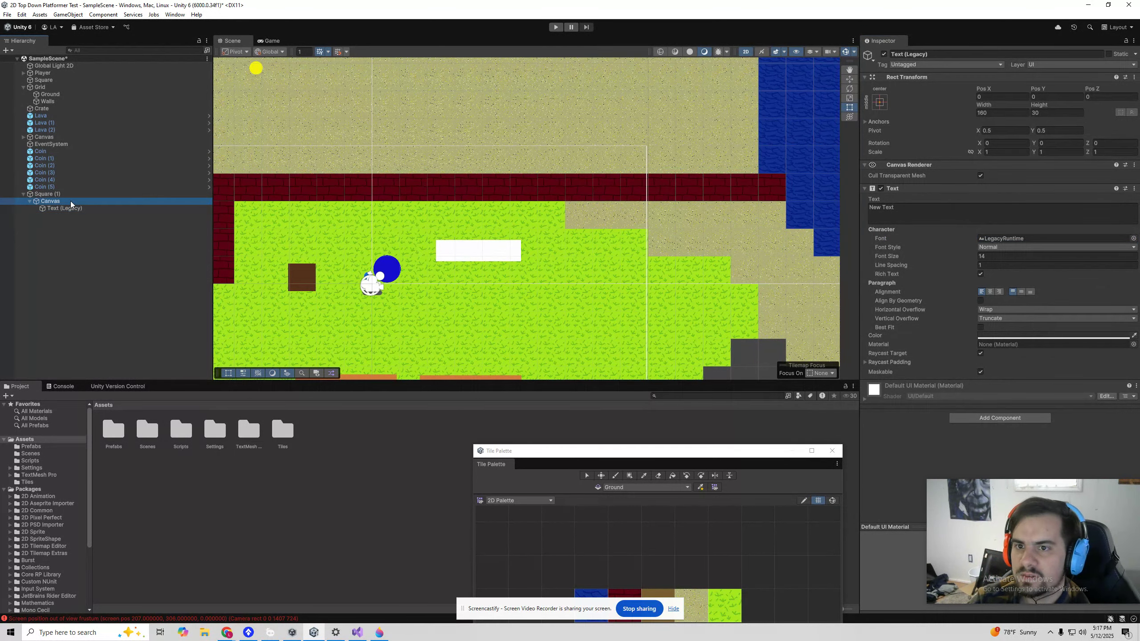
pyautogui.press('Delete')
pyautogui.rightClick(55, 196)
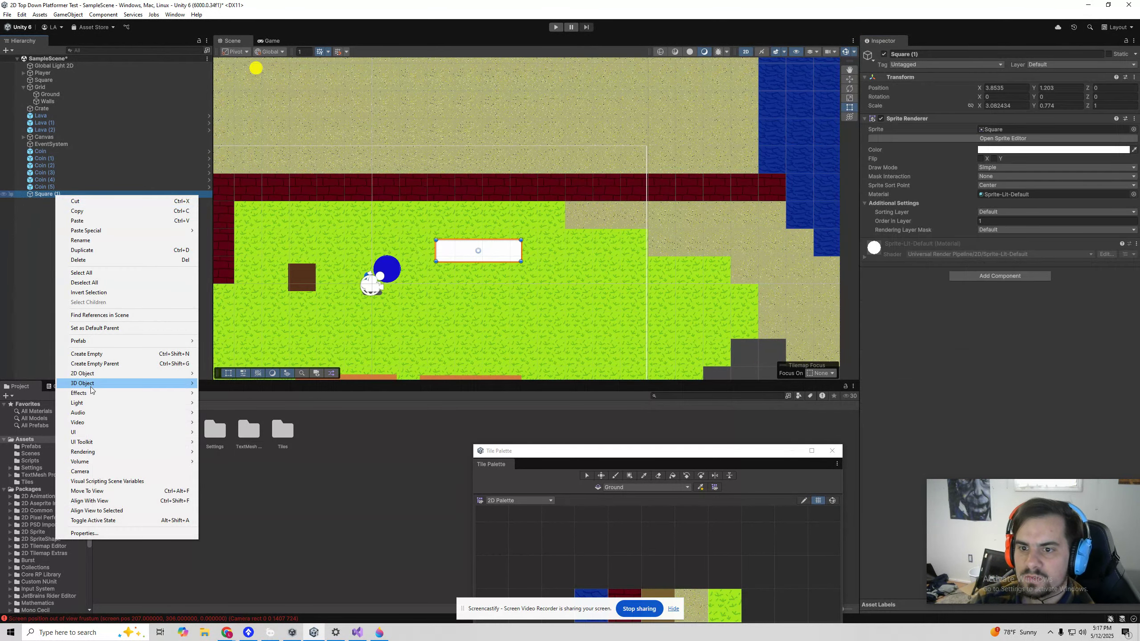
pyautogui.moveTo(92, 374)
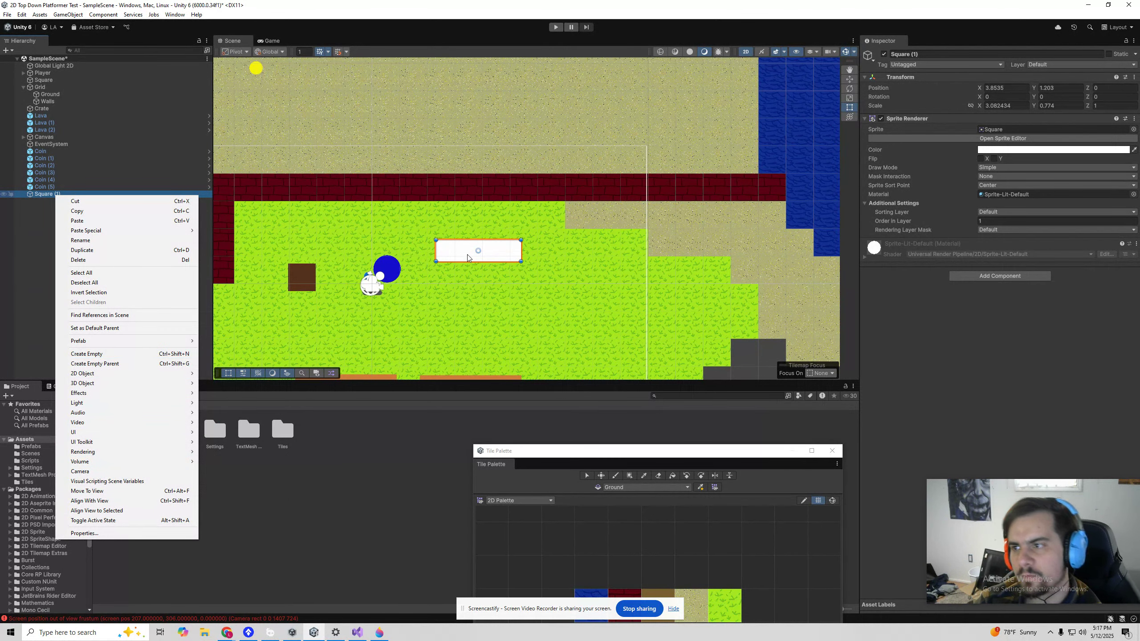
# Rename the white square Heal Spot and reposition it beside the player at about X 3.23, Y 1.06
pyautogui.click(489, 251)
pyautogui.moveTo(498, 252)
pyautogui.mouseDown()
pyautogui.moveTo(513, 255)
pyautogui.moveTo(502, 251)
pyautogui.mouseUp()
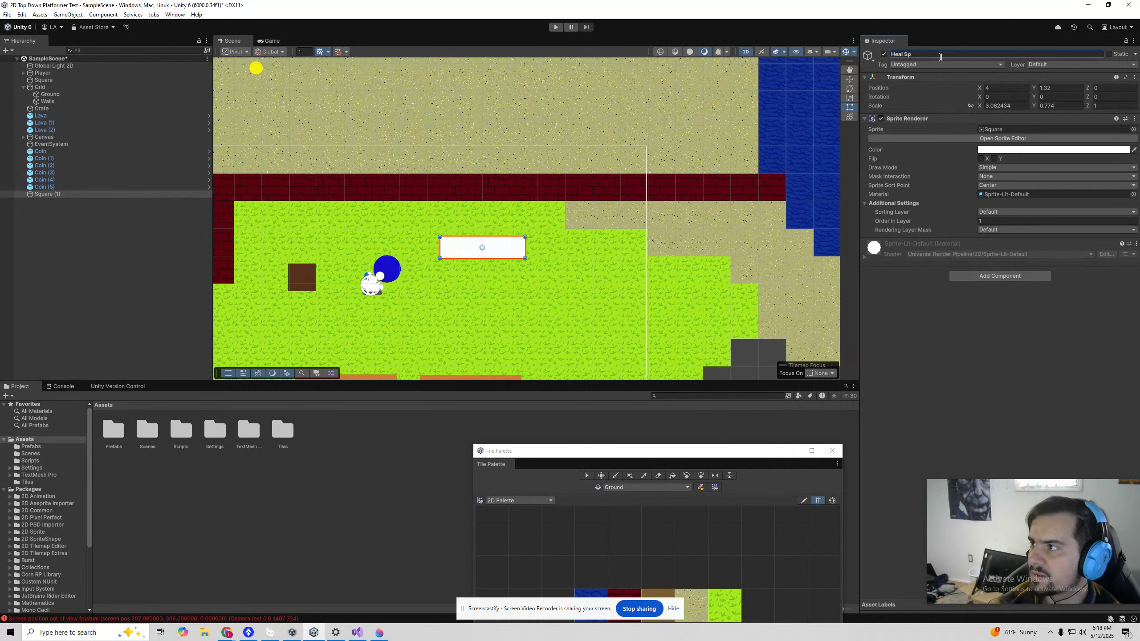
pyautogui.press('Return')
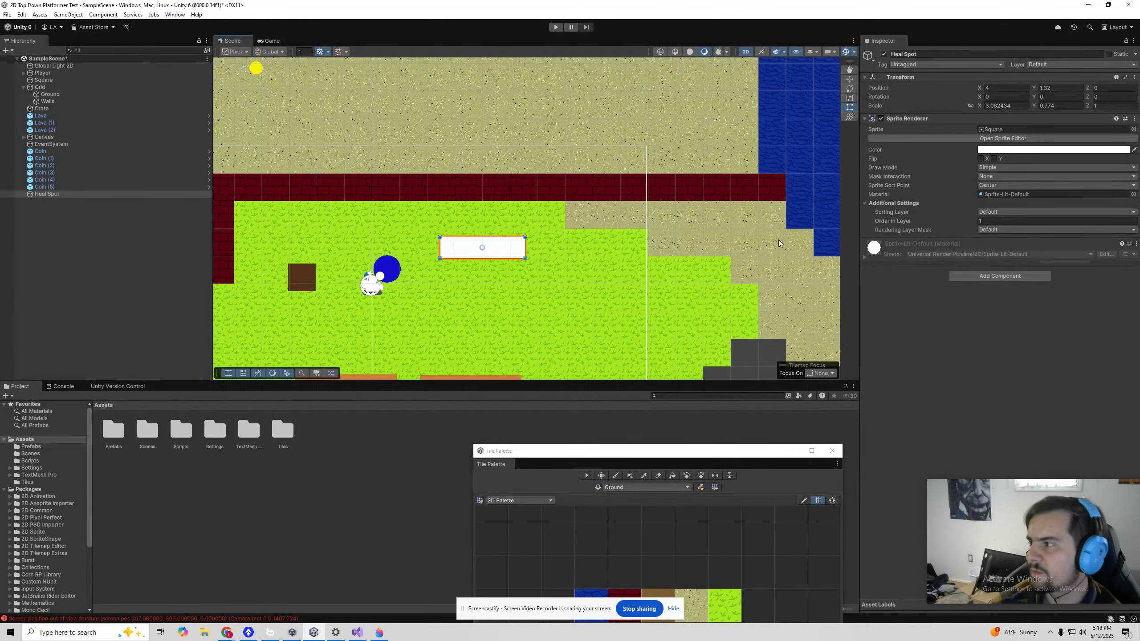
pyautogui.moveTo(503, 252); pyautogui.dragTo(481, 259)
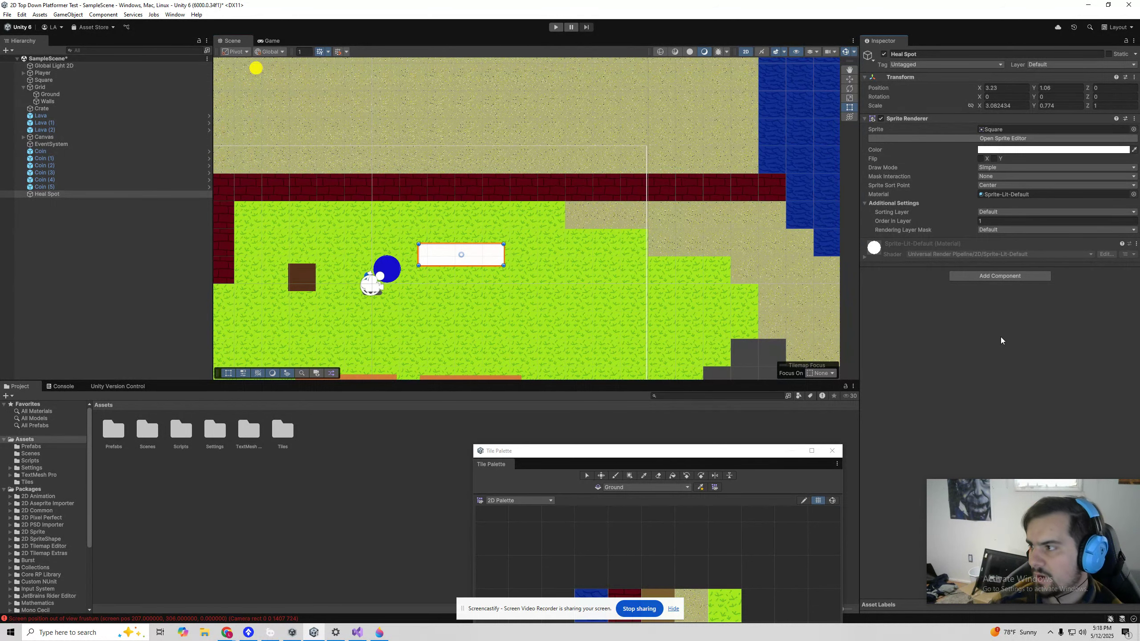
pyautogui.click(920, 65)
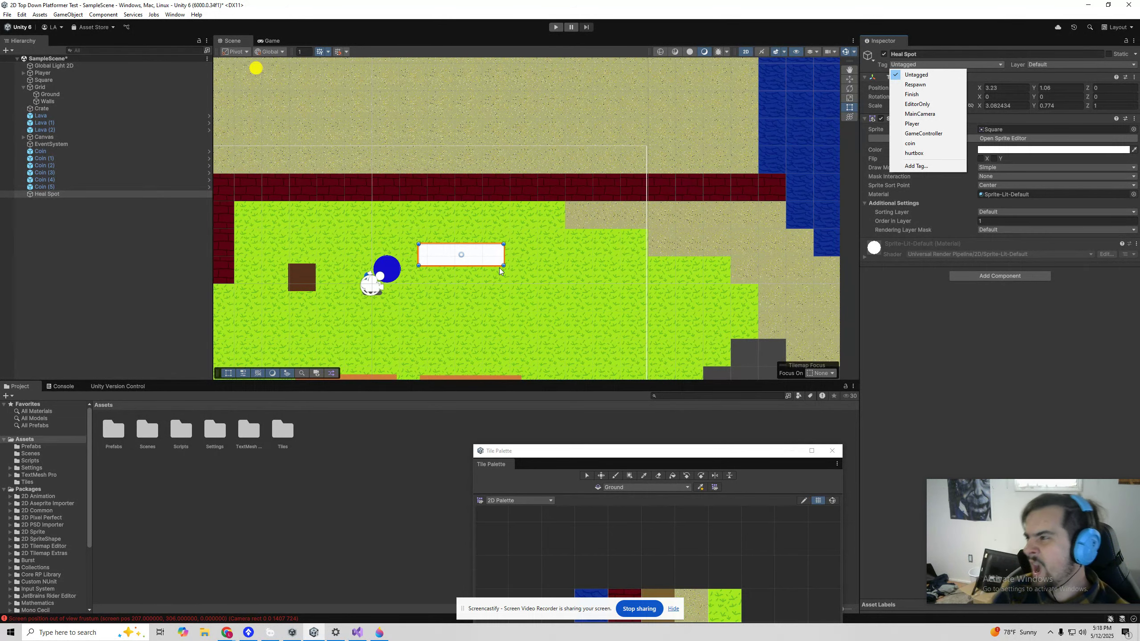
pyautogui.click(979, 296)
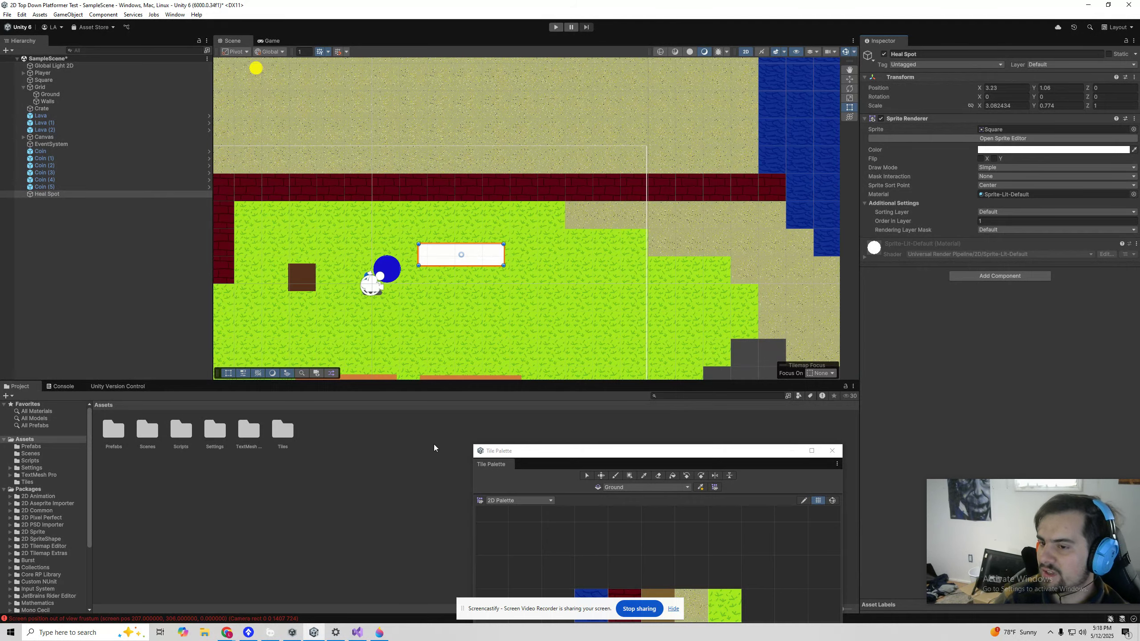
# Create a MonoBehaviour script named HealStore in the Scripts folder
pyautogui.doubleClick(183, 433)
pyautogui.rightClick(164, 457)
pyautogui.moveTo(267, 209)
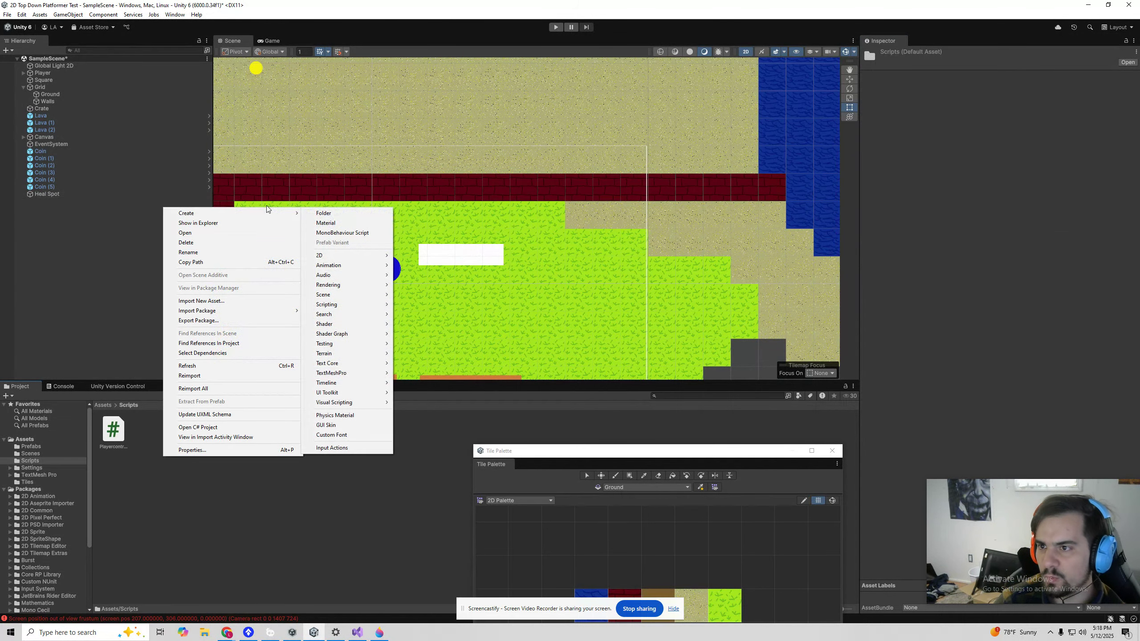
pyautogui.click(336, 233)
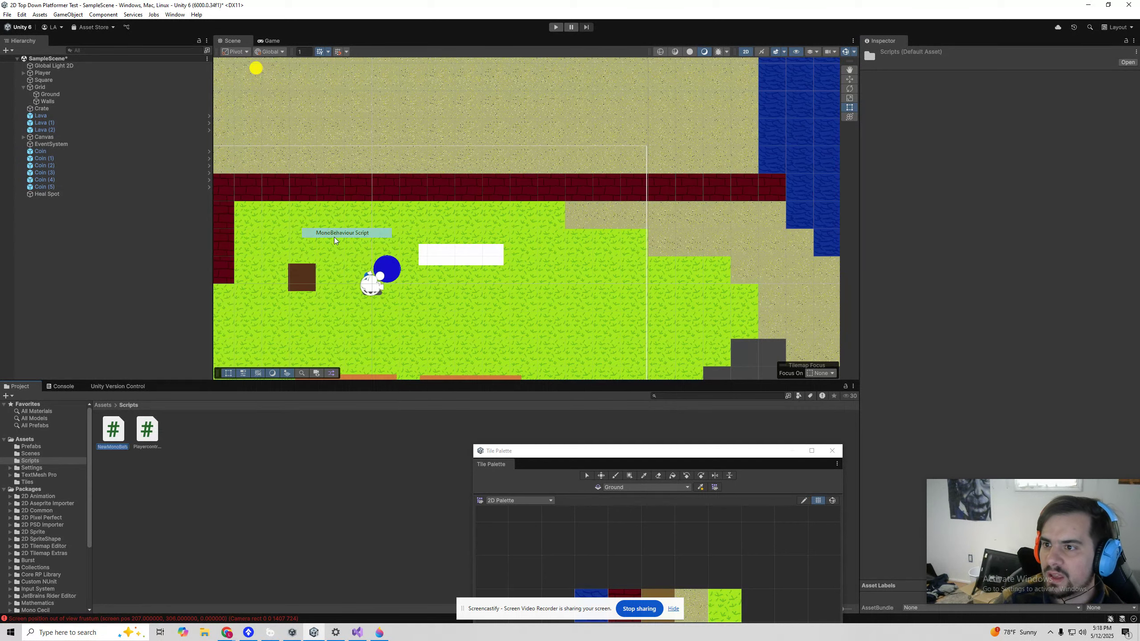
pyautogui.write('HealStore')
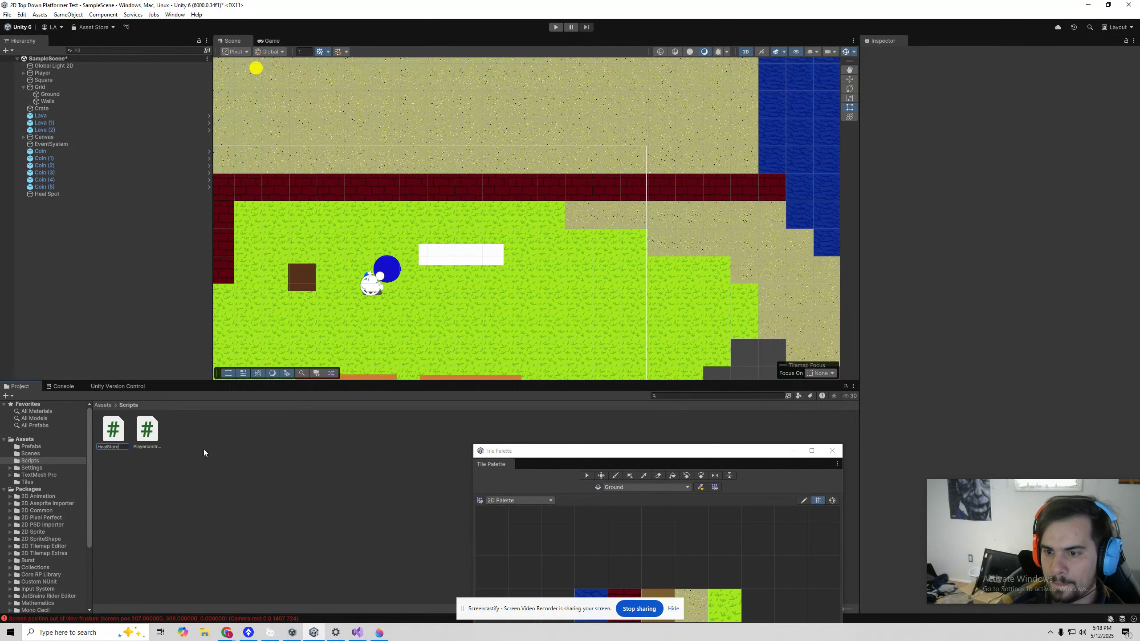
pyautogui.press('Return')
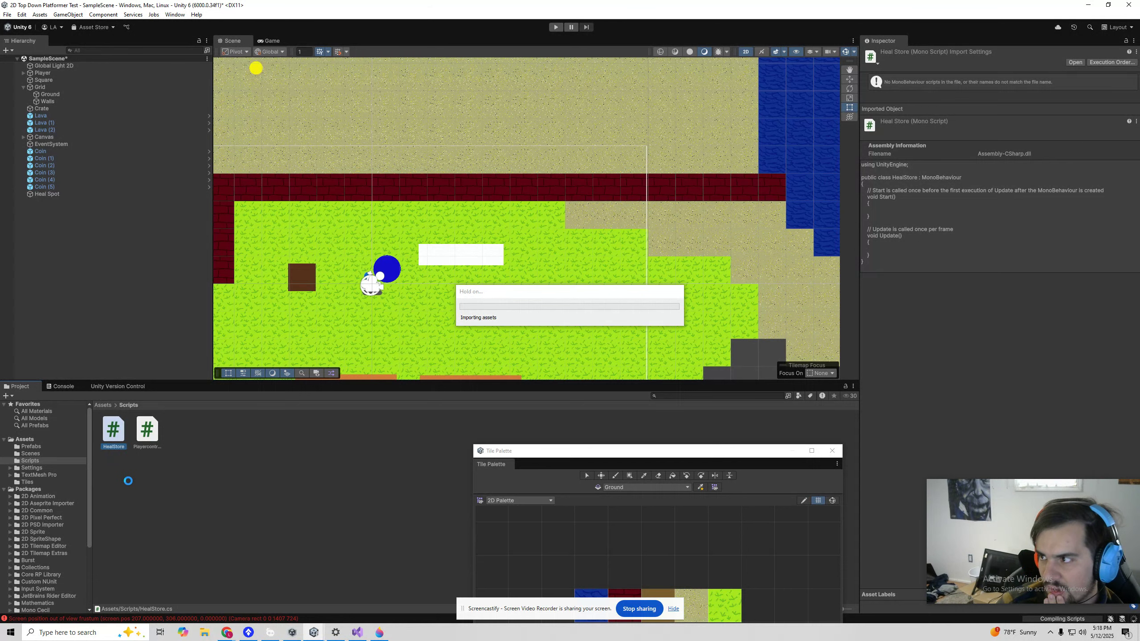
# Open the HealStore script in Visual Studio and begin a declaration with "Playercontroller =" at the start of the class body
pyautogui.doubleClick(113, 431)
pyautogui.click(135, 102)
pyautogui.press('Return')
pyautogui.press('Return')
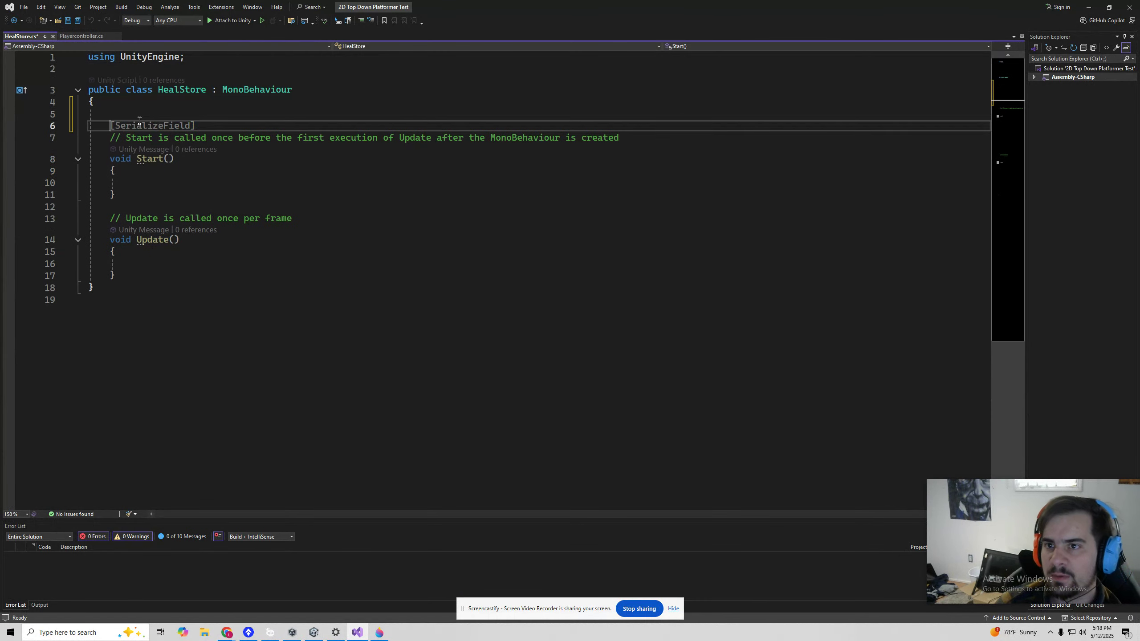
pyautogui.click(165, 113)
pyautogui.write('pl')
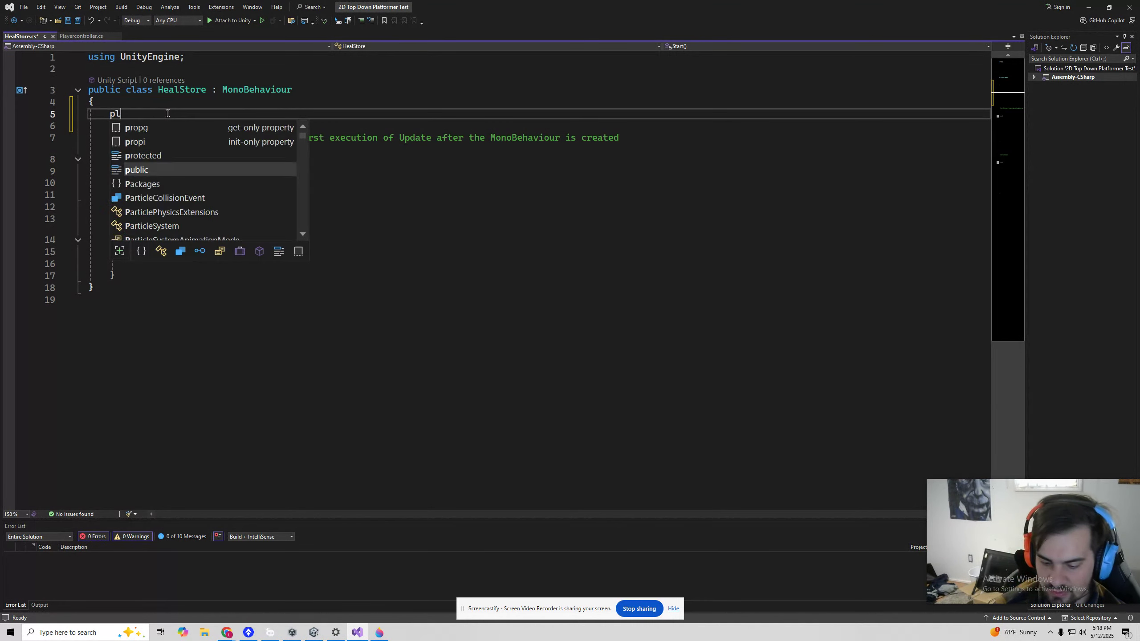
pyautogui.write('ayercontroller =')
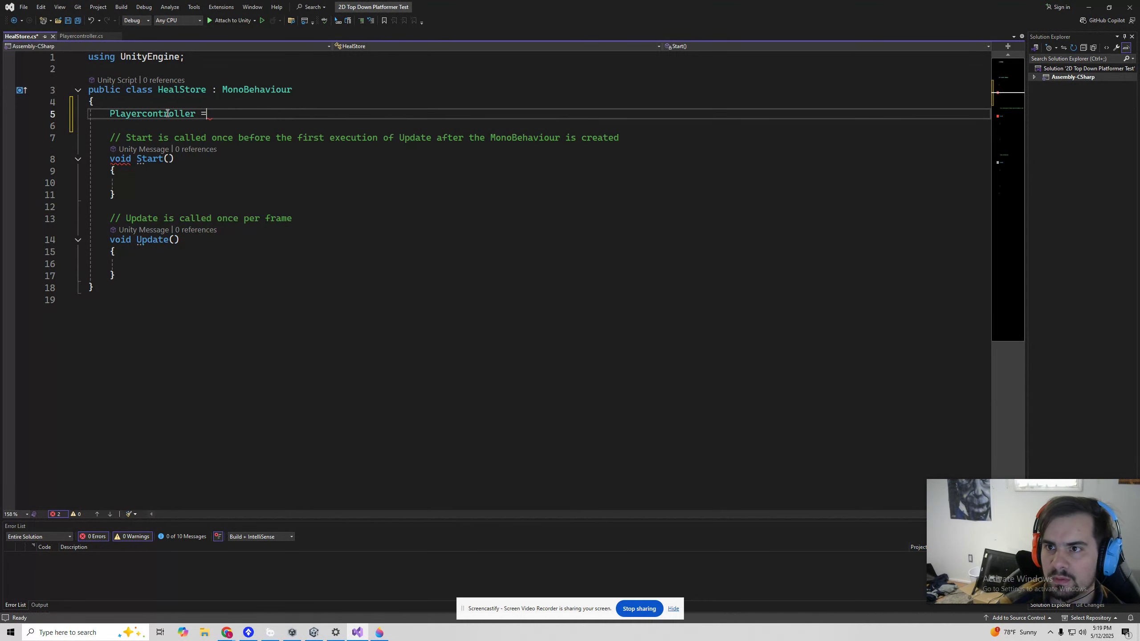
# Replace the unfinished Playercontroller line at the start of the HealStore class with a public GameObject field named player
pyautogui.press('BackSpace')
pyautogui.press('BackSpace')
pyautogui.press('BackSpace')
pyautogui.press('BackSpace')
pyautogui.press('BackSpace')
pyautogui.press('BackSpace')
pyautogui.press('BackSpace')
pyautogui.press('BackSpace')
pyautogui.press('BackSpace')
pyautogui.press('BackSpace')
pyautogui.press('BackSpace')
pyautogui.press('BackSpace')
pyautogui.press('BackSpace')
pyautogui.press('BackSpace')
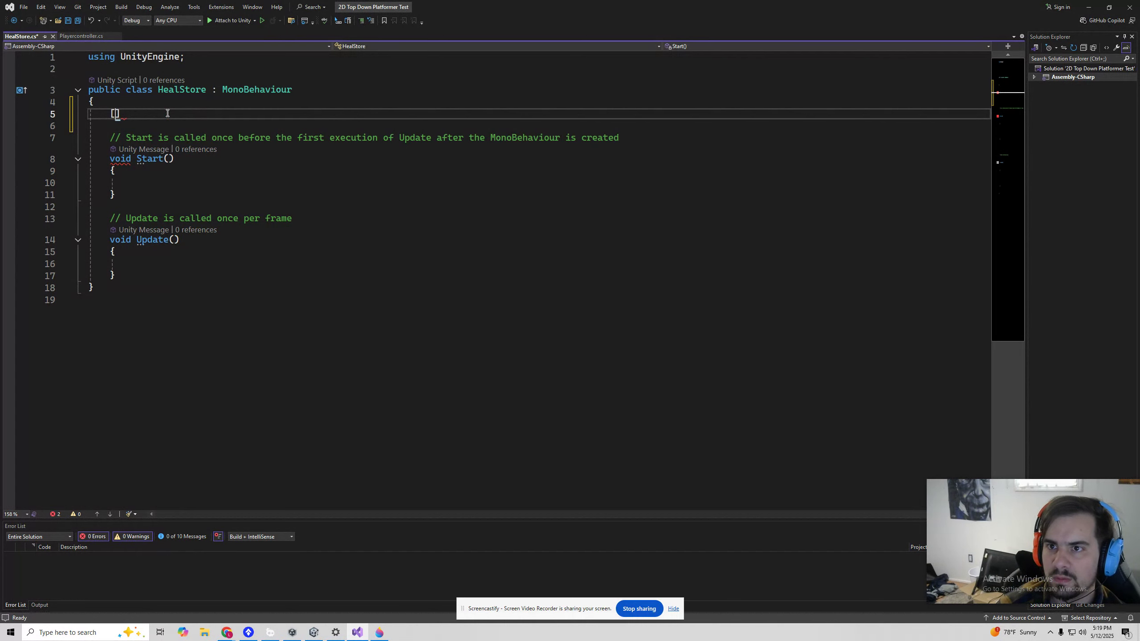
pyautogui.write('public g')
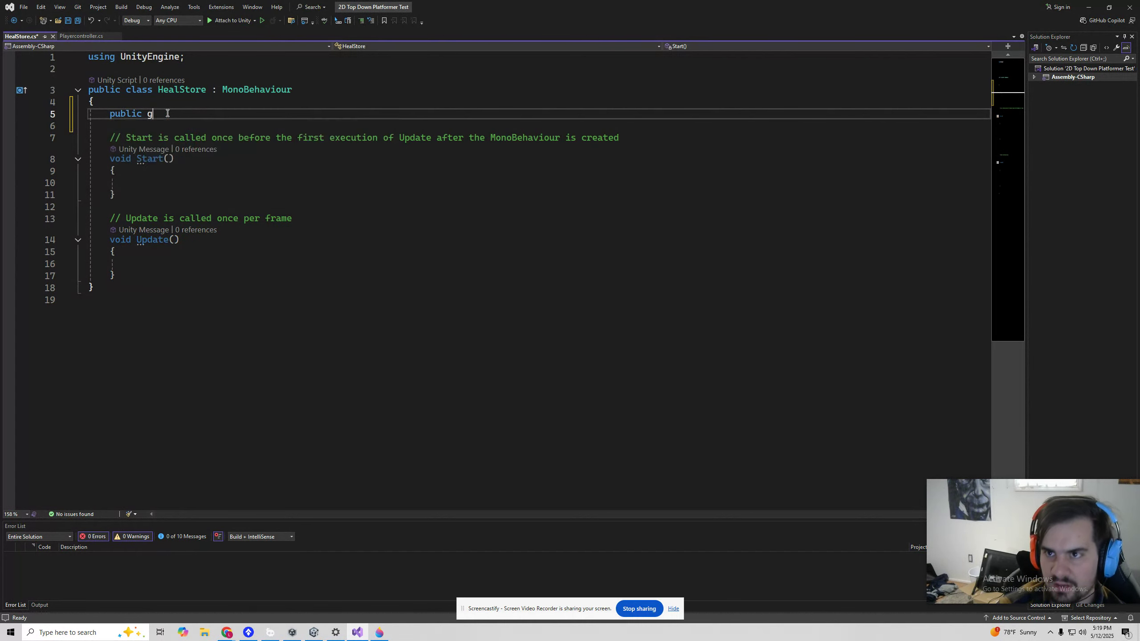
pyautogui.write('ameObject ')
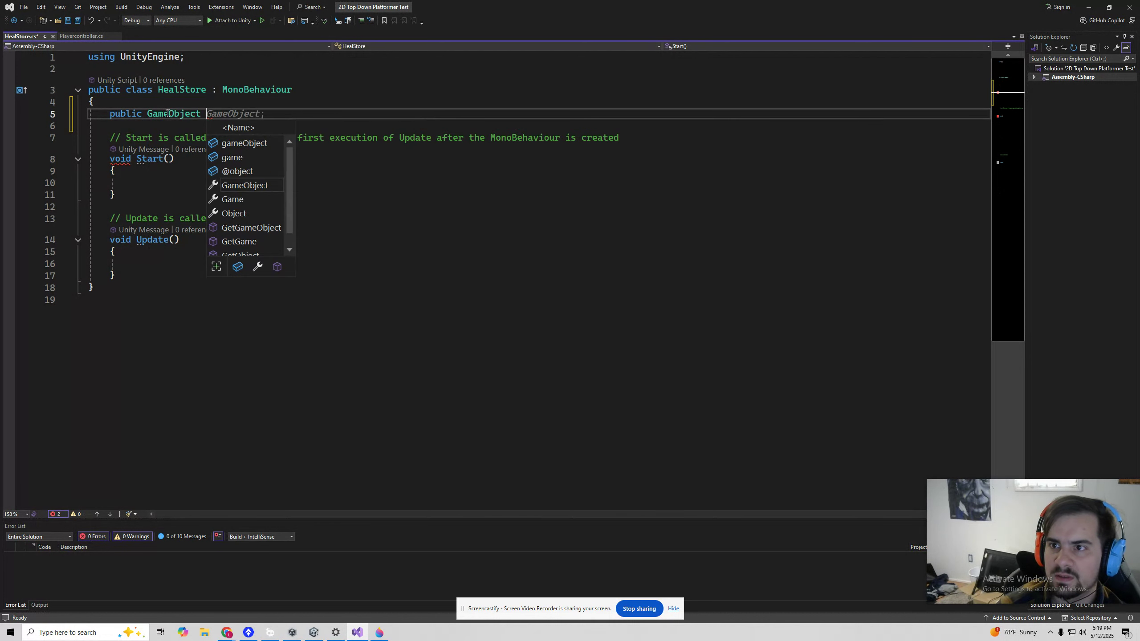
pyautogui.write('player;')
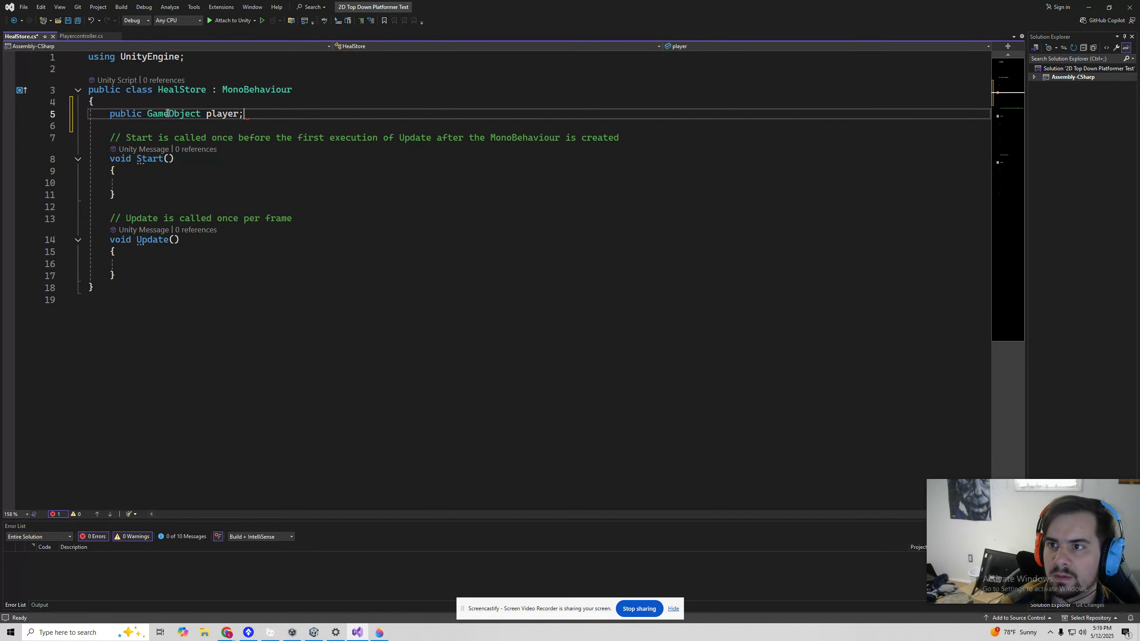
pyautogui.hotkey('alt', 'Tab')
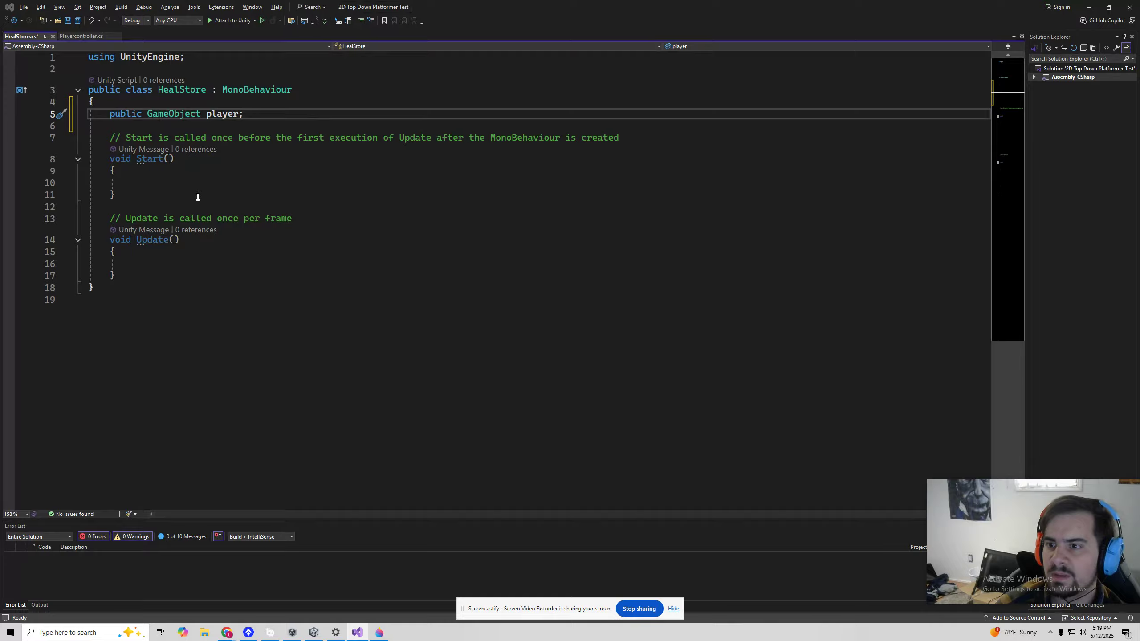
pyautogui.hotkey('alt', 'Tab')
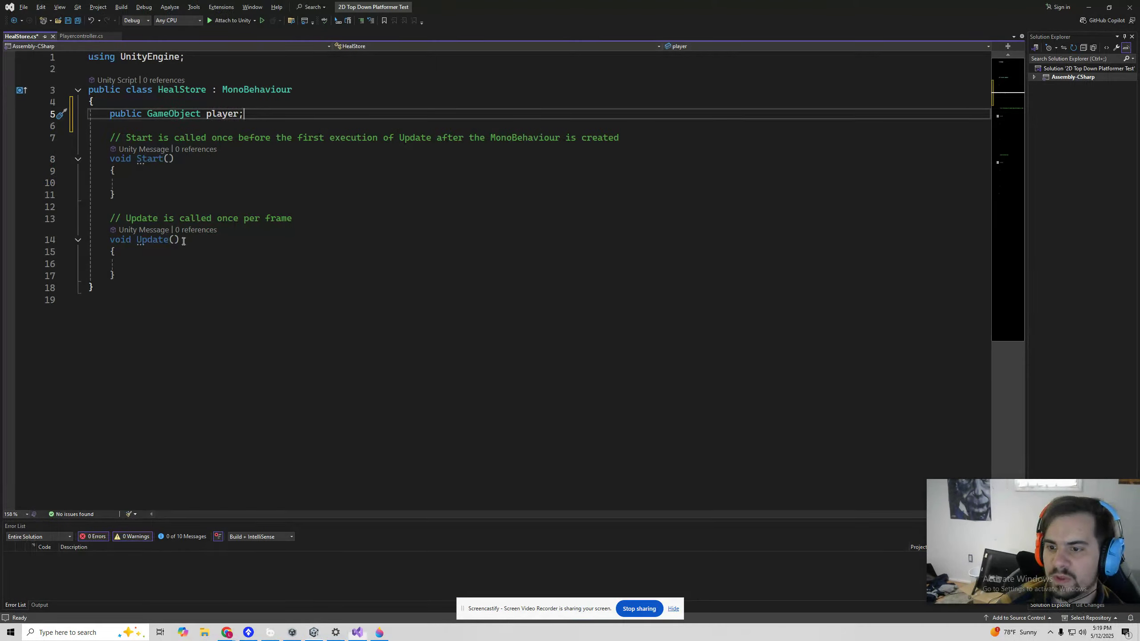
# Change the type of the player field to Playercontroller
pyautogui.doubleClick(174, 114)
pyautogui.write('Playercontroller')
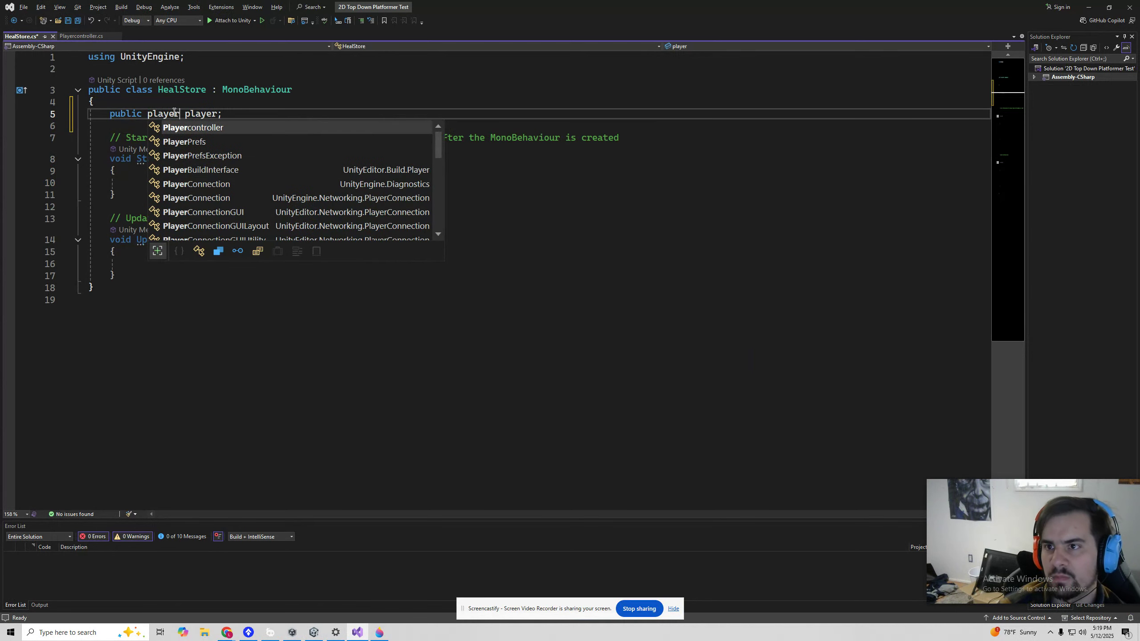
pyautogui.click(173, 171)
pyautogui.press('Down')
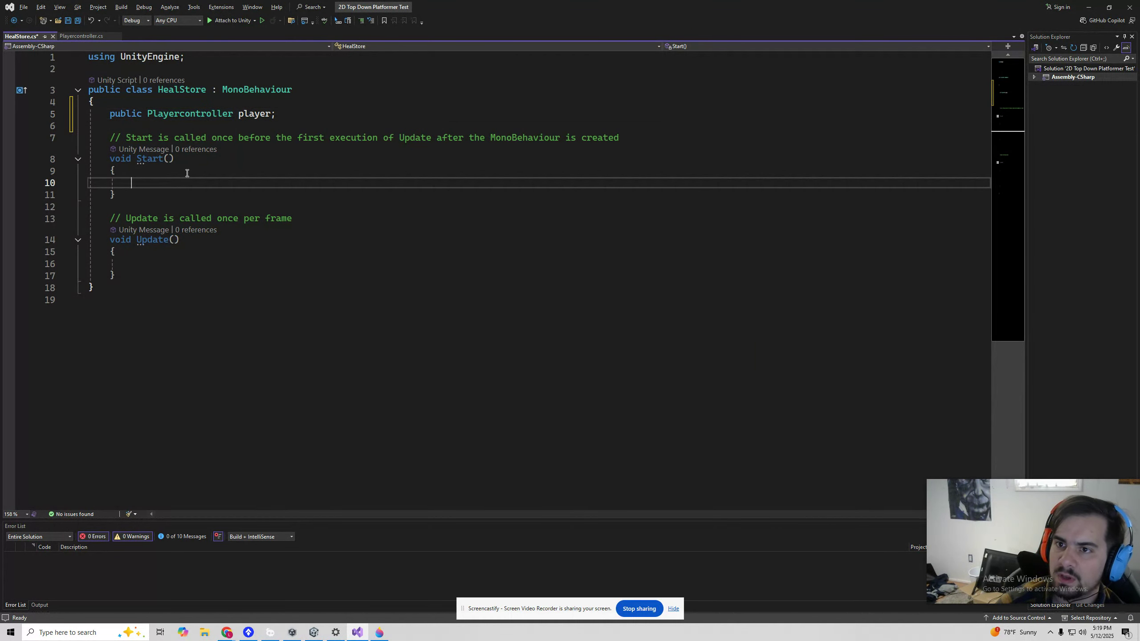
# Add a private OnCollisionEnter2D method below the Update method in the HealStore class
pyautogui.click(146, 262)
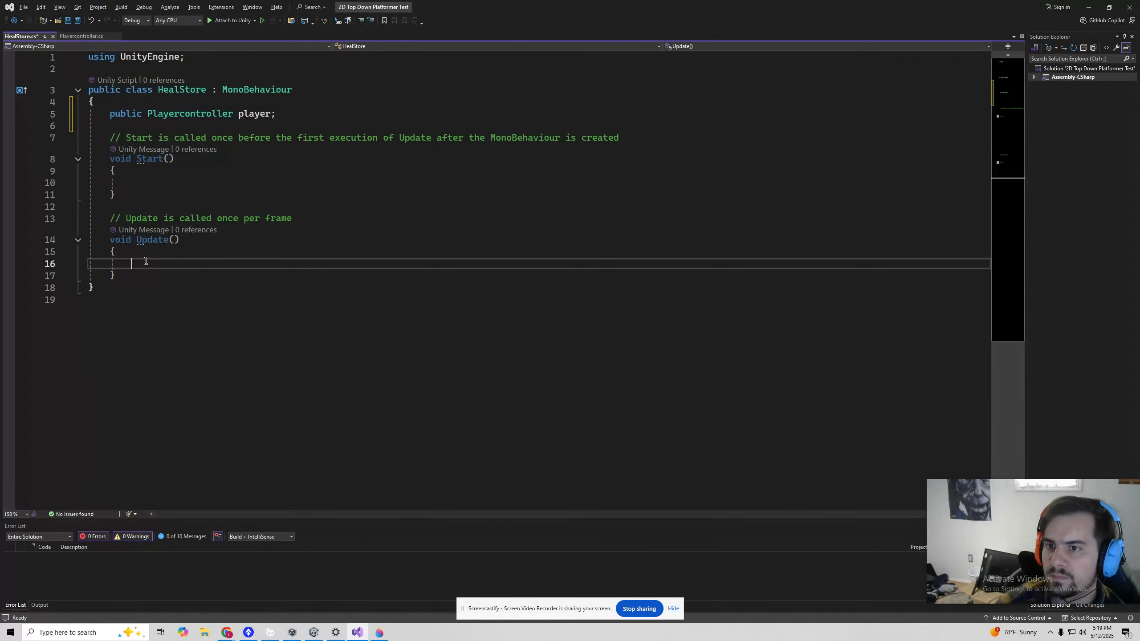
pyautogui.press('Down')
pyautogui.press('Return')
pyautogui.press('Return')
pyautogui.press('Up')
pyautogui.write('on')
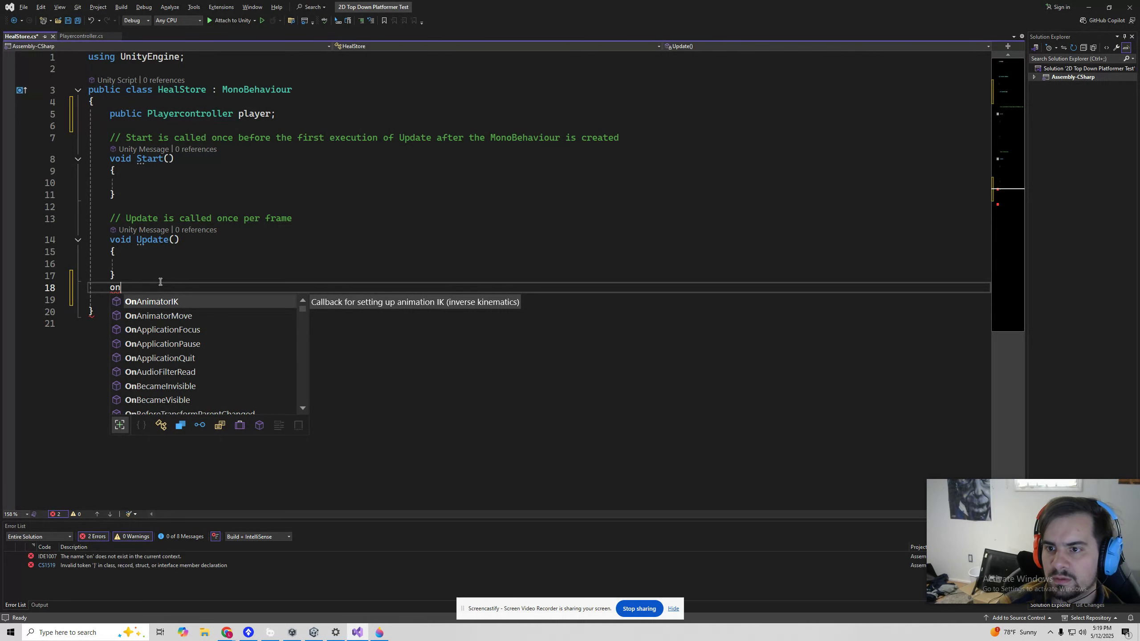
pyautogui.write('co')
pyautogui.press('Down')
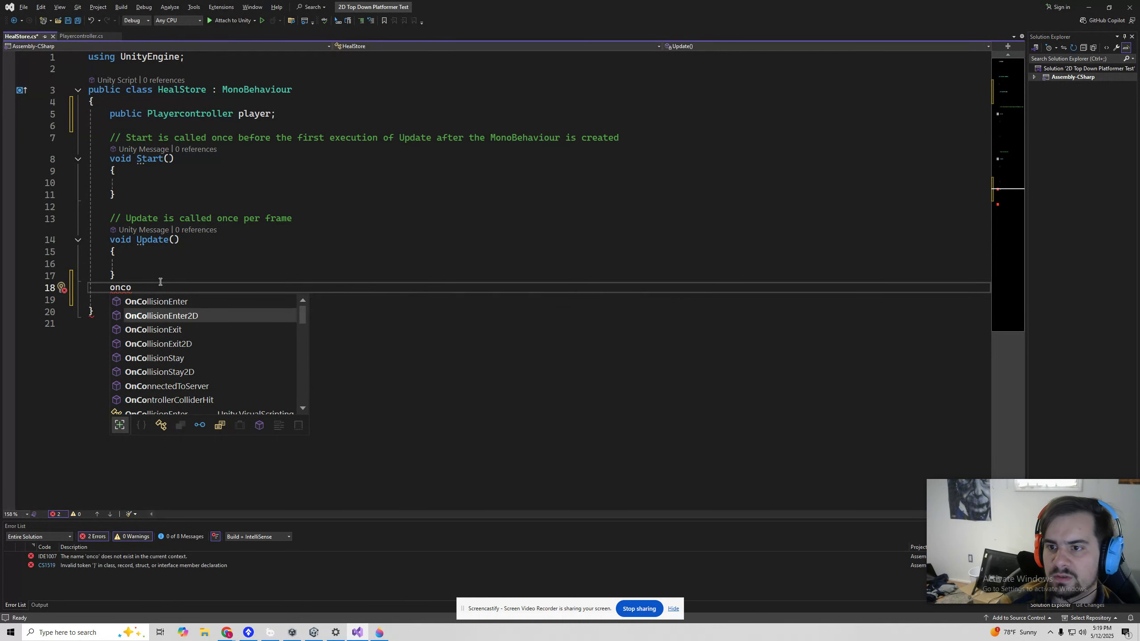
pyautogui.press('Tab')
# Write an if condition in OnCollisionEnter2D checking that collision.gameObject equals player.gameObject
pyautogui.write('i')
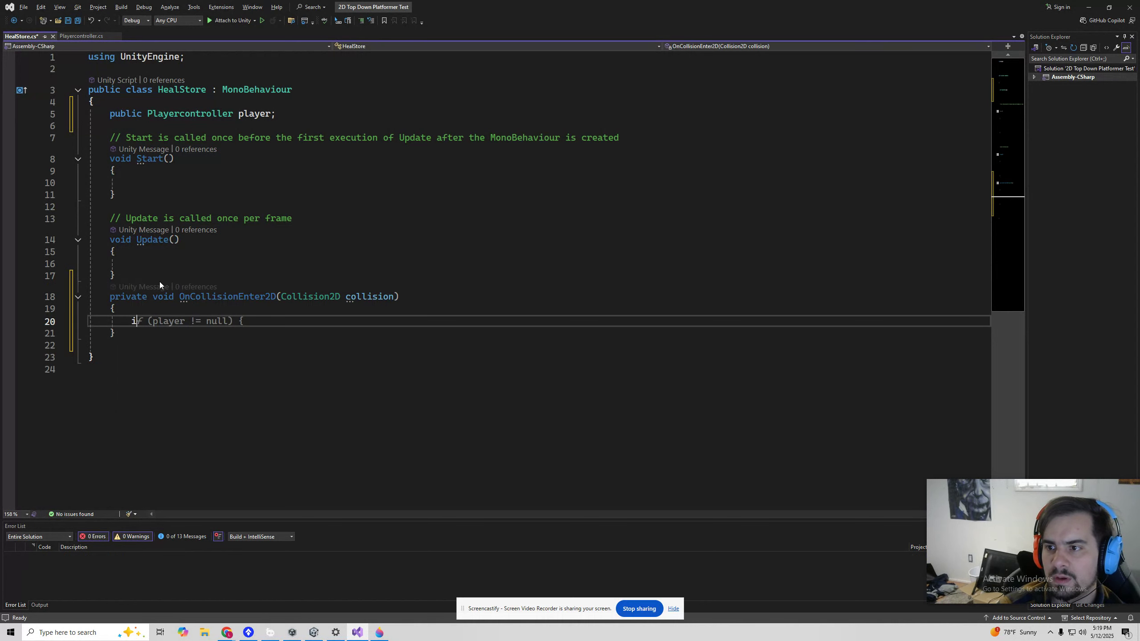
pyautogui.write('f(')
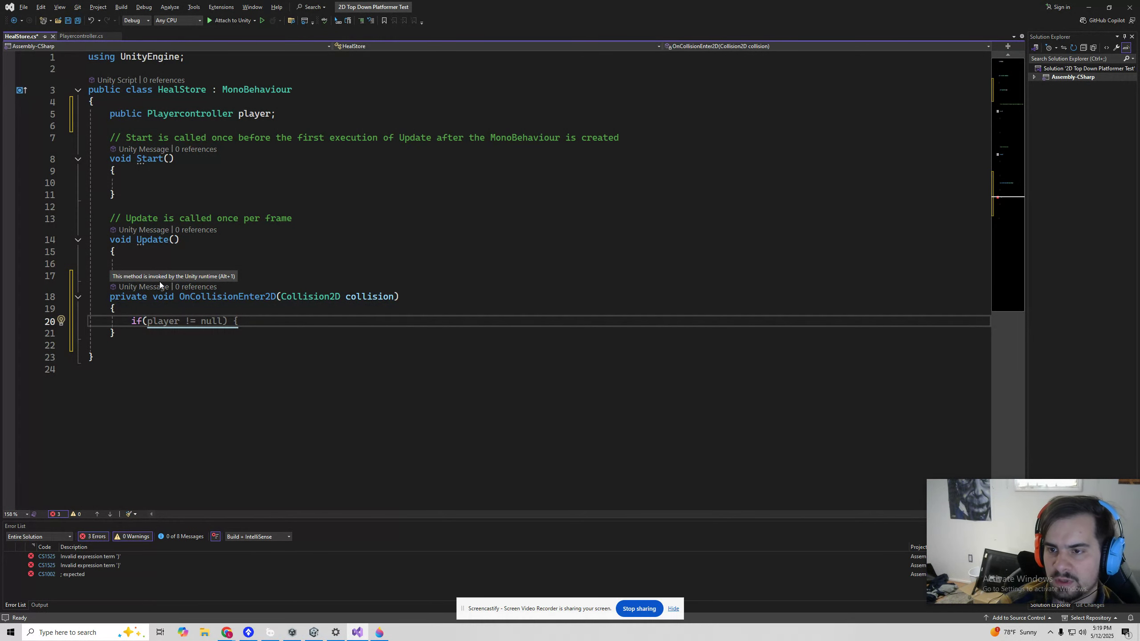
pyautogui.write('collis')
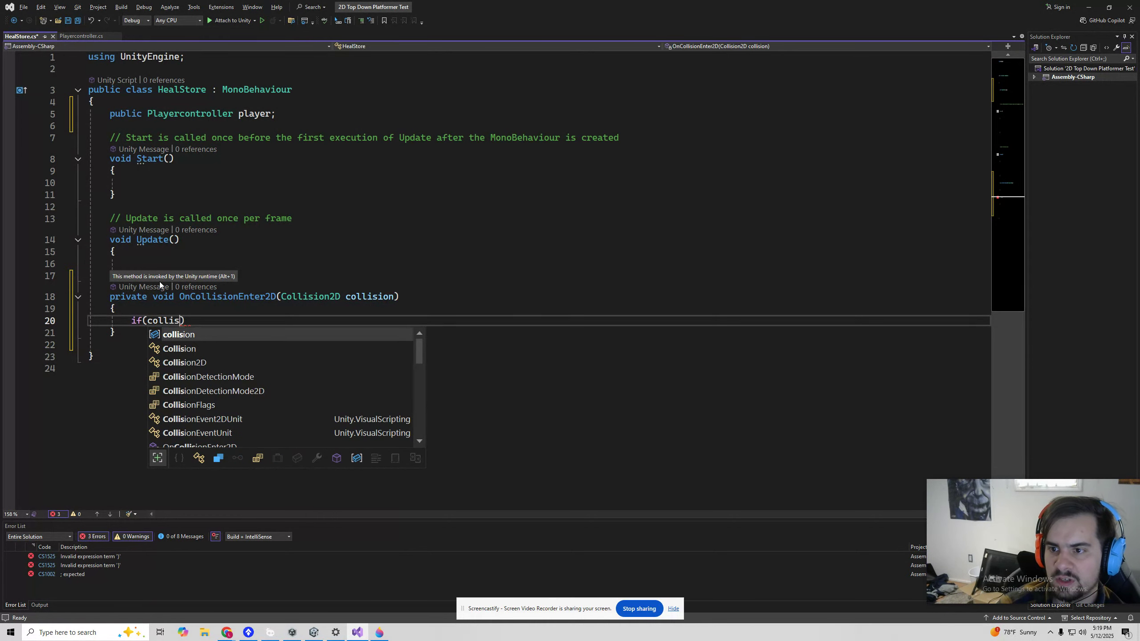
pyautogui.write('ion.ga')
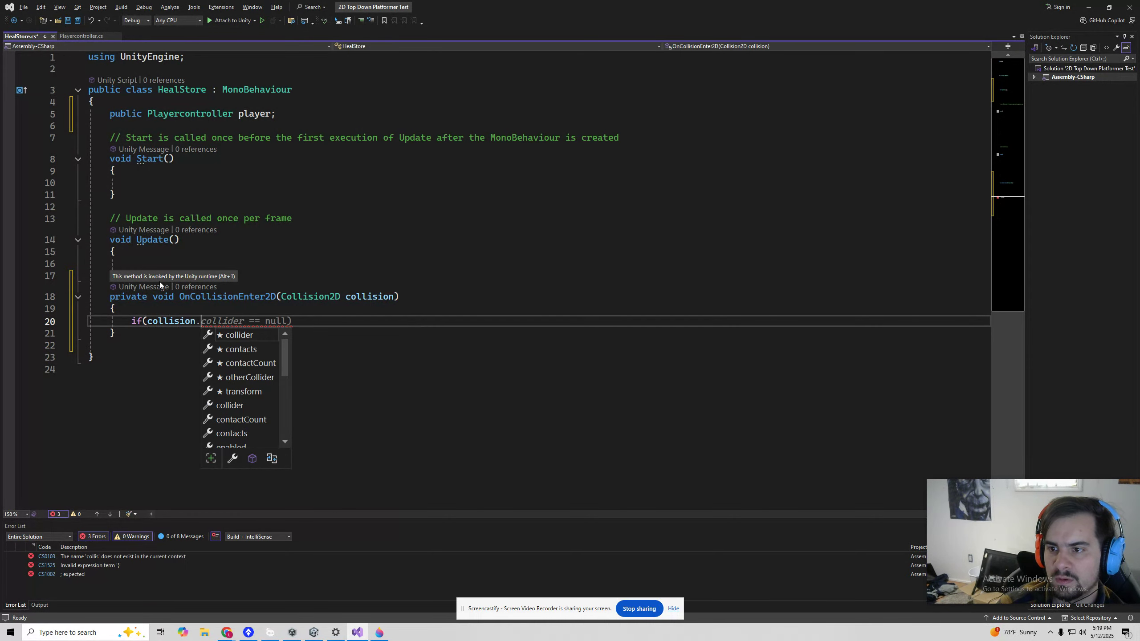
pyautogui.press('Tab')
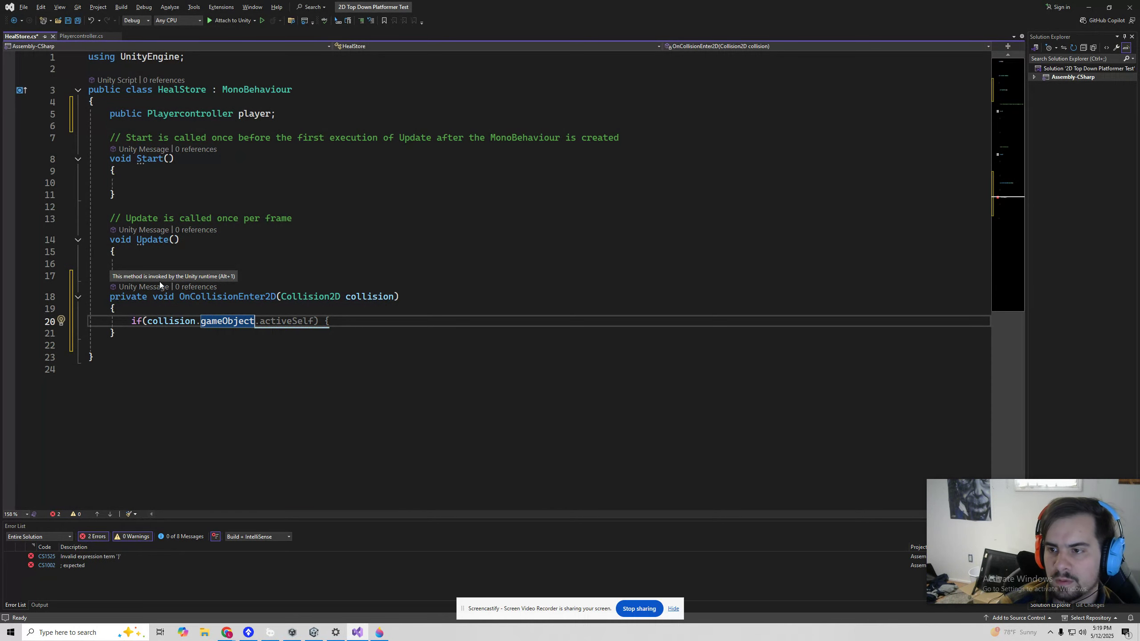
pyautogui.press('Escape')
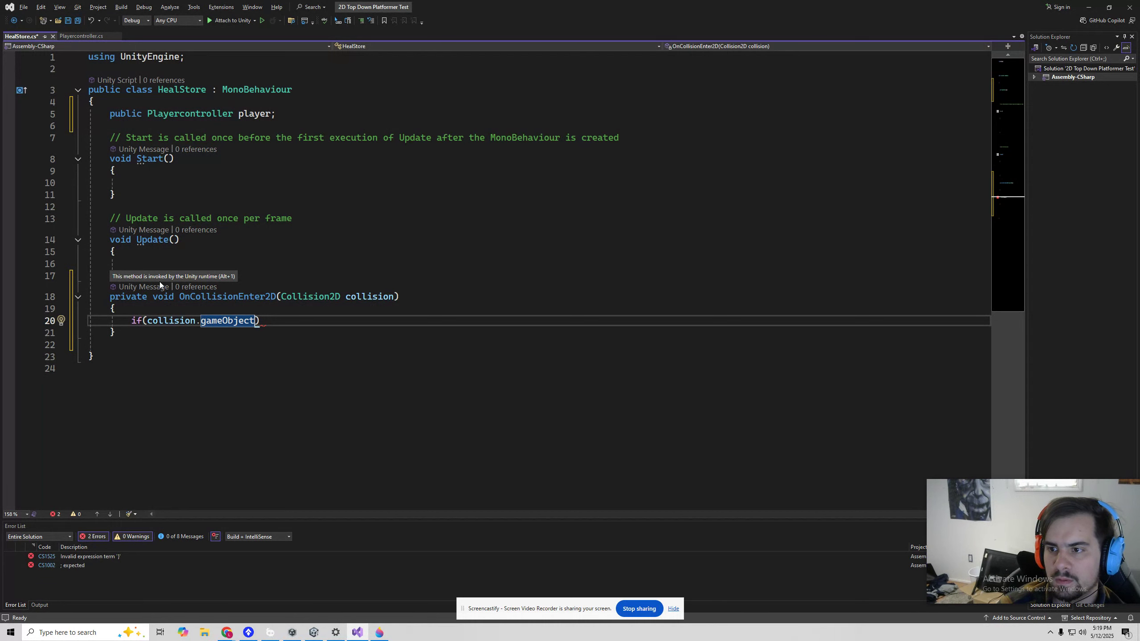
pyautogui.write('== ')
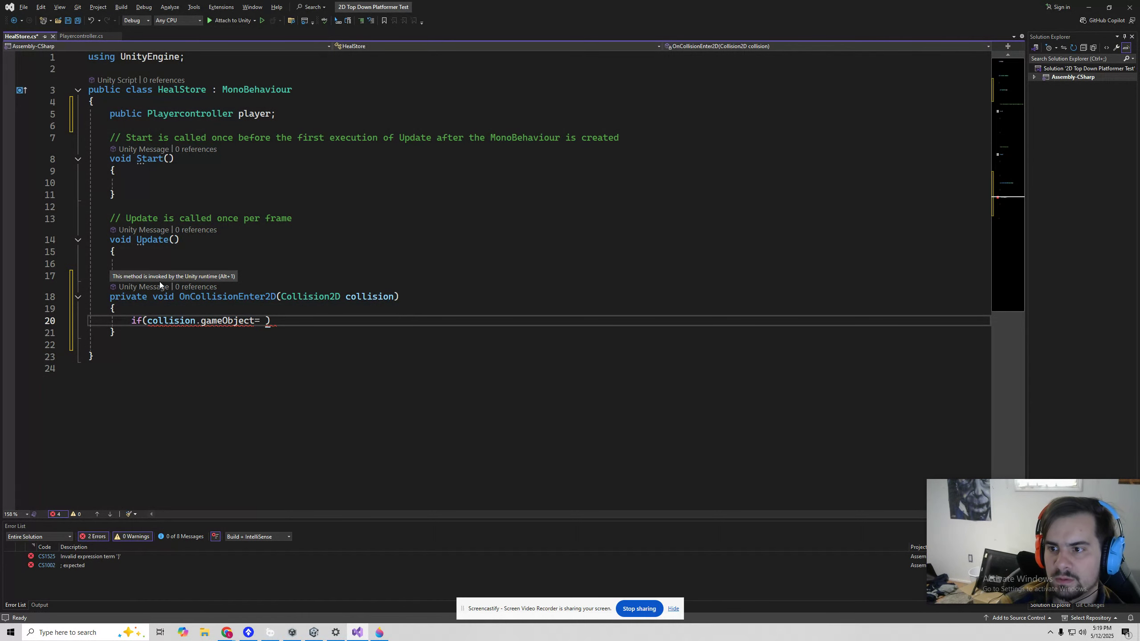
pyautogui.write('player.')
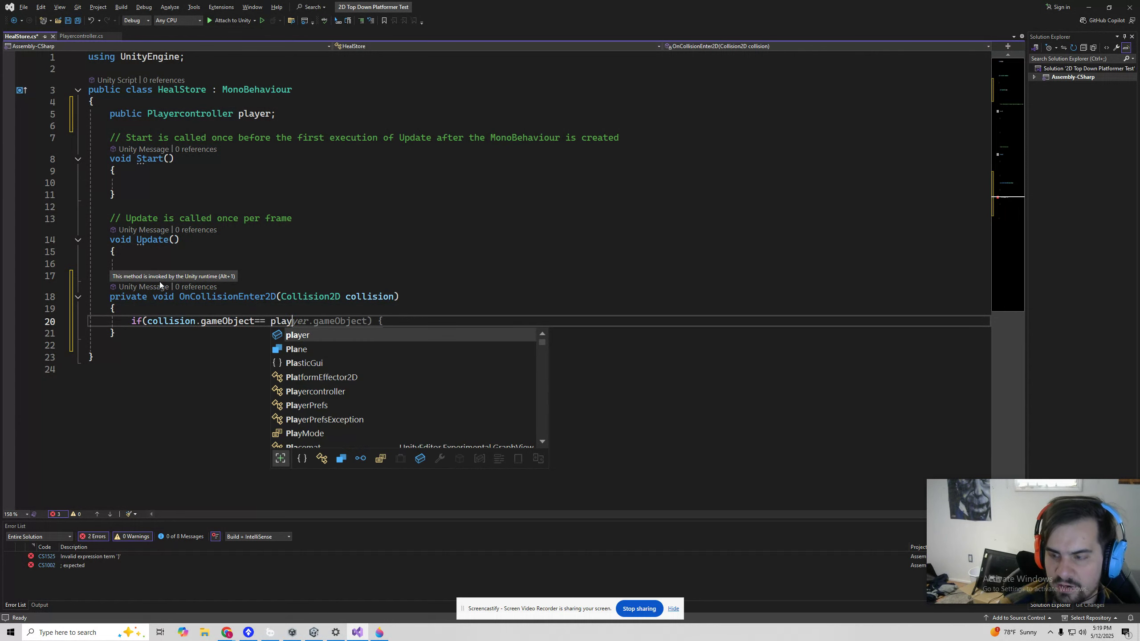
pyautogui.write('g')
pyautogui.press('Tab')
pyautogui.write(')')
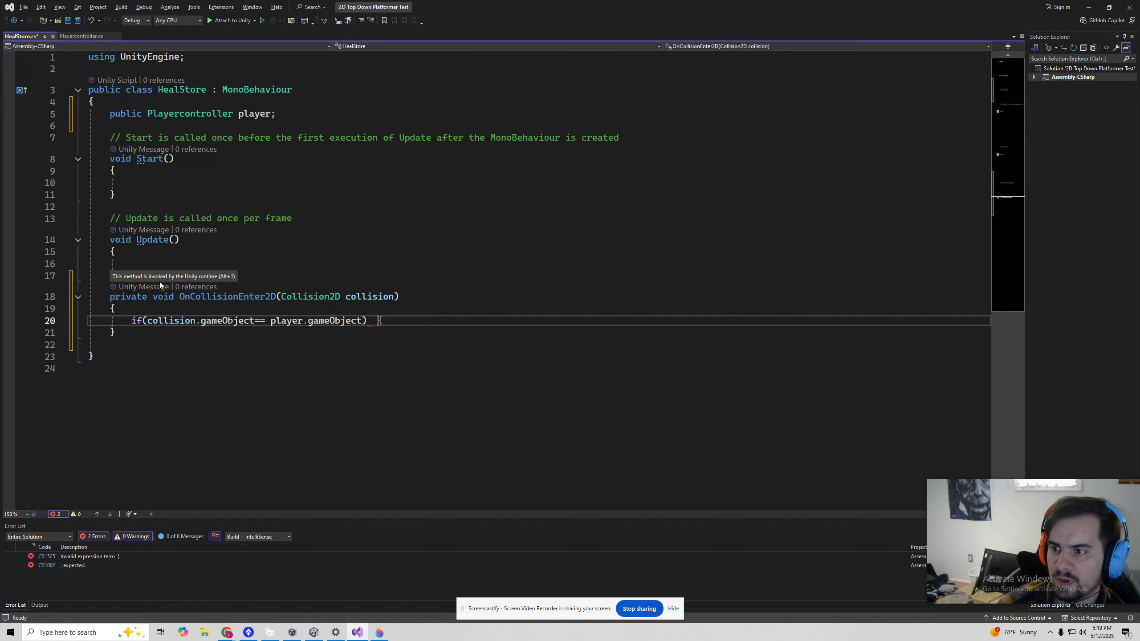
# Add an empty braced body below the collision if condition
pyautogui.press('Left')
pyautogui.press('Return')
pyautogui.write('{')
pyautogui.press('Return')
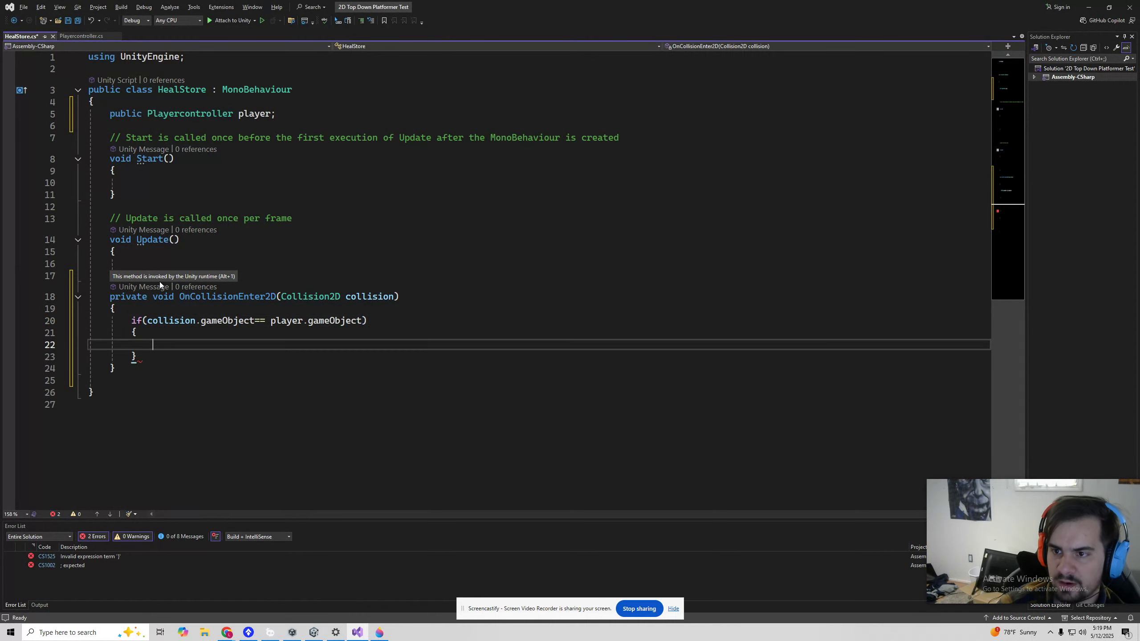
pyautogui.write('if')
pyautogui.press('BackSpace')
pyautogui.press('BackSpace')
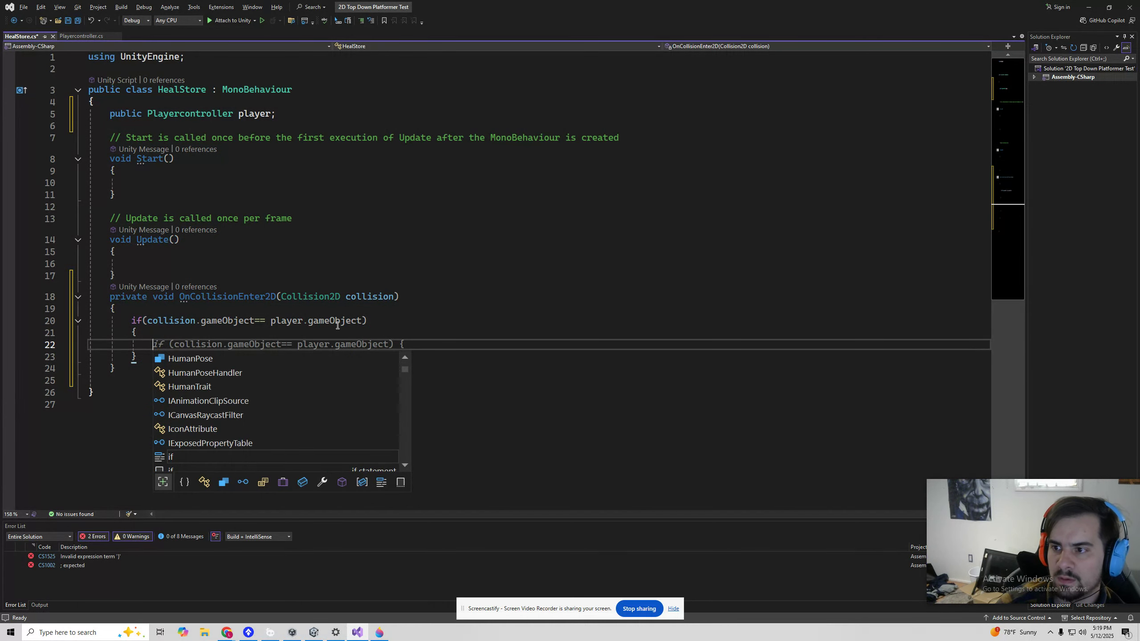
# Extend the collision if condition with && player.money >0
pyautogui.click(363, 321)
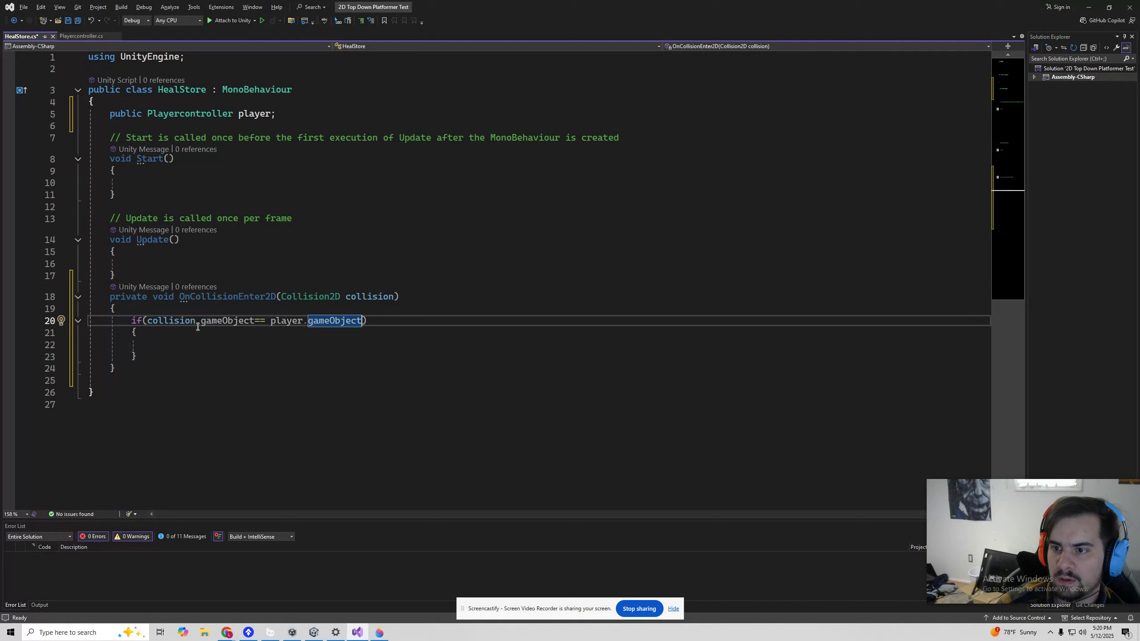
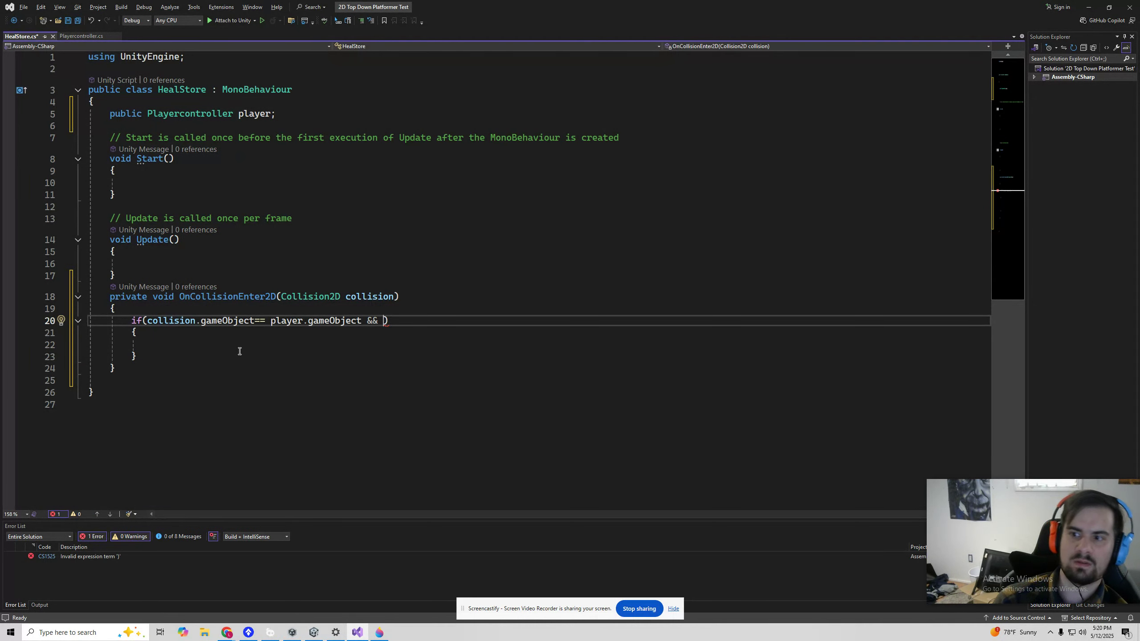
pyautogui.write('player.m')
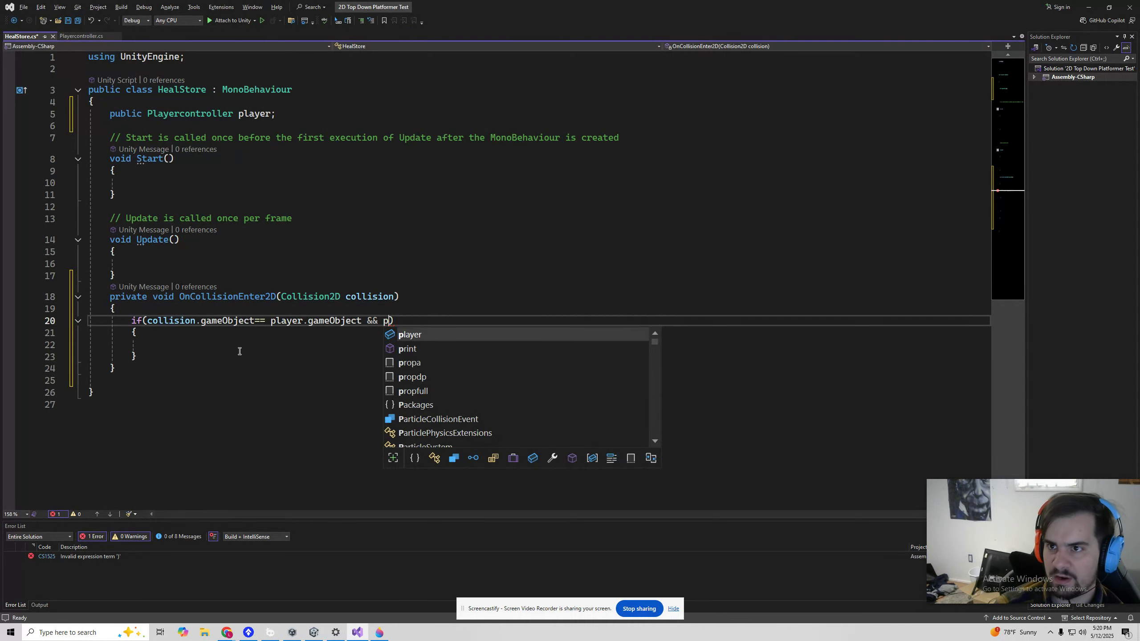
pyautogui.write('oney >0')
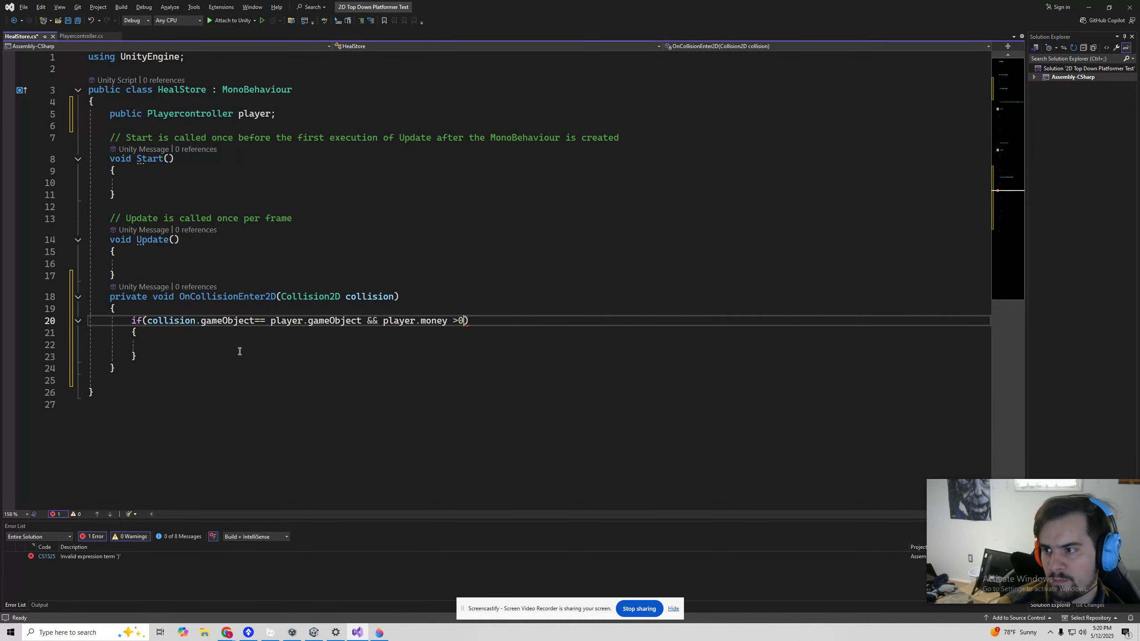
# Call player.loseMoney(1); inside the if body
pyautogui.press('Down')
pyautogui.press('Down')
pyautogui.write('m')
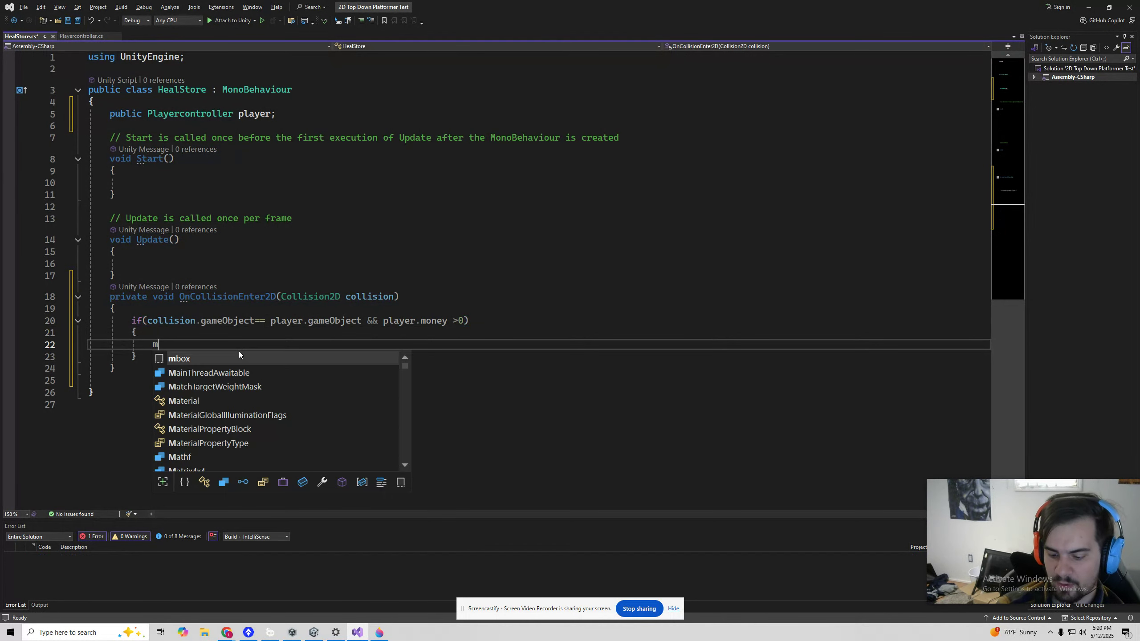
pyautogui.press('BackSpace')
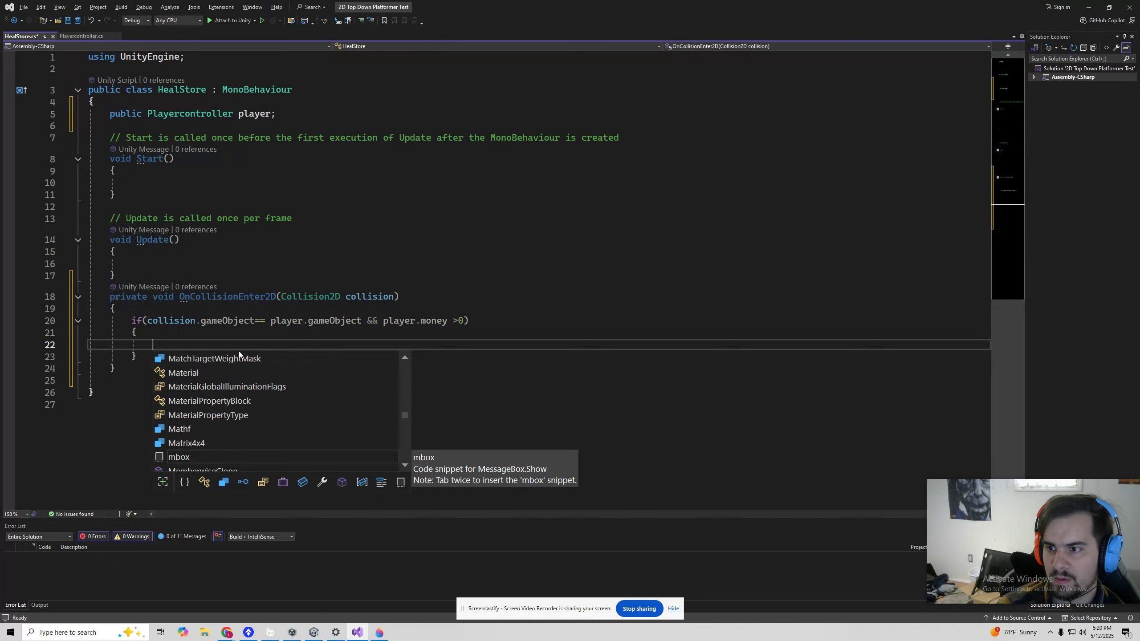
pyautogui.write('player.loseMoney')
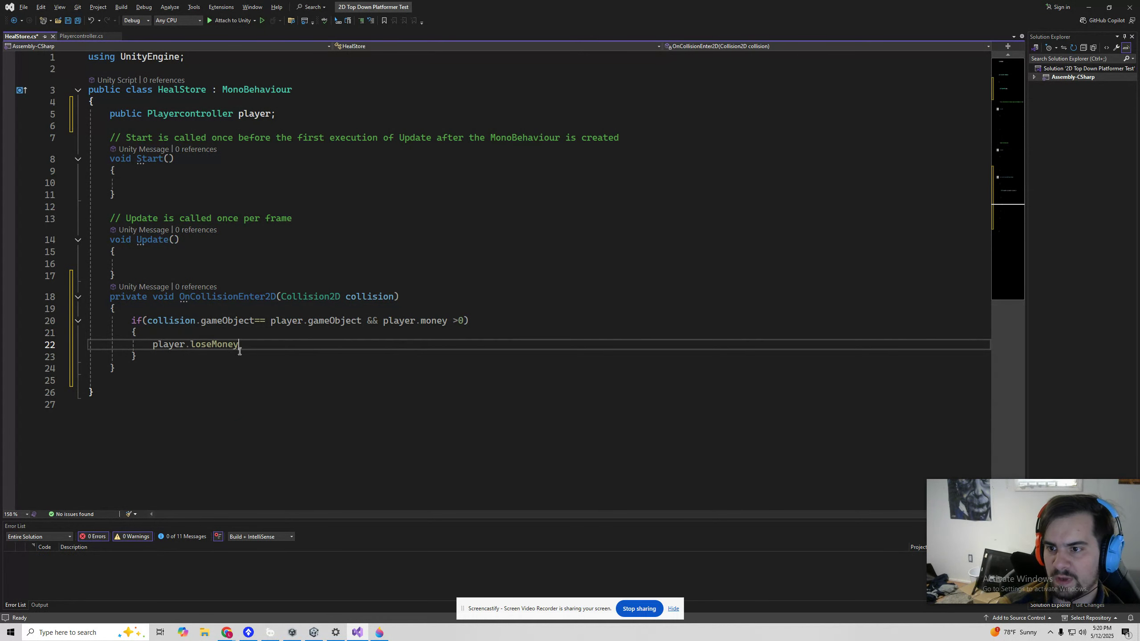
pyautogui.write('(1);')
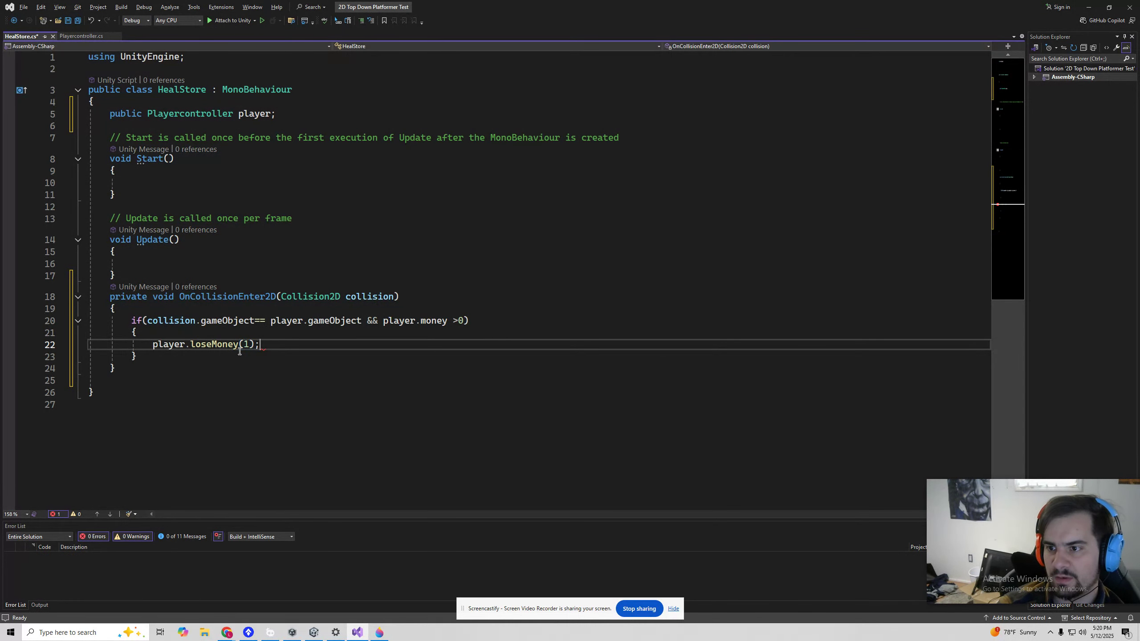
# Begin a second statement, player.gain, on a new line below the loseMoney call
pyautogui.press('Return')
pyautogui.write('[;a')
pyautogui.press('BackSpace')
pyautogui.press('BackSpace')
pyautogui.press('BackSpace')
pyautogui.write('p')
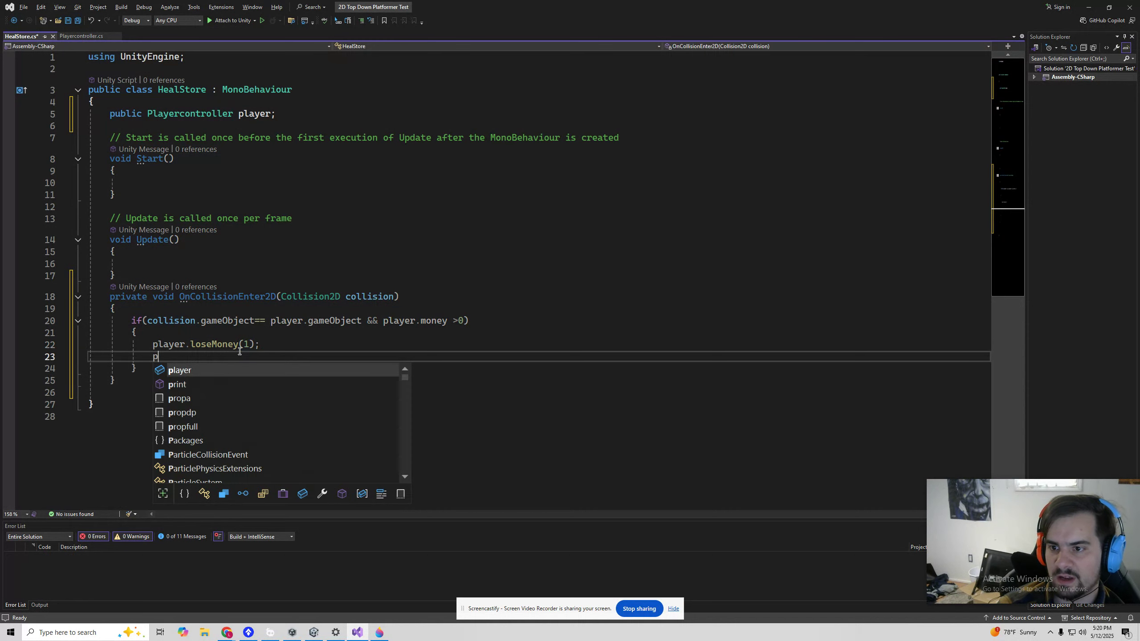
pyautogui.write('layer.gain')
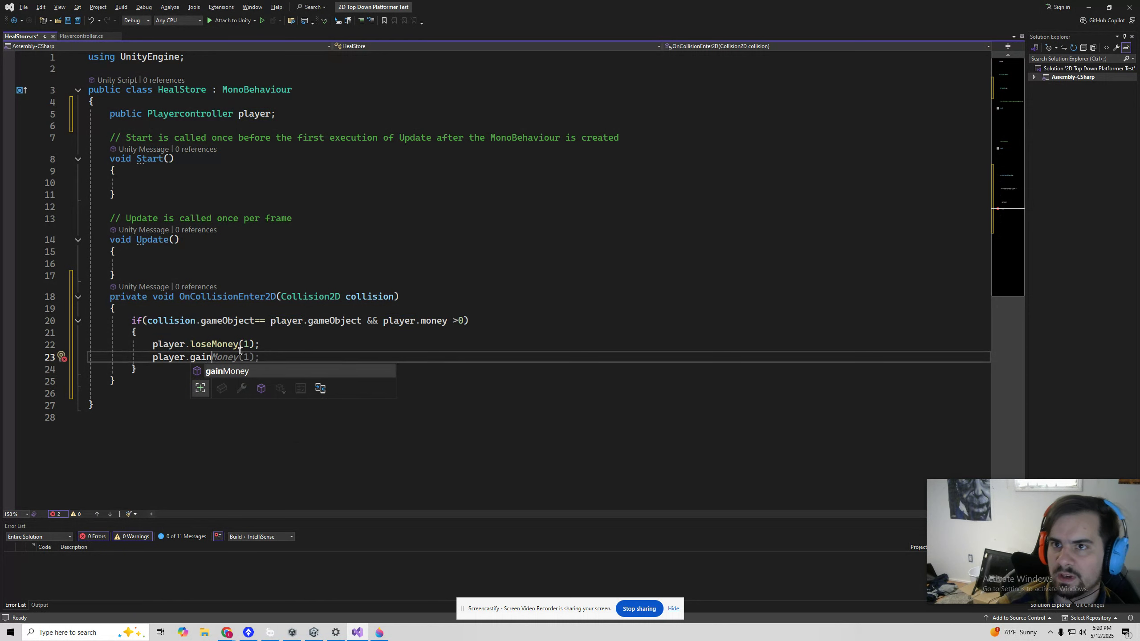
# In Playercontroller.cs, duplicate the gainMoney and loseMoney methods directly below the existing loseMoney method
pyautogui.click(81, 36)
pyautogui.scroll(-9, 176, 339)
pyautogui.scroll(5, 175, 339)
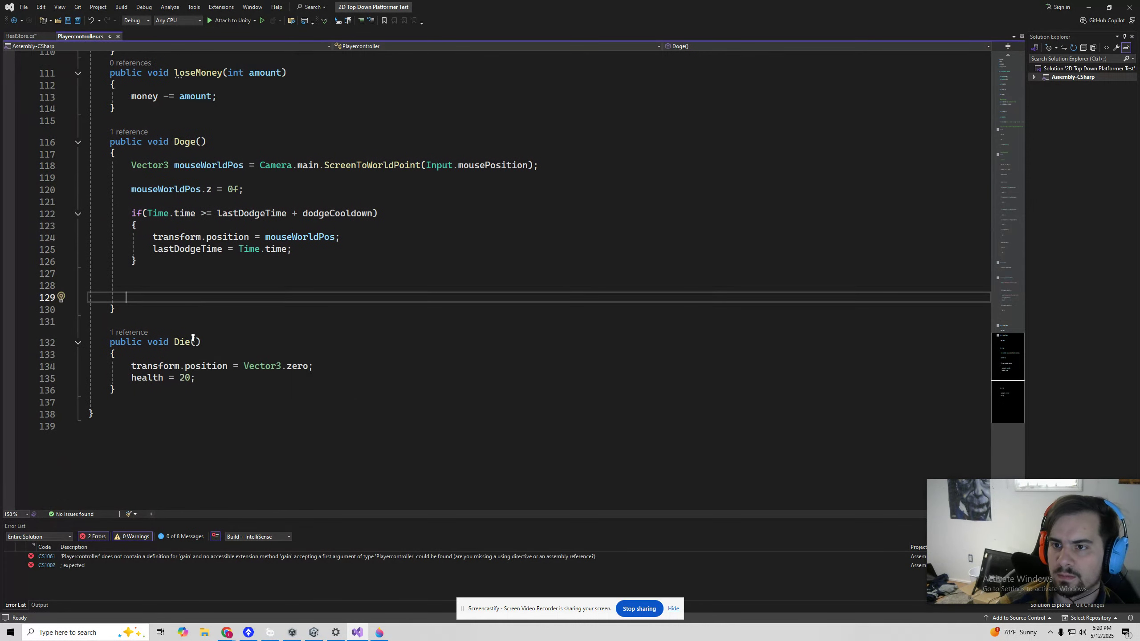
pyautogui.scroll(9, 197, 343)
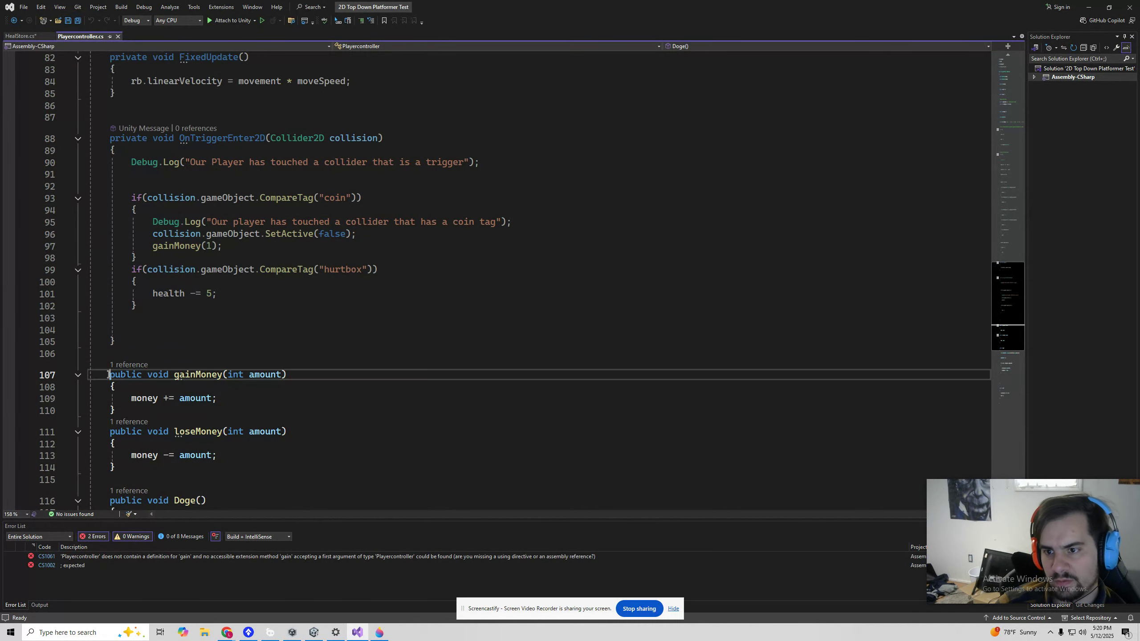
pyautogui.moveTo(109, 375); pyautogui.dragTo(144, 469)
pyautogui.hotkey('ctrl', 'c')
pyautogui.scroll(-3, 140, 472)
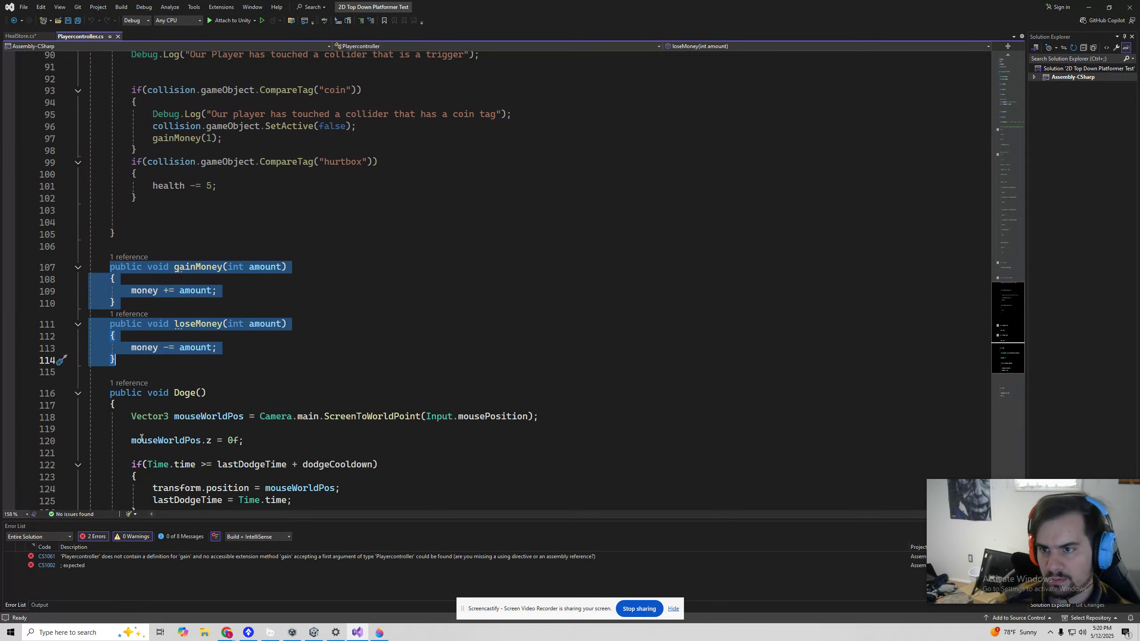
pyautogui.click(151, 358)
pyautogui.press('Return')
pyautogui.press('Return')
pyautogui.press('Return')
pyautogui.press('BackSpace')
pyautogui.press('BackSpace')
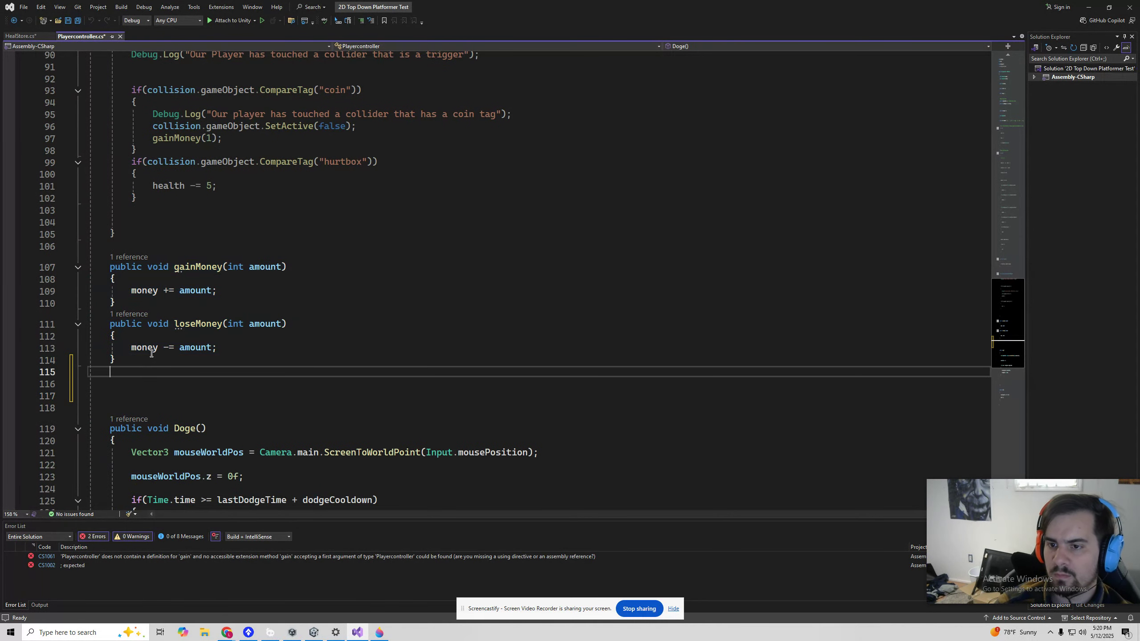
pyautogui.hotkey('ctrl', 'v')
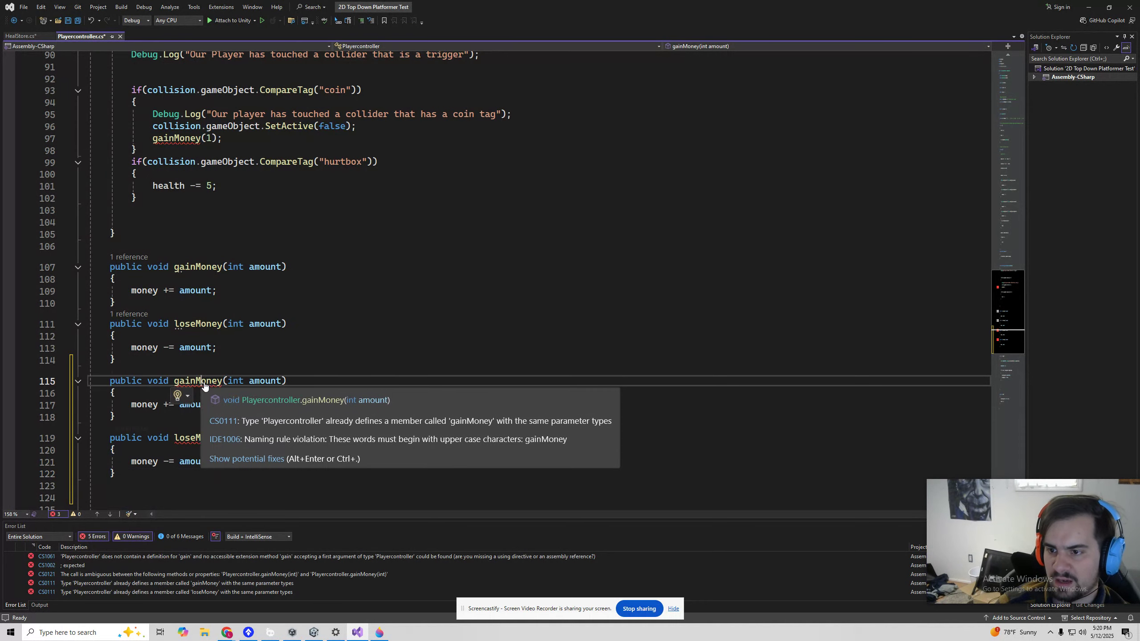
# Rename the duplicated gainMoney method to gainHealth
pyautogui.click(206, 385)
pyautogui.press('BackSpace')
pyautogui.press('BackSpace')
pyautogui.press('BackSpace')
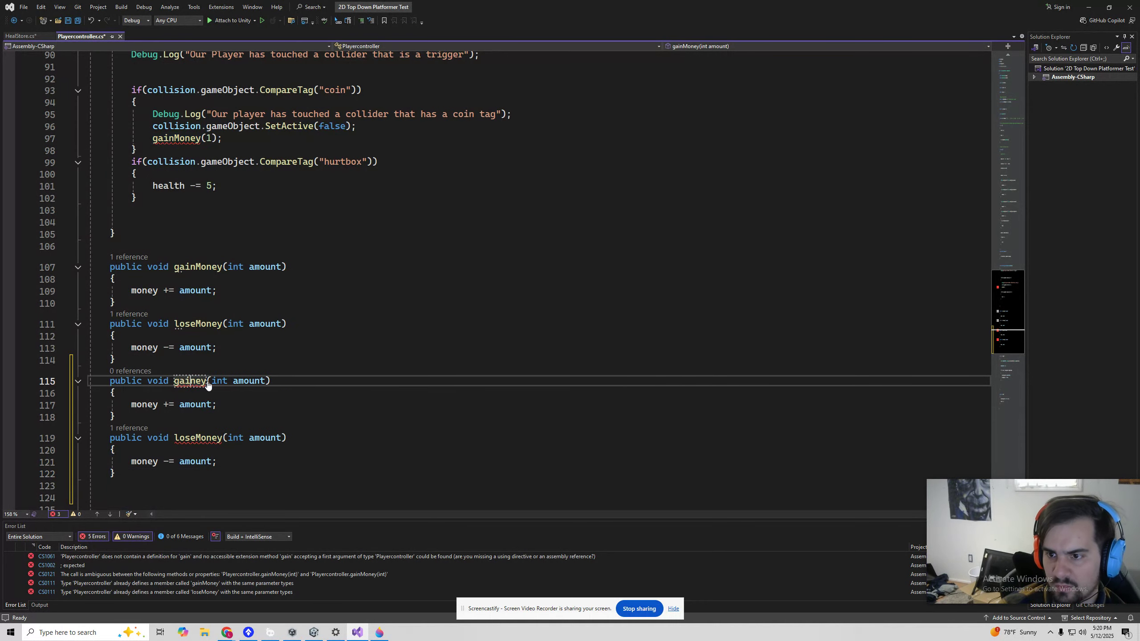
pyautogui.press('Delete')
pyautogui.press('Delete')
pyautogui.press('Delete')
pyautogui.write('nH')
pyautogui.press('BackSpace')
pyautogui.write('G')
pyautogui.press('BackSpace')
pyautogui.write('Health')
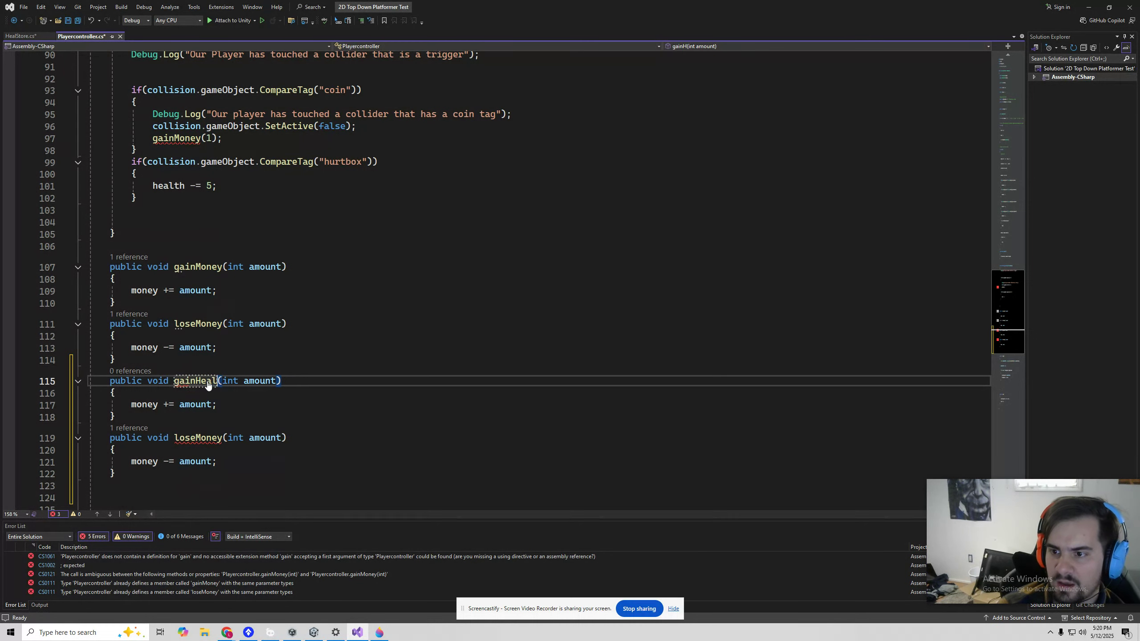
# Make the gainHealth body add to health instead of money, as health += amount;
pyautogui.press('Down')
pyautogui.doubleClick(144, 404)
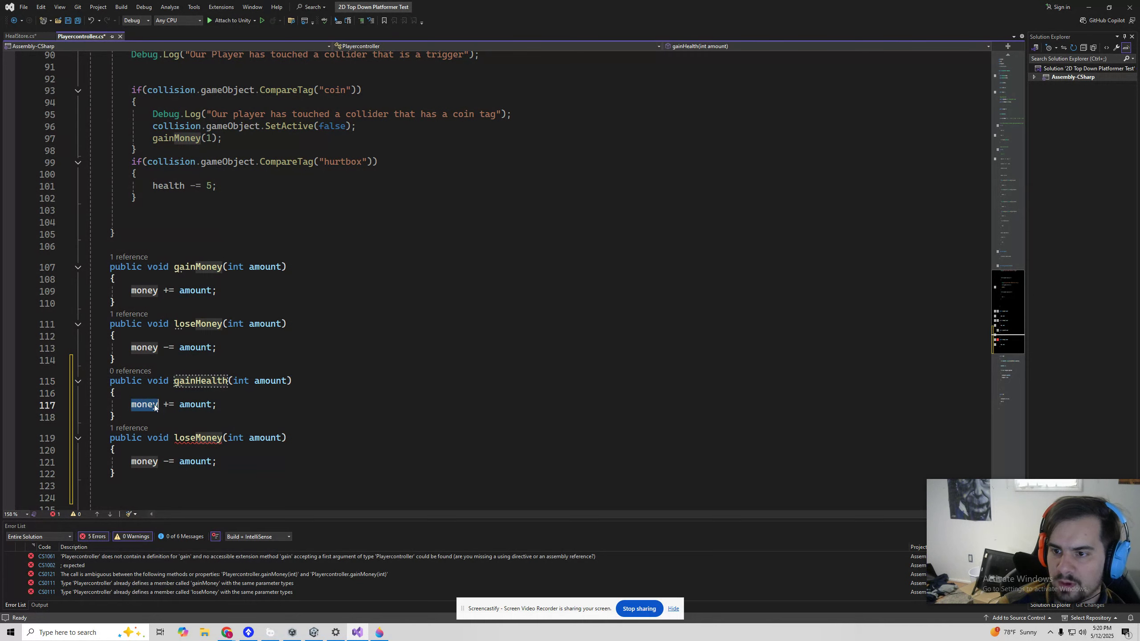
pyautogui.write('health')
pyautogui.press('Escape')
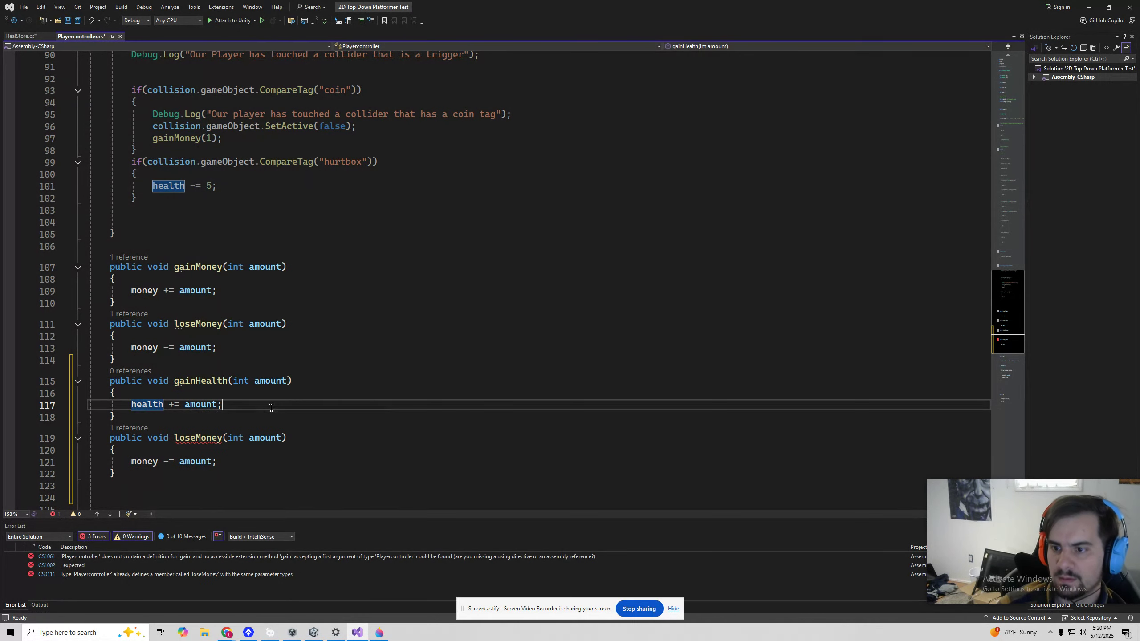
# Rename the duplicated loseMoney method to loseHealth and change its body to health -= amount;
pyautogui.doubleClick(203, 438)
pyautogui.write('loseHealth')
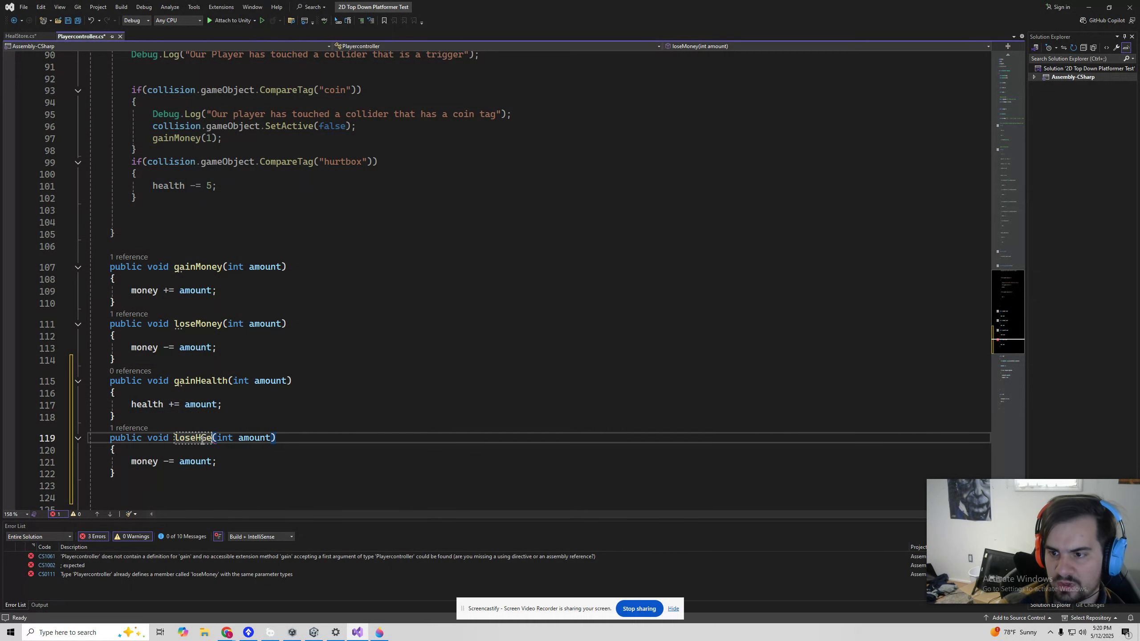
pyautogui.doubleClick(153, 461)
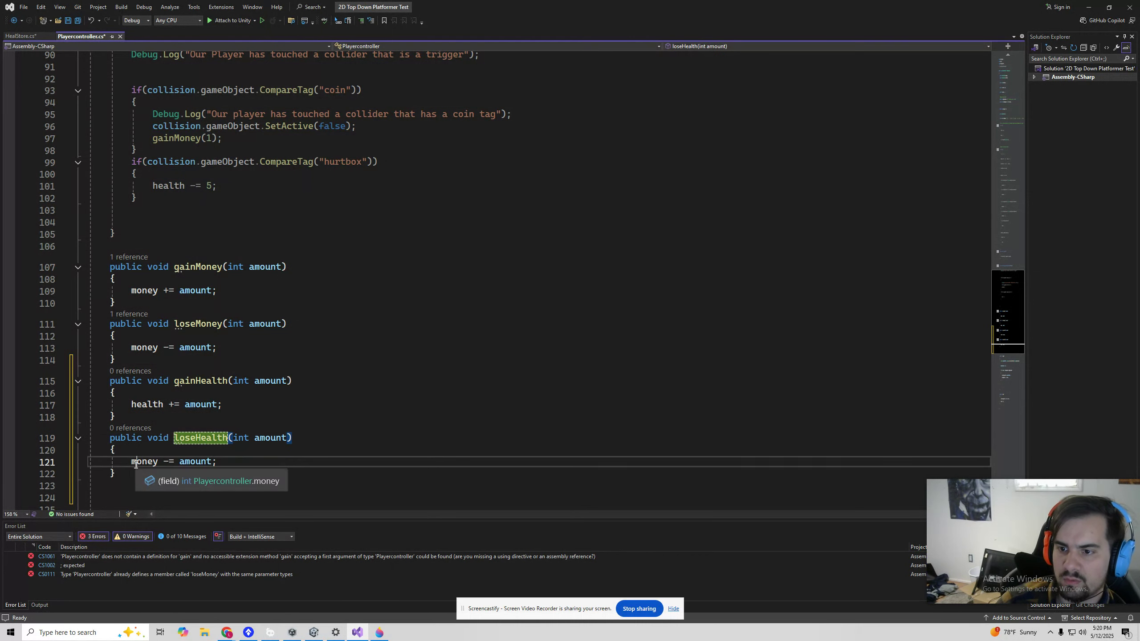
pyautogui.write('heal')
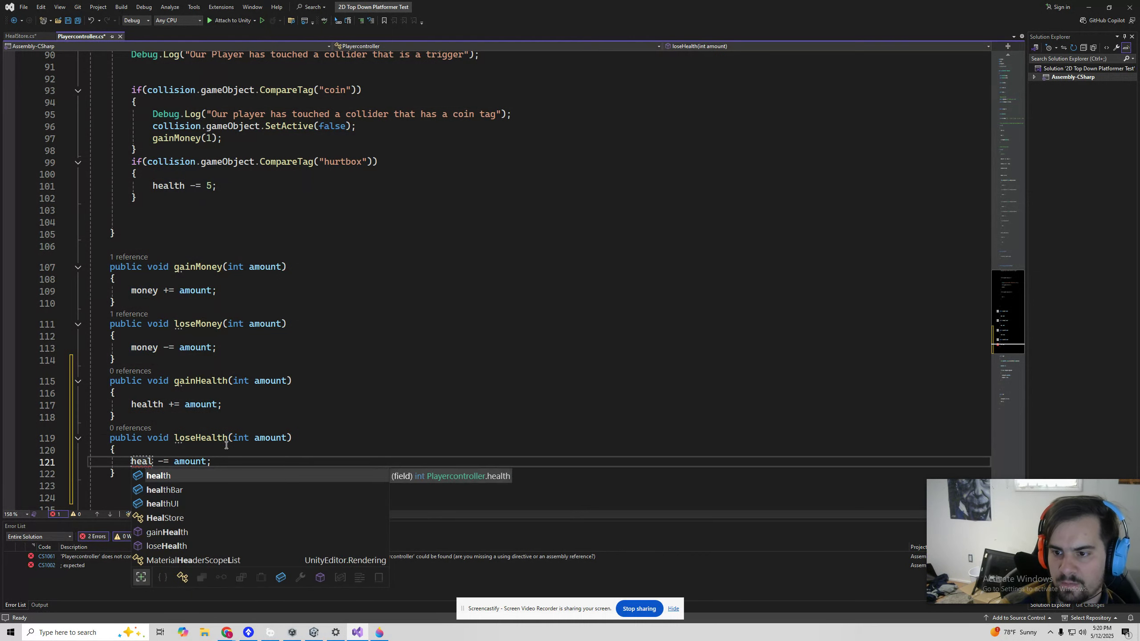
pyautogui.press('Tab')
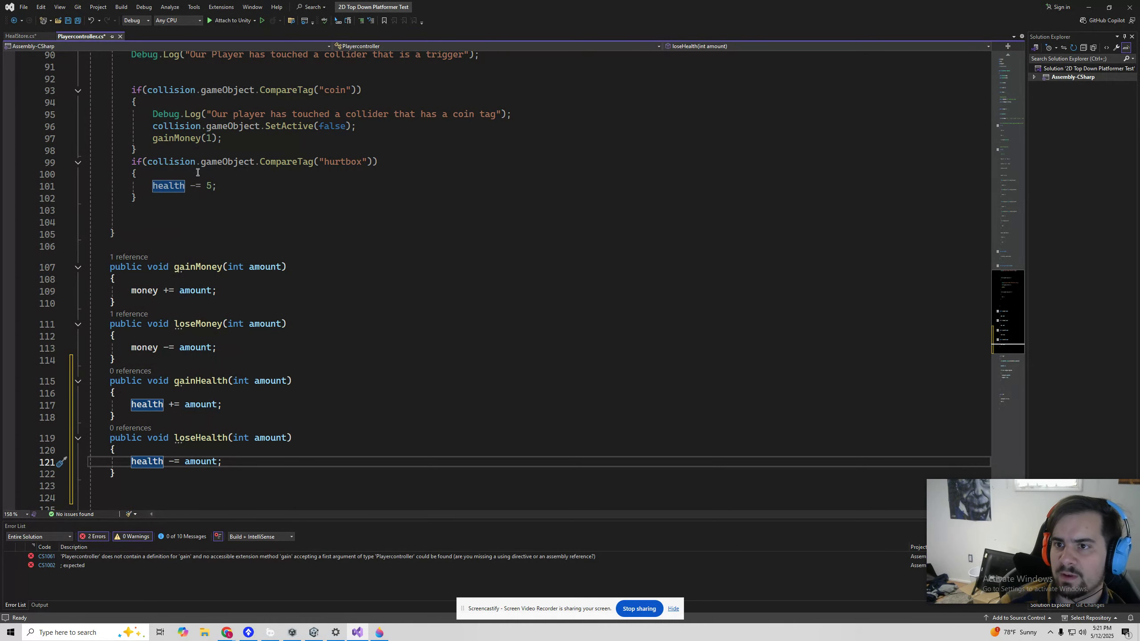
# Replace the direct health subtraction in the hurtbox trigger condition with the call loseHealth(5);
pyautogui.click(176, 186)
pyautogui.moveTo(152, 185); pyautogui.dragTo(217, 185)
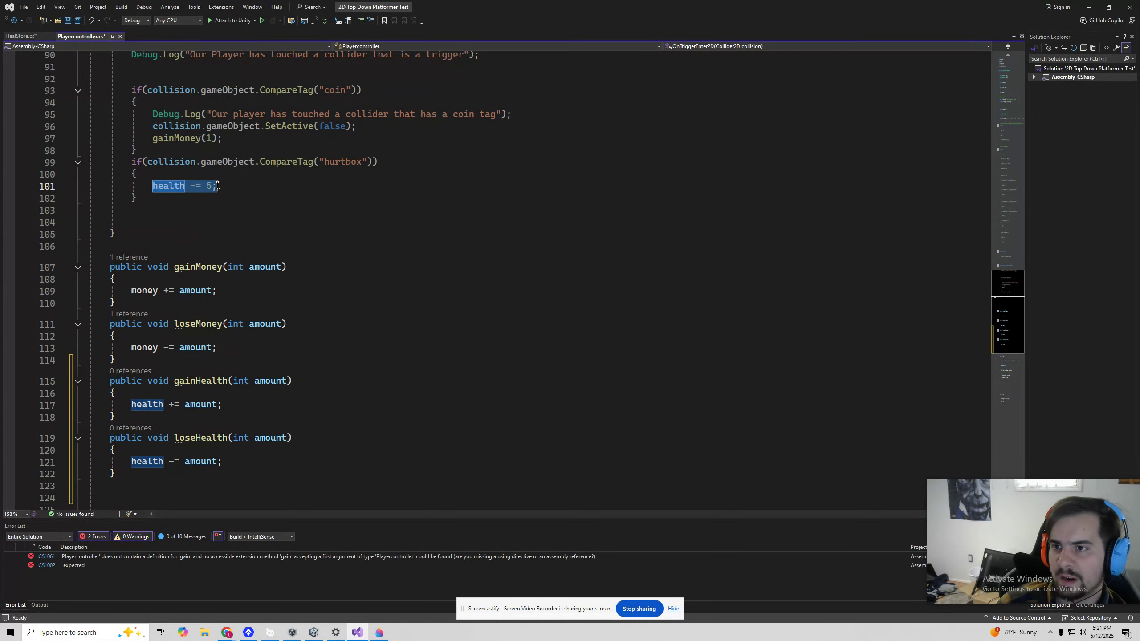
pyautogui.write('loseG;')
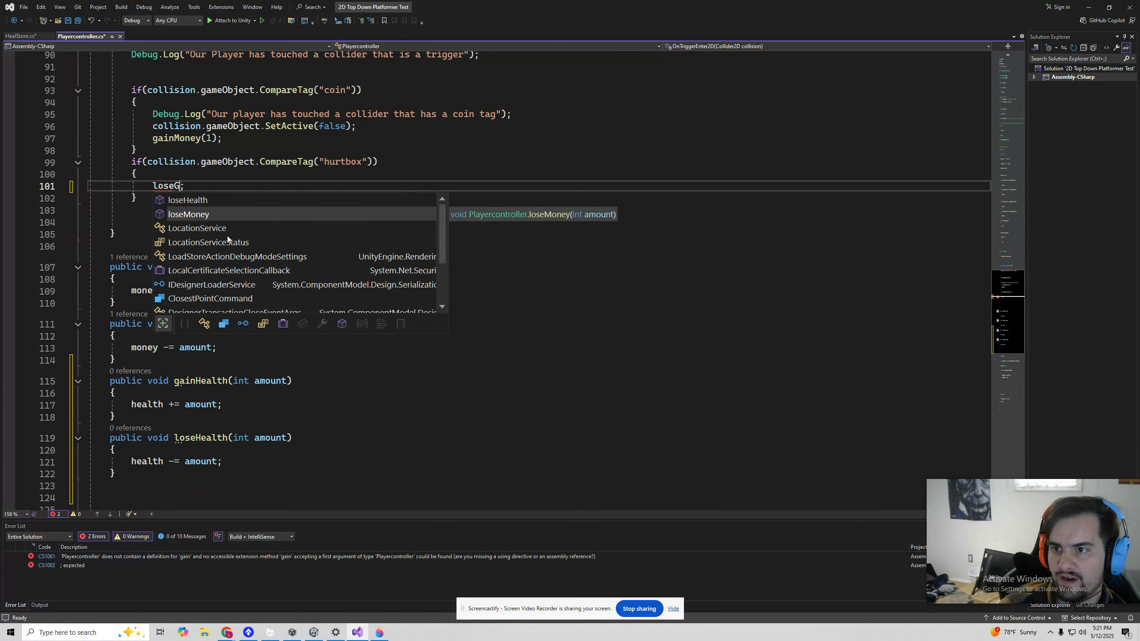
pyautogui.press('Tab')
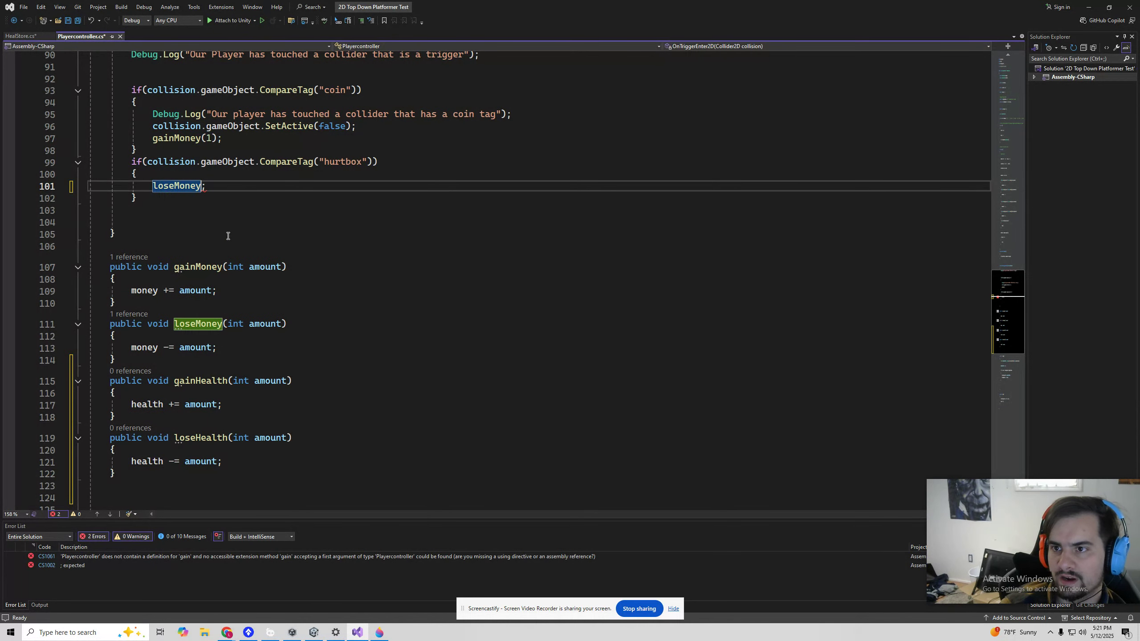
pyautogui.press('BackSpace')
pyautogui.press('BackSpace')
pyautogui.press('BackSpace')
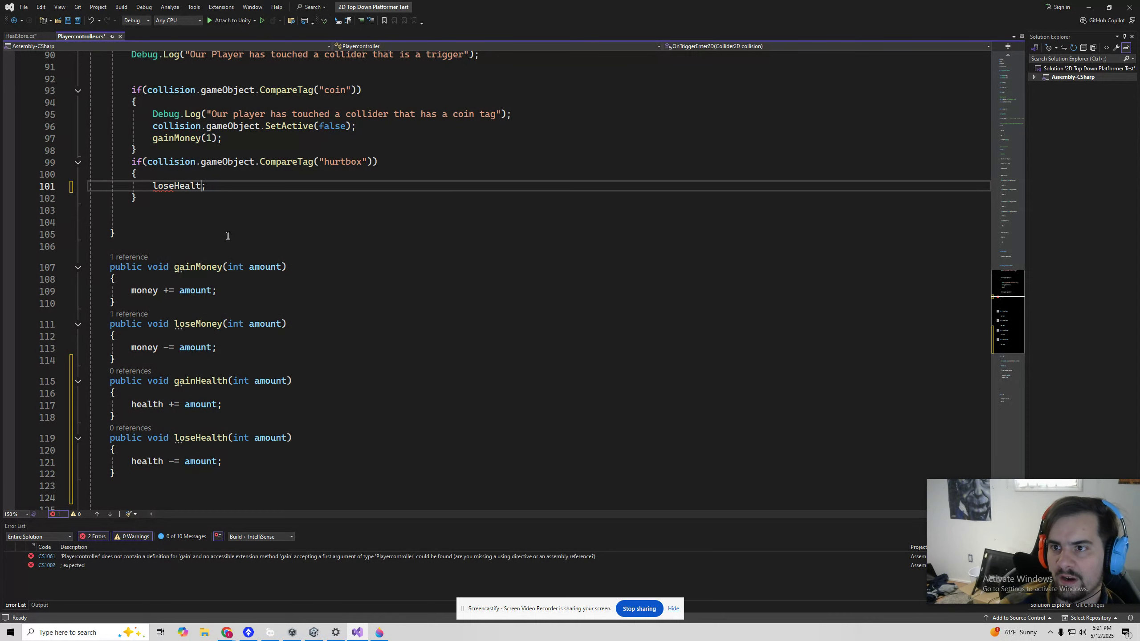
pyautogui.write('h(5)')
pyautogui.click(231, 246)
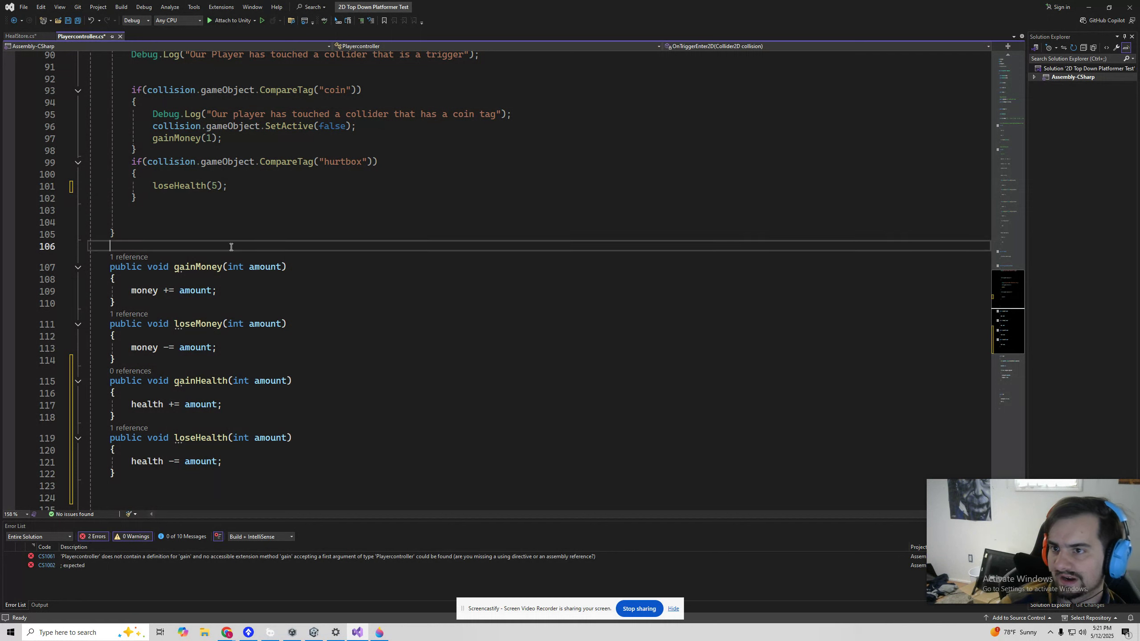
# Save all open scripts, including the new health methods in Playercontroller.cs
pyautogui.moveTo(96, 267); pyautogui.dragTo(219, 429)
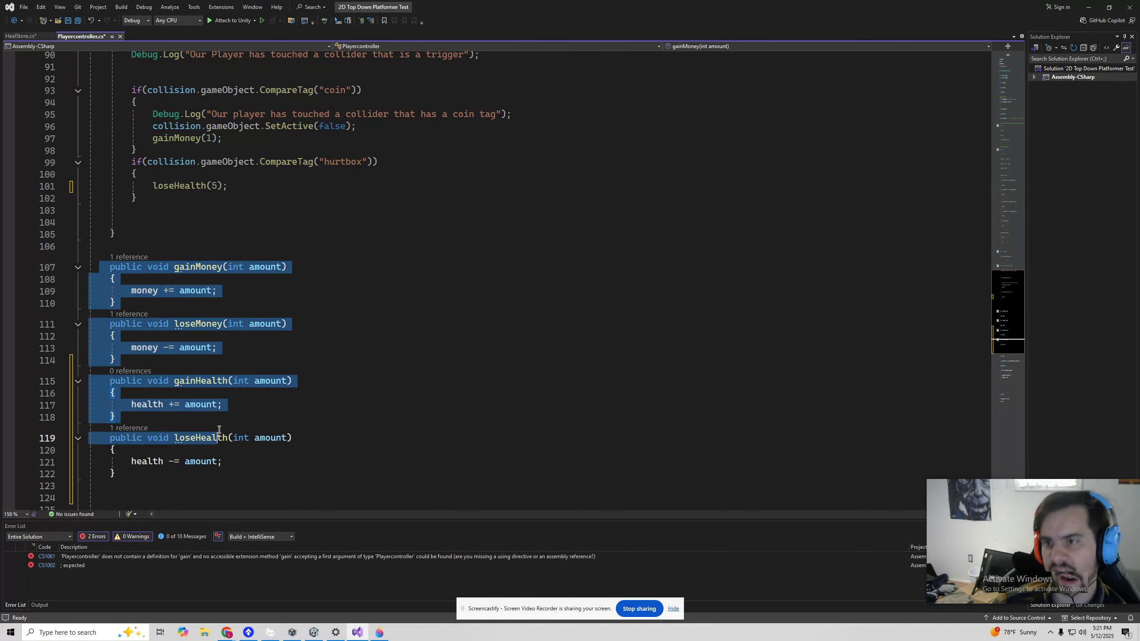
pyautogui.doubleClick(175, 188)
pyautogui.click(77, 20)
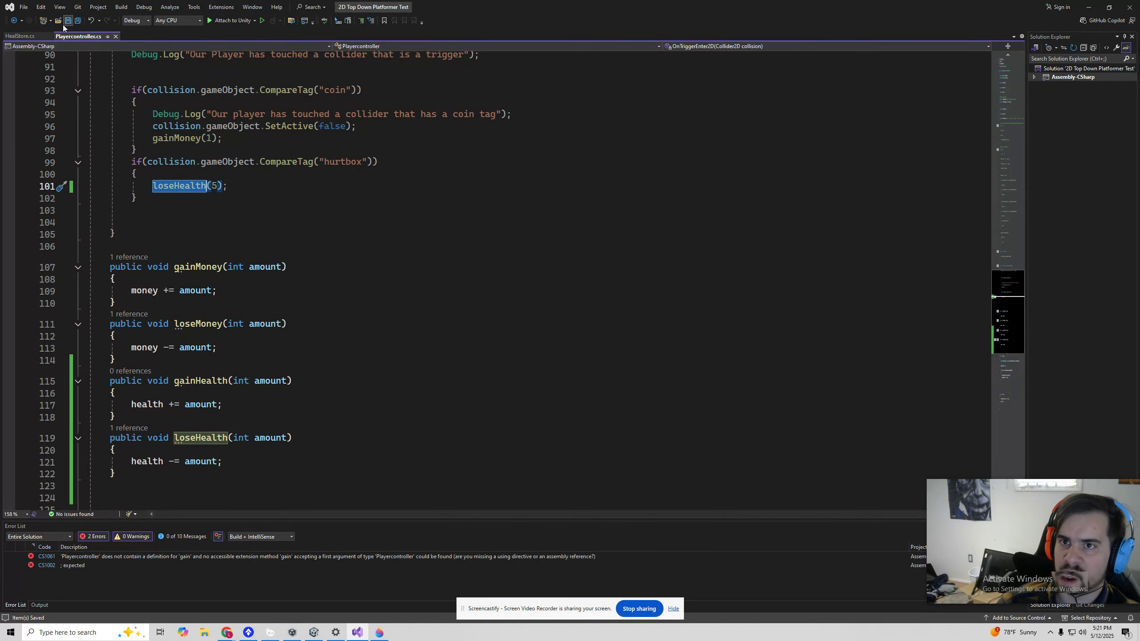
# In HealStore.cs, complete the unfinished statement below loseMoney as player.gainHealth(20); and save the script
pyautogui.click(25, 37)
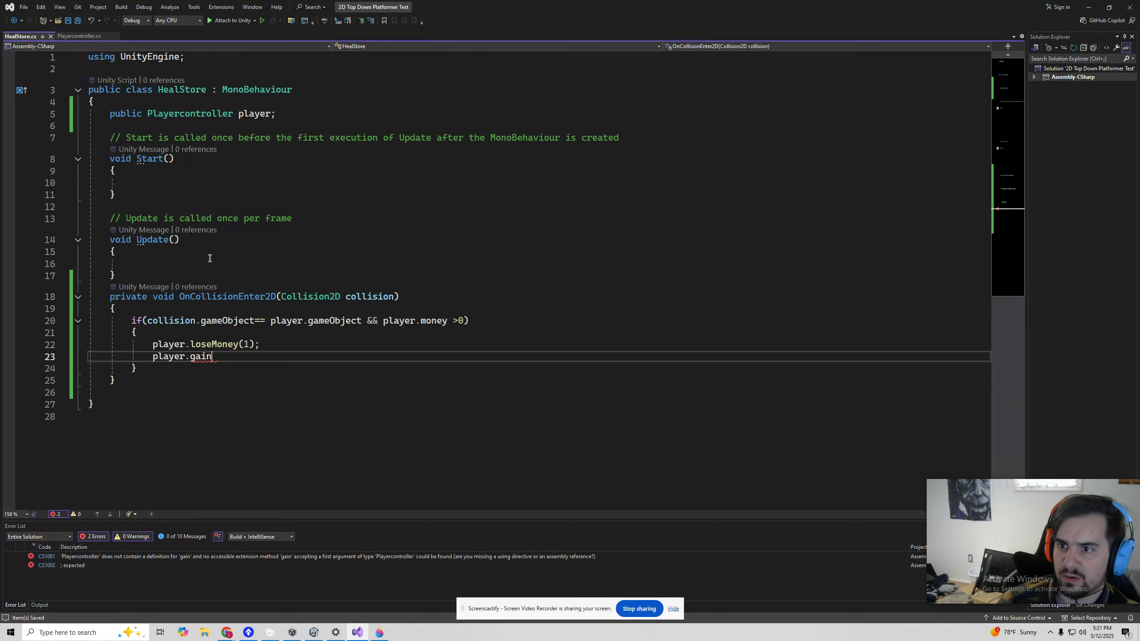
pyautogui.doubleClick(209, 355)
pyautogui.press('BackSpace')
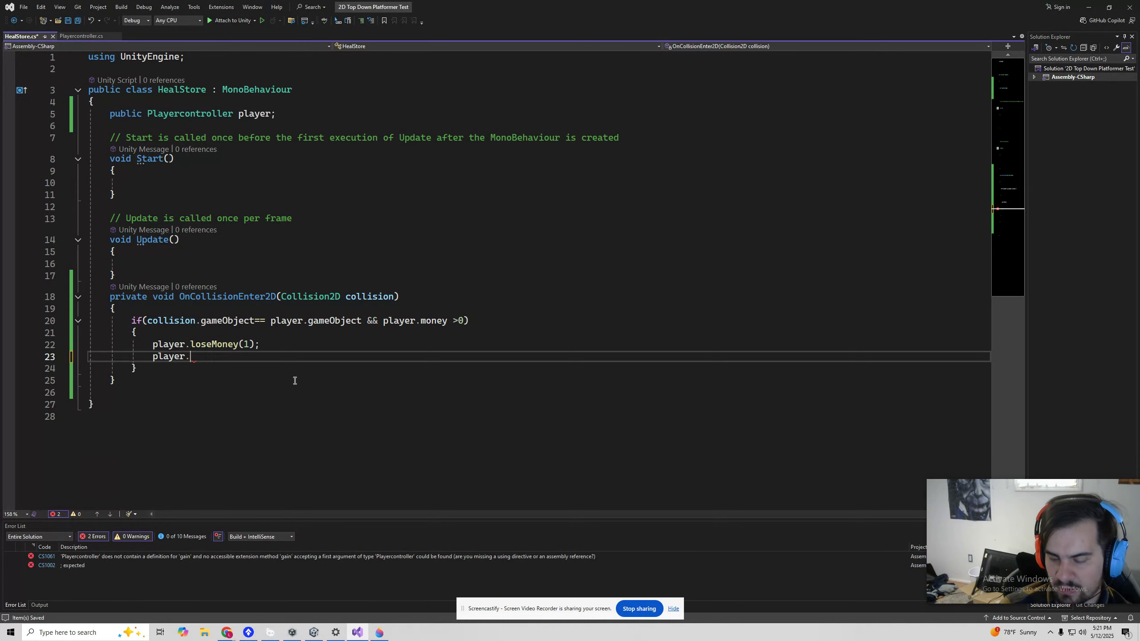
pyautogui.write('gainHealth(')
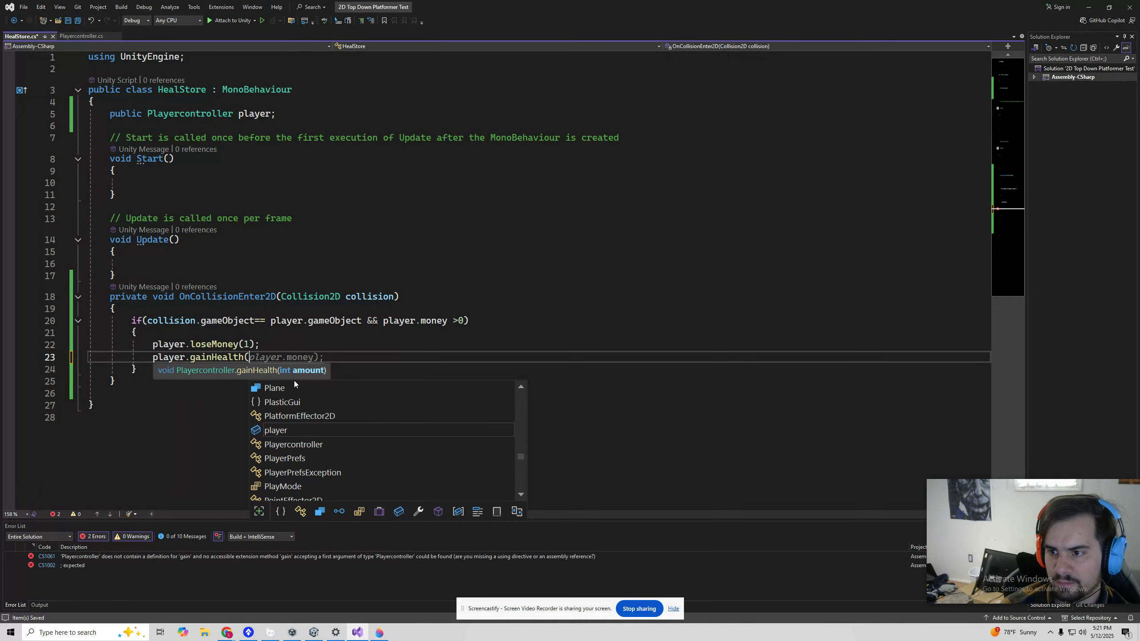
pyautogui.write('20);')
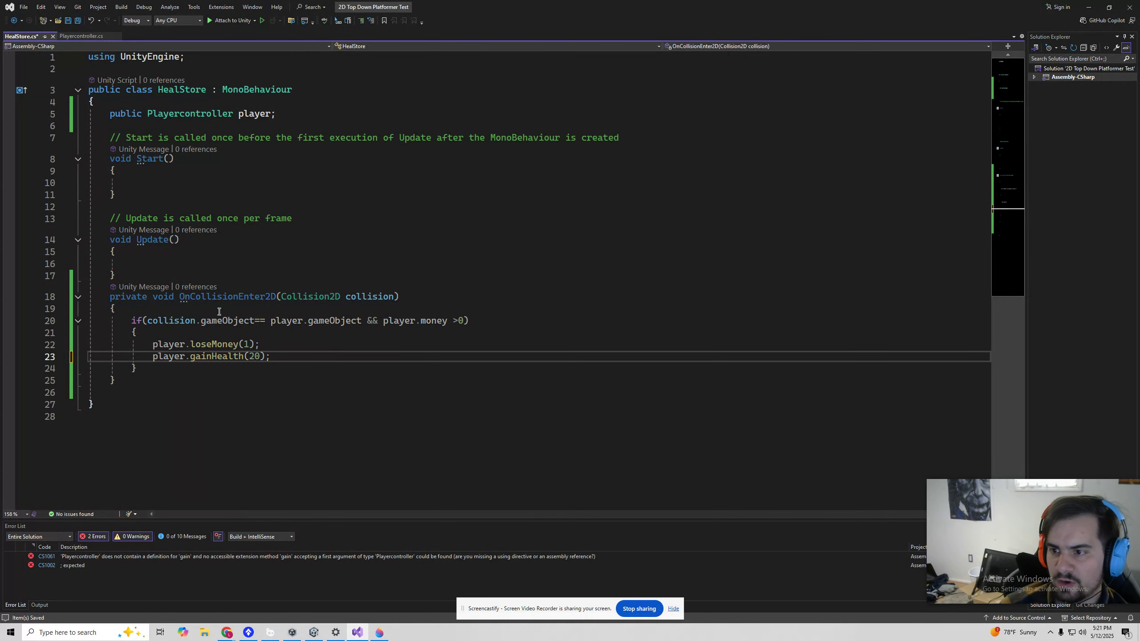
pyautogui.click(78, 20)
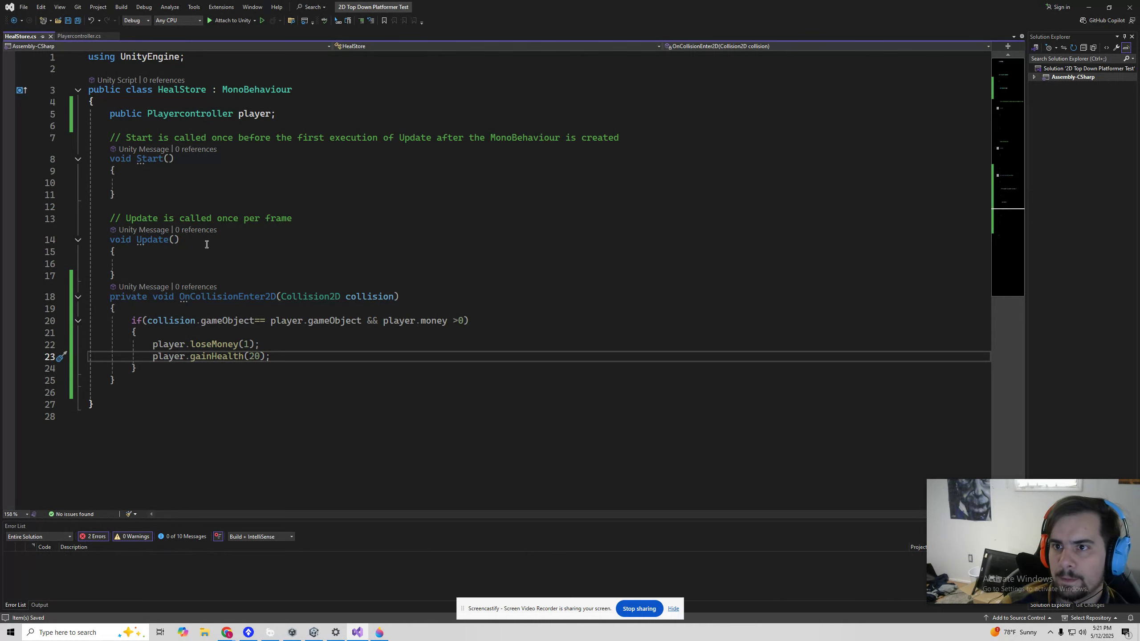
# Switch to the Unity editor with the 2D Top Down Platformer Test project
pyautogui.hotkey('alt', 'Tab')
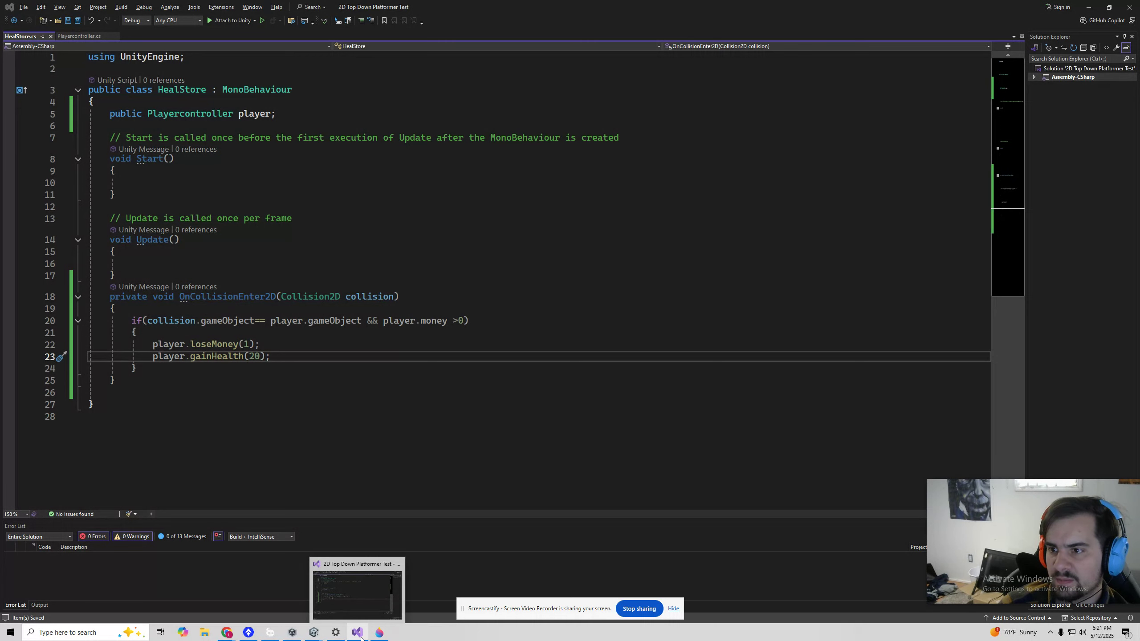
pyautogui.click(379, 632)
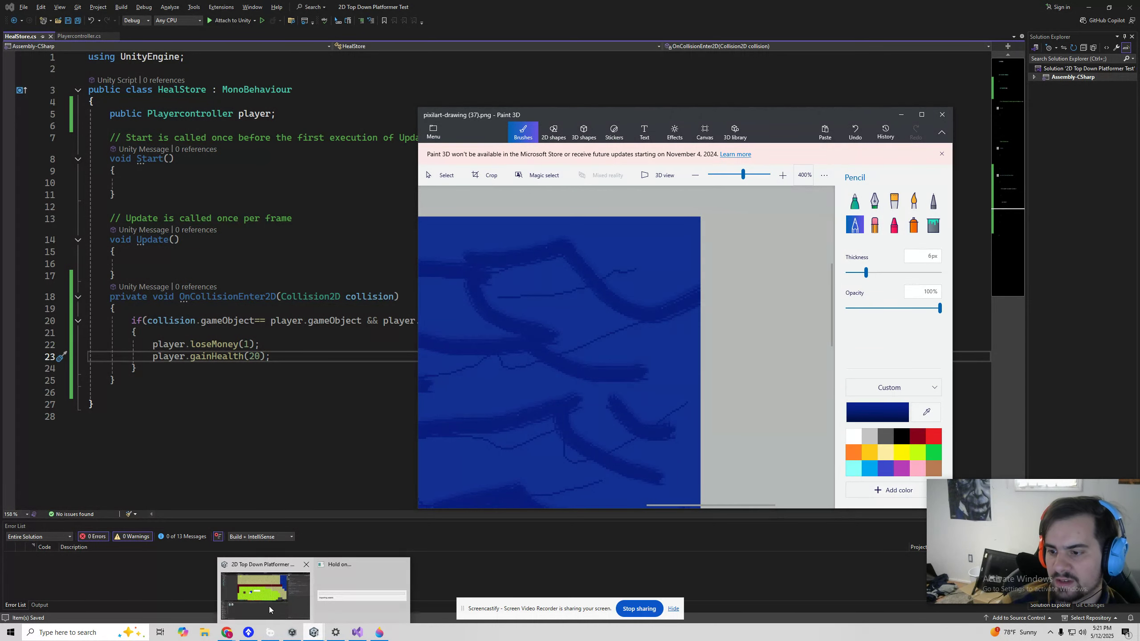
pyautogui.moveTo(310, 627)
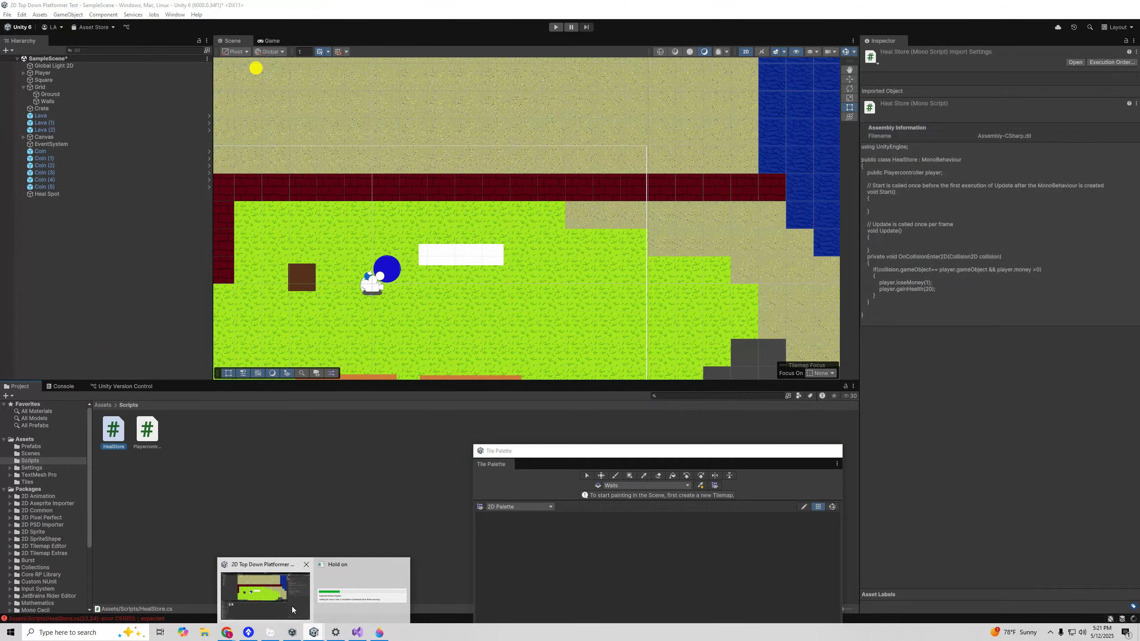
pyautogui.click(293, 606)
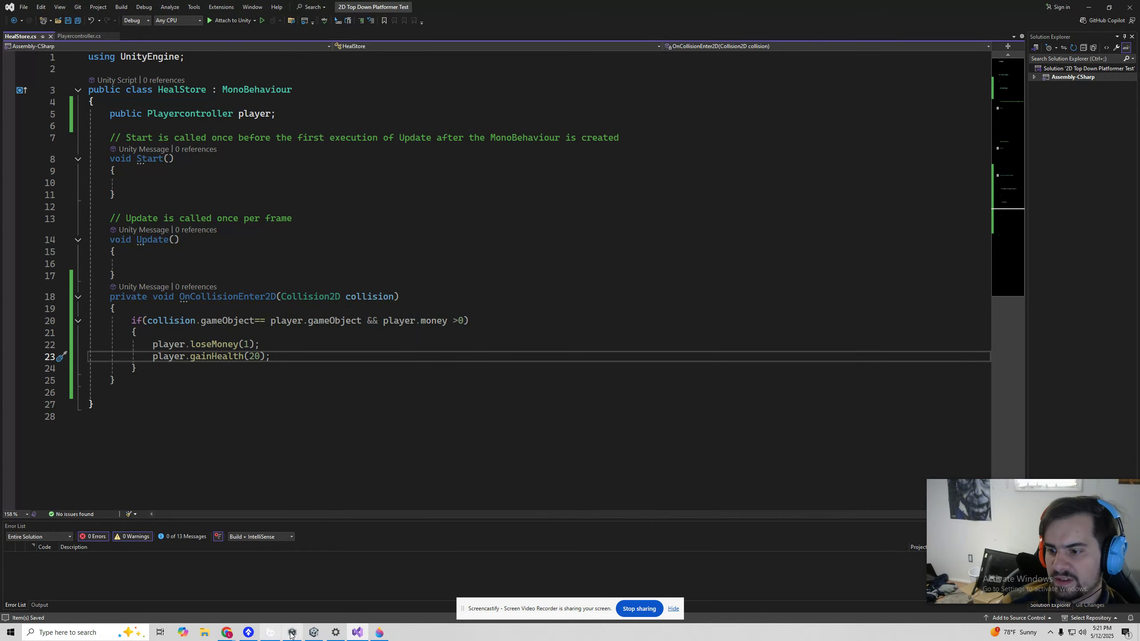
pyautogui.click(314, 632)
# Add a Box Collider 2D component to the white Heal Spot rectangle in the scene
pyautogui.click(455, 258)
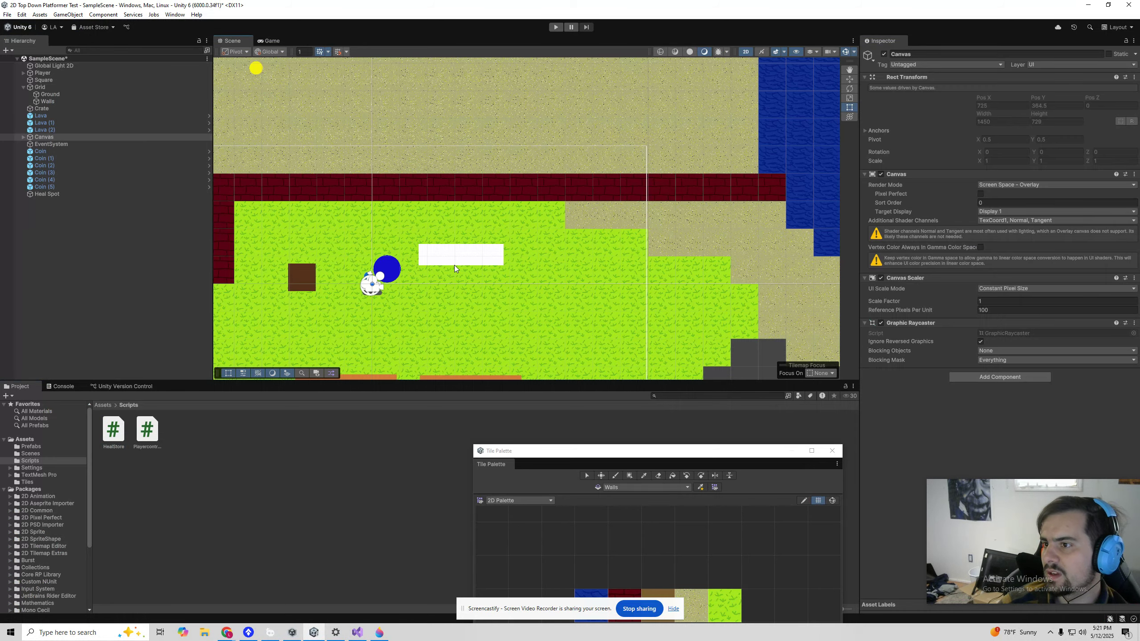
pyautogui.click(1000, 276)
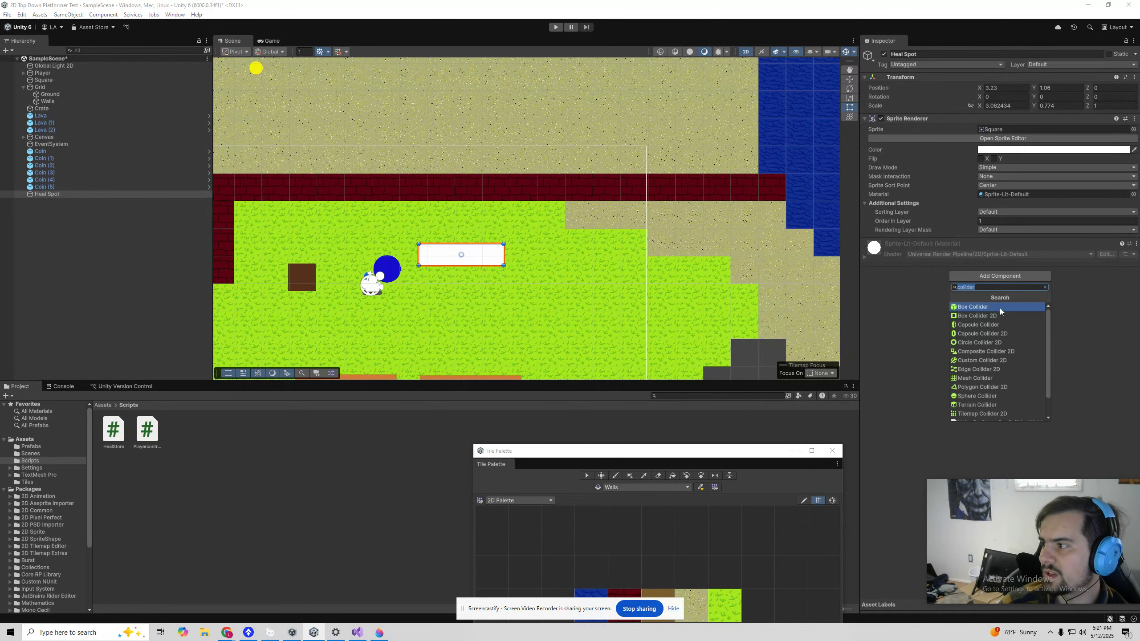
pyautogui.click(958, 324)
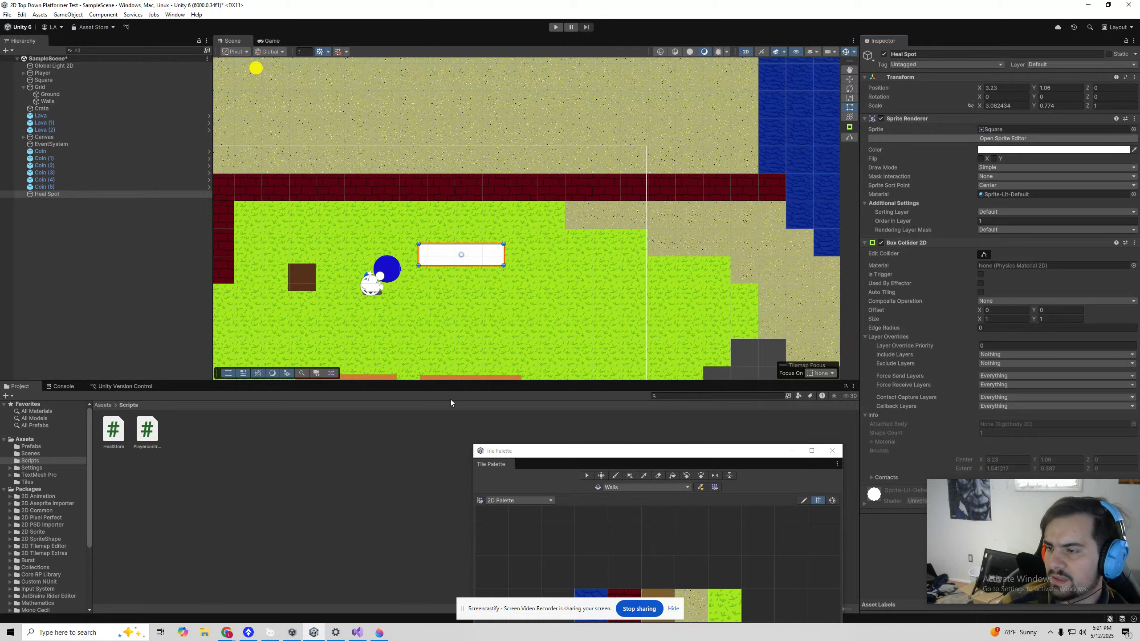
# Move the Tile Palette window out of the way and attach the HealStore script to Heal Spot
pyautogui.moveTo(495, 447)
pyautogui.mouseDown()
pyautogui.moveTo(476, 521)
pyautogui.moveTo(509, 540)
pyautogui.mouseUp()
pyautogui.click(357, 497)
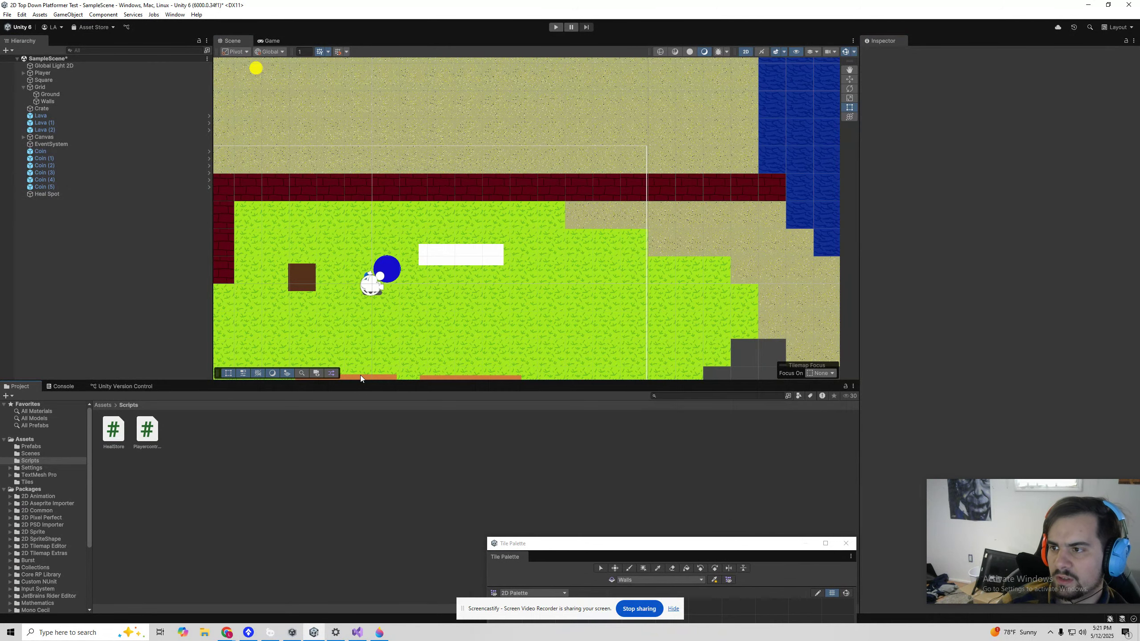
pyautogui.click(456, 251)
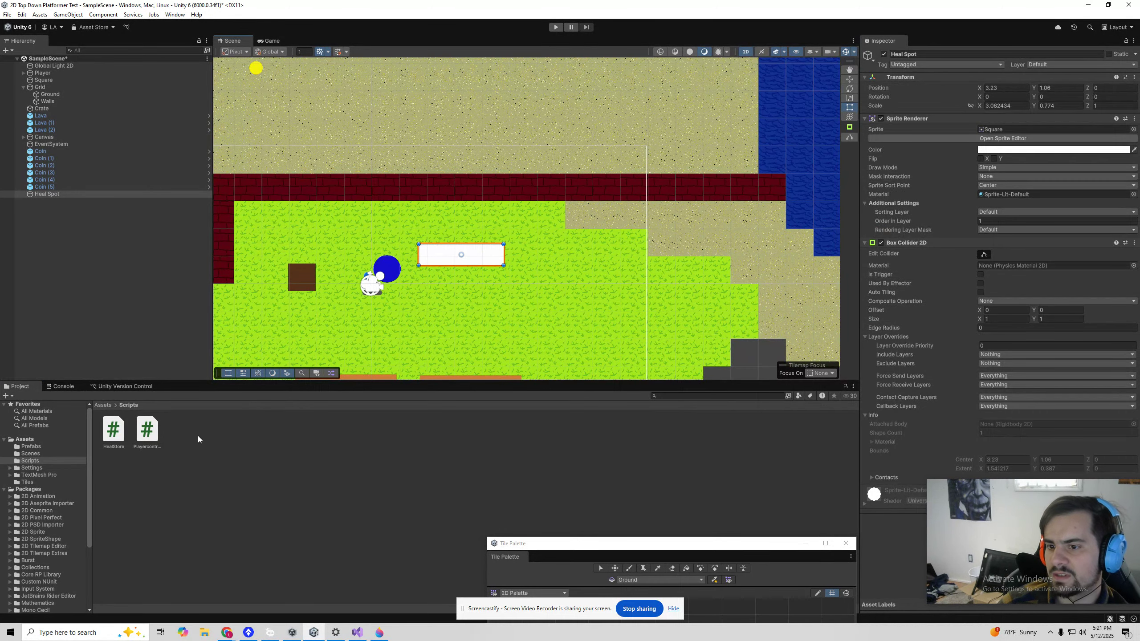
pyautogui.moveTo(113, 428); pyautogui.dragTo(891, 547)
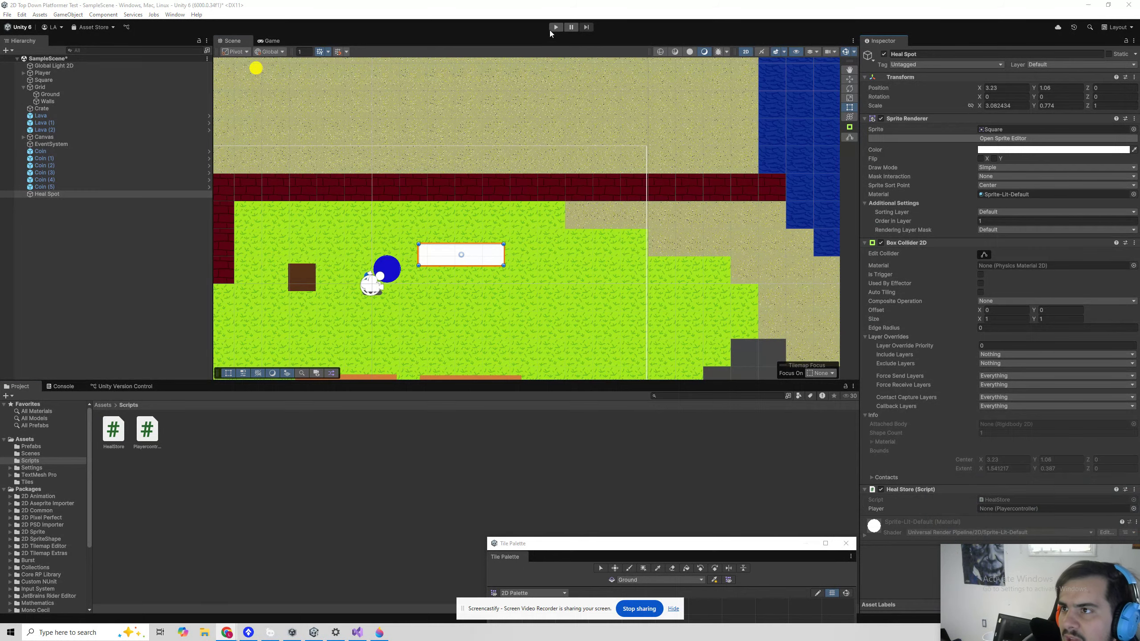
# Play-test the scene with the Console open, moving the player into the heal spot and over the lava, and stop play mode
pyautogui.click(555, 27)
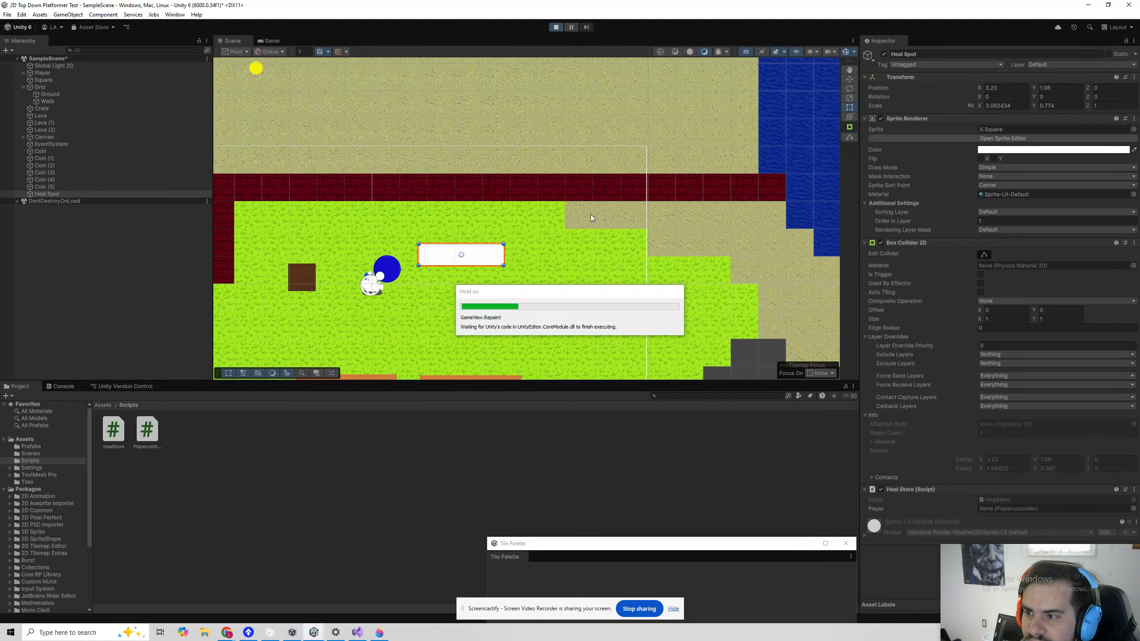
pyautogui.click(62, 388)
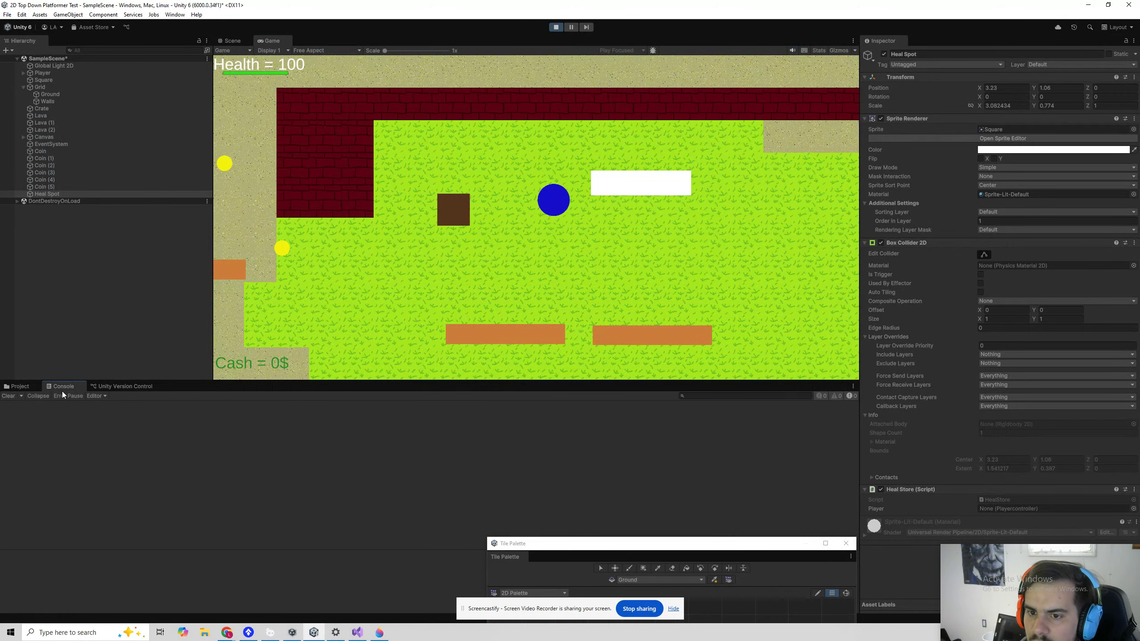
pyautogui.click(564, 263)
pyautogui.press('d')
pyautogui.press('a')
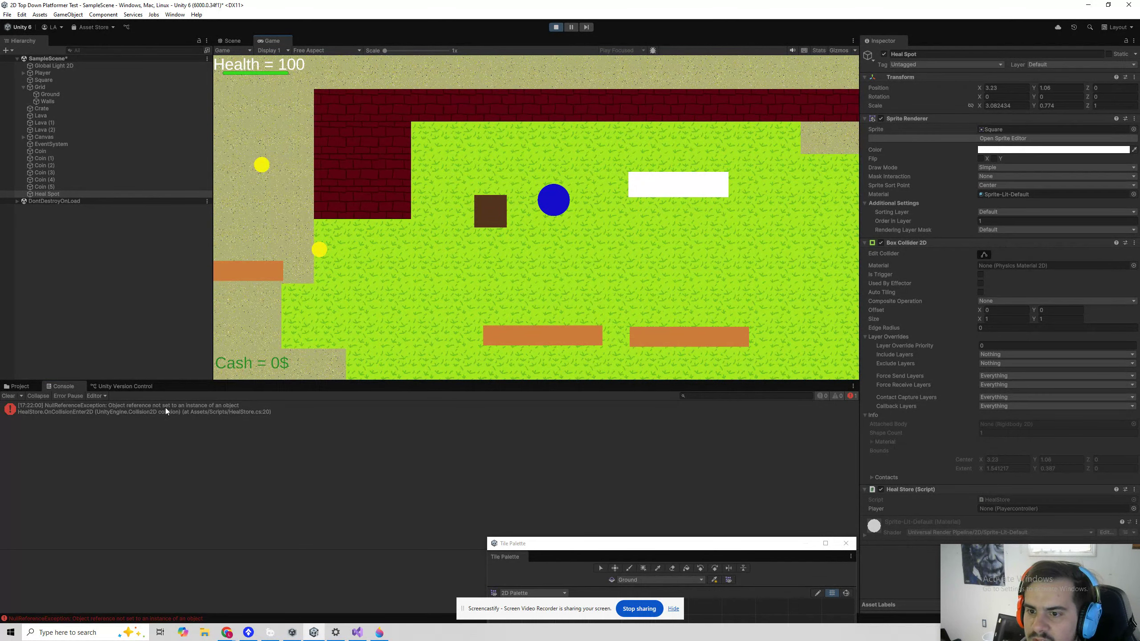
pyautogui.press('s')
pyautogui.press('d')
pyautogui.press('s')
pyautogui.press('w')
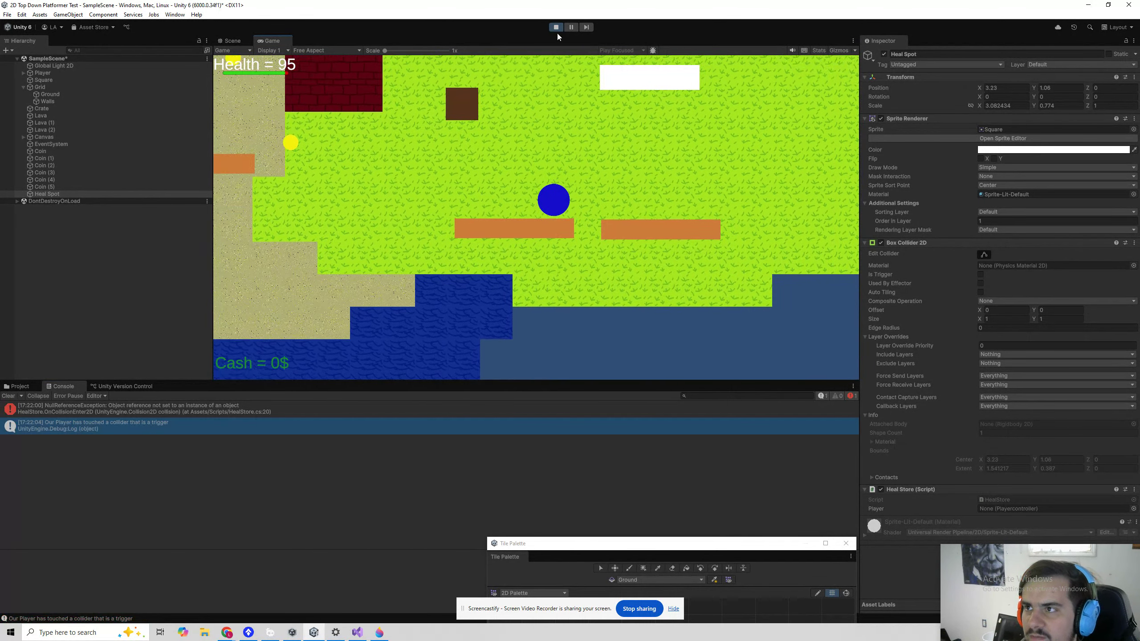
pyautogui.click(556, 28)
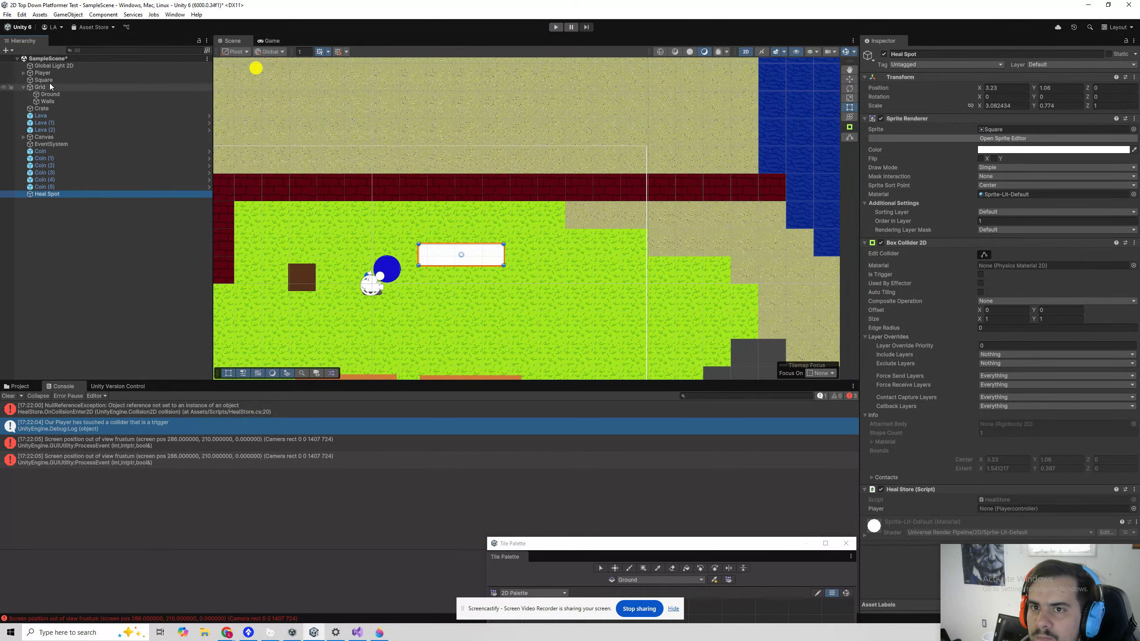
# Assign the Player object to the Player reference of the Heal Store script on Heal Spot
pyautogui.moveTo(49, 73); pyautogui.dragTo(877, 354)
pyautogui.moveTo(987, 517); pyautogui.dragTo(1010, 509)
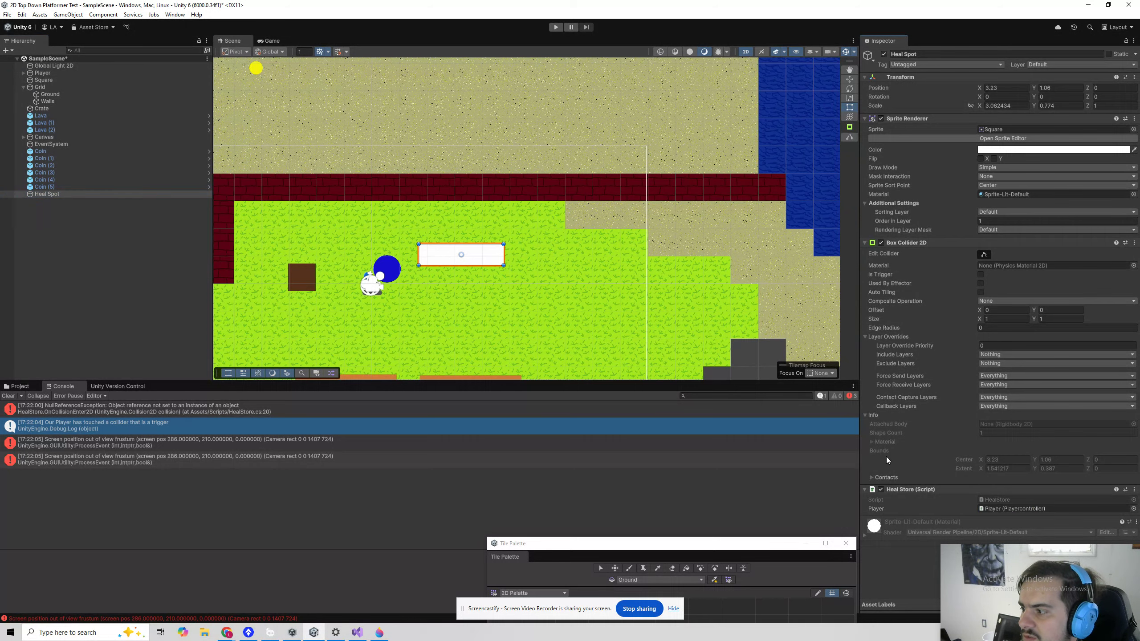
# Run the game again and move the player against the heal spot repeatedly without any cash
pyautogui.click(557, 28)
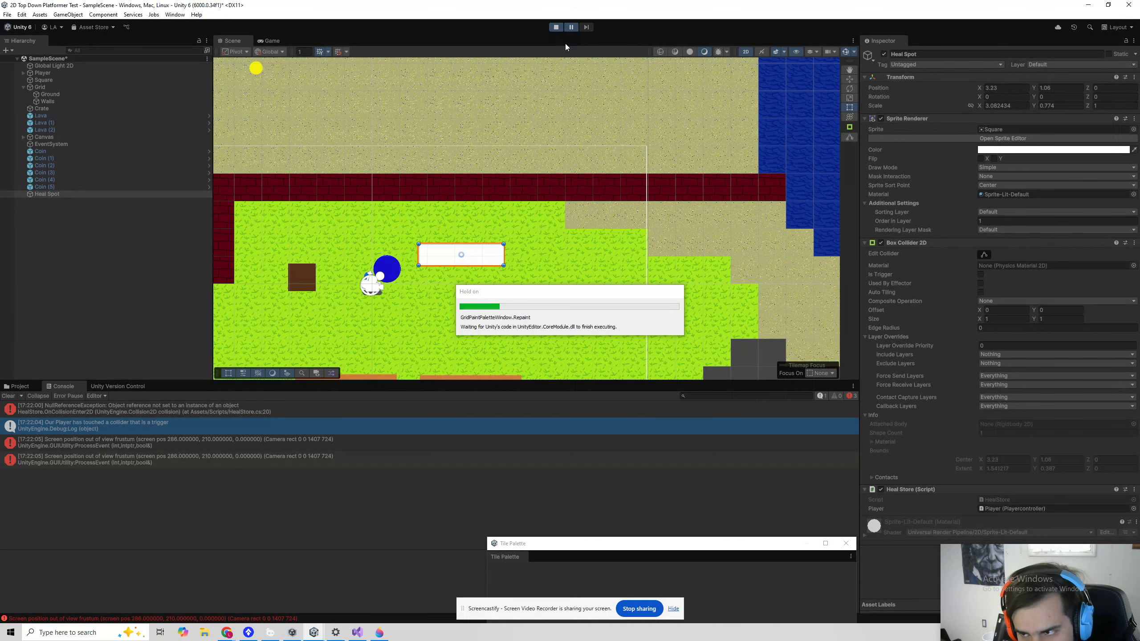
pyautogui.click(570, 30)
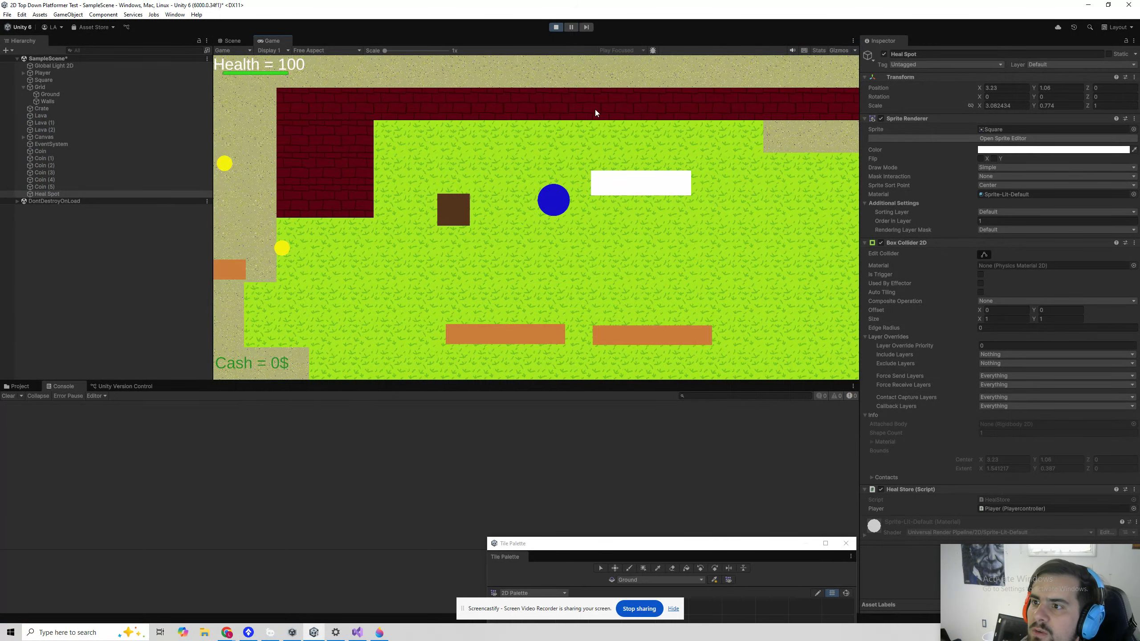
pyautogui.press('d')
pyautogui.press('a')
pyautogui.press('d')
pyautogui.press('a')
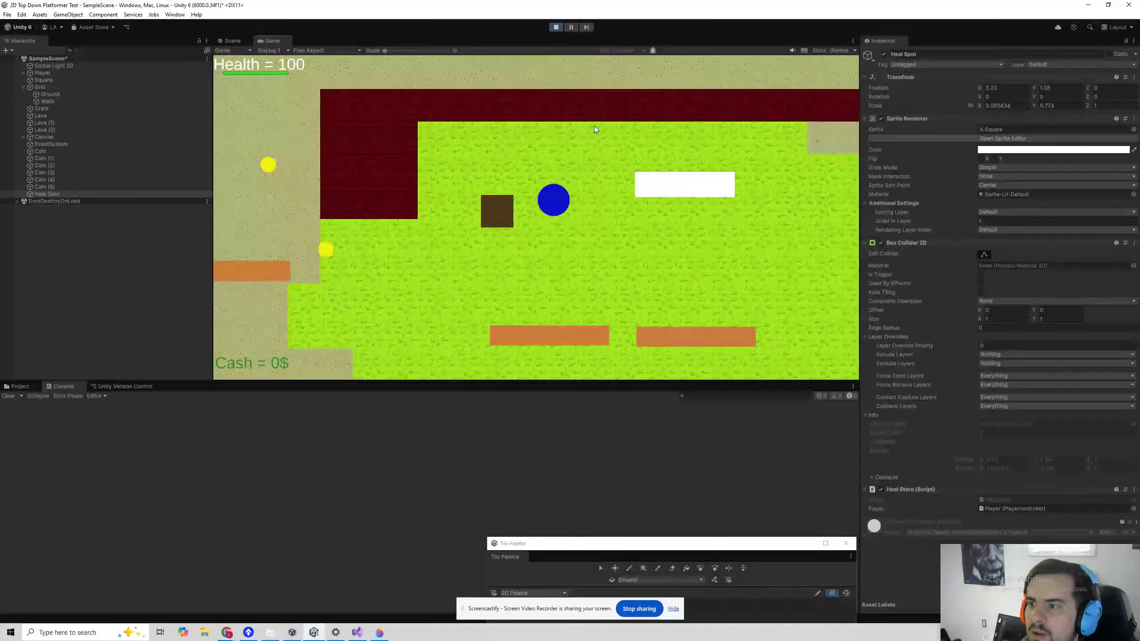
pyautogui.press('d')
pyautogui.press('a')
pyautogui.press('d')
# Collect one coin, spend it at the heal spot and walk the player down onto the lava
pyautogui.press('s')
pyautogui.press('a')
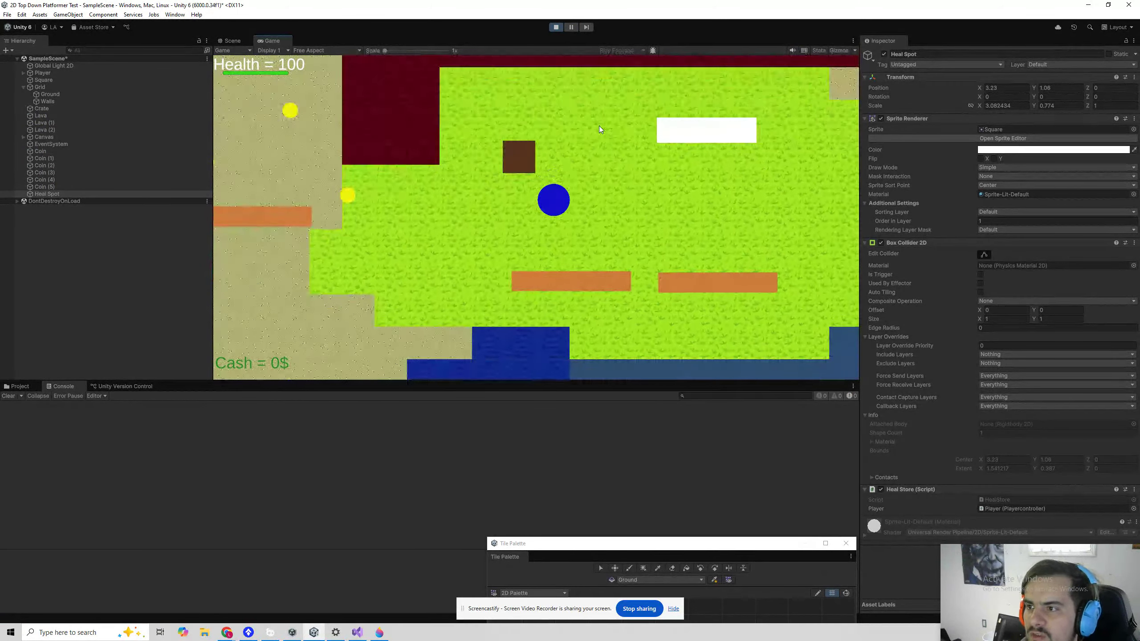
pyautogui.press('d')
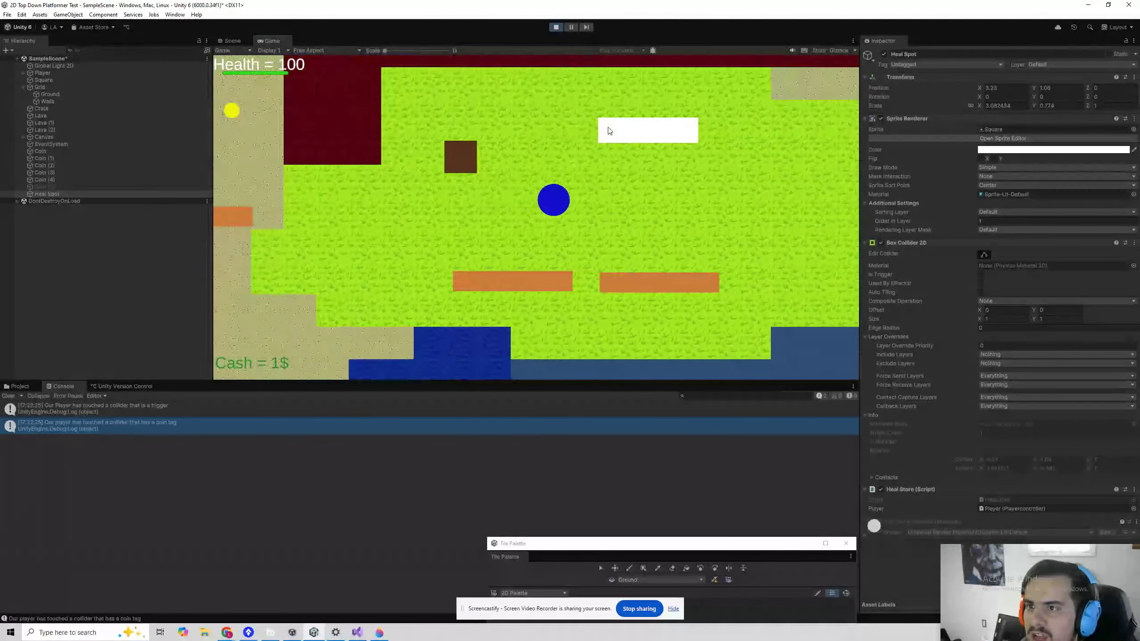
pyautogui.press('w')
pyautogui.press('a')
pyautogui.press('s')
pyautogui.press('s')
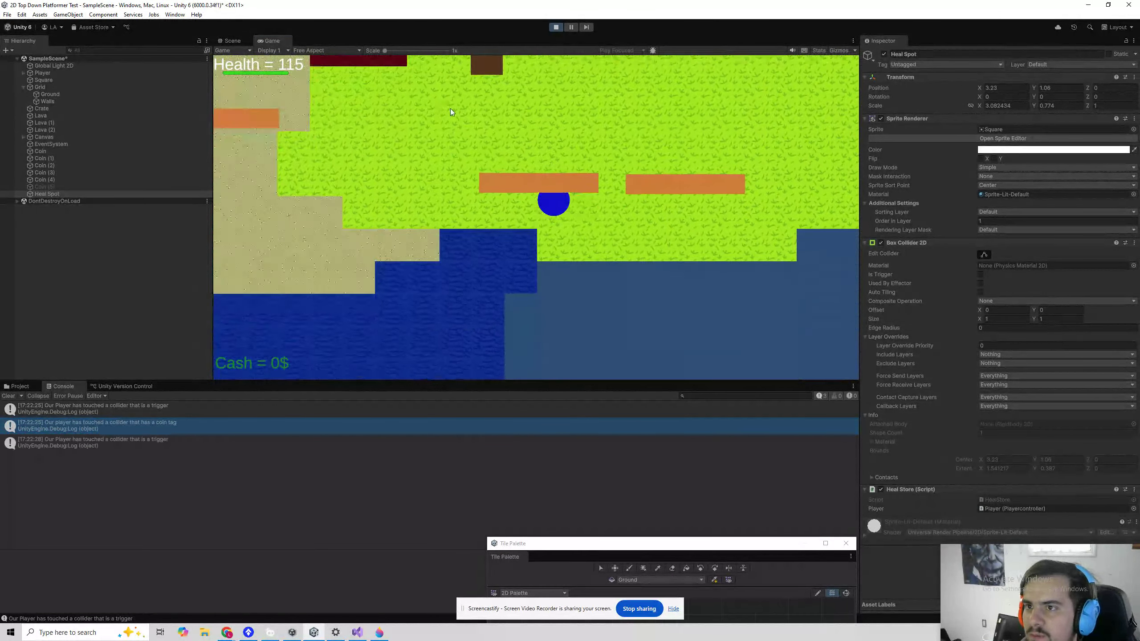
# Move the player back and forth across the lava strips to lower the health
pyautogui.press('d')
pyautogui.press('w')
pyautogui.press('a')
pyautogui.press('d')
pyautogui.press('s')
pyautogui.press('a')
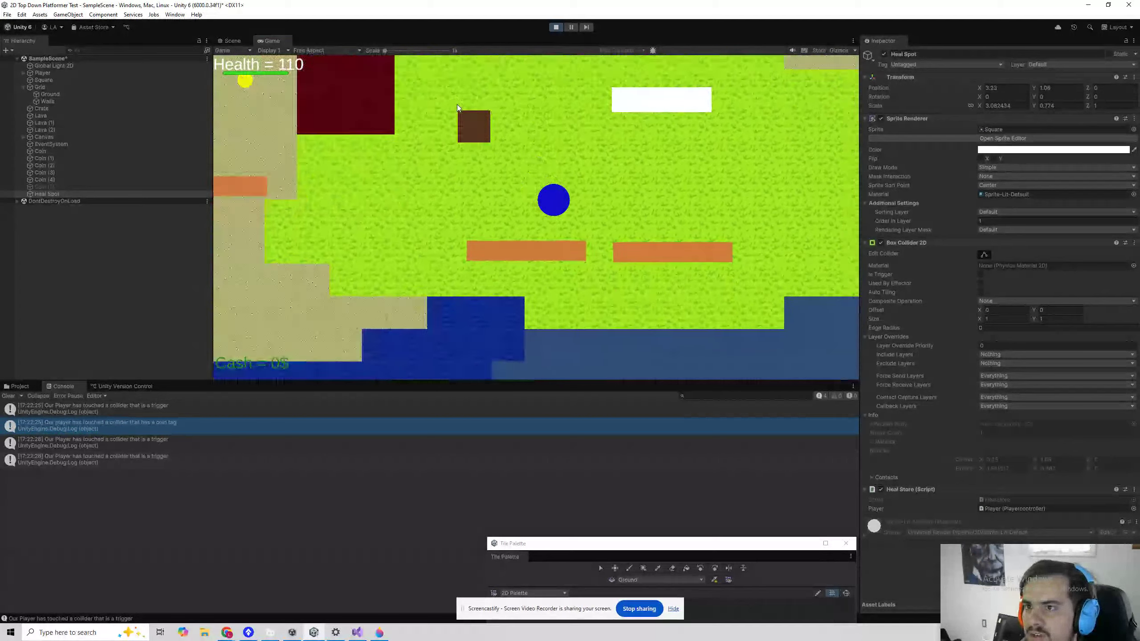
pyautogui.press('d')
pyautogui.press('a')
pyautogui.press('d')
pyautogui.press('a')
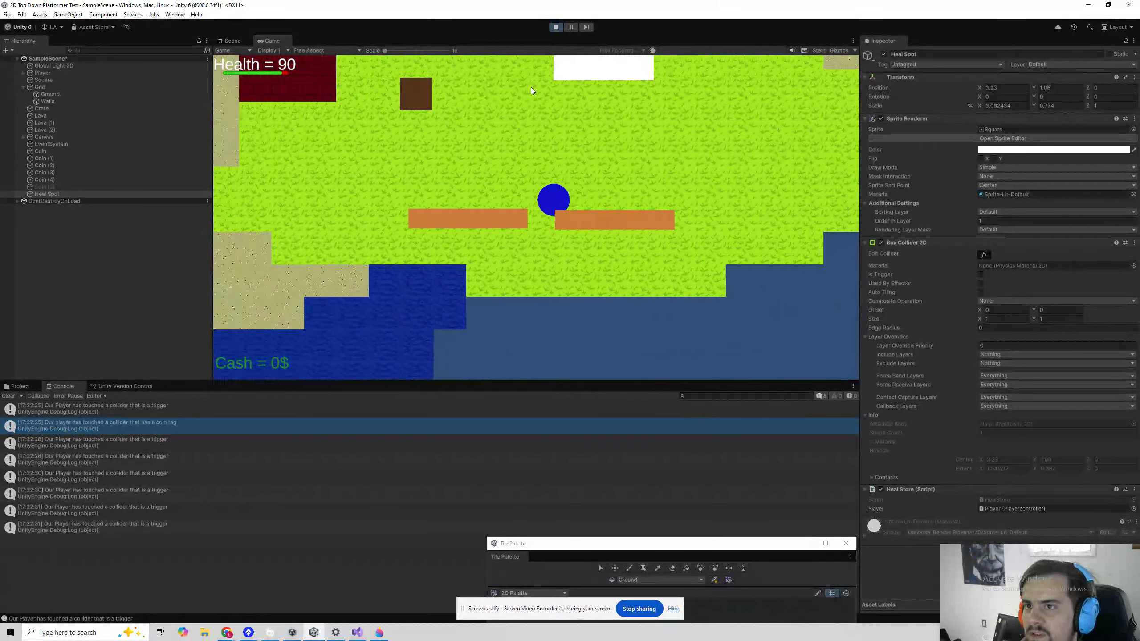
pyautogui.press('d')
pyautogui.press('a')
pyautogui.press('d')
pyautogui.press('a')
pyautogui.press('w')
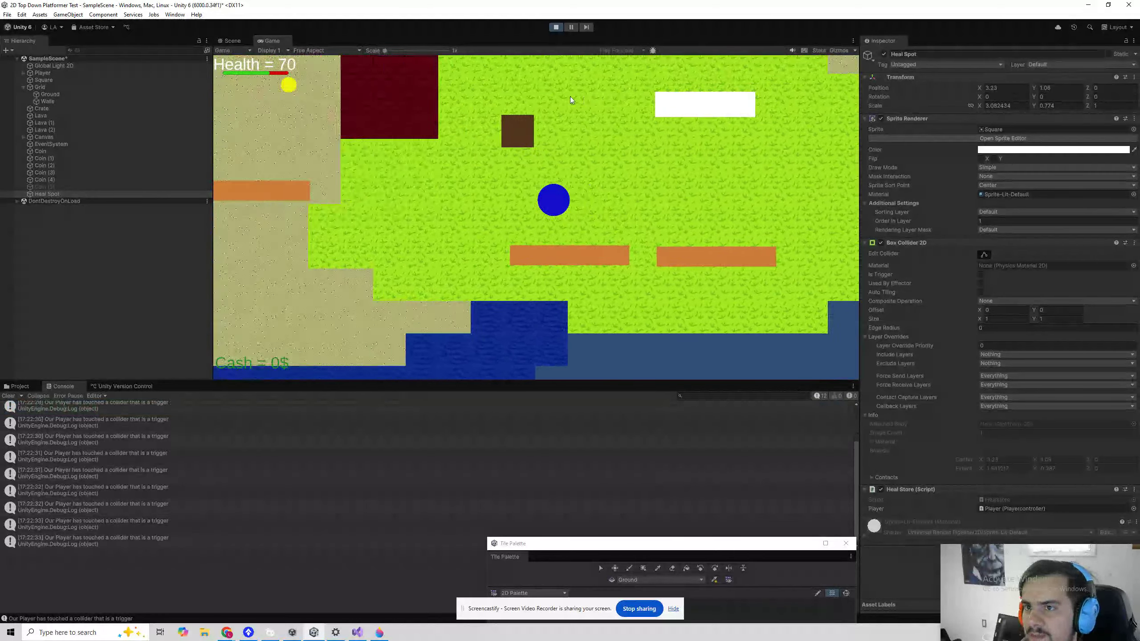
# Collect the coins in the sand area and bring the player back to touch the heal spot
pyautogui.press('d')
pyautogui.press('w')
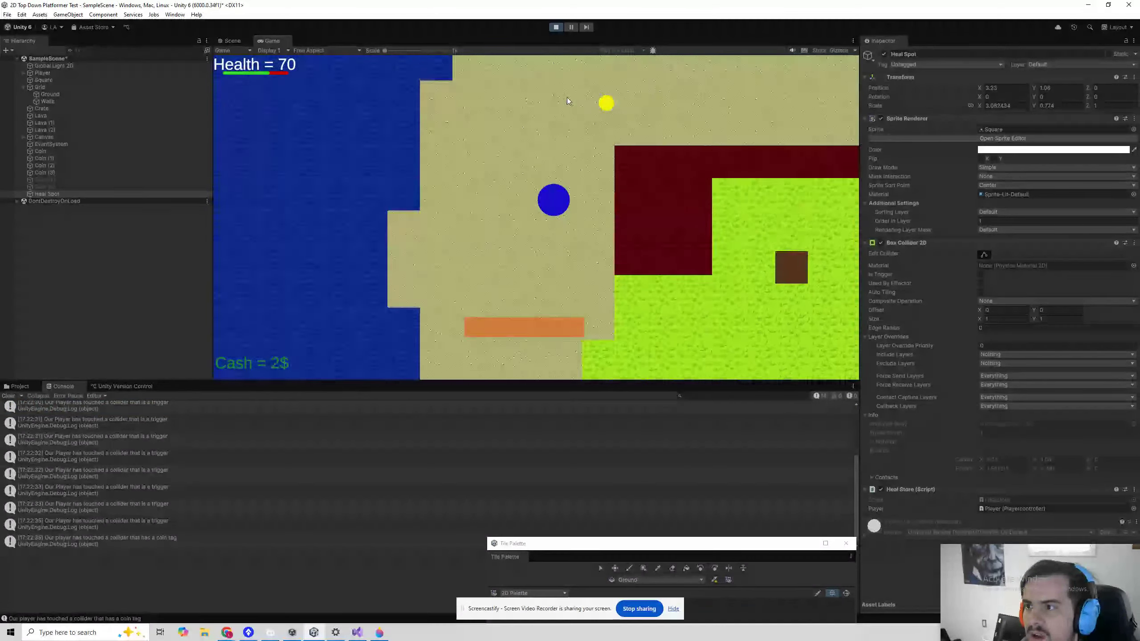
pyautogui.press('a')
pyautogui.press('s')
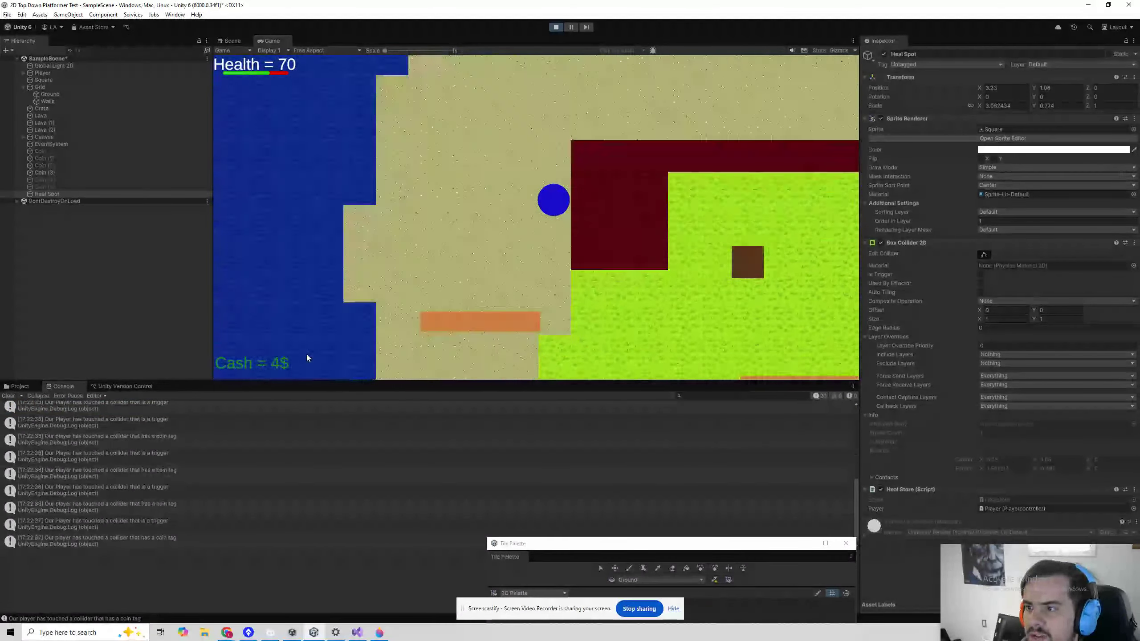
pyautogui.press('d')
pyautogui.press('w')
pyautogui.press('w')
pyautogui.press('d')
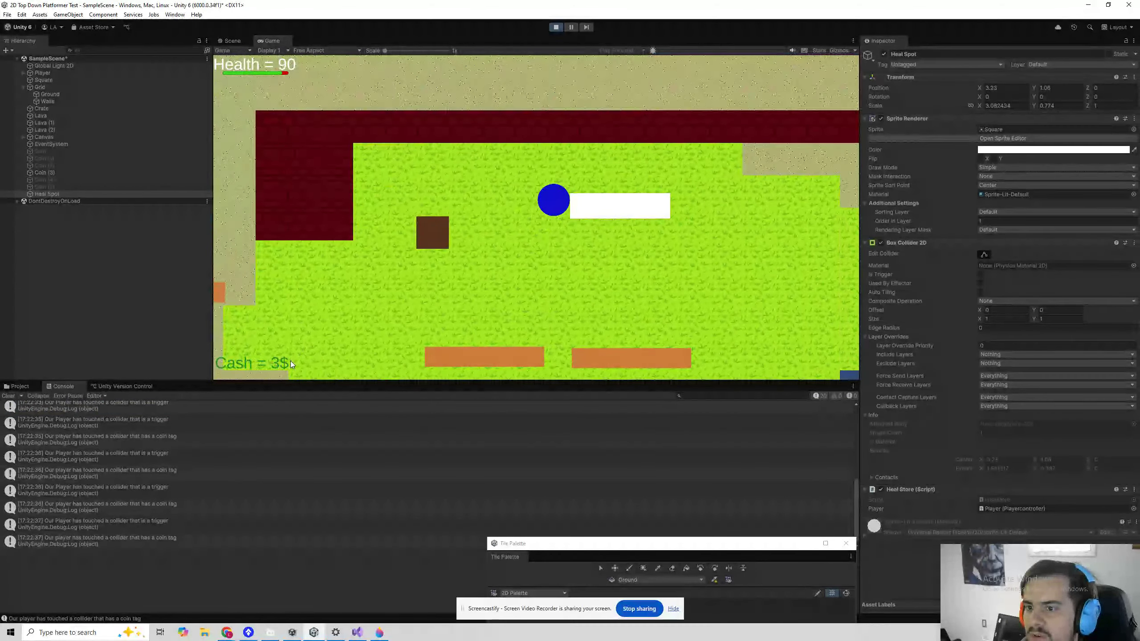
# Test damage and healing again by crossing the lava and touching the heal spot until the cash is spent
pyautogui.press('s')
pyautogui.press('w')
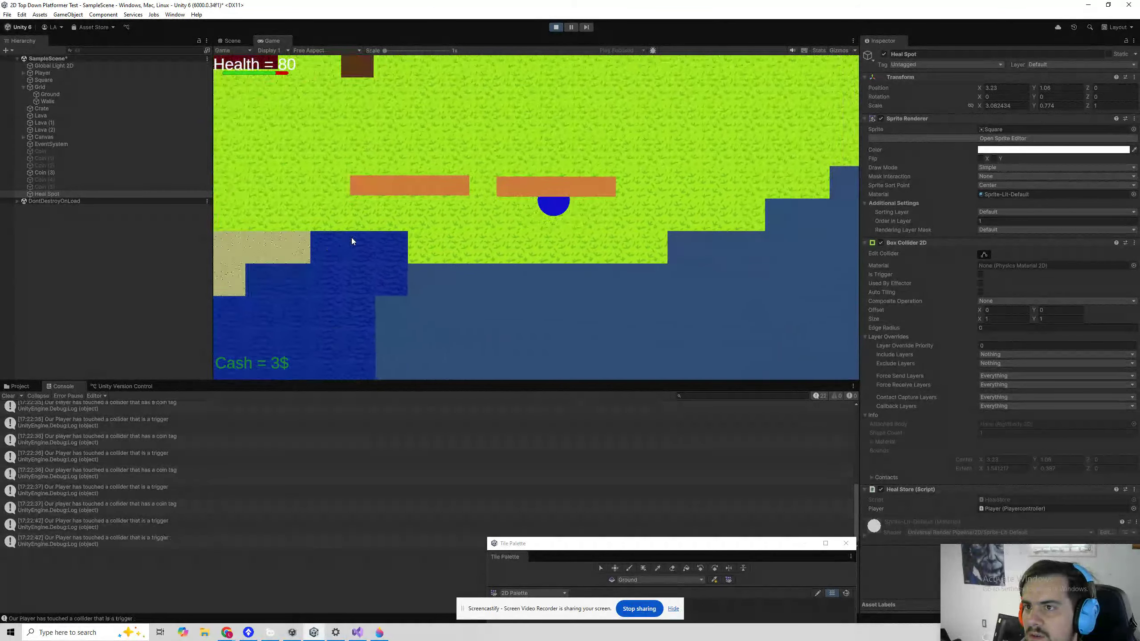
pyautogui.press('w')
pyautogui.press('a')
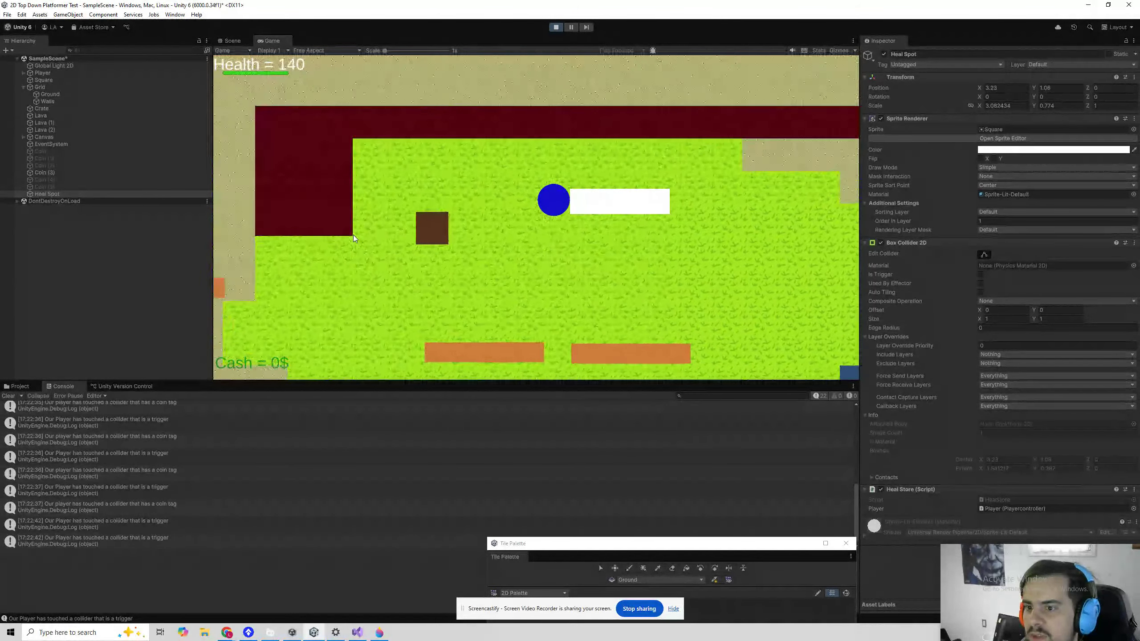
pyautogui.press('s')
pyautogui.press('d')
pyautogui.press('w')
pyautogui.press('a')
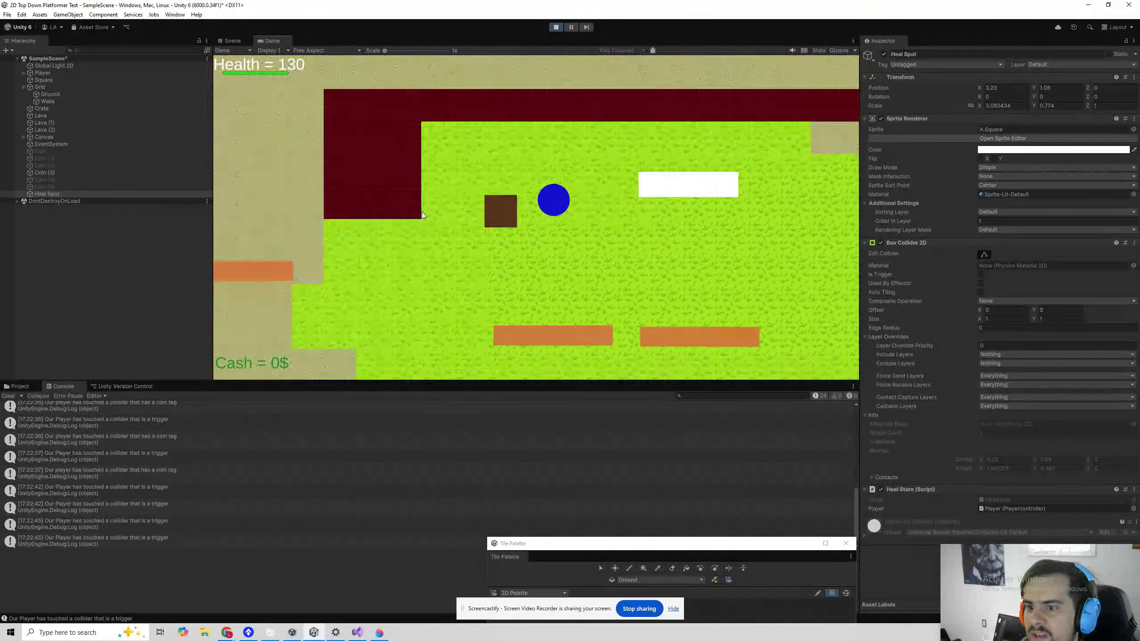
# Collect the remaining coin in the sand area, return the player to the heal spot and stop play mode
pyautogui.press('s')
pyautogui.press('d')
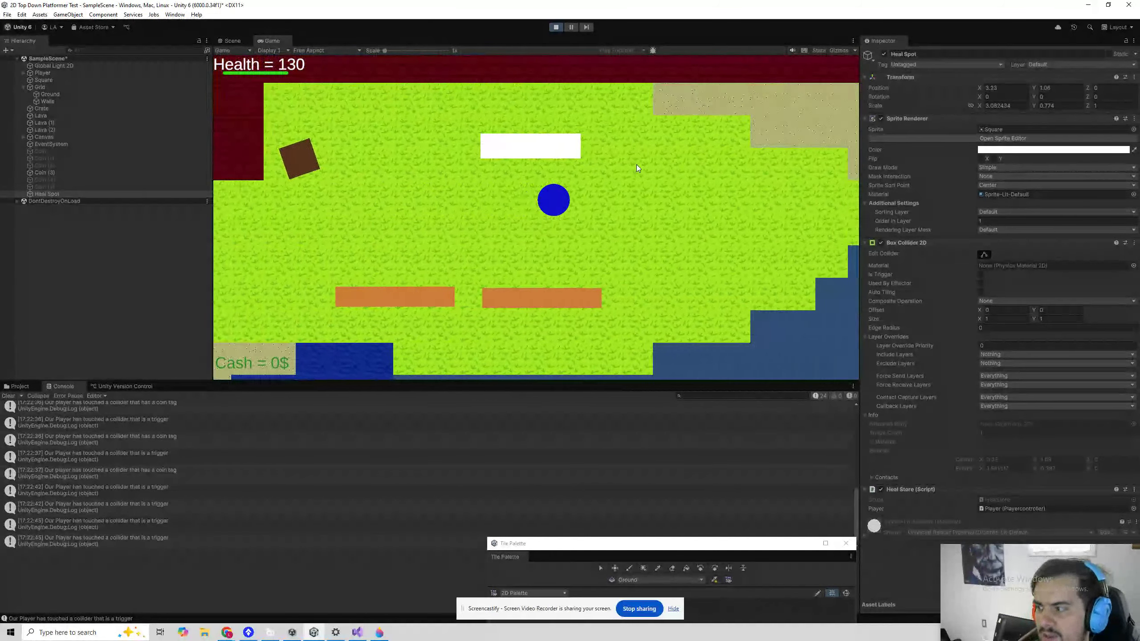
pyautogui.press('w')
pyautogui.press('a')
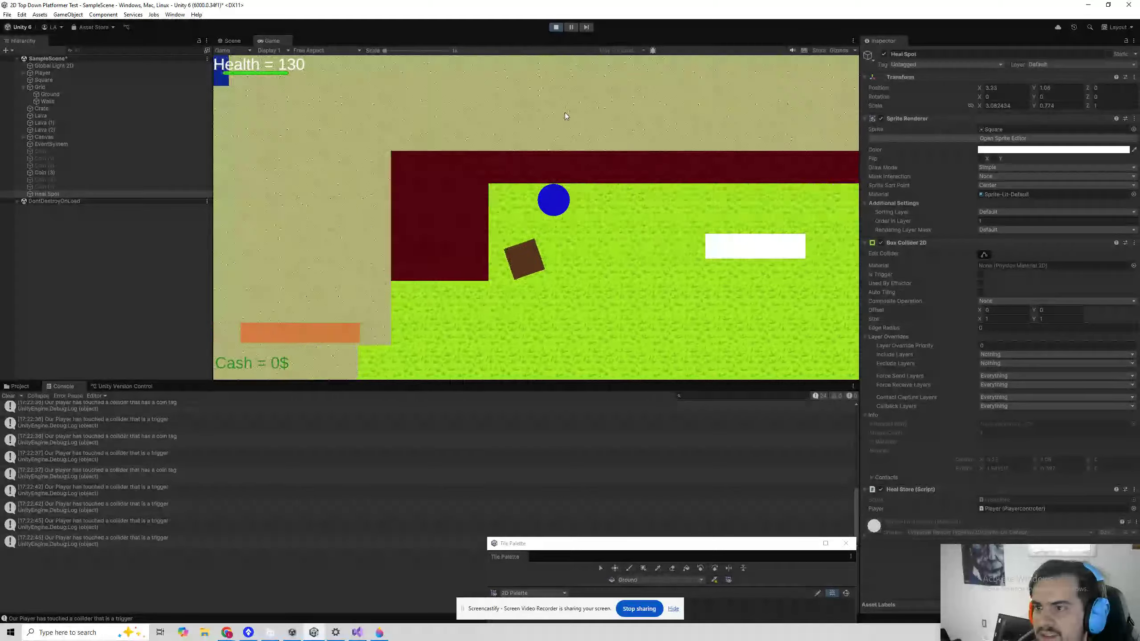
pyautogui.press('s')
pyautogui.press('a')
pyautogui.press('w')
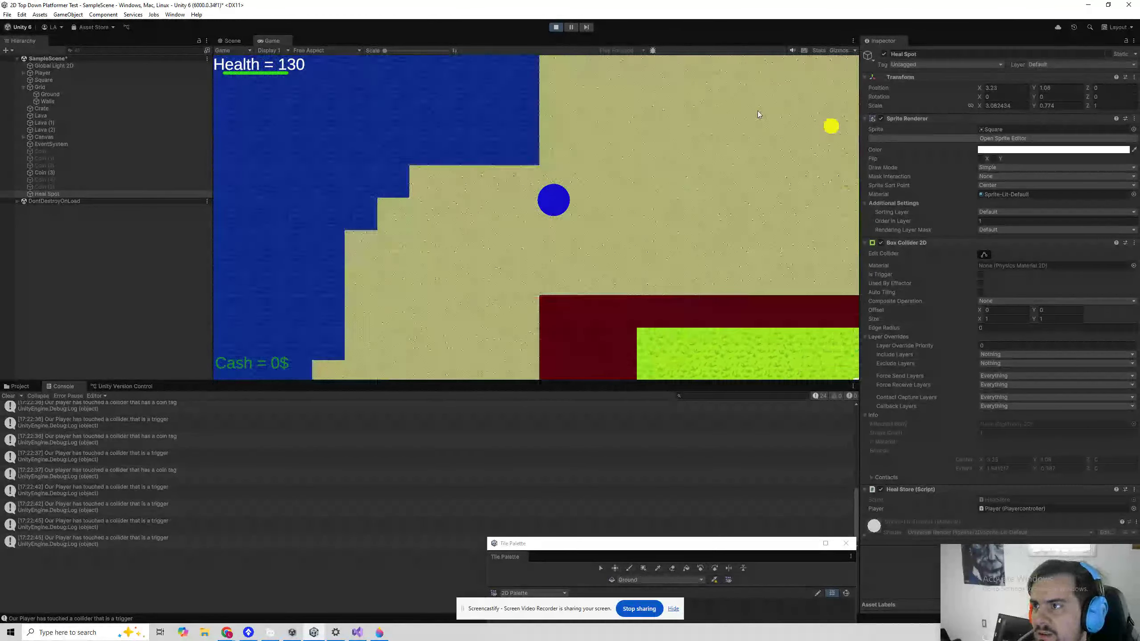
pyautogui.press('d')
pyautogui.press('d')
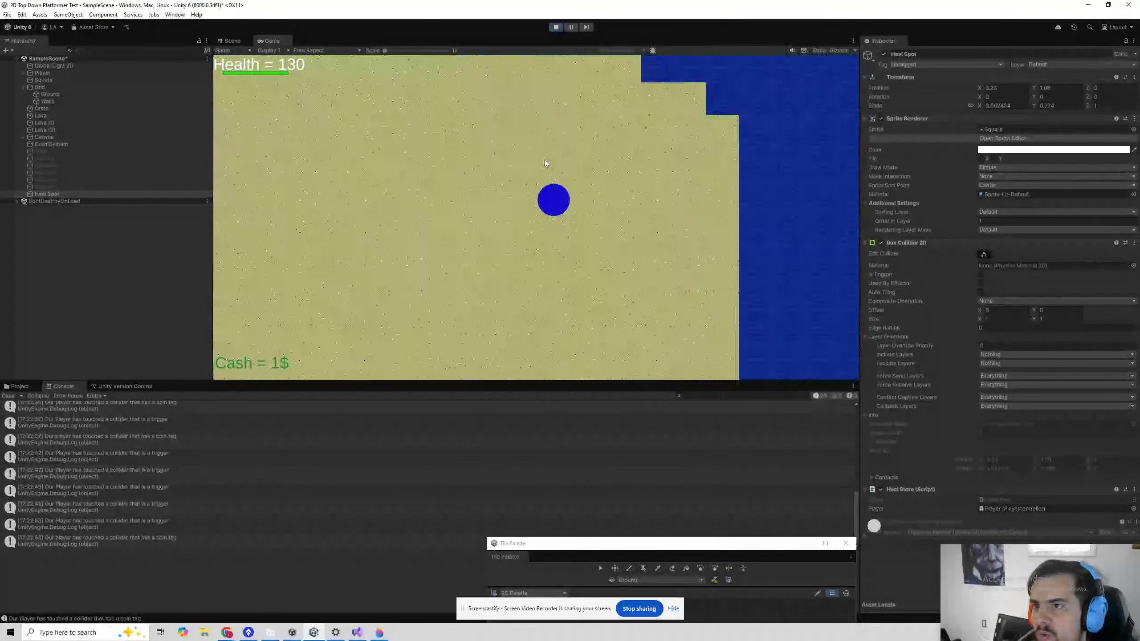
pyautogui.press('s')
pyautogui.press('a')
pyautogui.press('s')
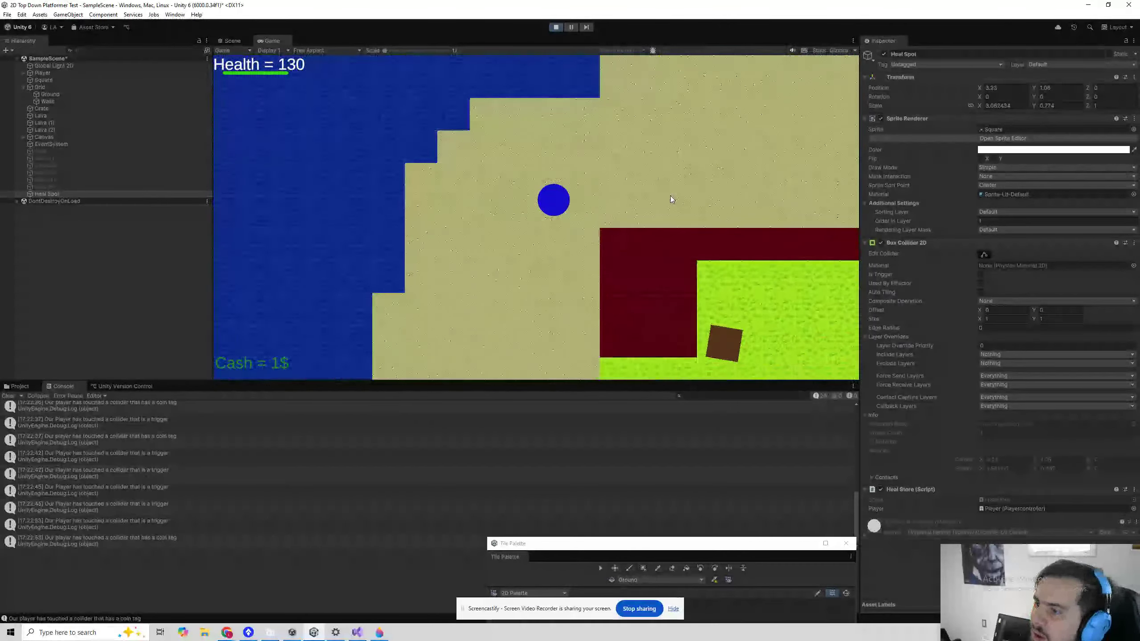
pyautogui.press('d')
pyautogui.press('w')
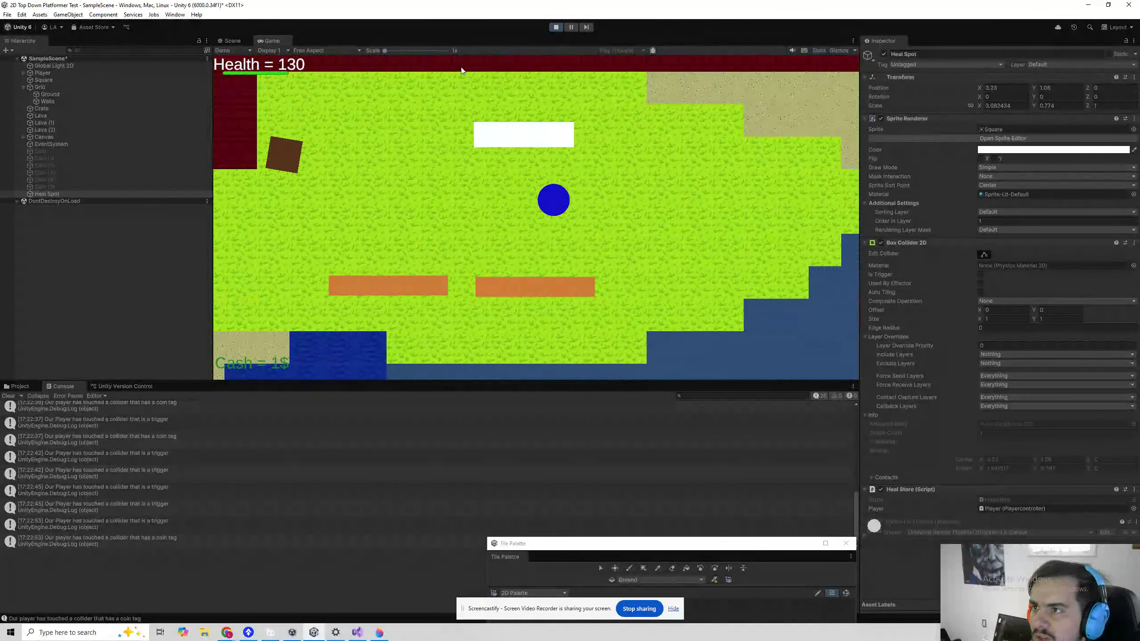
pyautogui.press('a')
pyautogui.press('d')
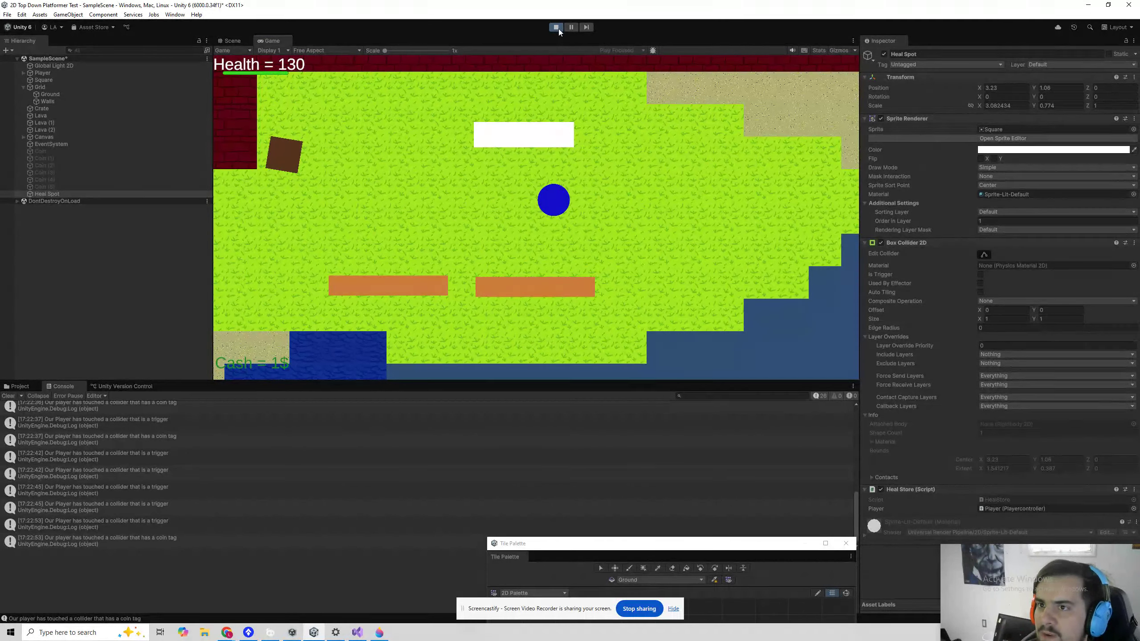
pyautogui.click(556, 28)
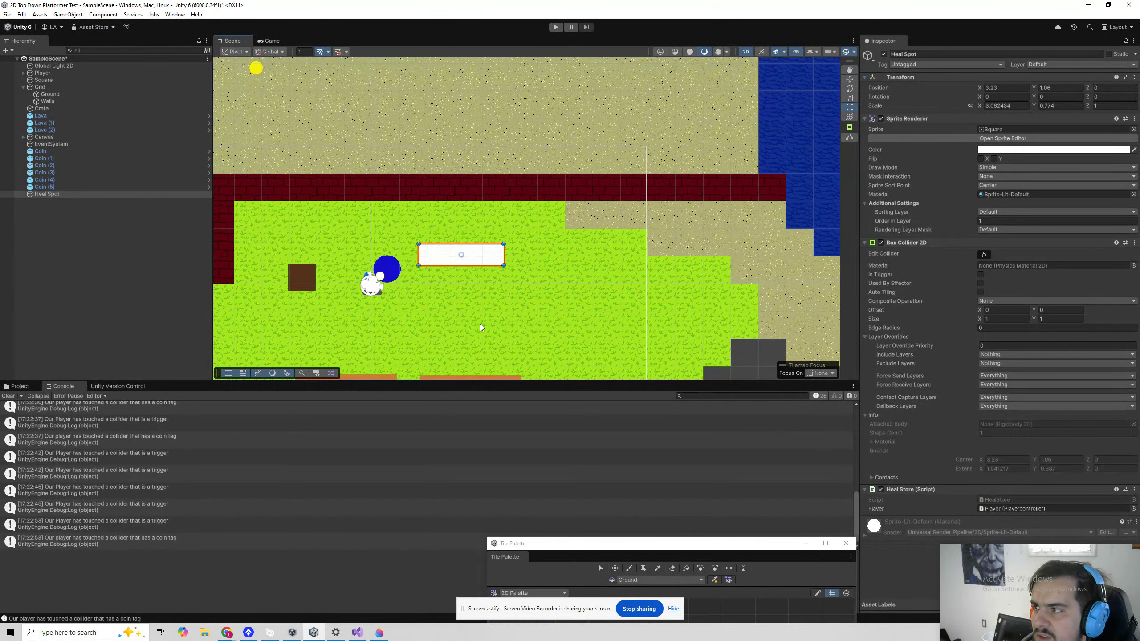
# Duplicate Heal Spot and place the copy beside the original at about X 8.17, Y 1.09
pyautogui.hotkey('ctrl', 'd')
pyautogui.moveTo(484, 263)
pyautogui.mouseDown()
pyautogui.moveTo(646, 263)
pyautogui.moveTo(621, 262)
pyautogui.mouseUp()
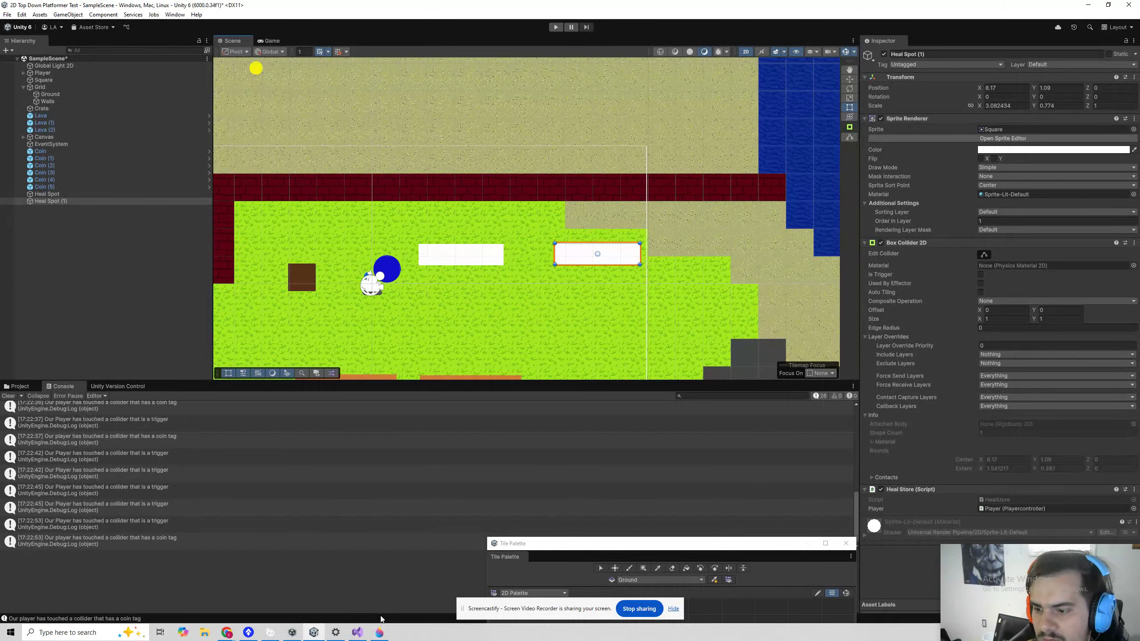
# Switch to ChatGPT, ask "How do I add text to the world and not the UI in unity 3d", and return to the Unity editor
pyautogui.moveTo(226, 632)
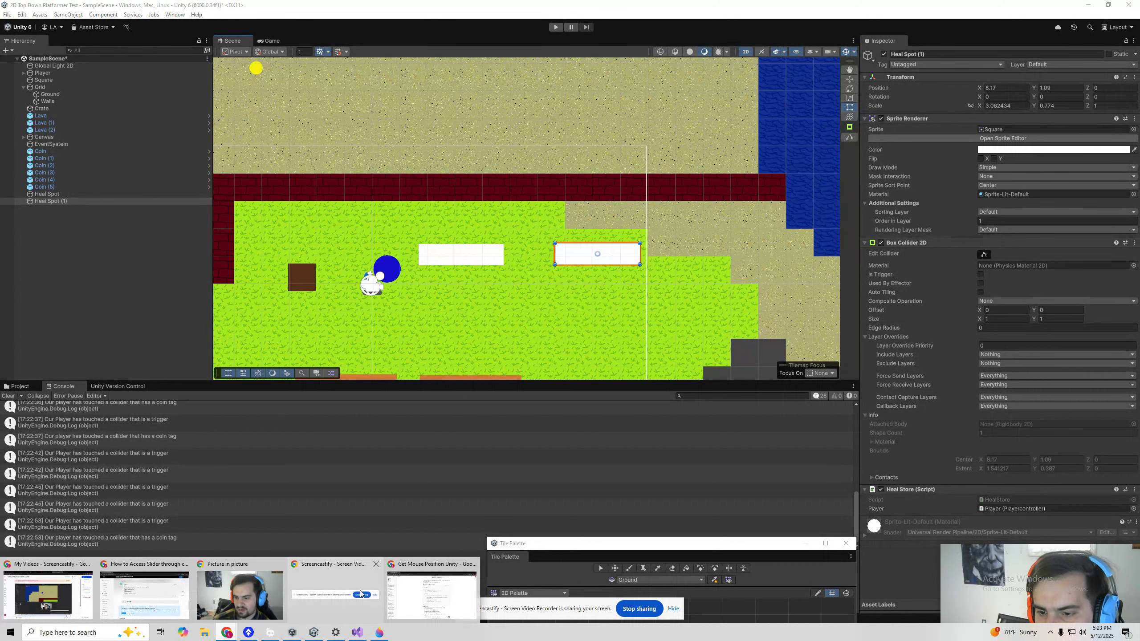
pyautogui.click(431, 592)
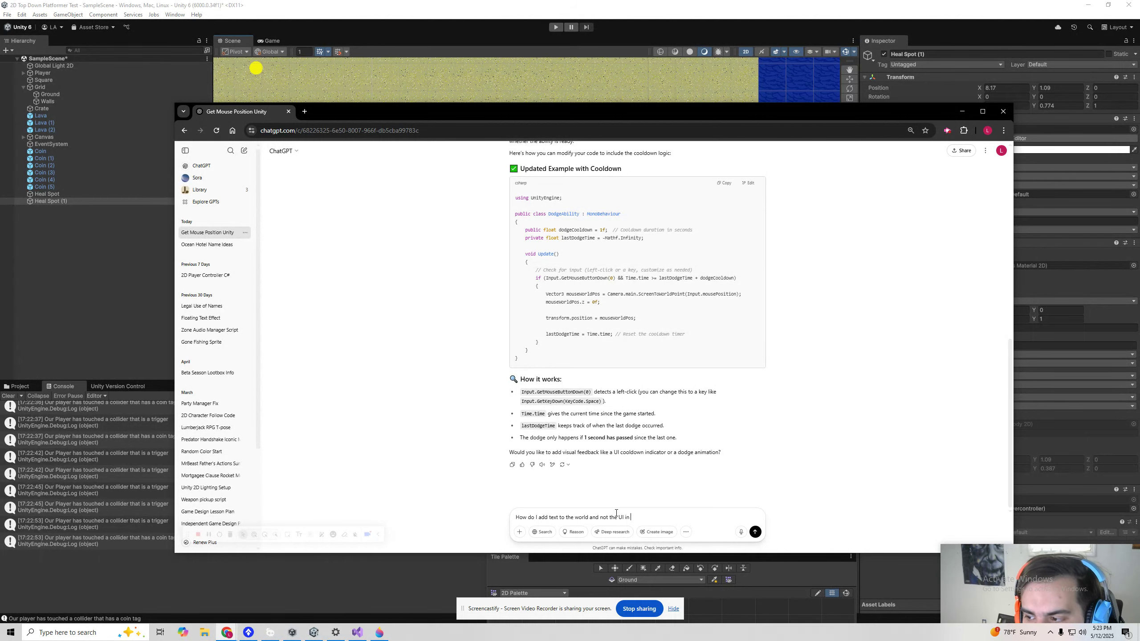
pyautogui.write('d')
pyautogui.press('Return')
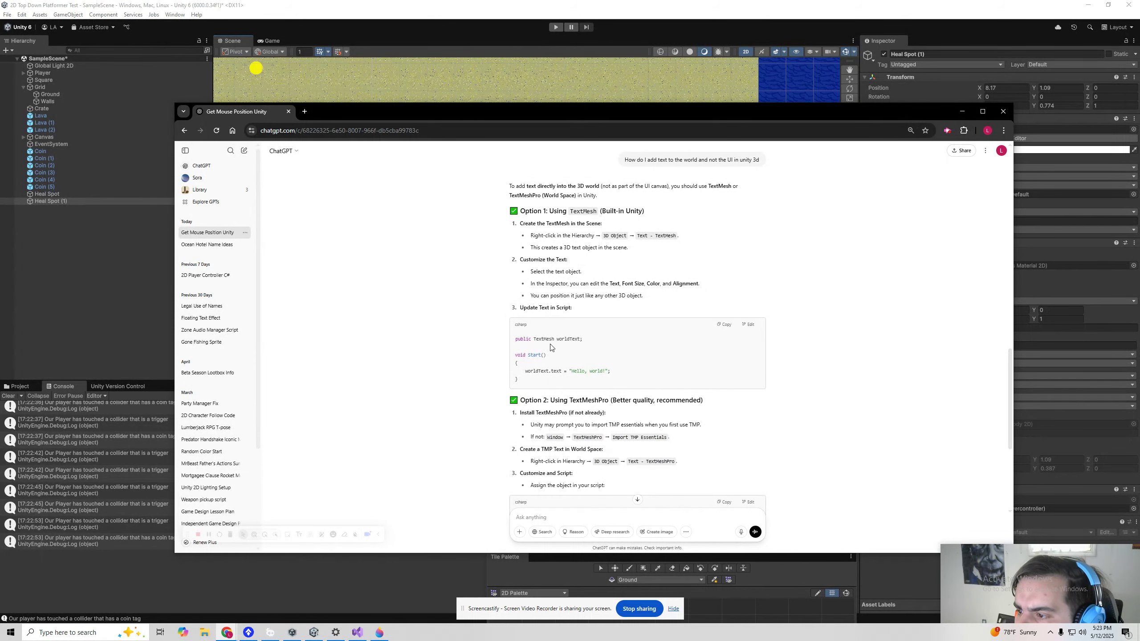
pyautogui.scroll(-2, 570, 386)
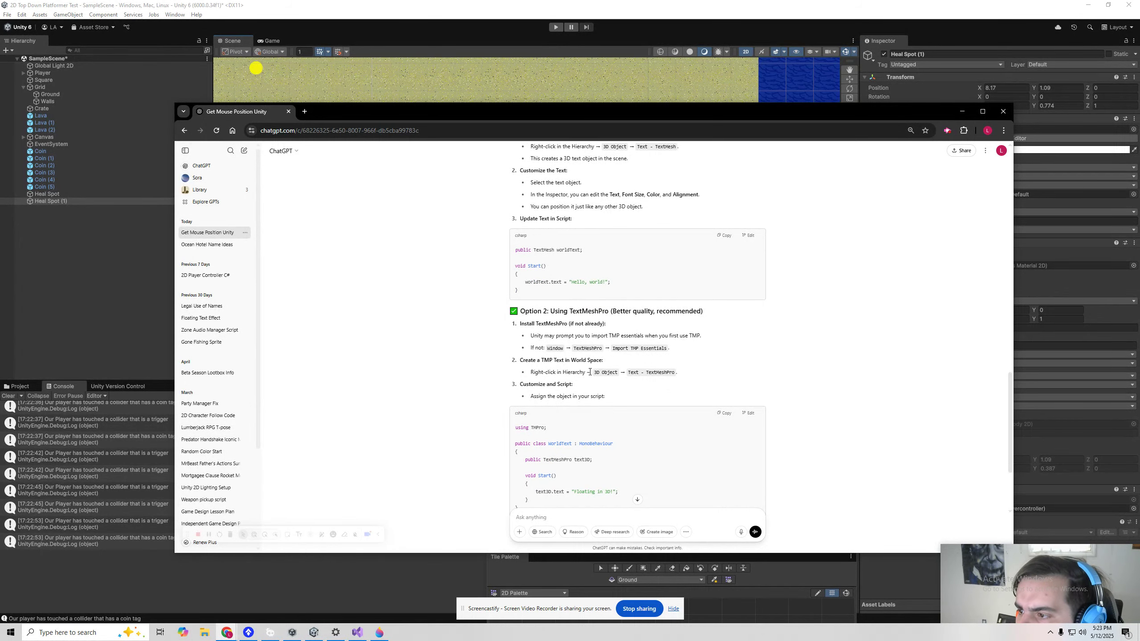
pyautogui.click(51, 266)
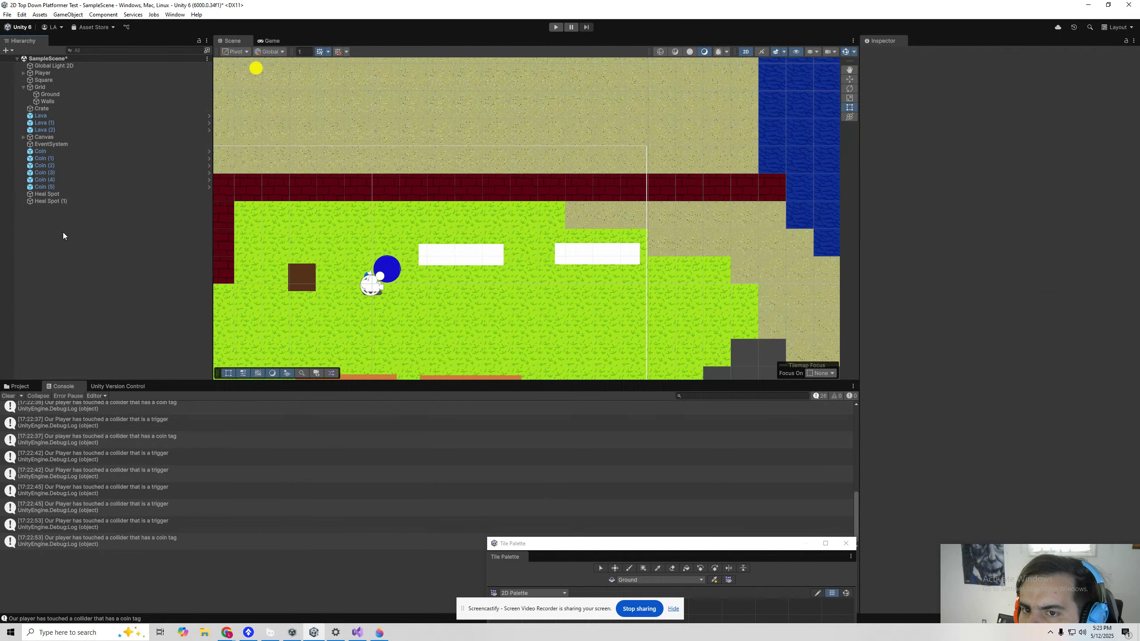
# Add a 3D TextMeshPro text object to the scene and place it over the heal spots at about X 6.13, Y 0.55
pyautogui.rightClick(63, 232)
pyautogui.moveTo(109, 403)
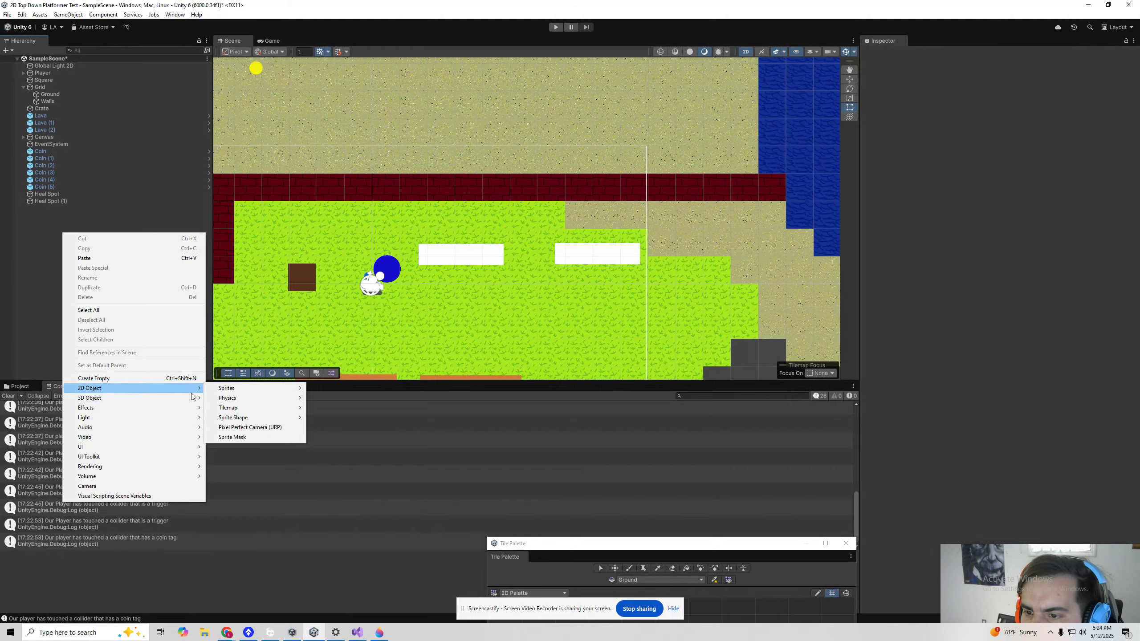
pyautogui.click(240, 460)
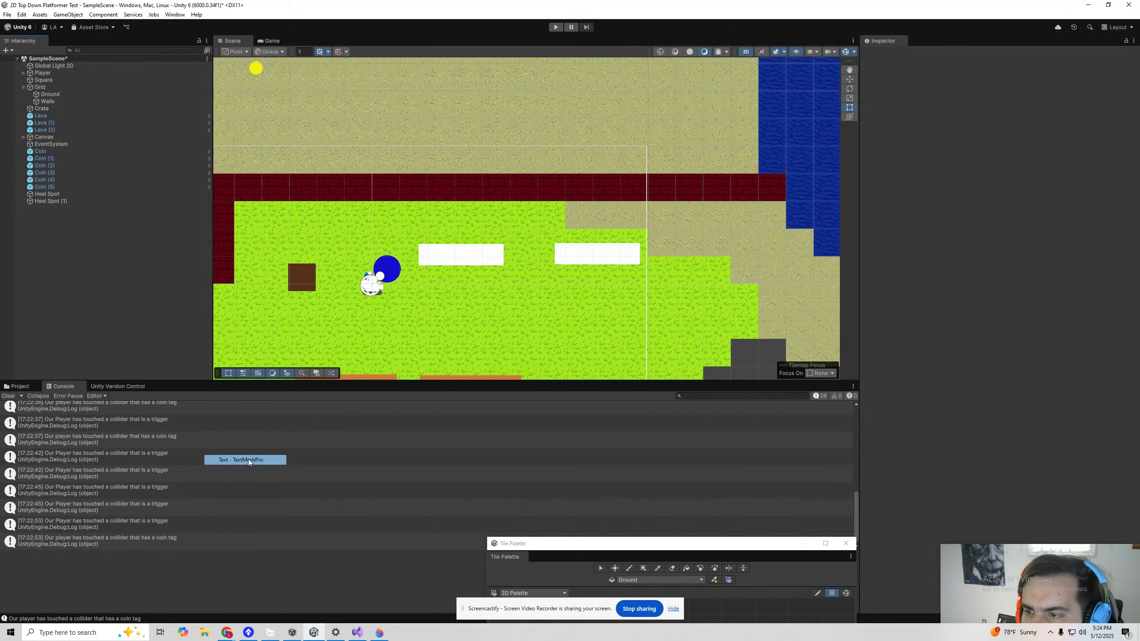
pyautogui.scroll(-4, 448, 285)
pyautogui.moveTo(467, 286); pyautogui.dragTo(567, 278)
# Adjust the text box to about 23 wide and 4.42 high, and set its Z position to -7.5
pyautogui.scroll(-5, 974, 251)
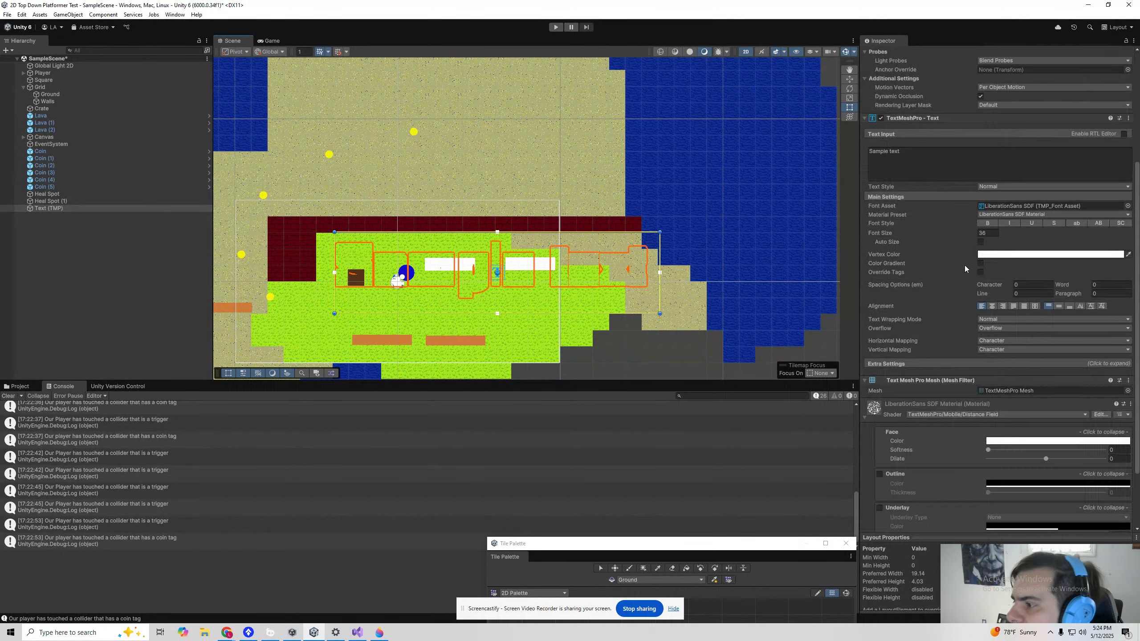
pyautogui.scroll(5, 964, 381)
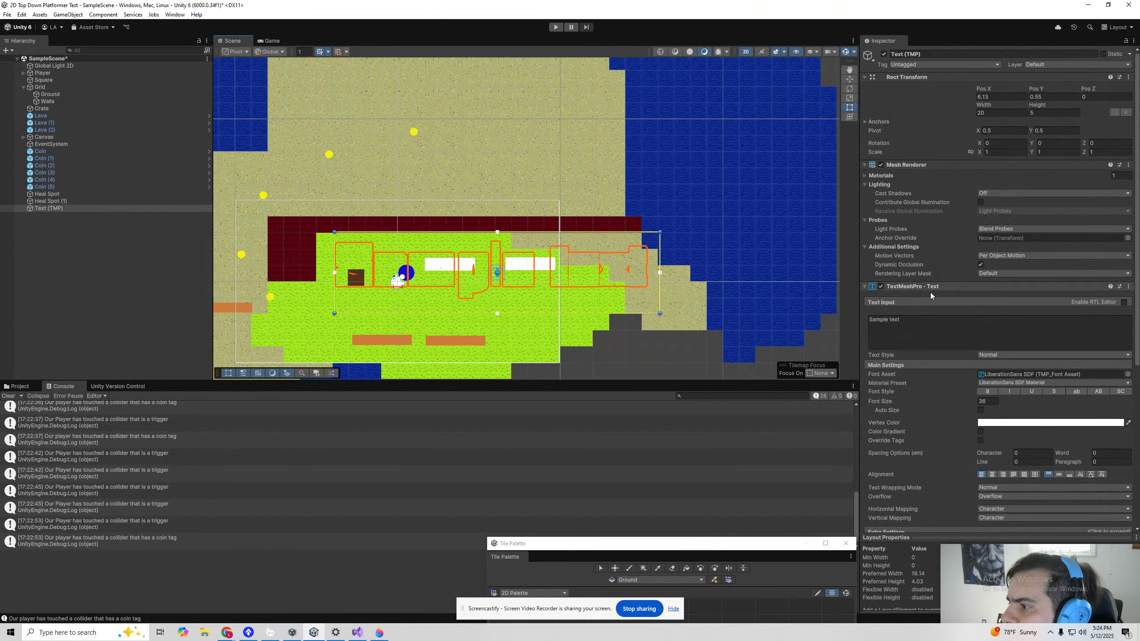
pyautogui.scroll(-5, 932, 396)
pyautogui.scroll(-2, 924, 399)
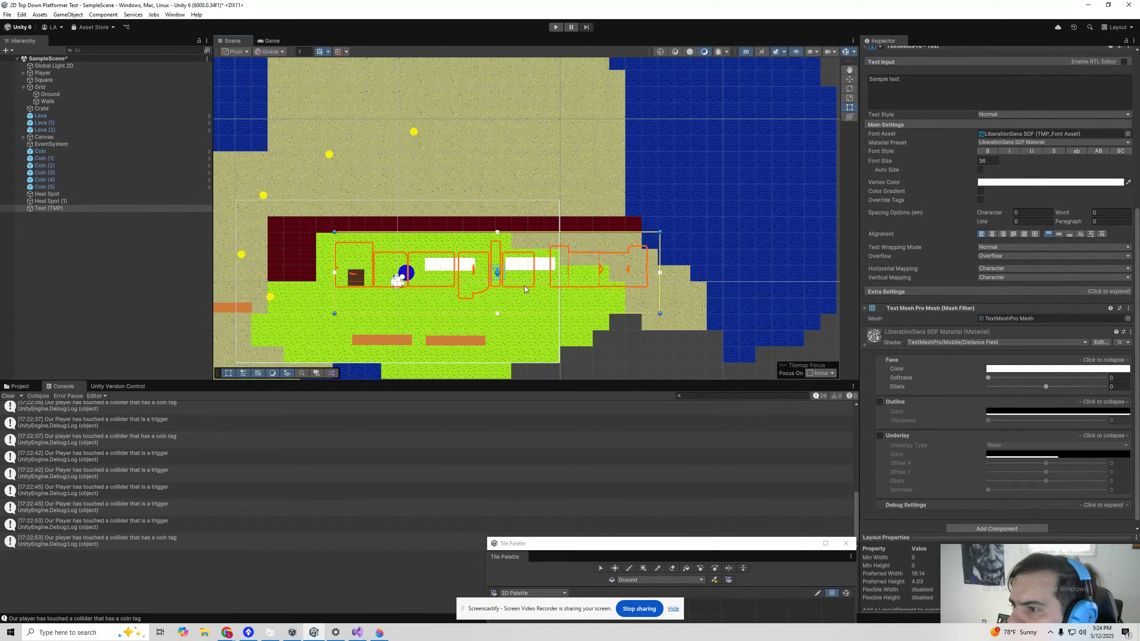
pyautogui.scroll(3, 798, 273)
pyautogui.scroll(5, 960, 278)
pyautogui.moveTo(605, 338); pyautogui.dragTo(645, 347, button='middle')
pyautogui.scroll(2, 954, 359)
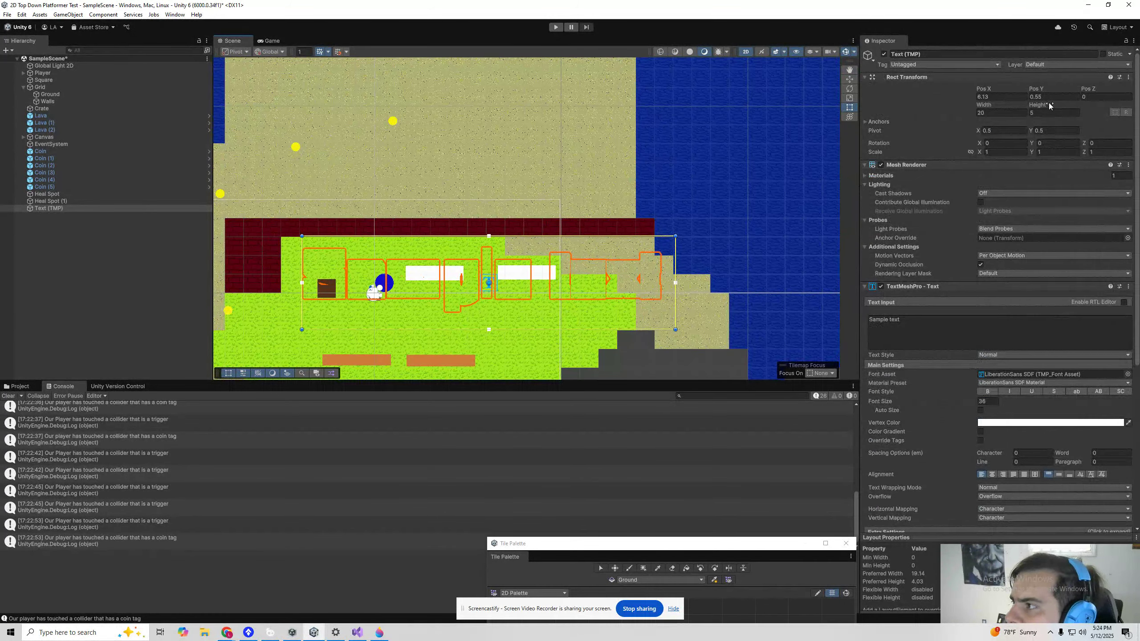
pyautogui.click(1039, 113)
pyautogui.press('BackSpace')
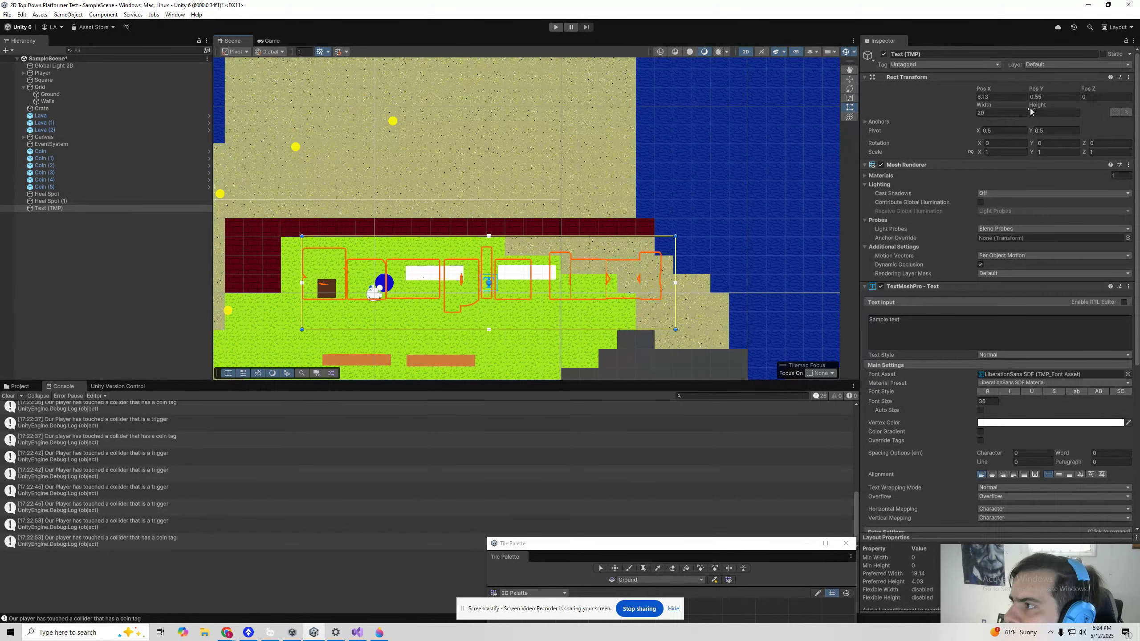
pyautogui.moveTo(1040, 109); pyautogui.dragTo(1015, 106)
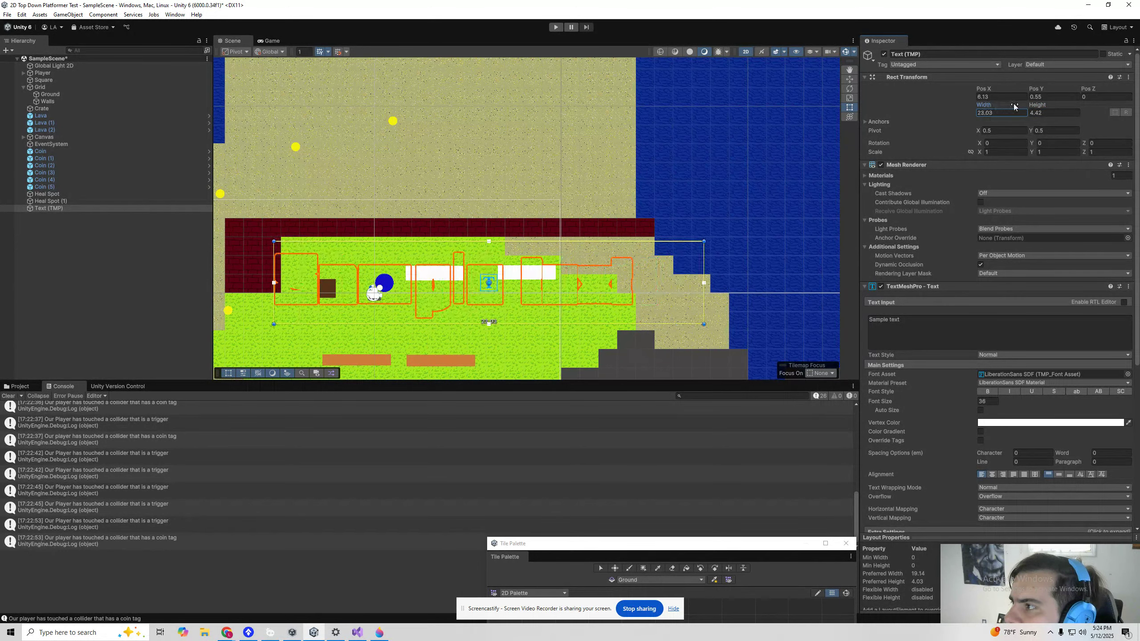
pyautogui.moveTo(1086, 92); pyautogui.dragTo(1067, 93)
# Shrink the text box to about 9.27 by 2.49 near the crate and set the font size to 10
pyautogui.scroll(8, 664, 309)
pyautogui.moveTo(642, 276); pyautogui.dragTo(598, 263, button='middle')
pyautogui.moveTo(691, 314); pyautogui.dragTo(321, 263)
pyautogui.moveTo(371, 273); pyautogui.dragTo(609, 288, button='middle')
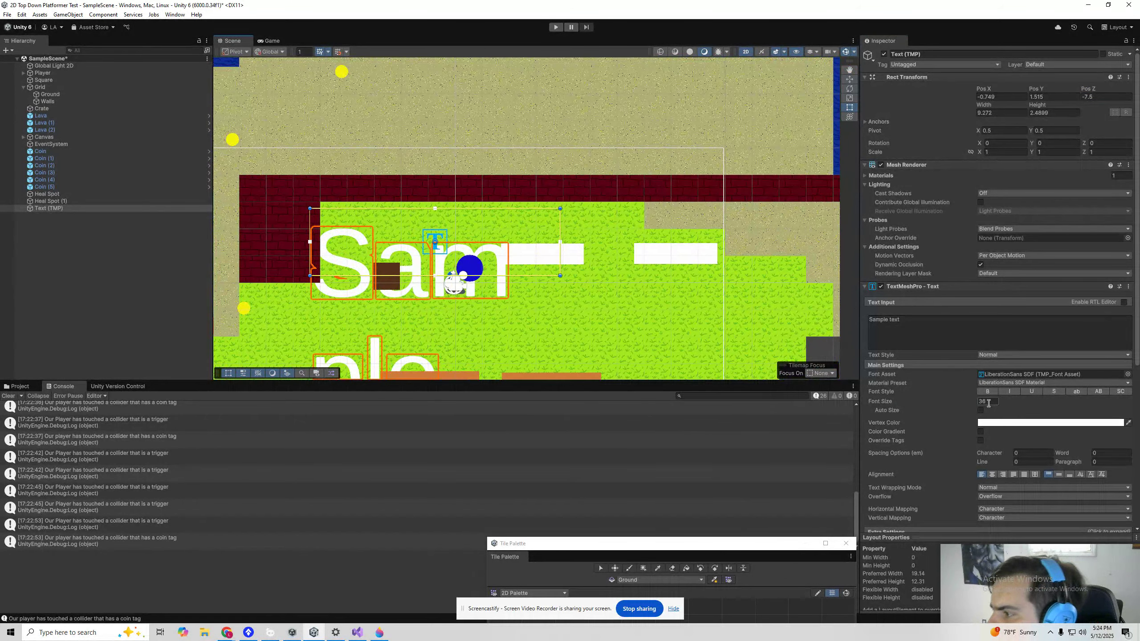
pyautogui.write('10')
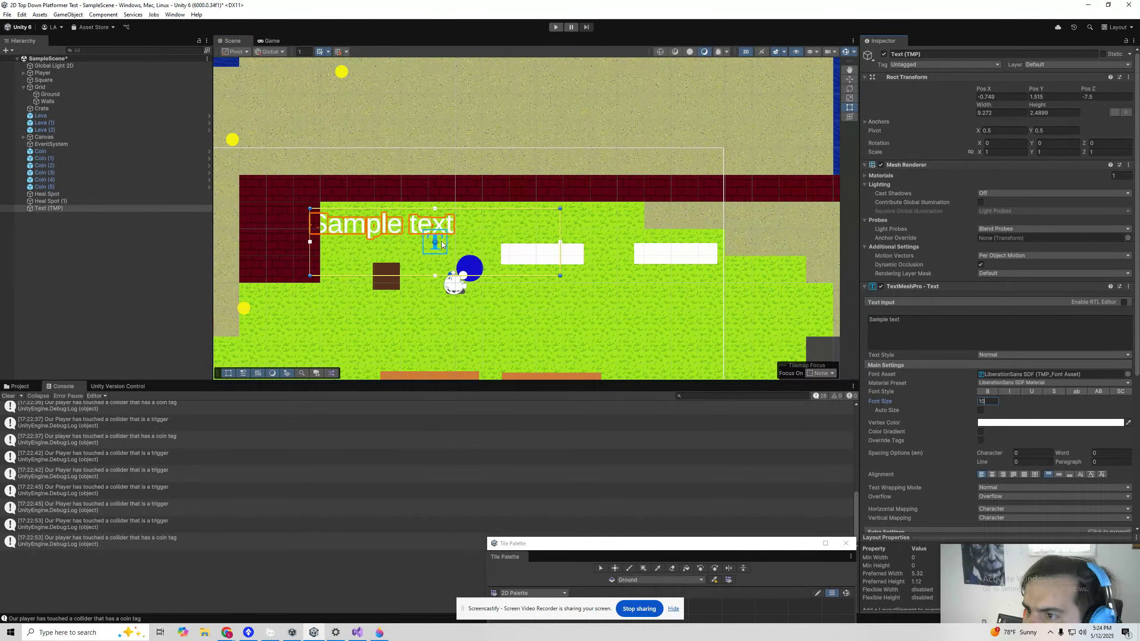
# Resize the text box to about 11.58 by 1.87 with a left margin of about 5.32, and move it to about X 1.39, Y 0.77
pyautogui.scroll(3, 454, 189)
pyautogui.moveTo(459, 197); pyautogui.dragTo(545, 228)
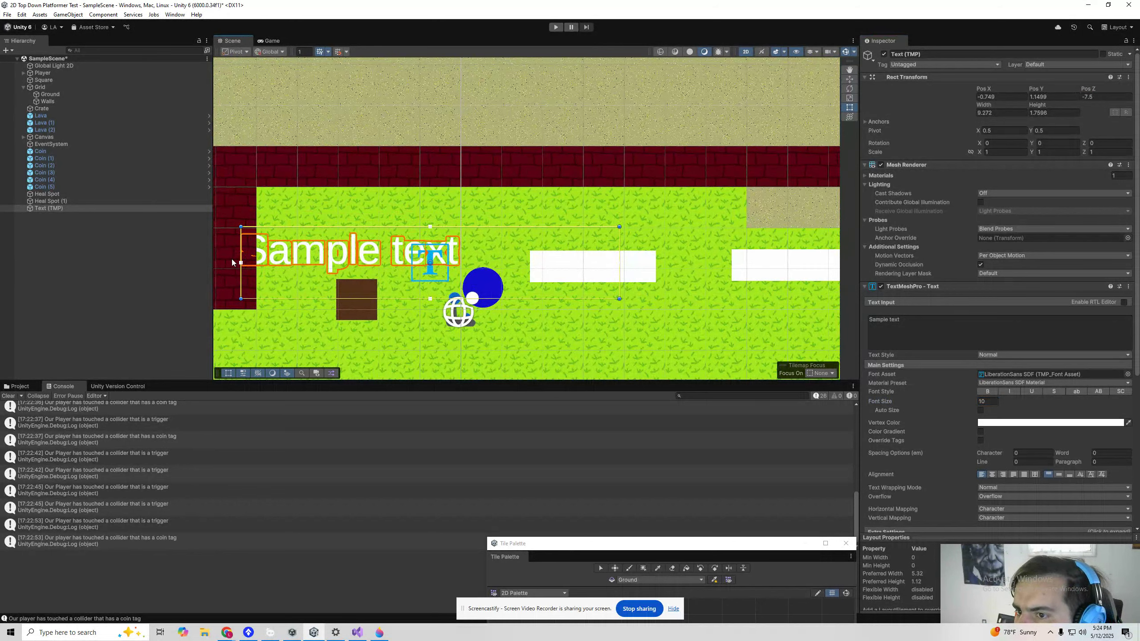
pyautogui.moveTo(242, 262); pyautogui.dragTo(459, 264)
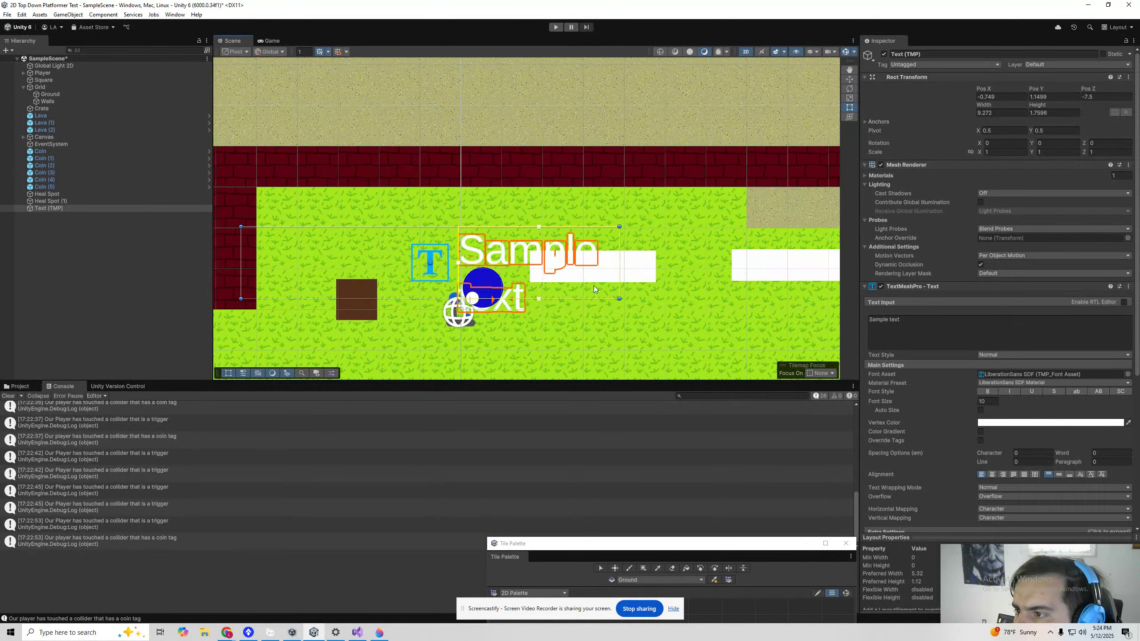
pyautogui.moveTo(621, 301); pyautogui.dragTo(715, 306)
pyautogui.moveTo(598, 258); pyautogui.dragTo(639, 272)
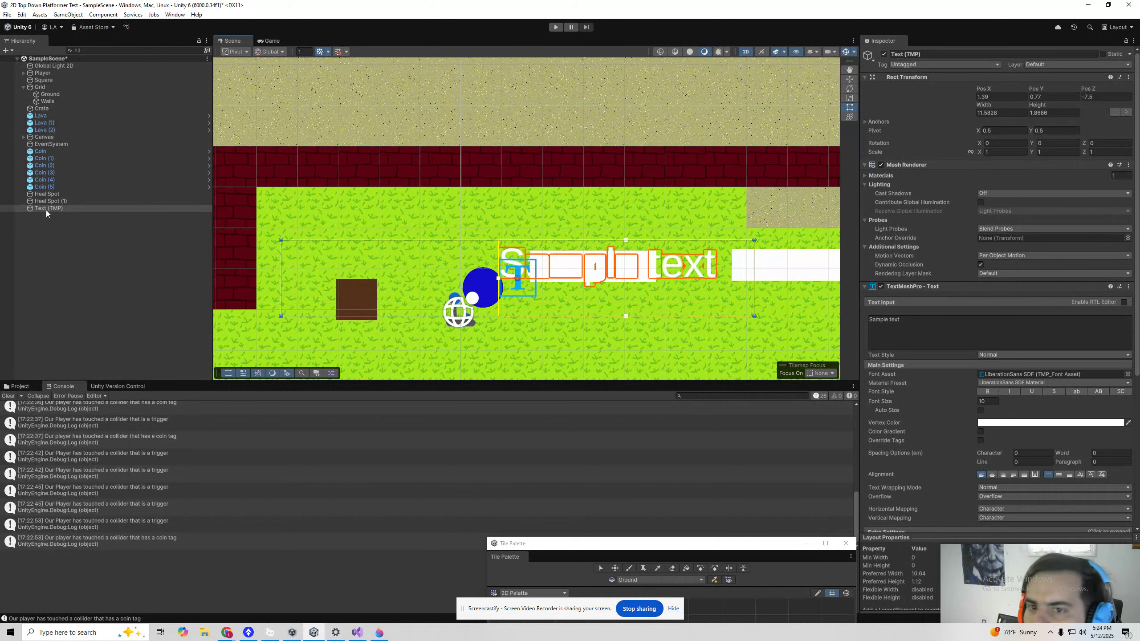
# Try a green vertex color on the sample text and change it to red
pyautogui.click(1014, 421)
pyautogui.moveTo(1052, 440); pyautogui.dragTo(1044, 441)
pyautogui.click(1076, 468)
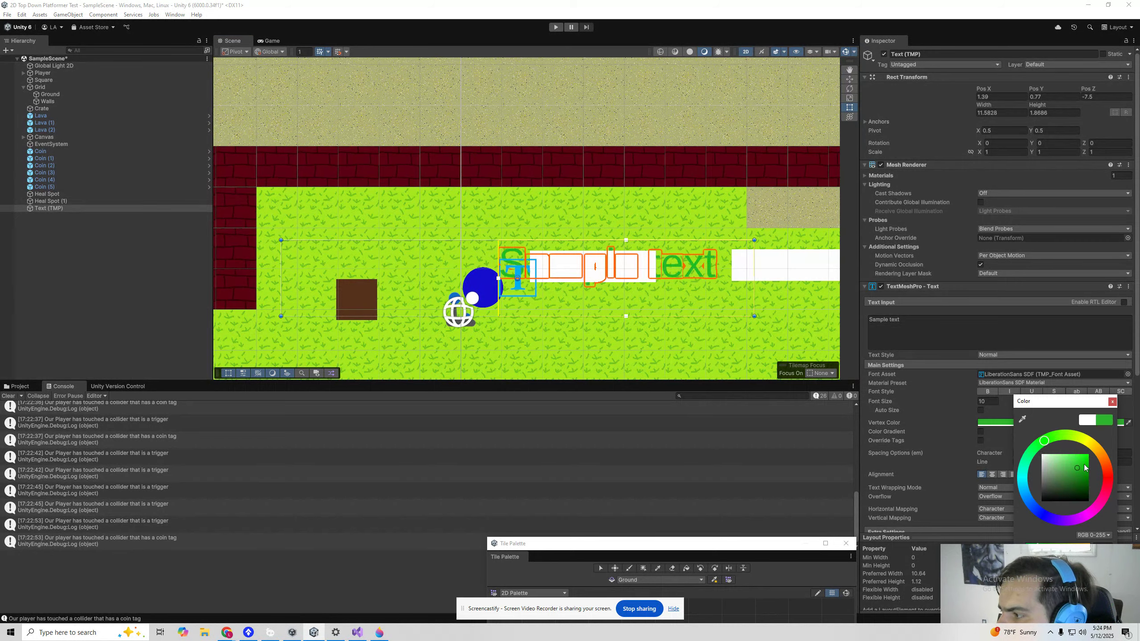
pyautogui.moveTo(1107, 491); pyautogui.dragTo(1107, 477)
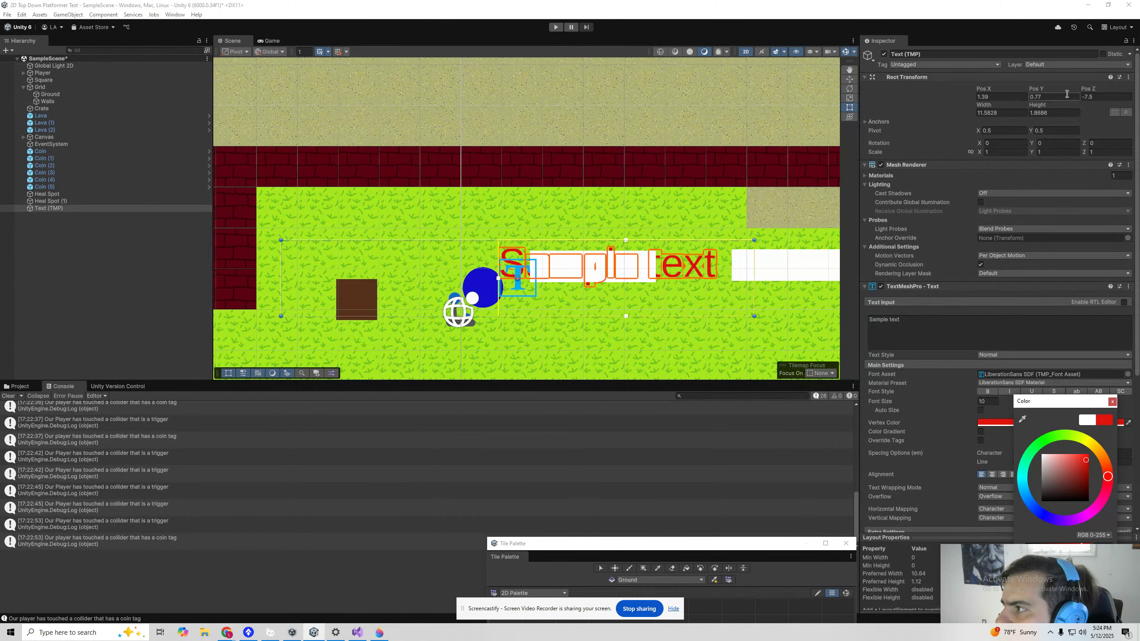
# Set the text's Z position to about -3.51 and its Order in Layer to 1 in the extra settings
pyautogui.moveTo(1088, 89); pyautogui.dragTo(229, 81)
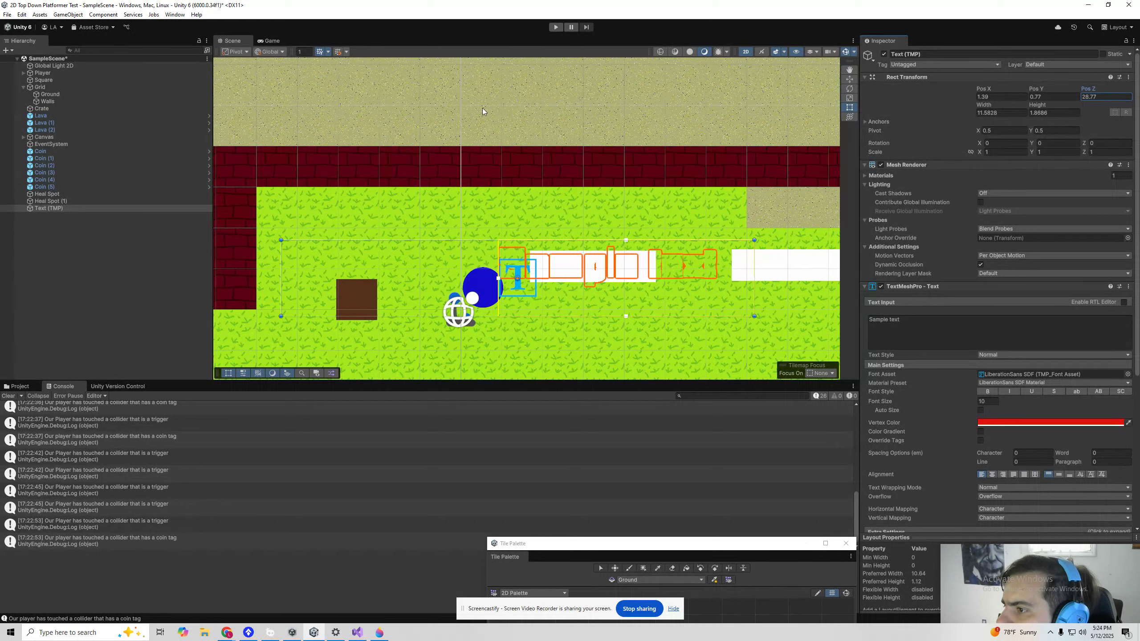
pyautogui.moveTo(114, 94); pyautogui.dragTo(13, 115)
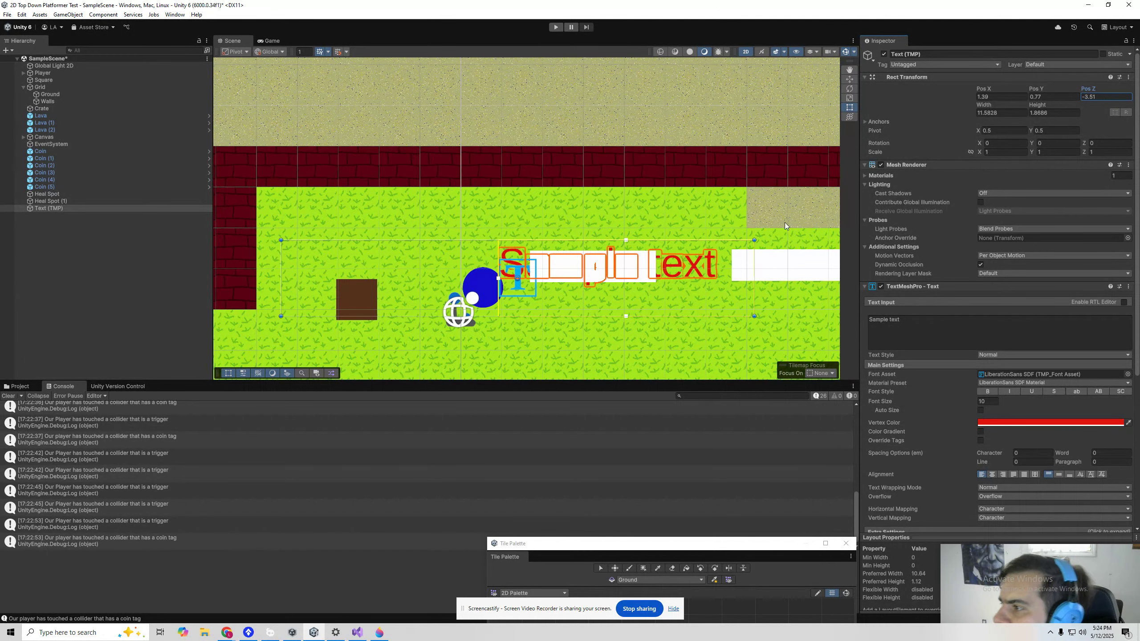
pyautogui.scroll(-6, 941, 205)
pyautogui.scroll(-4, 942, 208)
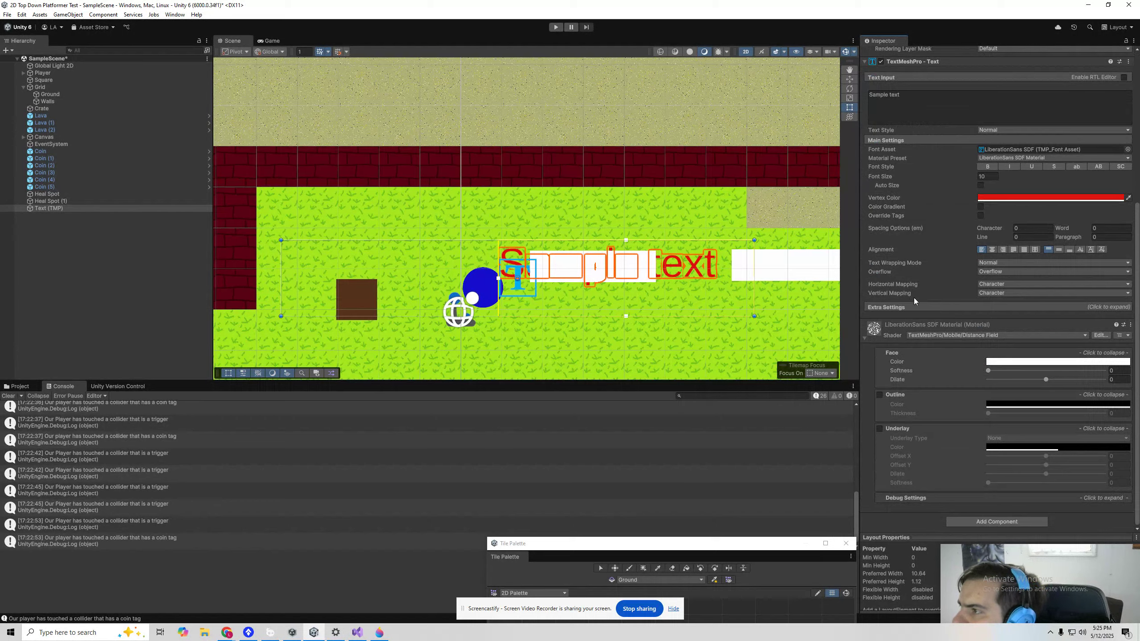
pyautogui.scroll(3, 917, 303)
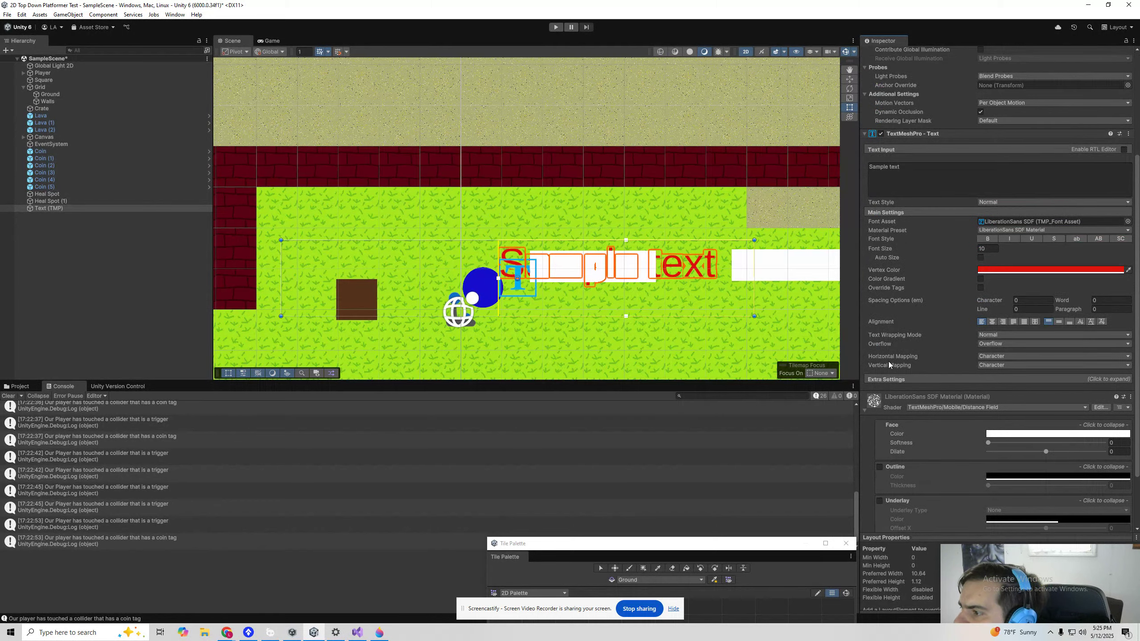
pyautogui.click(903, 379)
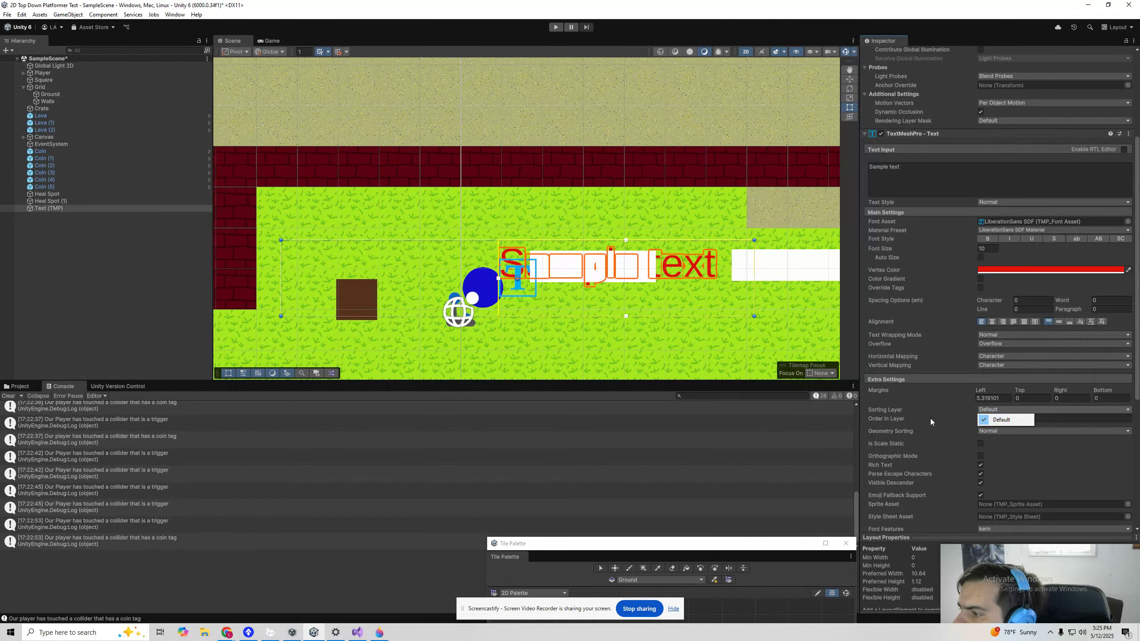
pyautogui.click(989, 418)
pyautogui.write('1')
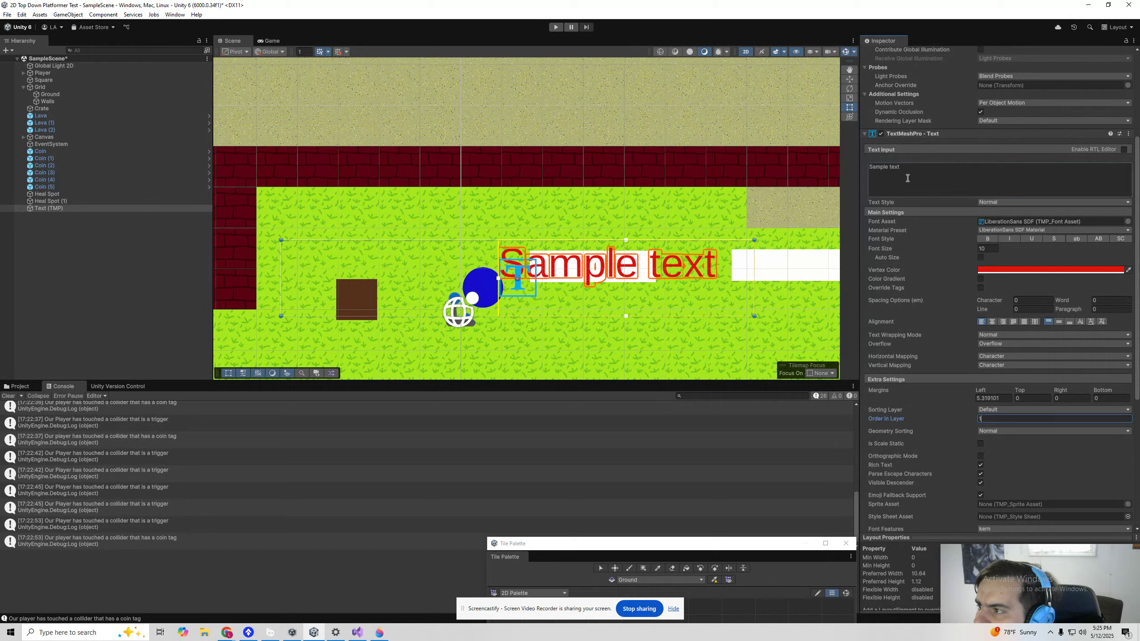
# Set the text's font size to 4
pyautogui.click(987, 248)
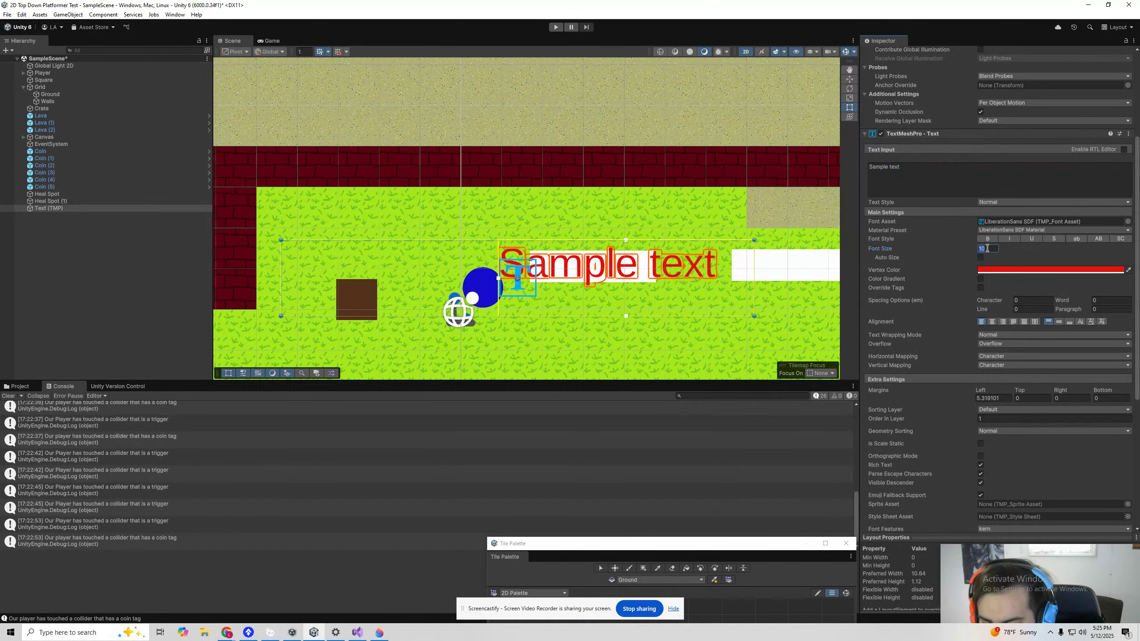
pyautogui.write('3')
pyautogui.press('BackSpace')
pyautogui.write('4')
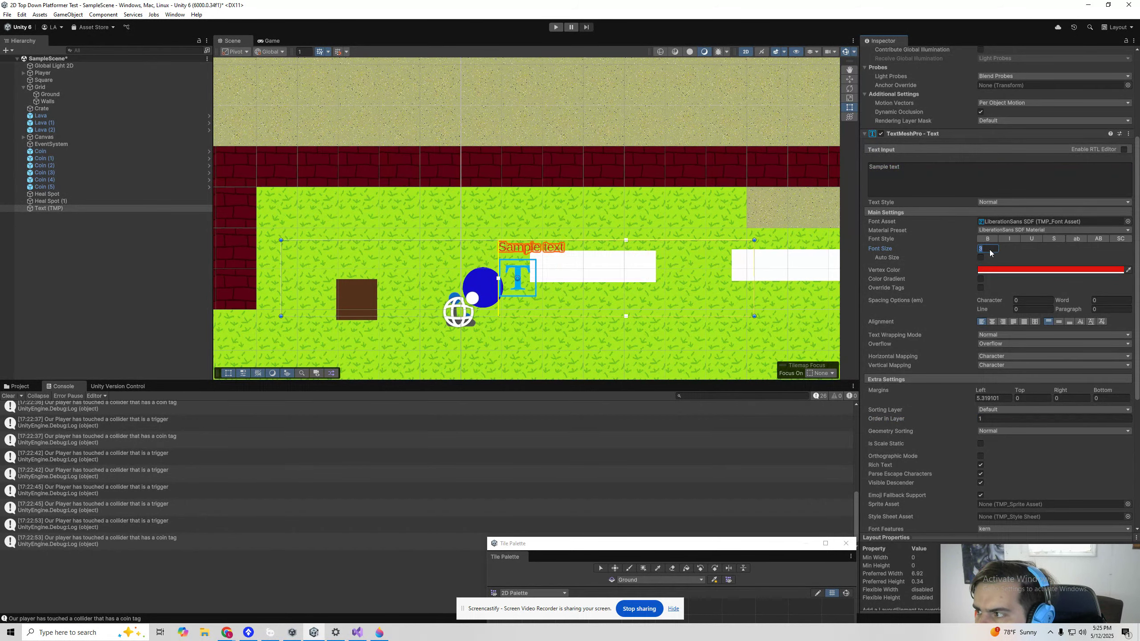
# Shrink the text box to fit the words, remove the left margin and center it on the first heal spot
pyautogui.moveTo(603, 240); pyautogui.dragTo(604, 258)
pyautogui.moveTo(283, 314); pyautogui.dragTo(397, 343)
pyautogui.moveTo(614, 304); pyautogui.dragTo(398, 301)
pyautogui.moveTo(397, 343); pyautogui.dragTo(528, 279)
pyautogui.moveTo(754, 280); pyautogui.dragTo(619, 274)
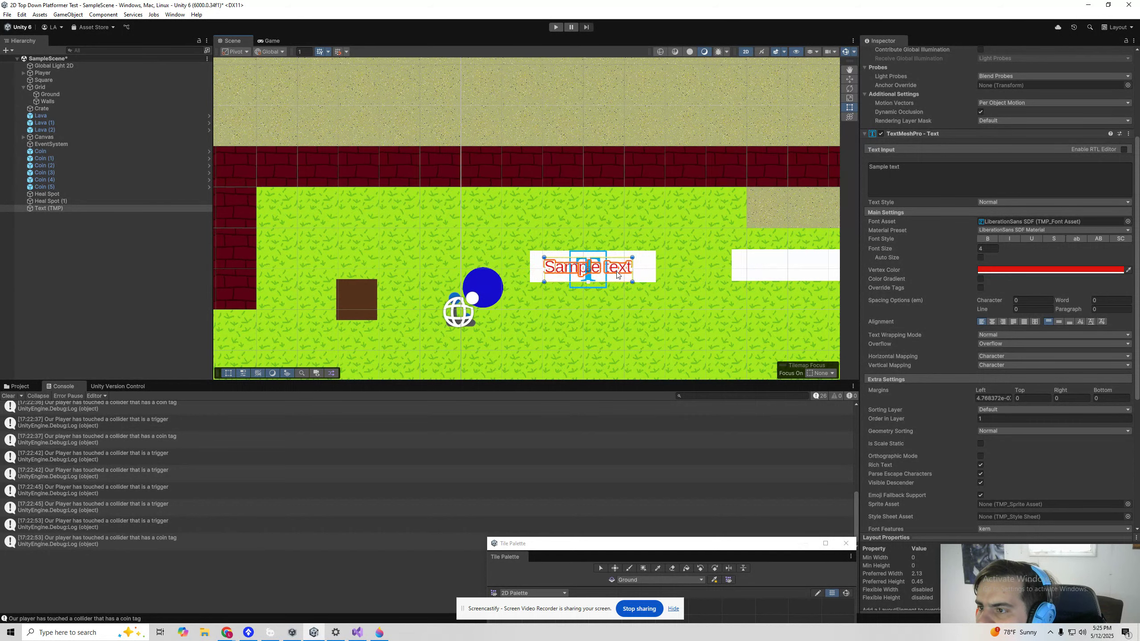
# Change the text to "Heal 20 for 1$", widen its box to about 2.63 and center it on the heal spot at about X 3.26
pyautogui.moveTo(900, 167); pyautogui.dragTo(866, 168)
pyautogui.write('Heal 20')
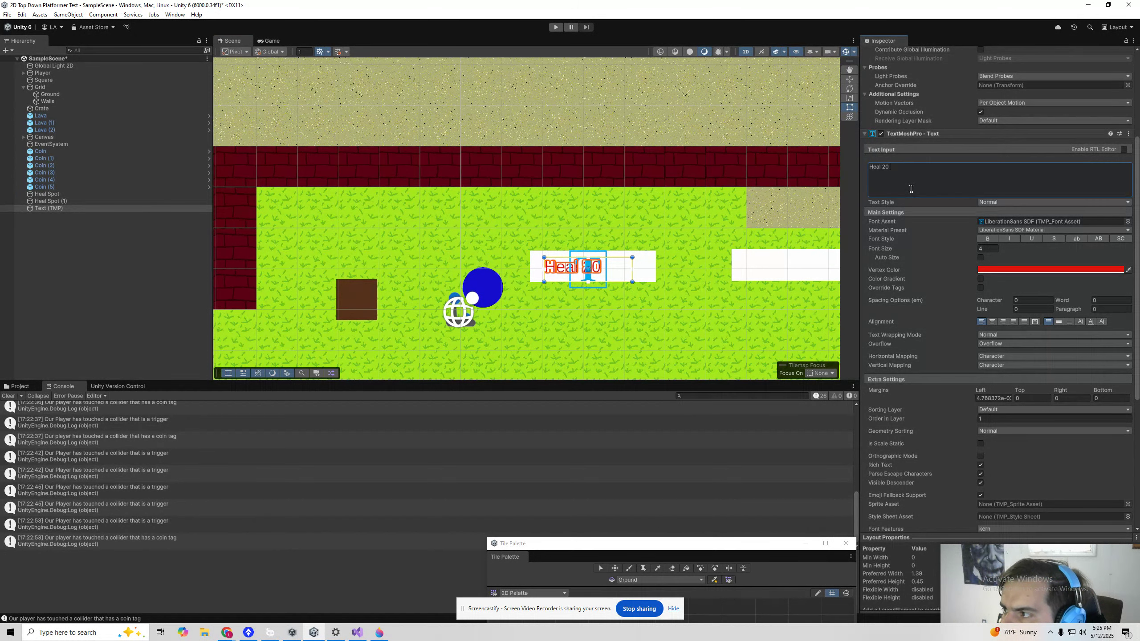
pyautogui.write(' for')
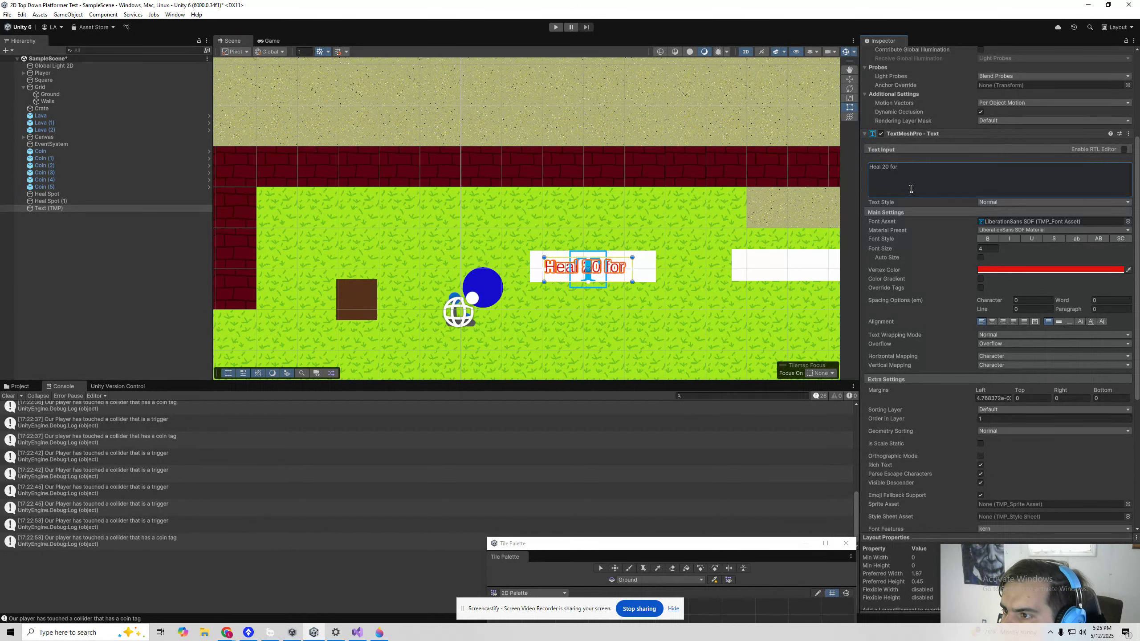
pyautogui.write(' 1')
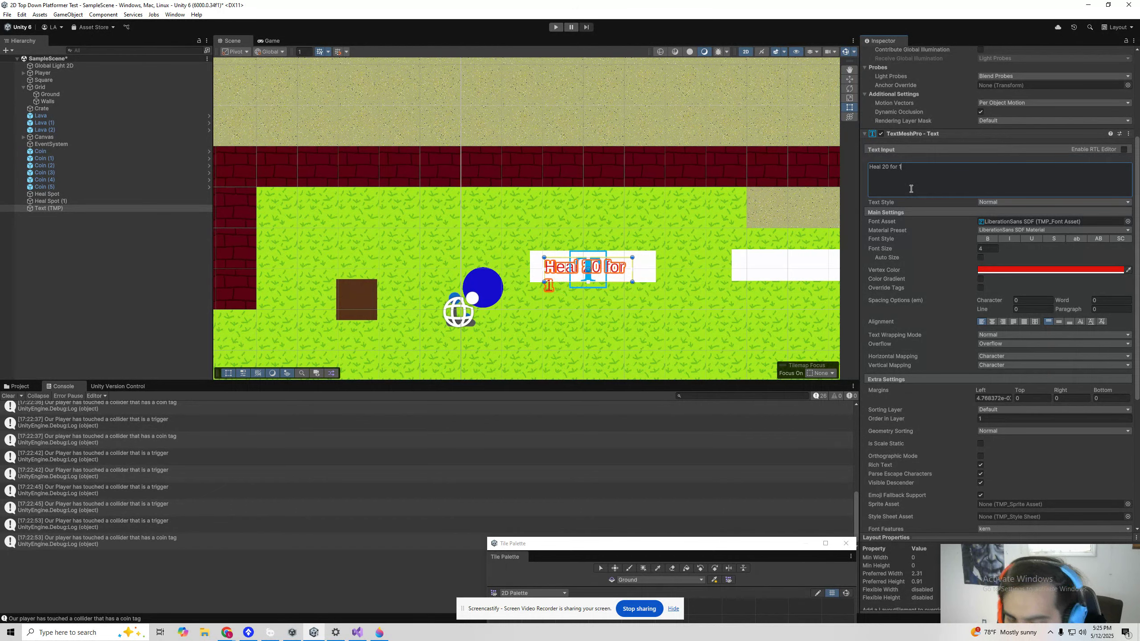
pyautogui.write('$')
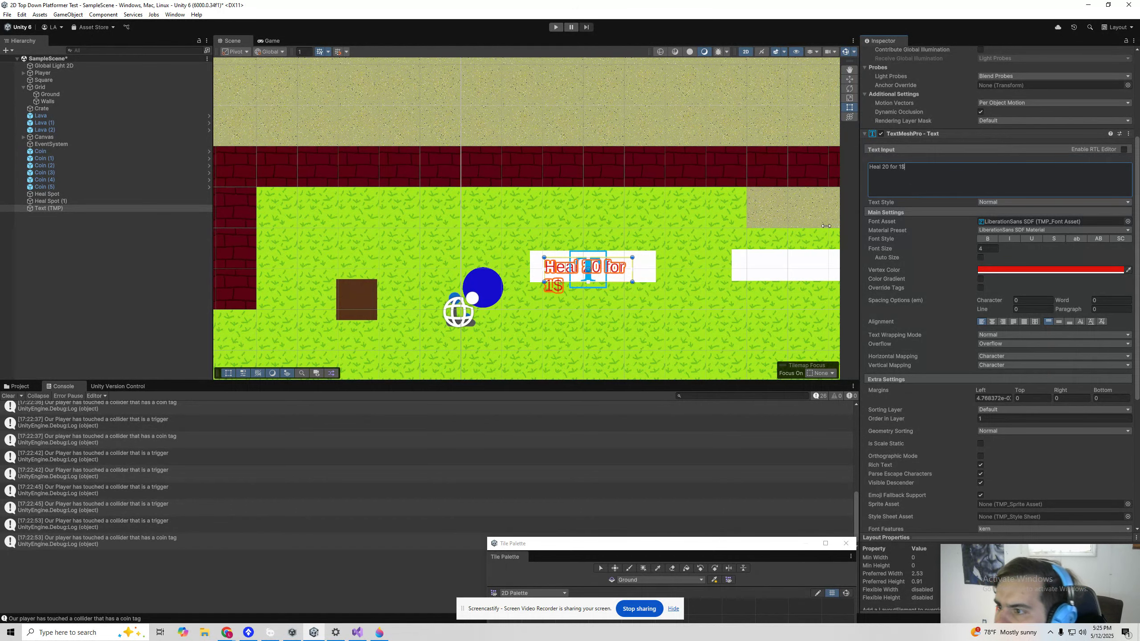
pyautogui.moveTo(633, 279); pyautogui.dragTo(649, 279)
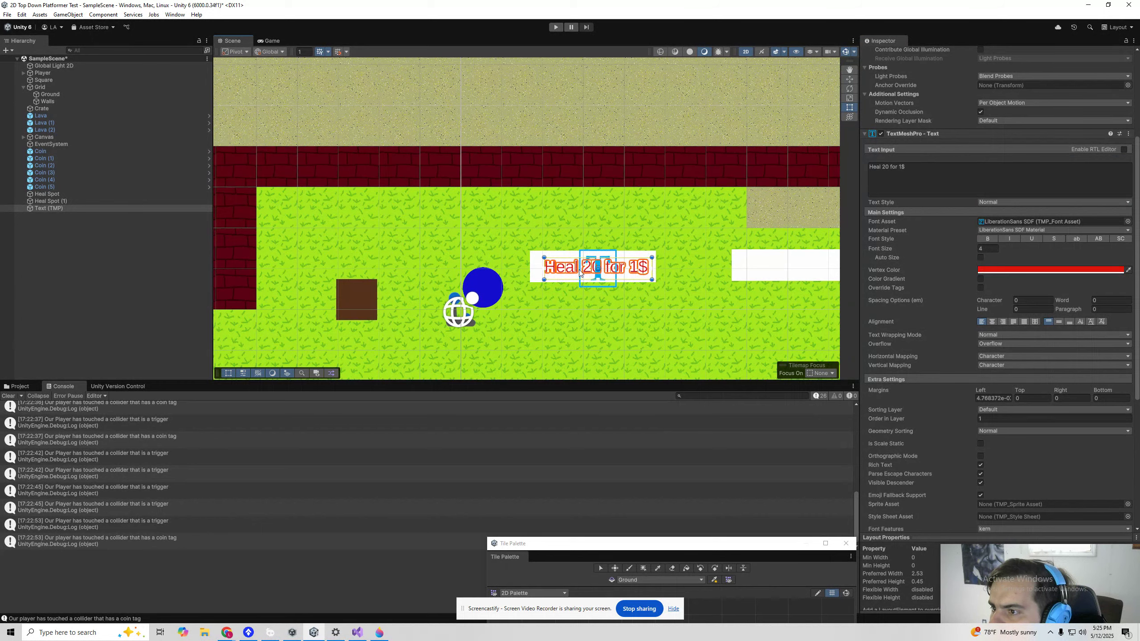
pyautogui.moveTo(558, 270); pyautogui.dragTo(556, 270)
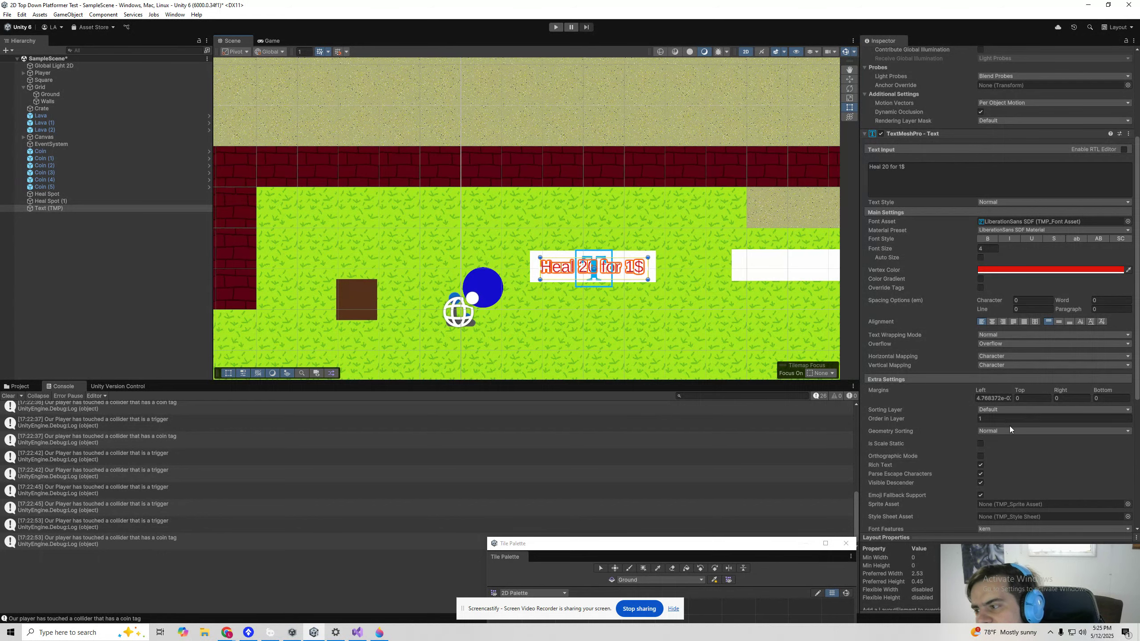
# Set the "Heal 20 for 1$" text's vertex color to green 19C600
pyautogui.click(1005, 270)
pyautogui.click(1039, 299)
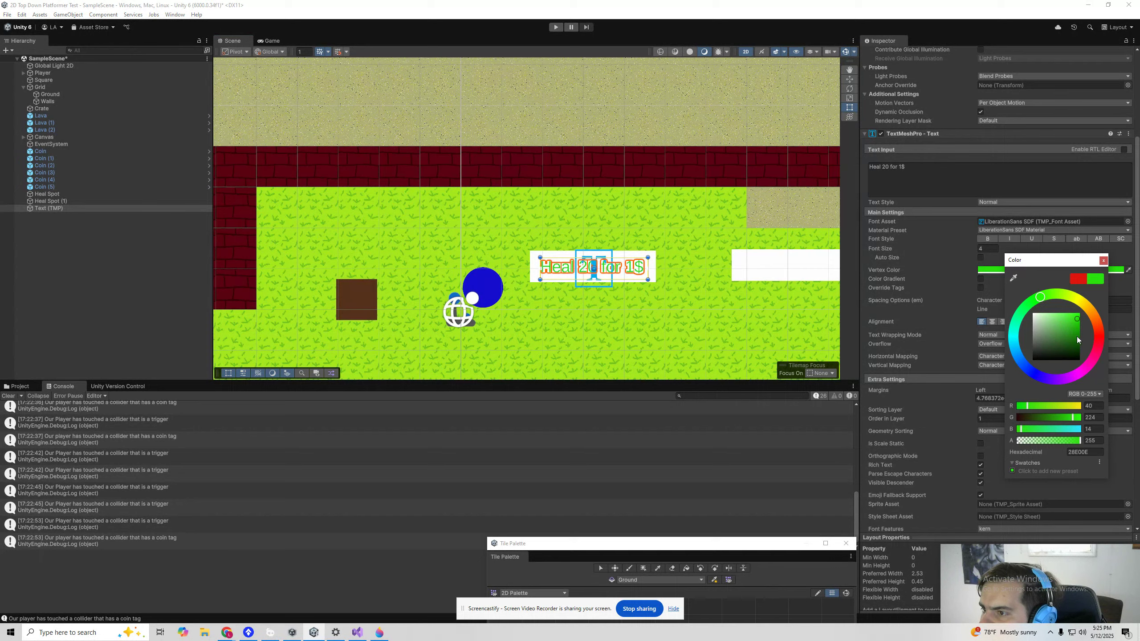
pyautogui.moveTo(1078, 339)
pyautogui.mouseDown()
pyautogui.moveTo(1088, 349)
pyautogui.moveTo(1092, 327)
pyautogui.mouseUp()
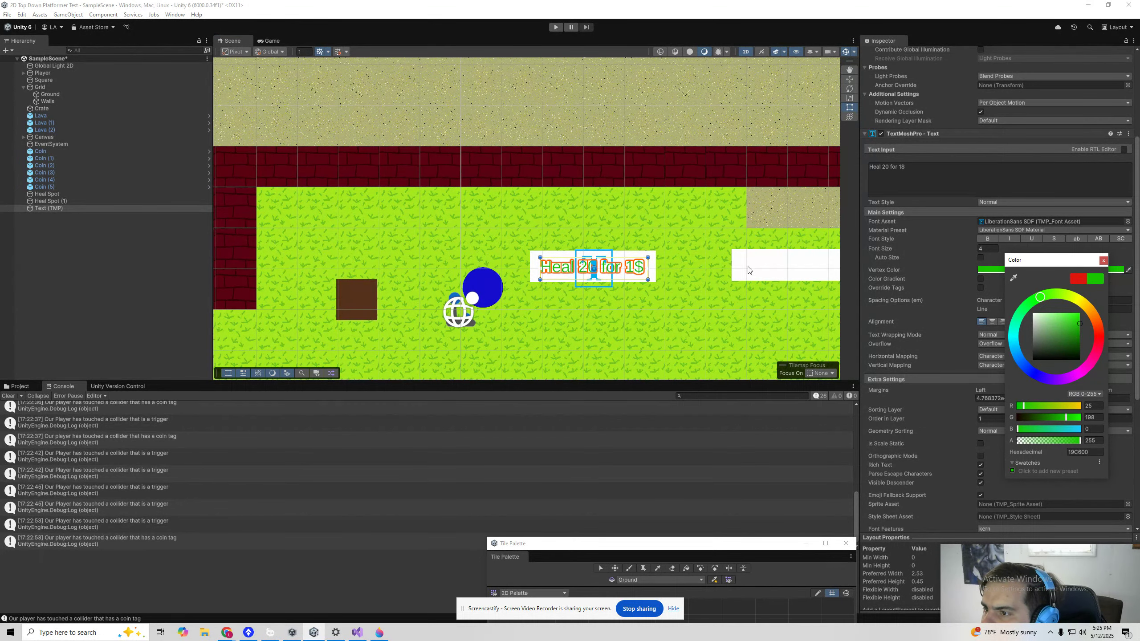
# Make the text object a child of the original Heal Spot and select Heal Spot (1)
pyautogui.click(758, 261)
pyautogui.click(760, 267)
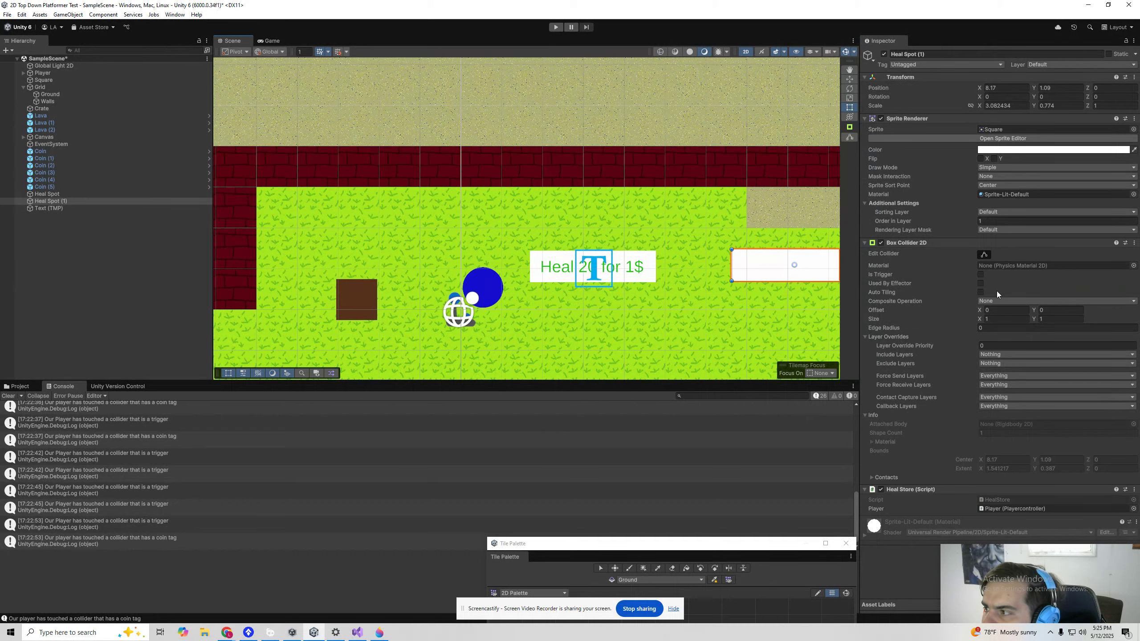
pyautogui.click(103, 208)
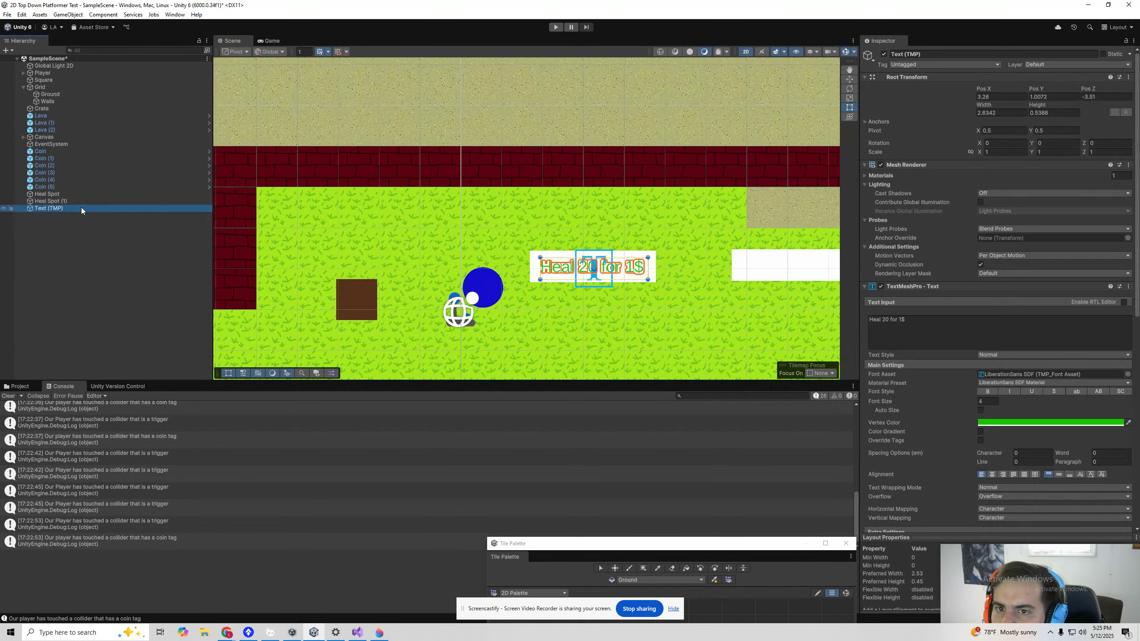
pyautogui.moveTo(72, 205); pyautogui.dragTo(65, 193)
pyautogui.click(71, 208)
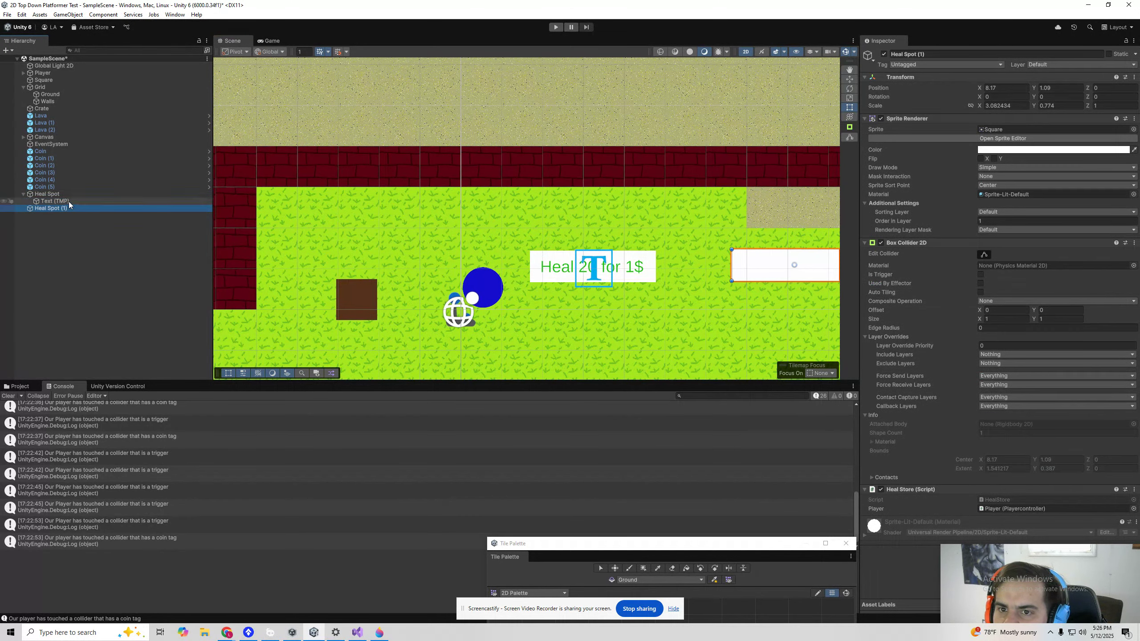
# Replace Heal Spot (1) with a duplicate of the labelled Heal Spot at about X 7.82, Y 1.09, and remove the duplicate's Heal Store script
pyautogui.press('Delete')
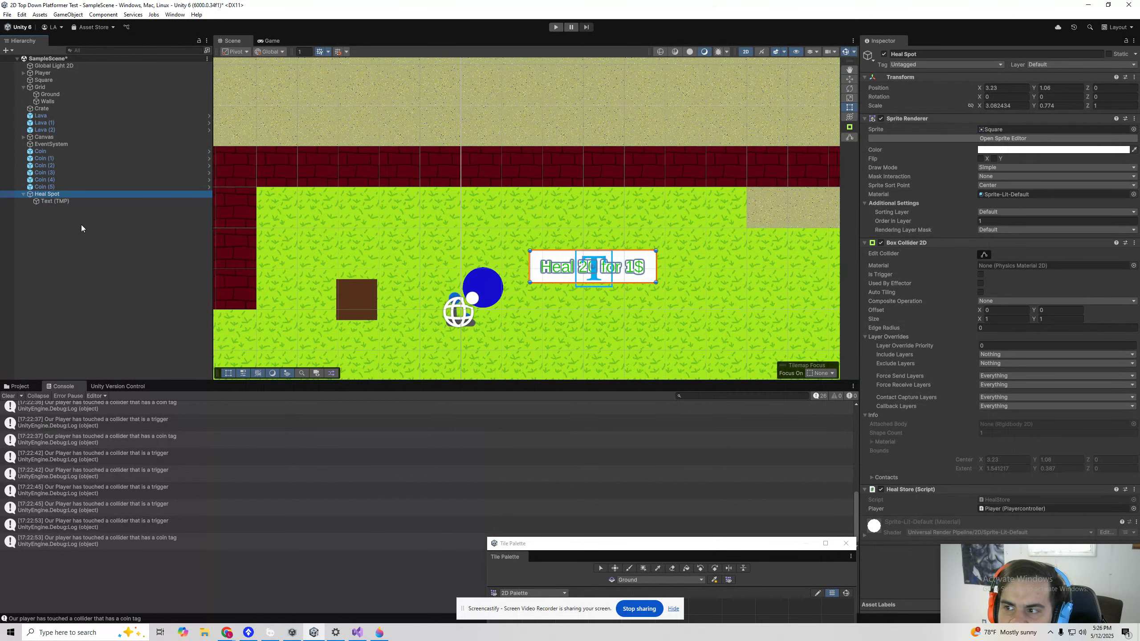
pyautogui.hotkey('ctrl', 'd')
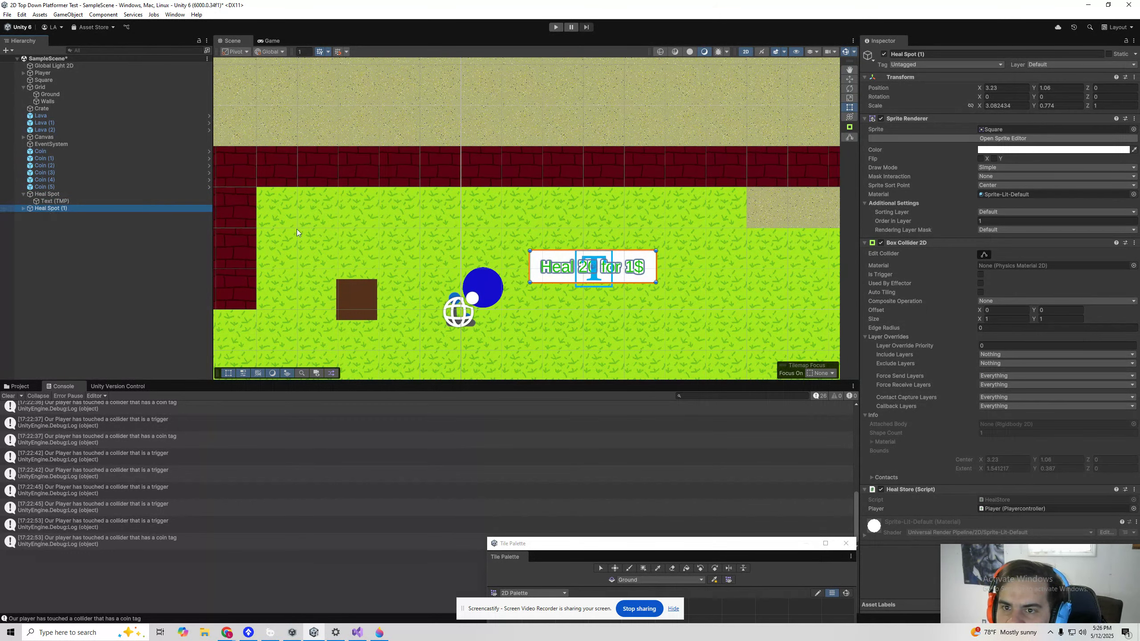
pyautogui.moveTo(634, 258); pyautogui.dragTo(817, 257)
pyautogui.click(1134, 488)
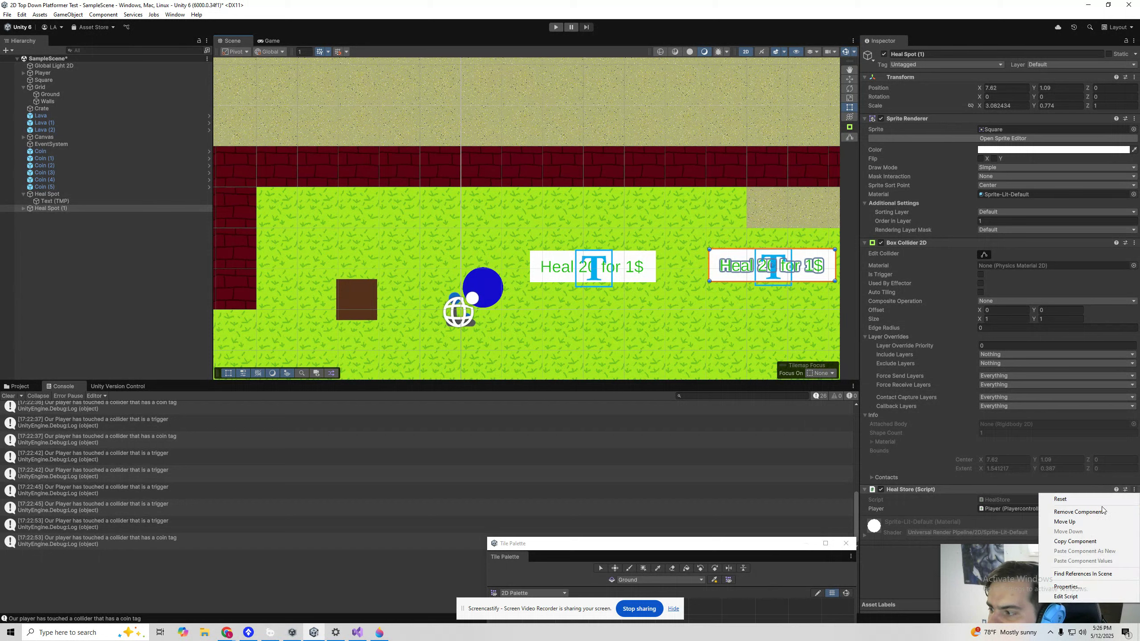
pyautogui.click(1080, 514)
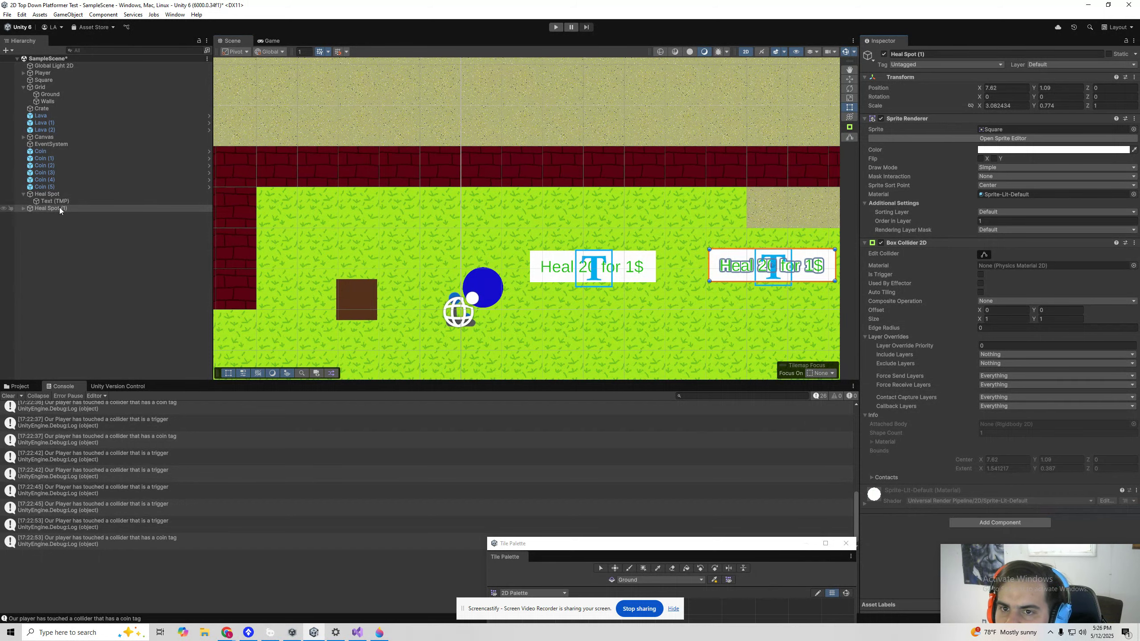
# Change the text under Heal Spot (1) to "Unlock Doge 3$" and widen its box to about 2.99 to fit one line
pyautogui.click(24, 208)
pyautogui.click(50, 216)
pyautogui.moveTo(943, 330); pyautogui.dragTo(829, 323)
pyautogui.click(913, 326)
pyautogui.write('Unlock new')
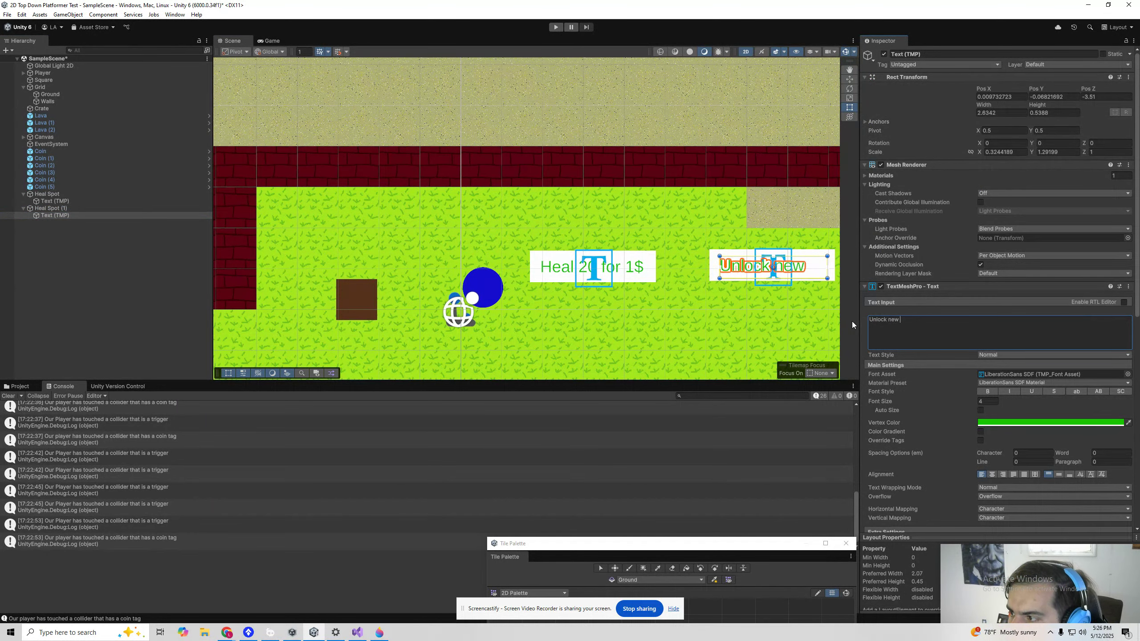
pyautogui.press('BackSpace')
pyautogui.press('BackSpace')
pyautogui.press('BackSpace')
pyautogui.press('BackSpace')
pyautogui.write('Dog')
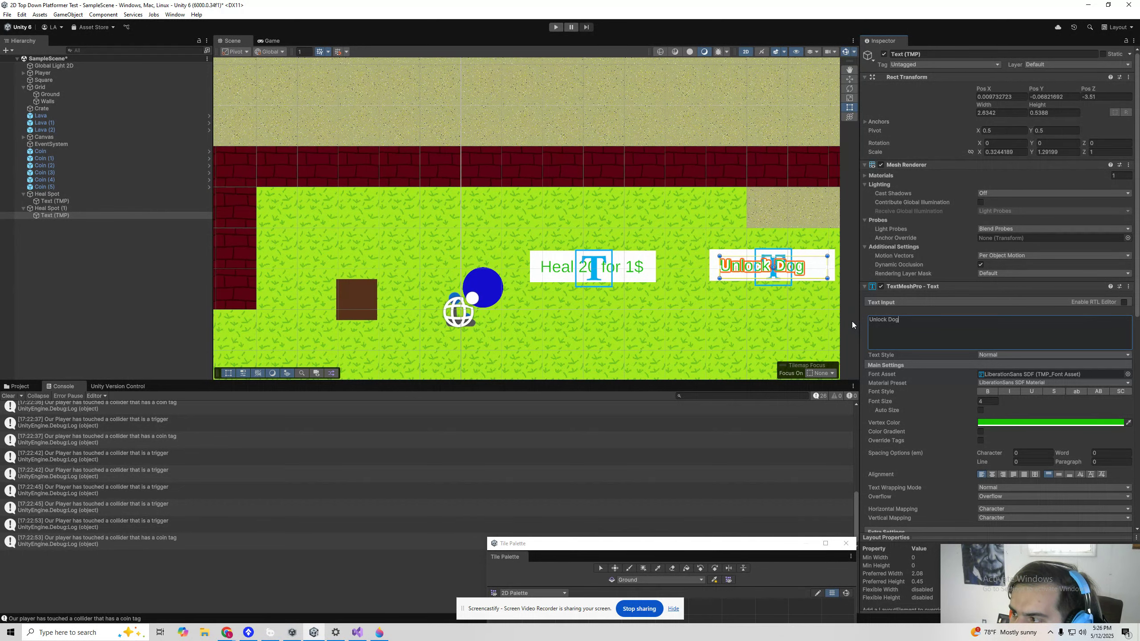
pyautogui.write('e 3')
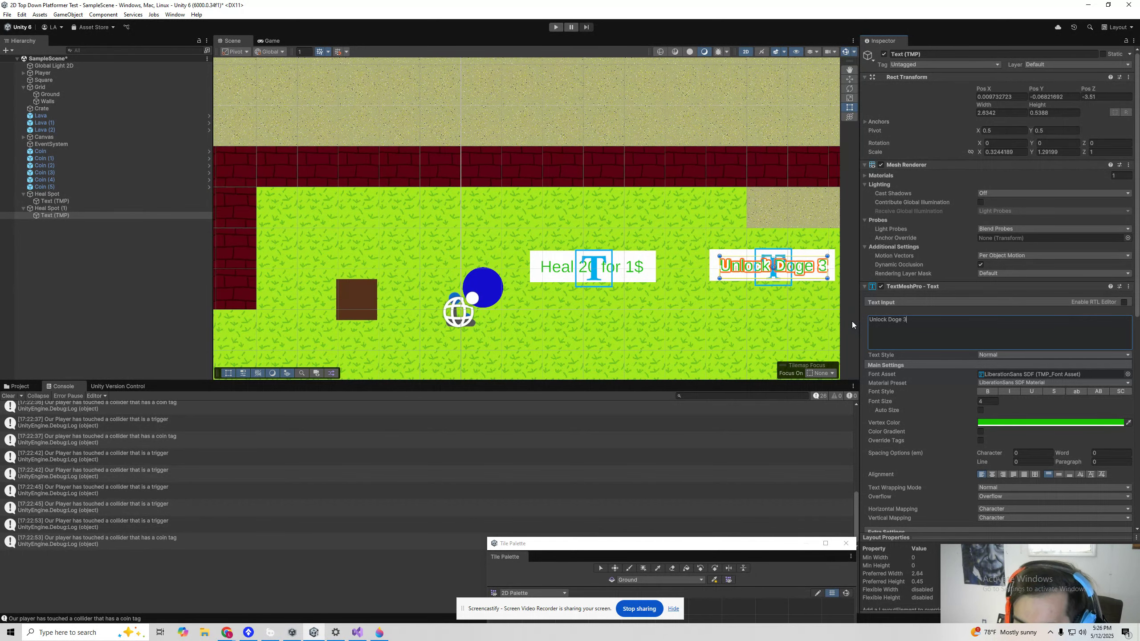
pyautogui.write('$')
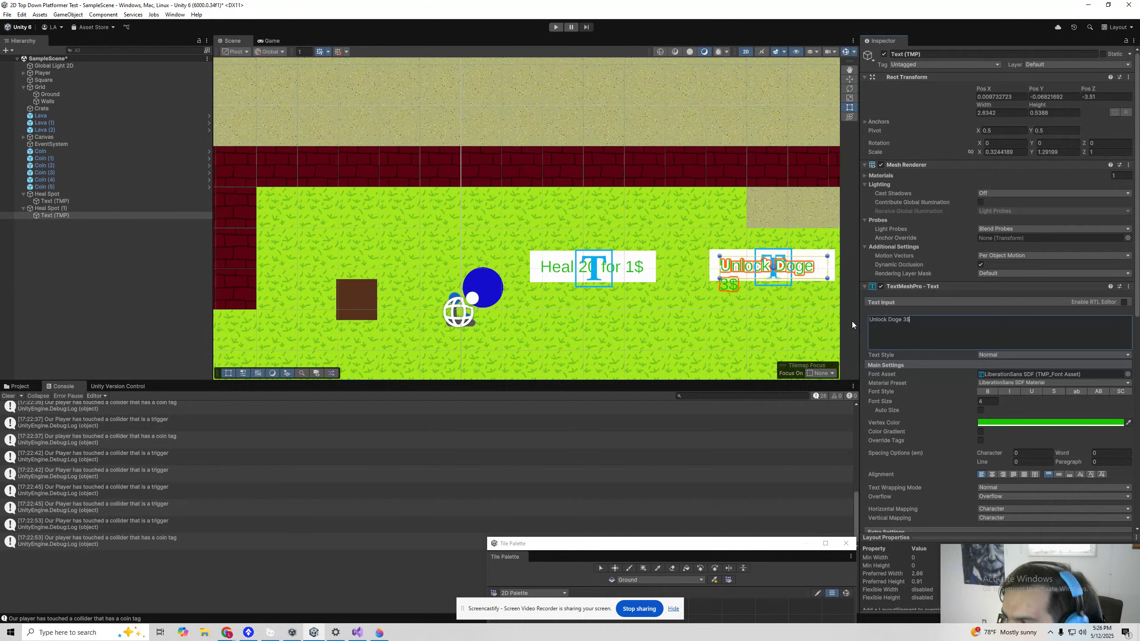
pyautogui.moveTo(720, 278); pyautogui.dragTo(710, 277)
pyautogui.moveTo(827, 277); pyautogui.dragTo(834, 278)
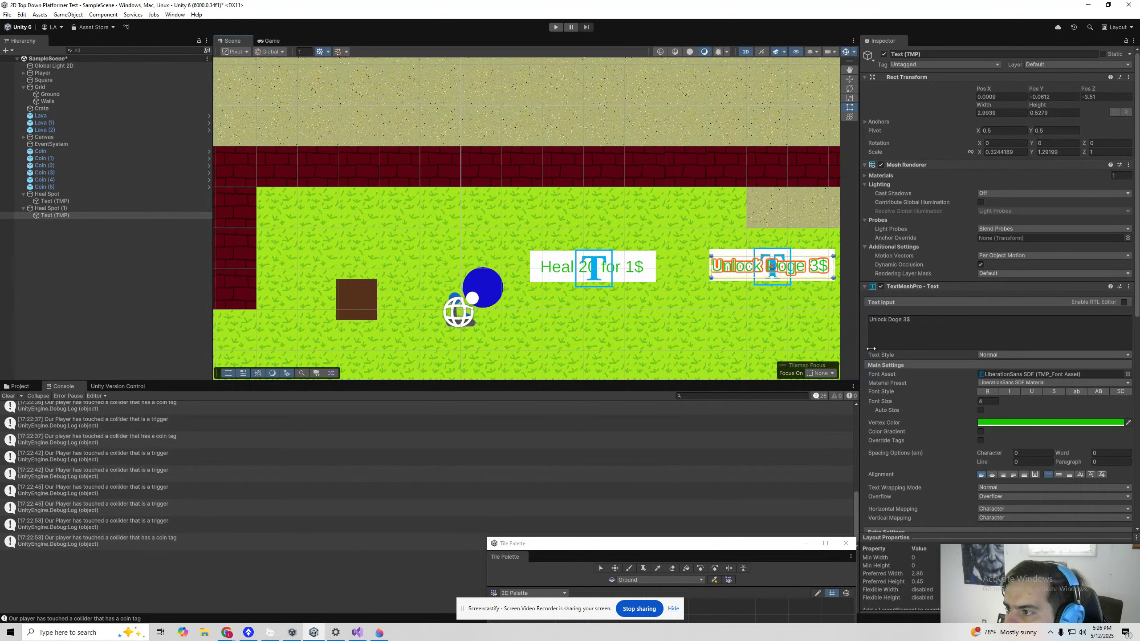
pyautogui.click(749, 321)
# Play-test the scene by moving the player around the two labelled spots, and stop the game
pyautogui.click(556, 27)
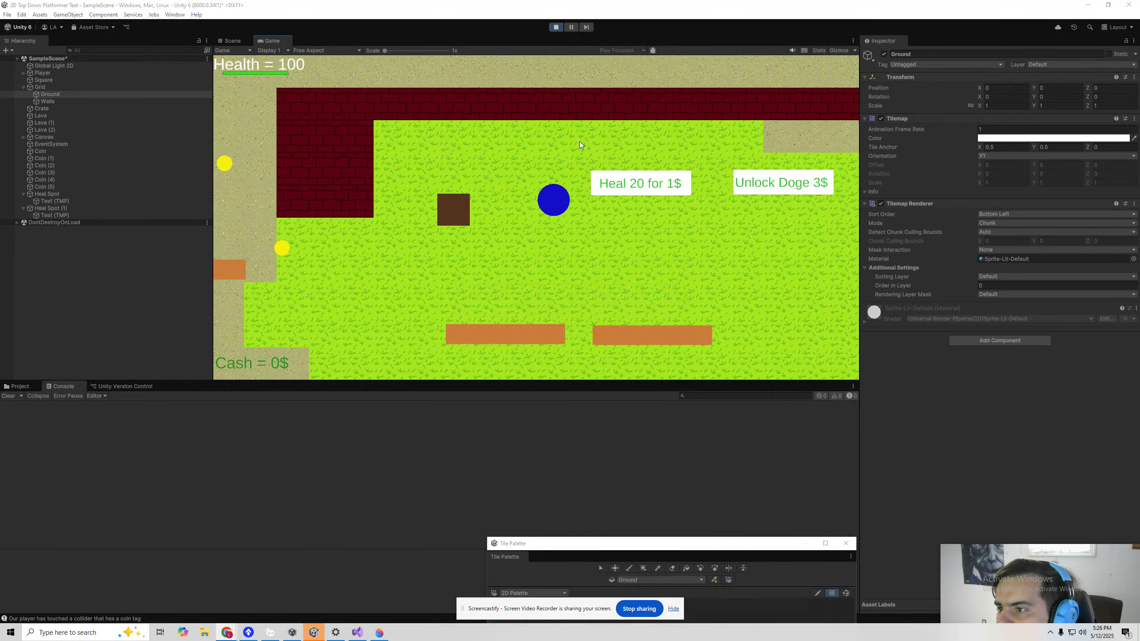
pyautogui.press('d')
pyautogui.press('w')
pyautogui.press('a')
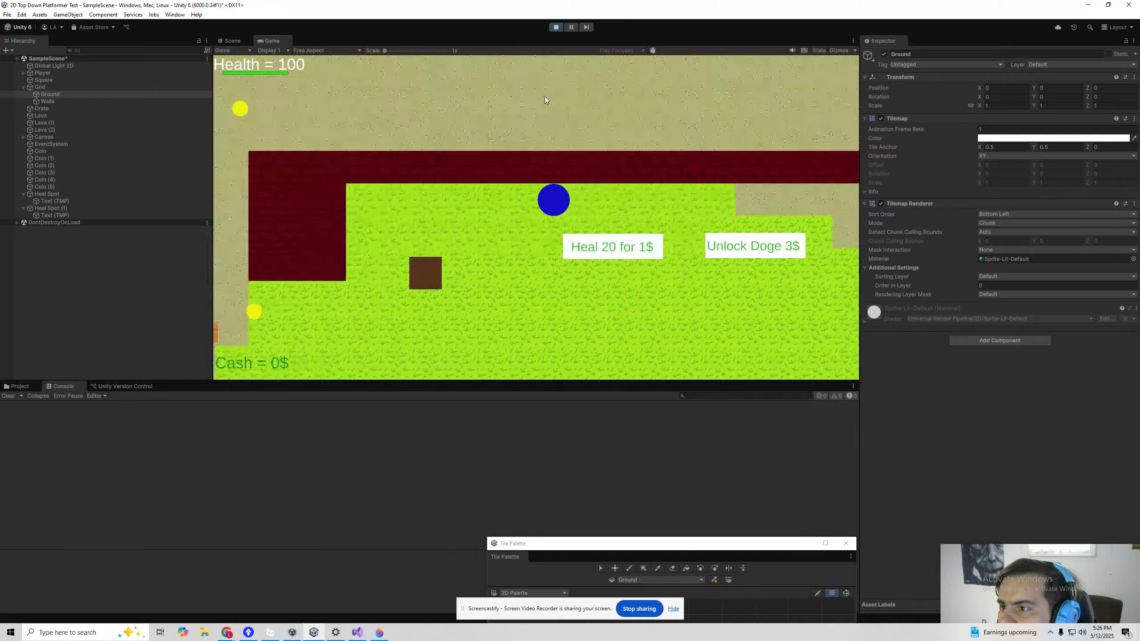
pyautogui.press('w')
pyautogui.press('s')
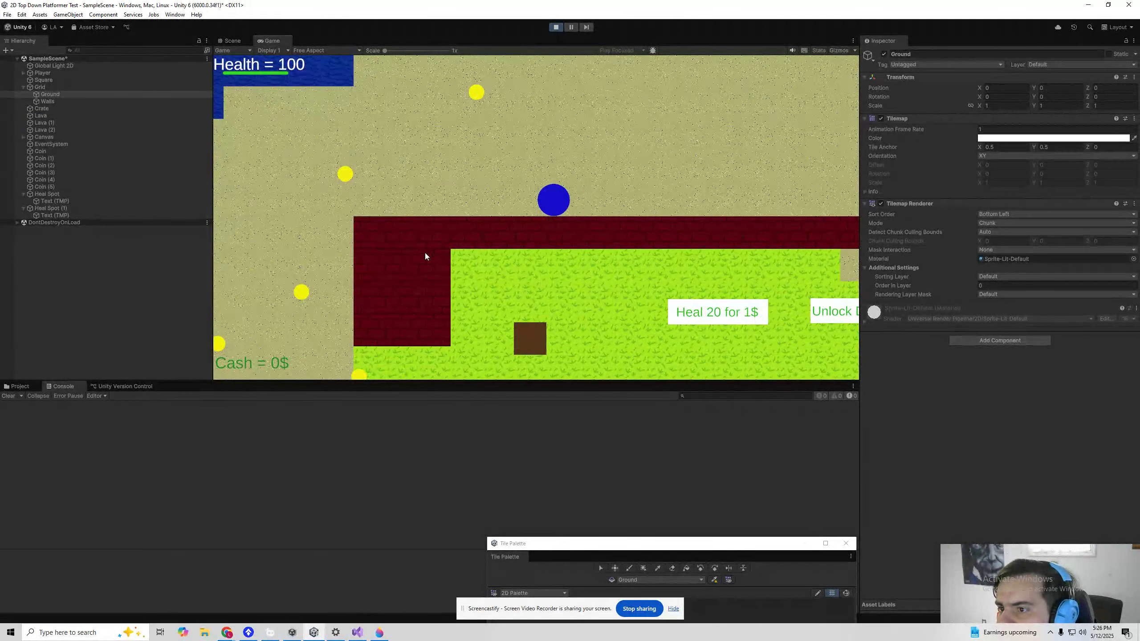
pyautogui.click(422, 264)
pyautogui.click(617, 281)
pyautogui.press('d')
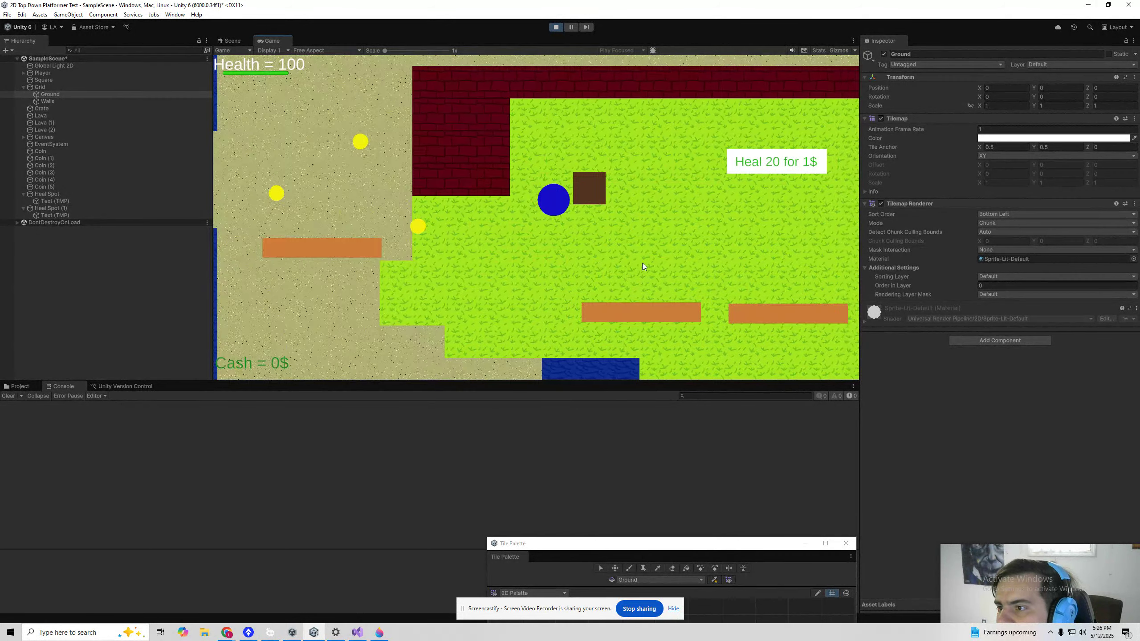
pyautogui.click(556, 28)
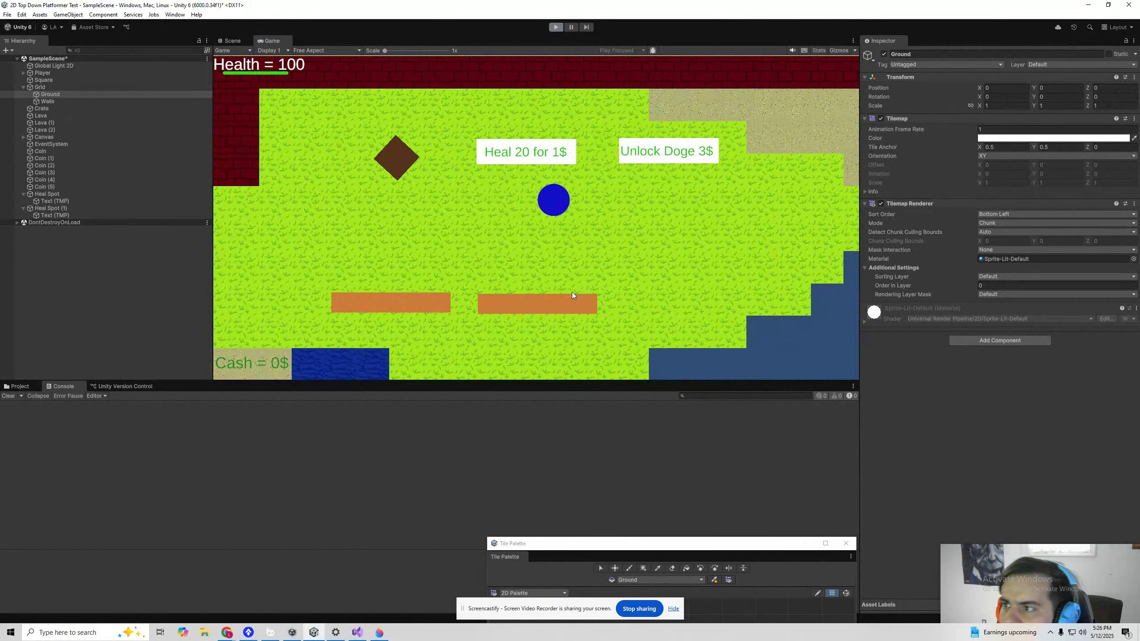
# In Visual Studio, declare "public bool dogeUnlocked = false;" below lastDodgeTime in Playercontroller.cs and save the script
pyautogui.click(357, 632)
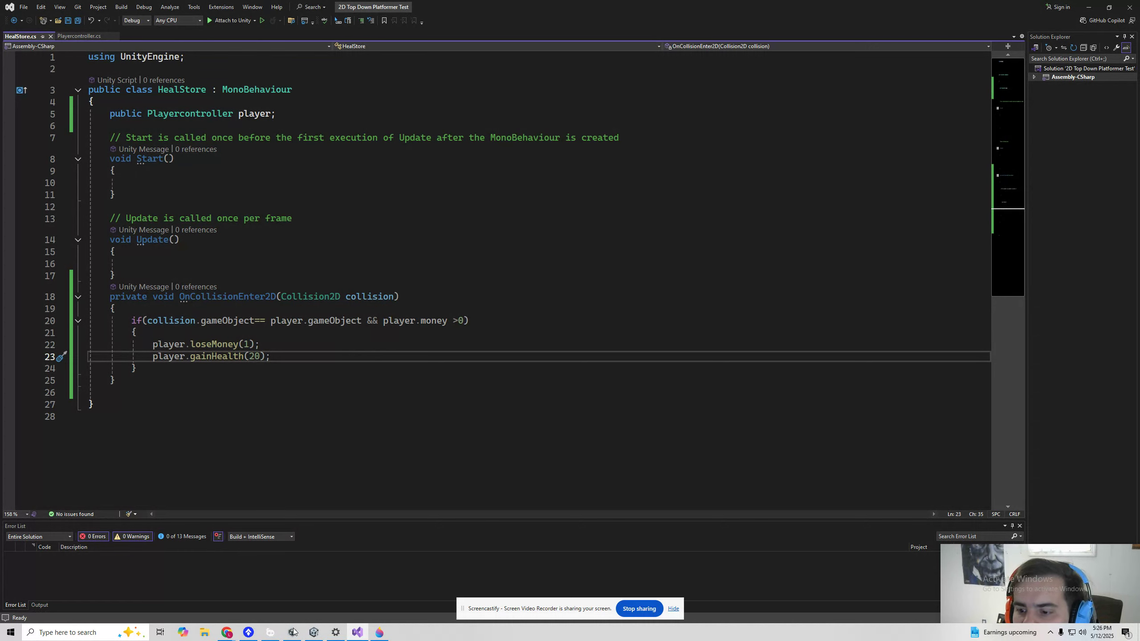
pyautogui.click(80, 36)
pyautogui.scroll(20, 150, 181)
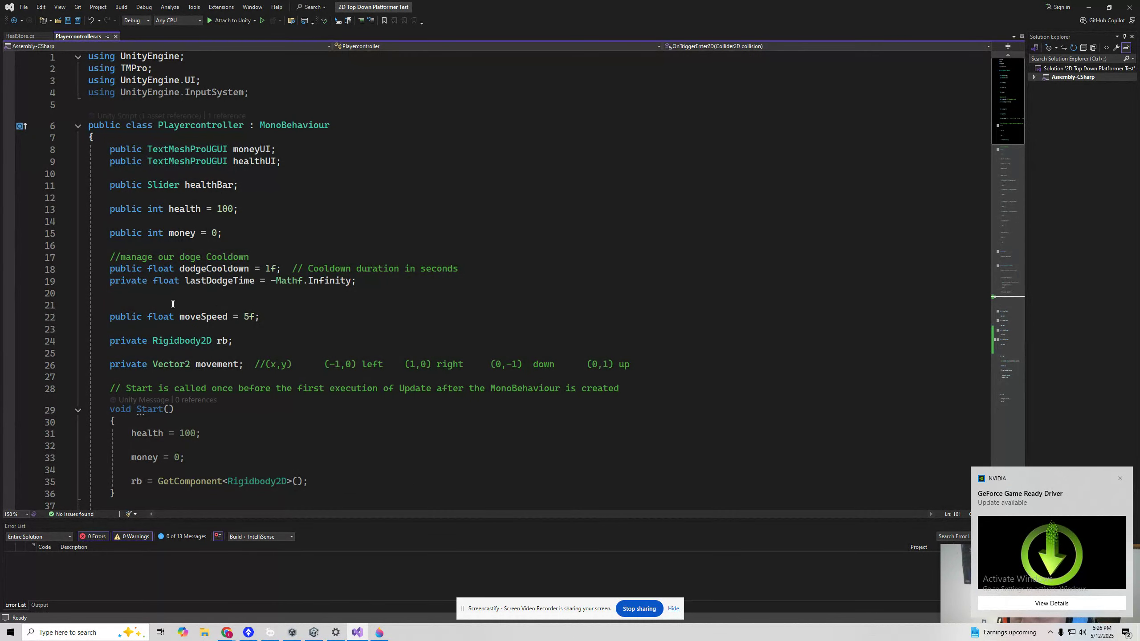
pyautogui.click(204, 306)
pyautogui.click(169, 293)
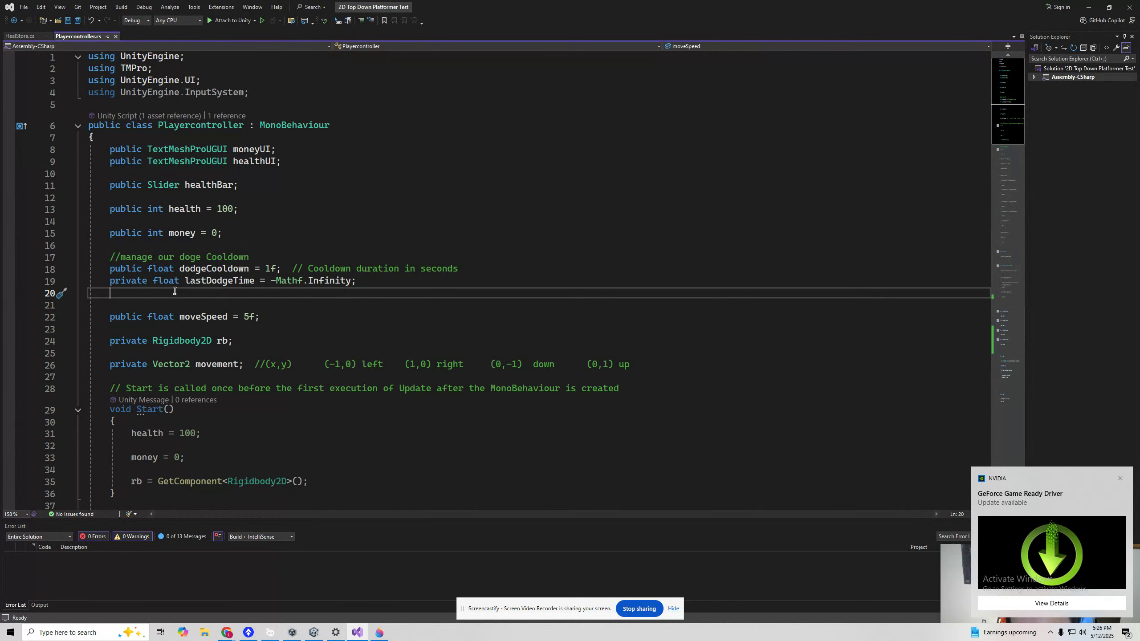
pyautogui.write('public ')
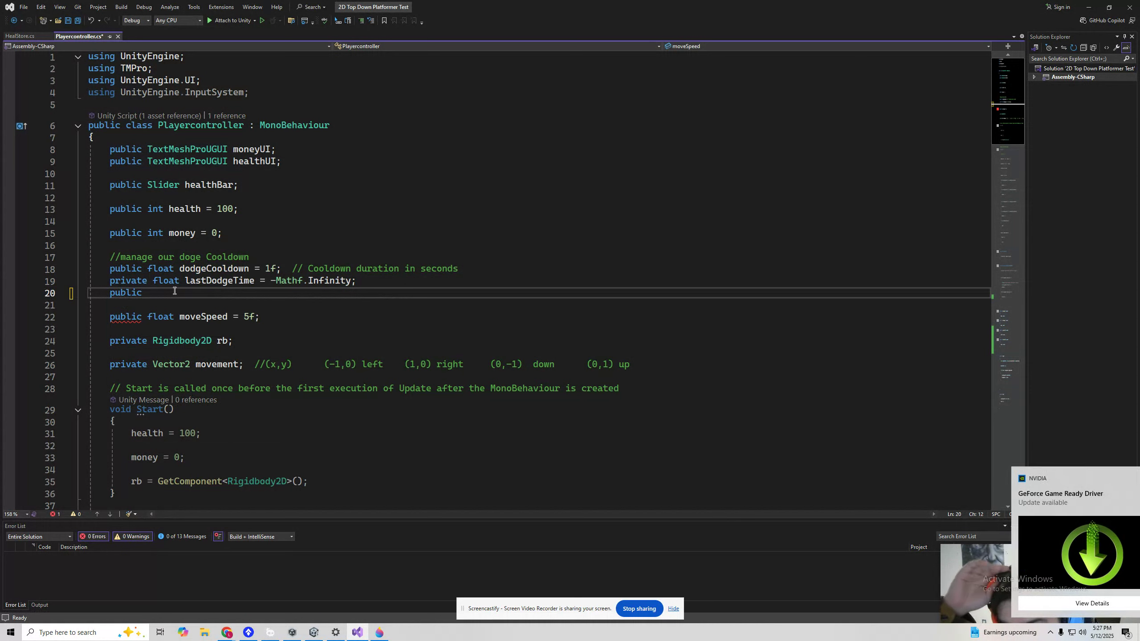
pyautogui.write('bool ')
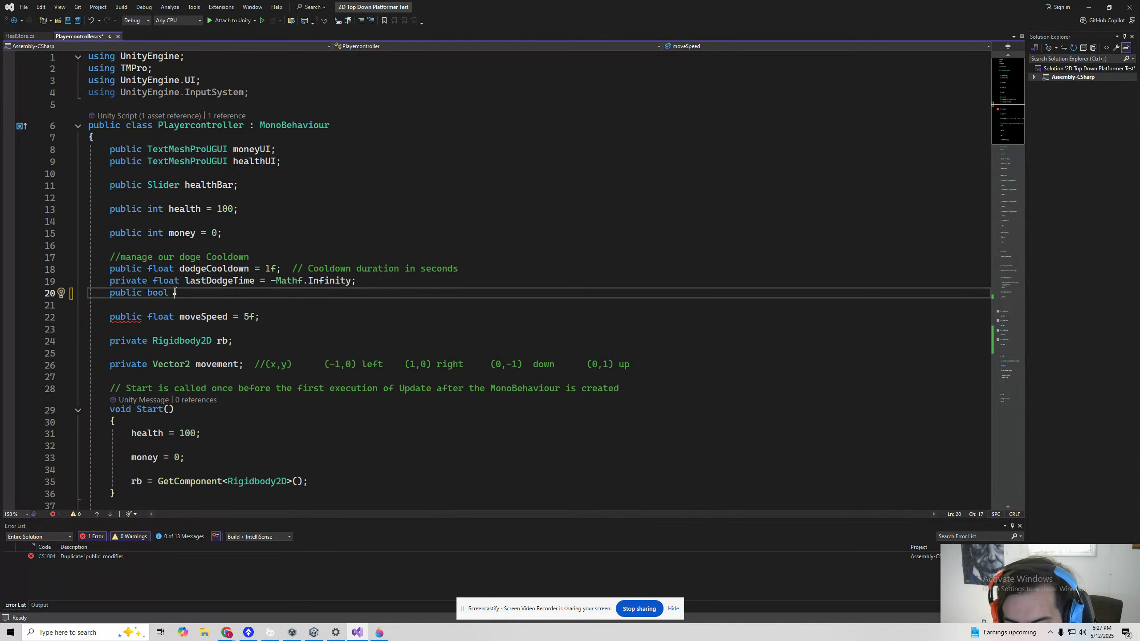
pyautogui.write('dog')
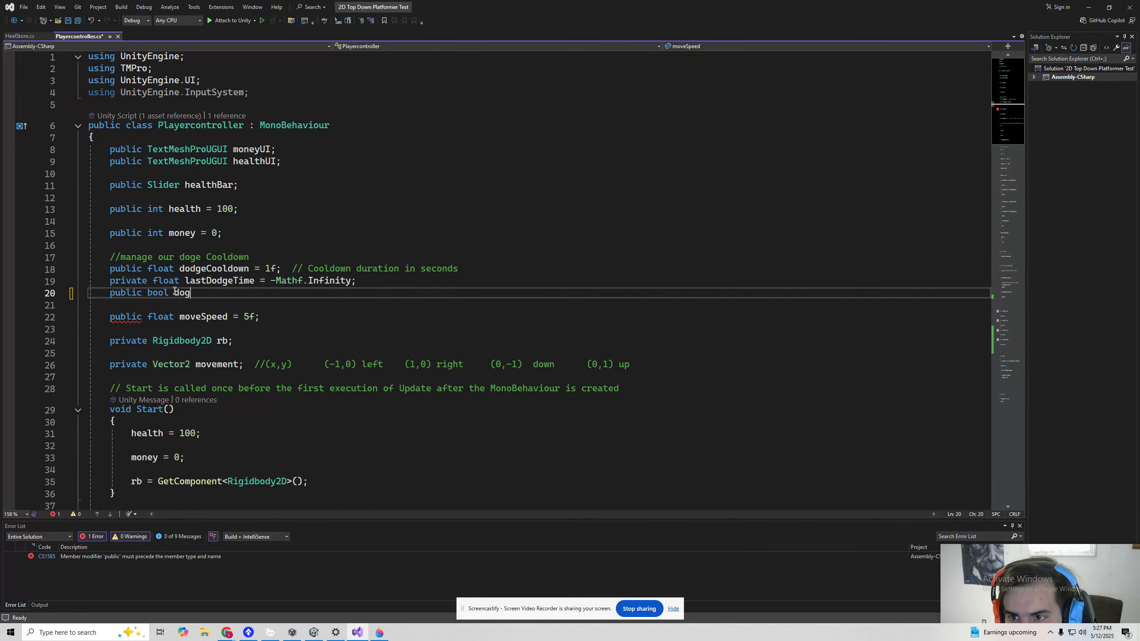
pyautogui.write('eUnlocked')
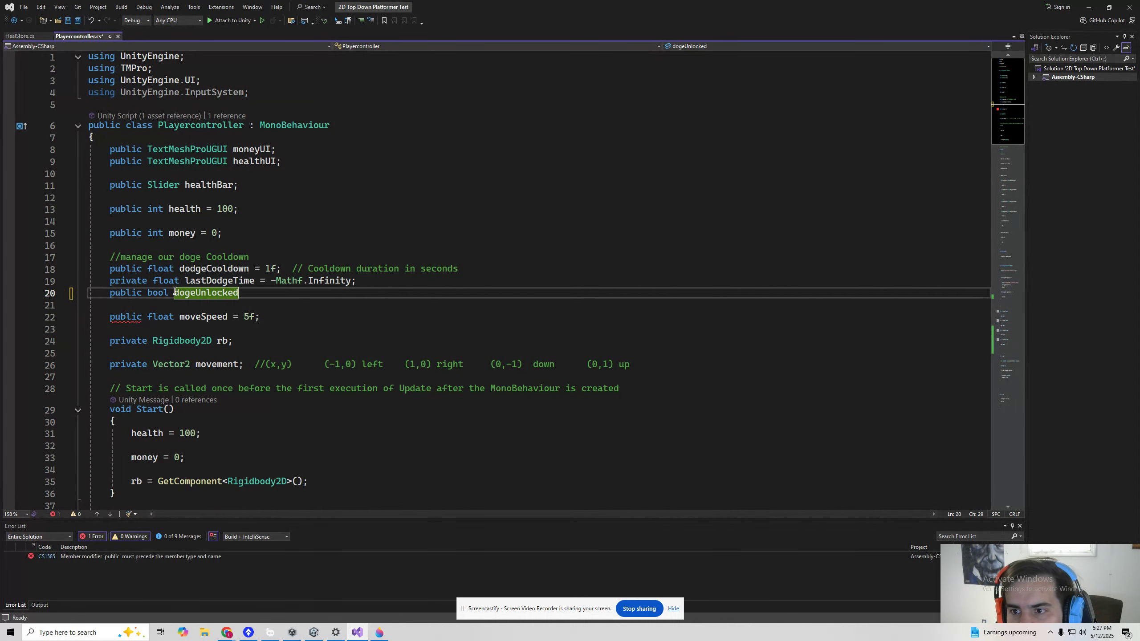
pyautogui.write(' = fa')
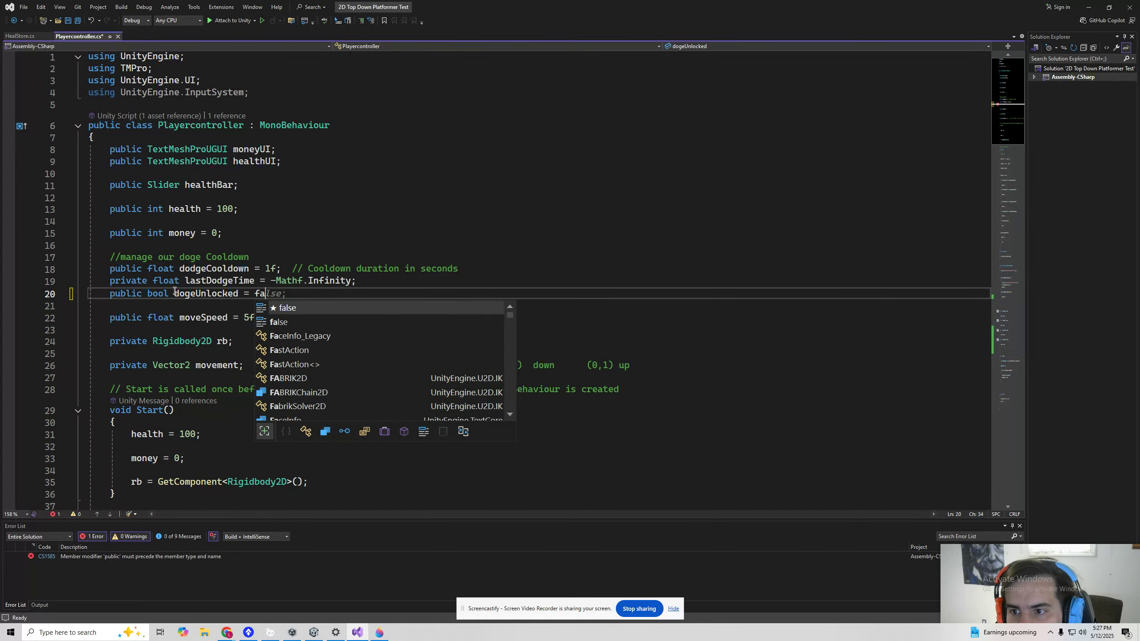
pyautogui.write('lse;')
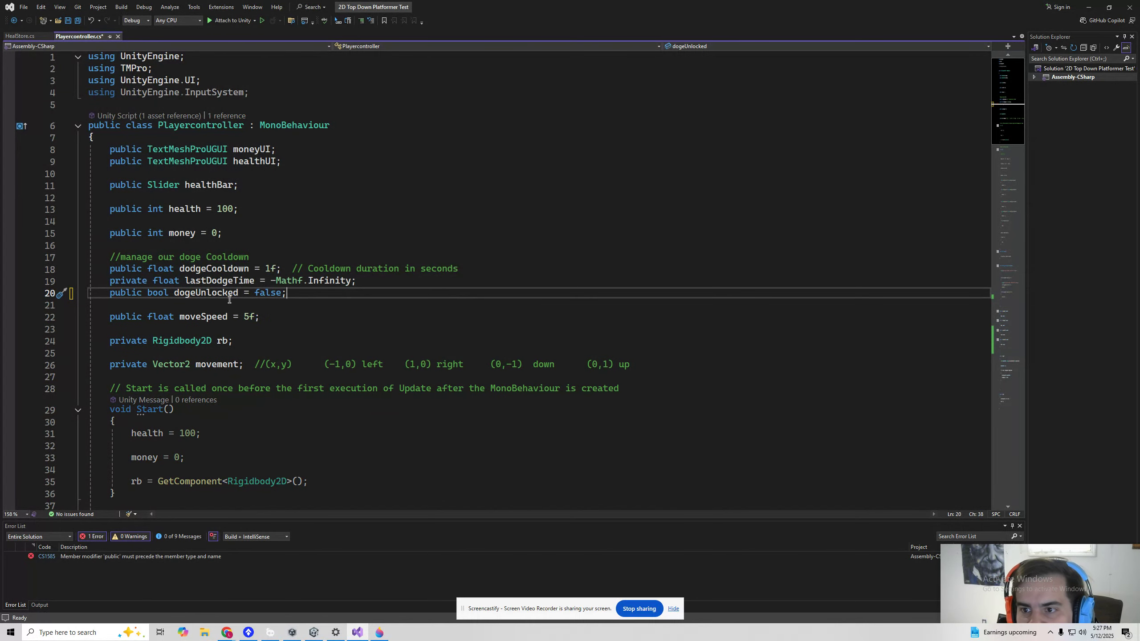
pyautogui.moveTo(242, 353); pyautogui.dragTo(228, 344)
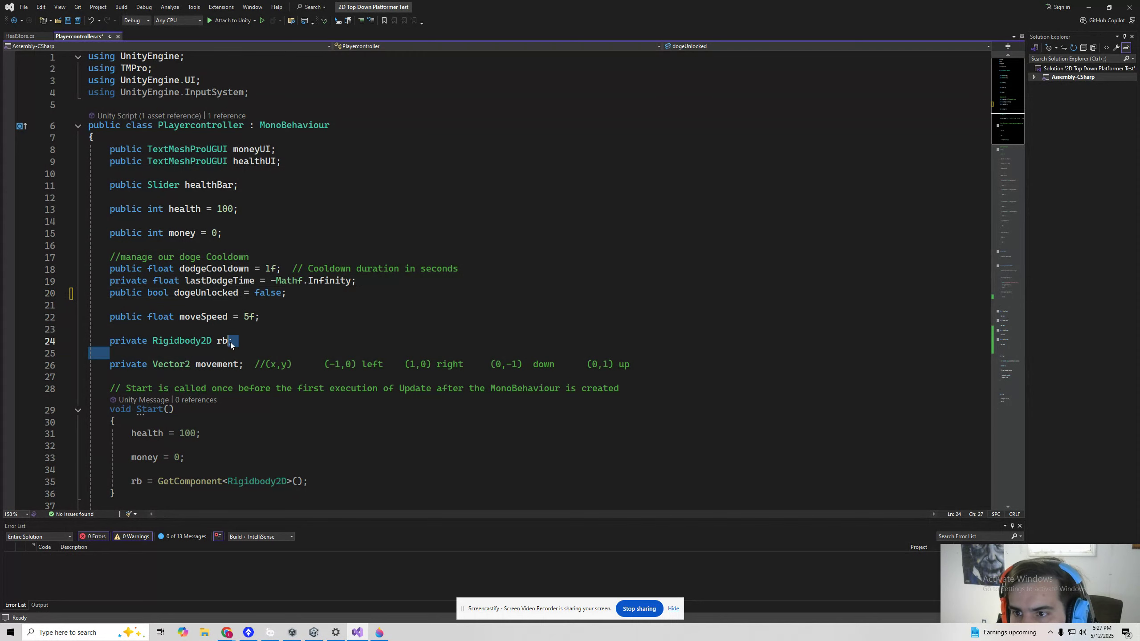
pyautogui.click(70, 21)
# Extend the cooldown if condition in the Doge() method with "&& dogeUnlocked"
pyautogui.scroll(-20, 205, 327)
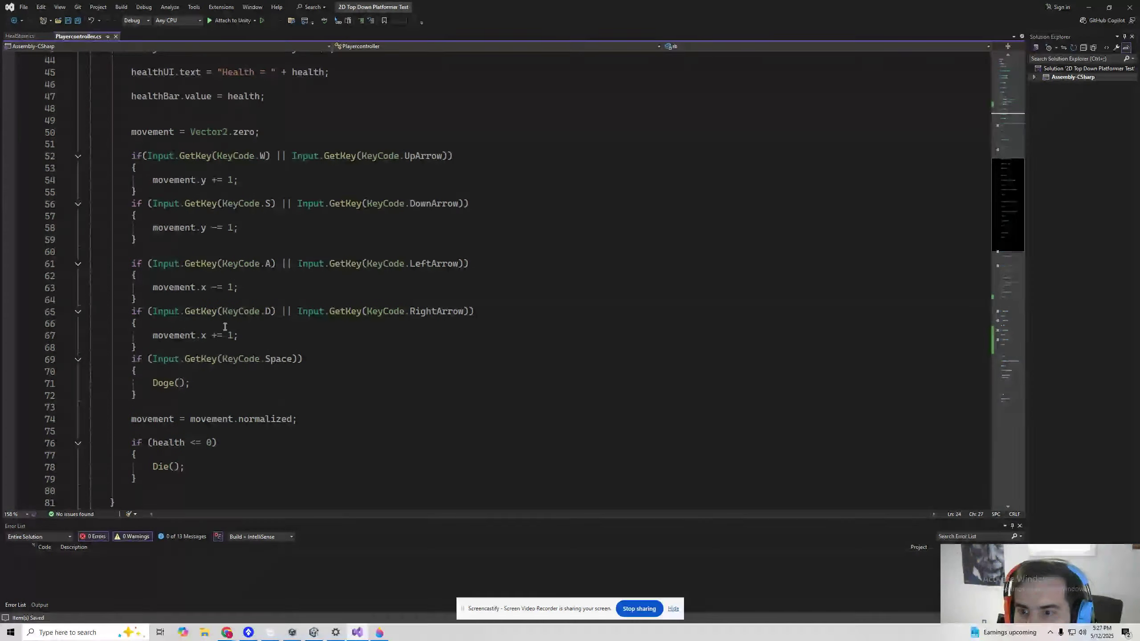
pyautogui.scroll(5, 165, 311)
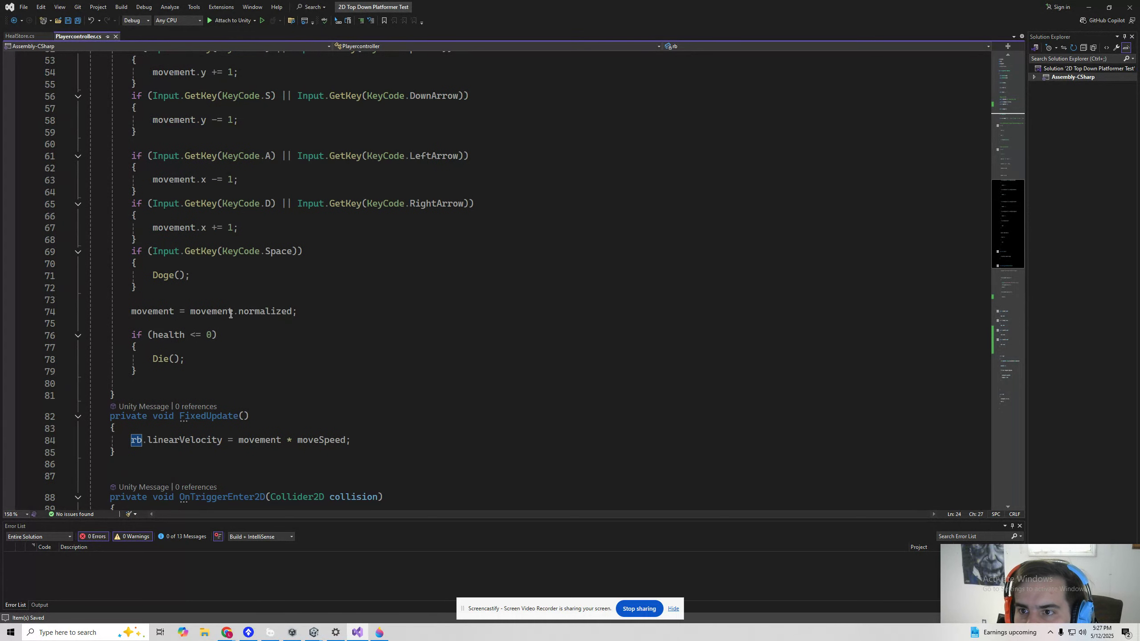
pyautogui.click(203, 327)
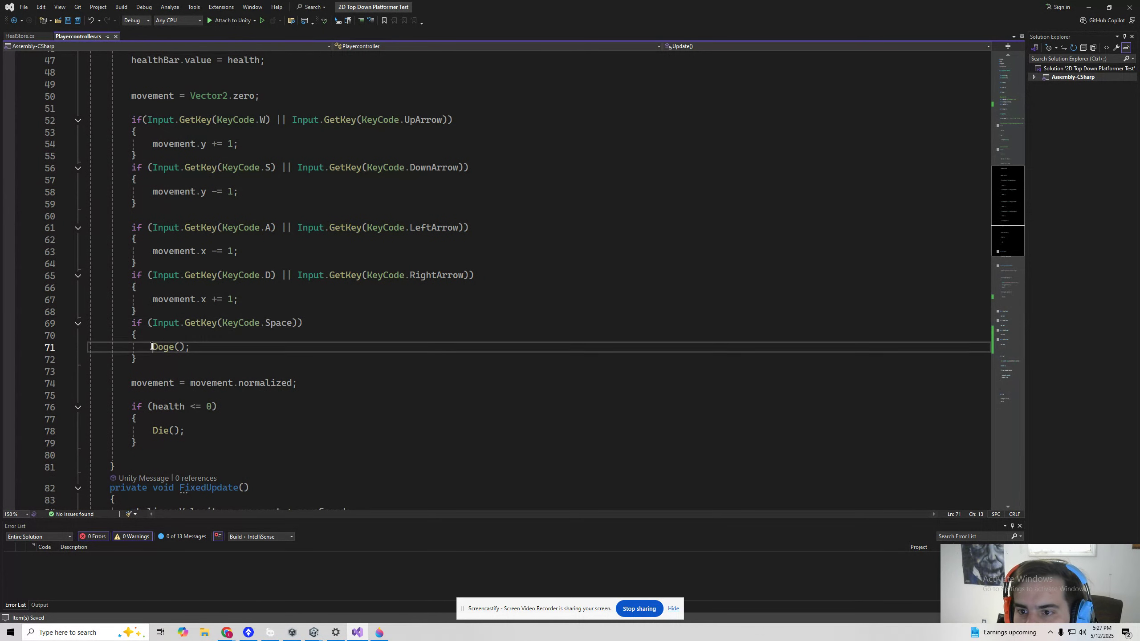
pyautogui.doubleClick(164, 347)
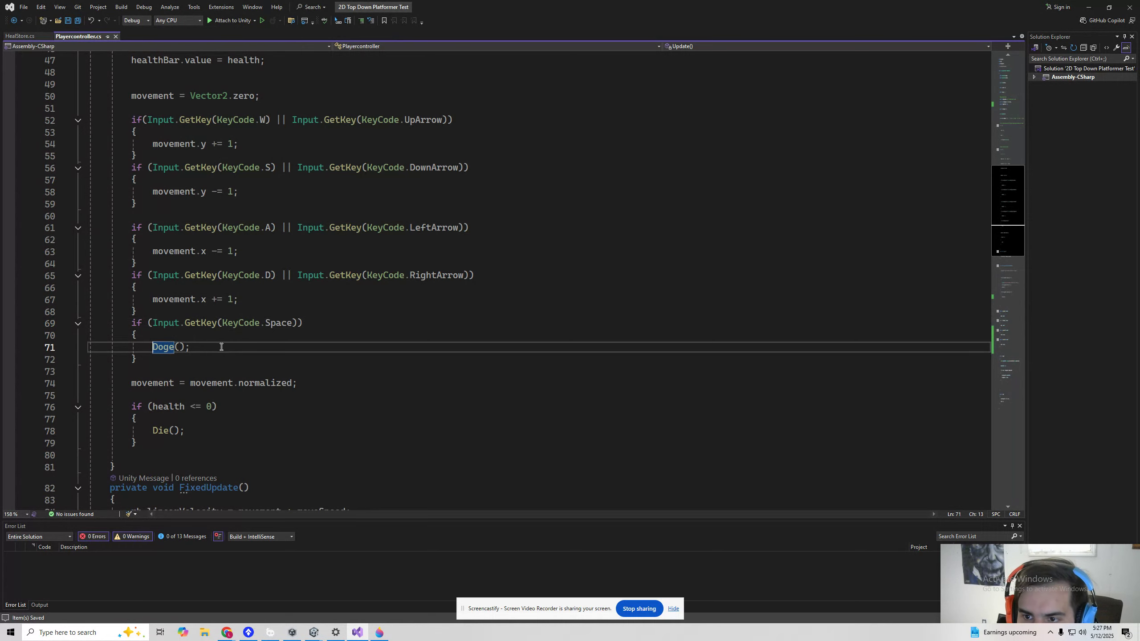
pyautogui.scroll(-17, 215, 332)
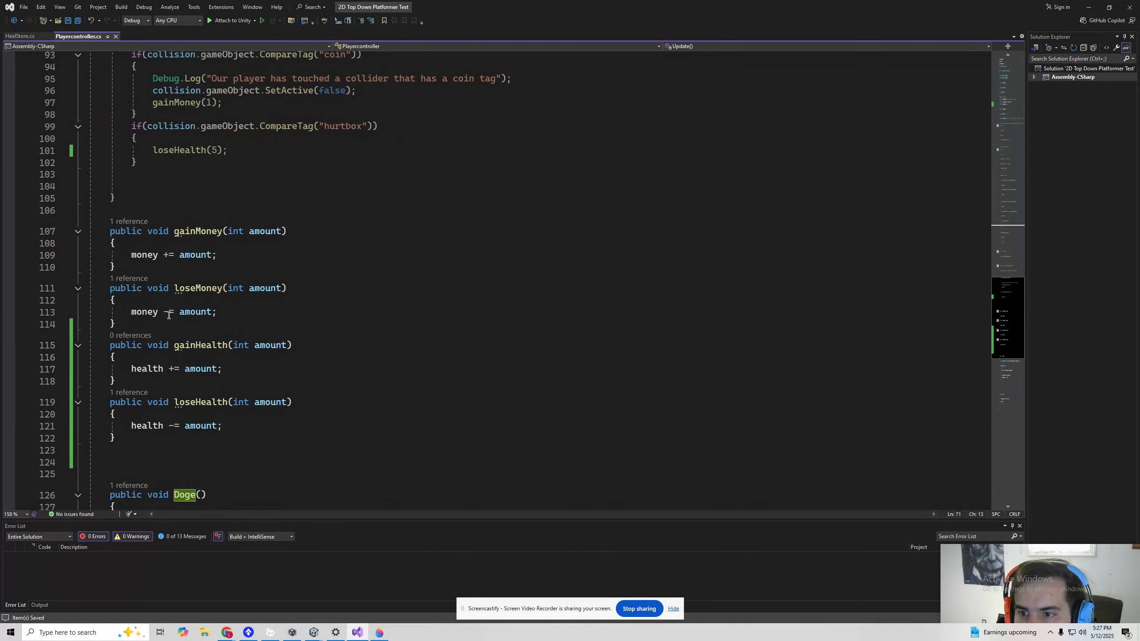
pyautogui.scroll(-4, 210, 316)
pyautogui.click(136, 292)
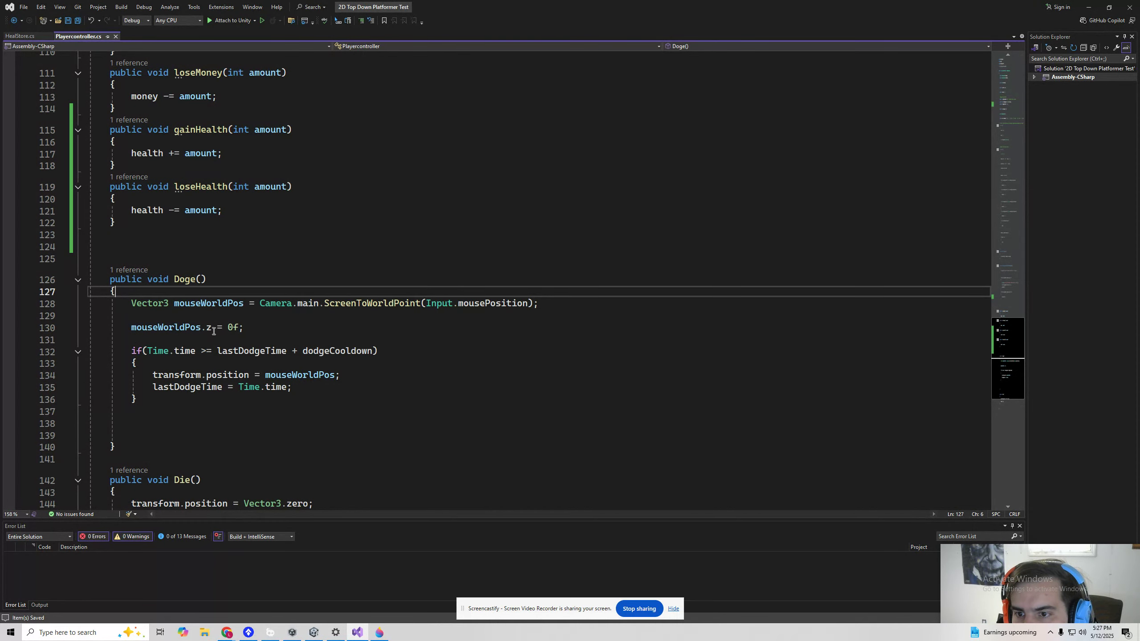
pyautogui.click(375, 352)
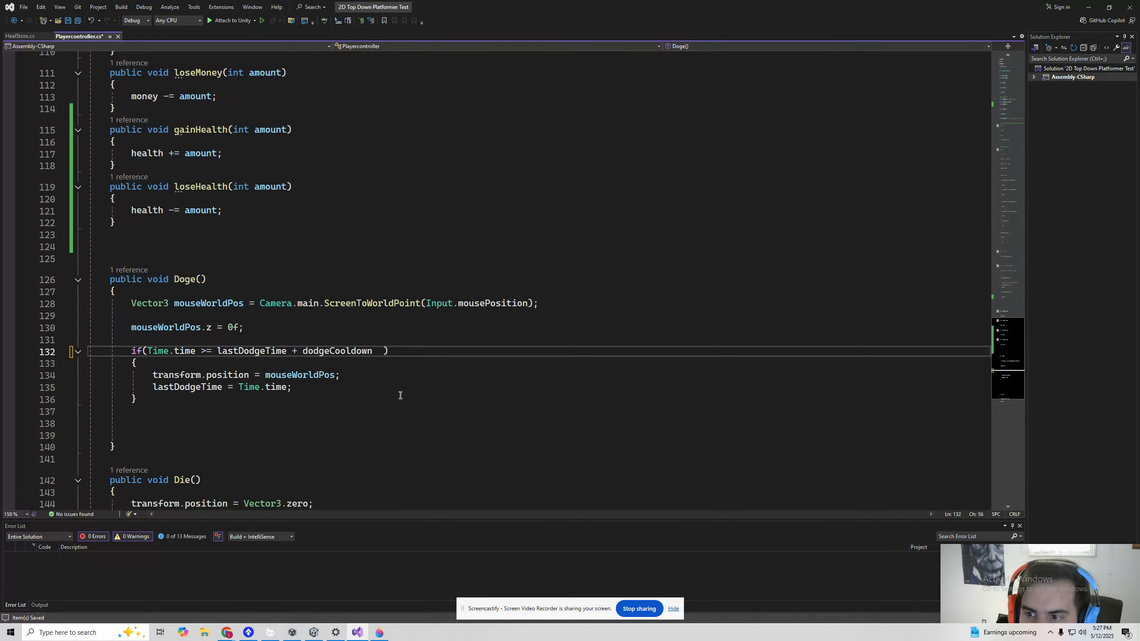
pyautogui.press('BackSpace')
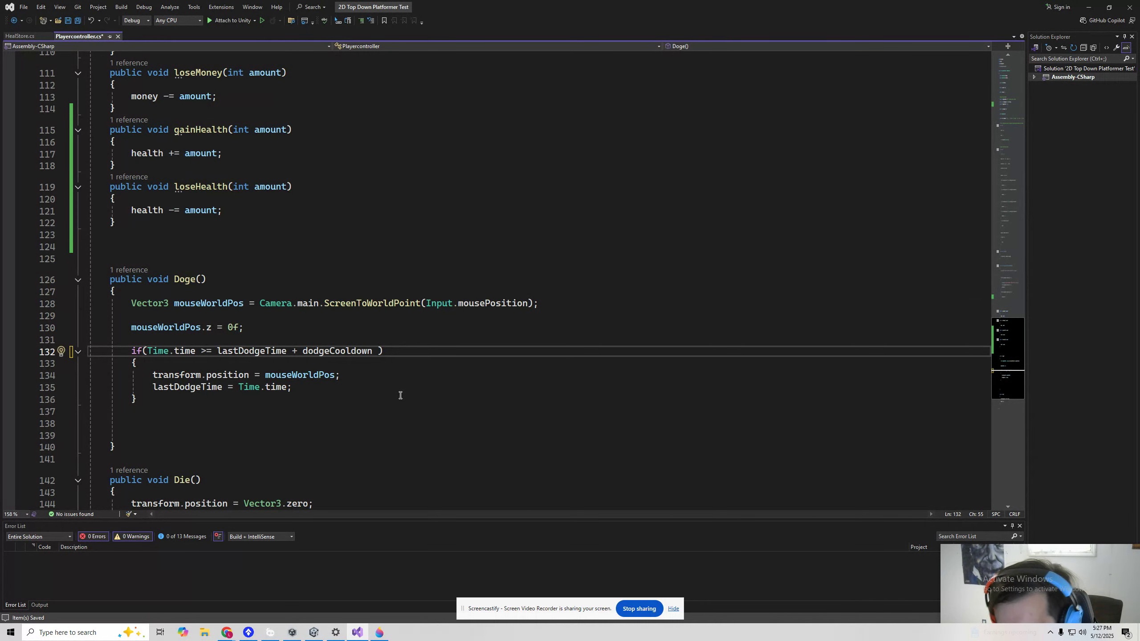
pyautogui.write('&&')
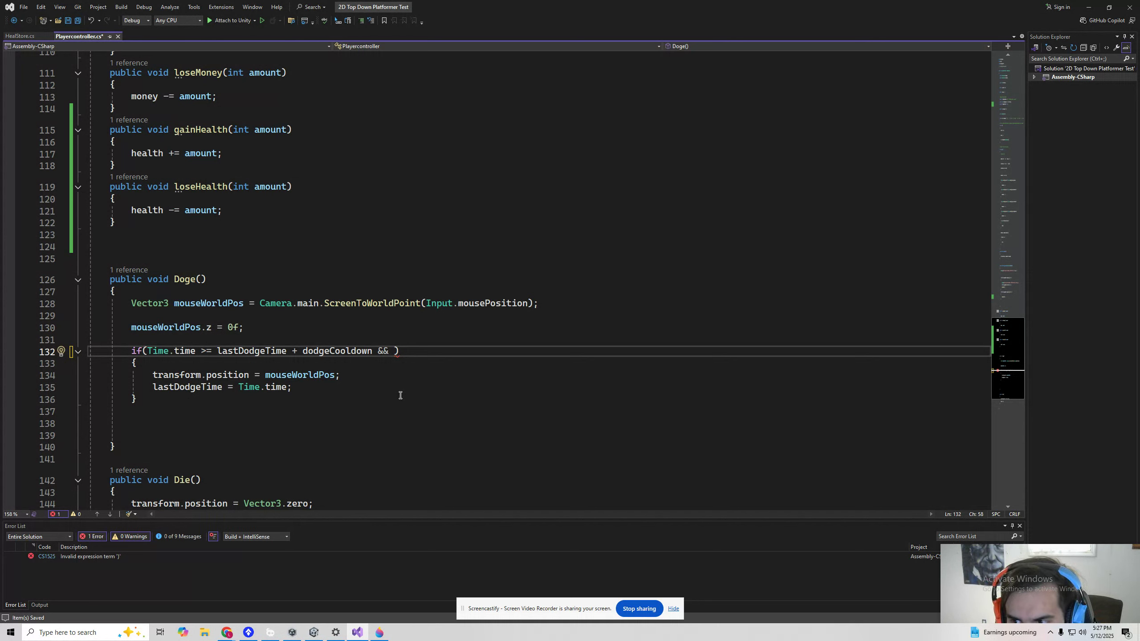
pyautogui.write('dogeUnlocked')
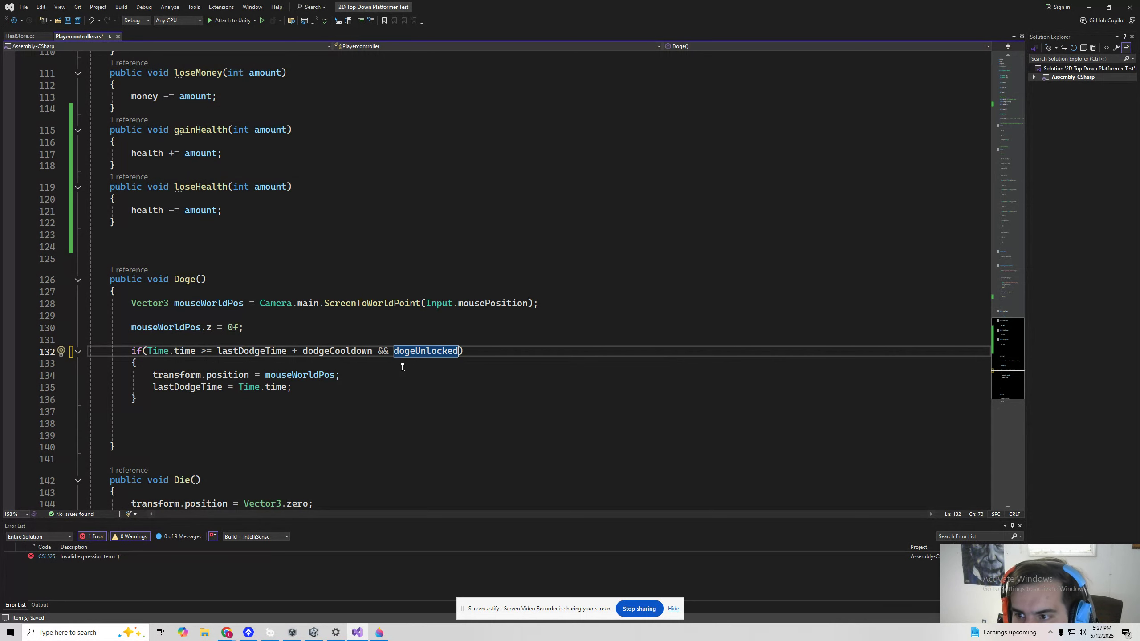
pyautogui.click(404, 375)
pyautogui.doubleClick(407, 351)
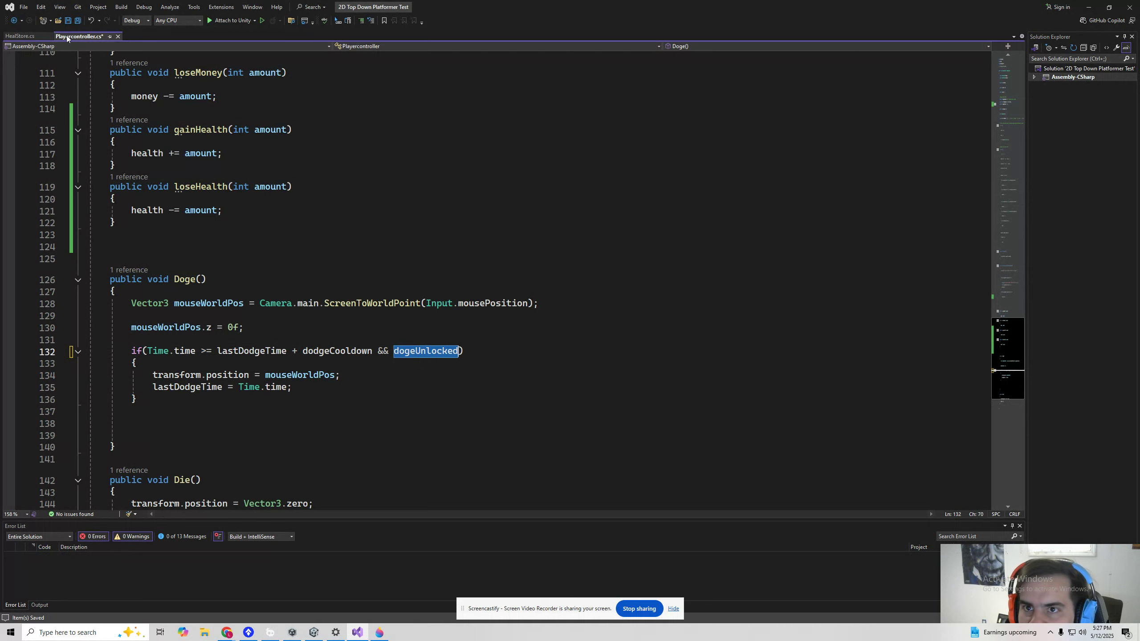
# Save the changes to Playercontroller.cs and switch to the Unity editor
pyautogui.click(78, 21)
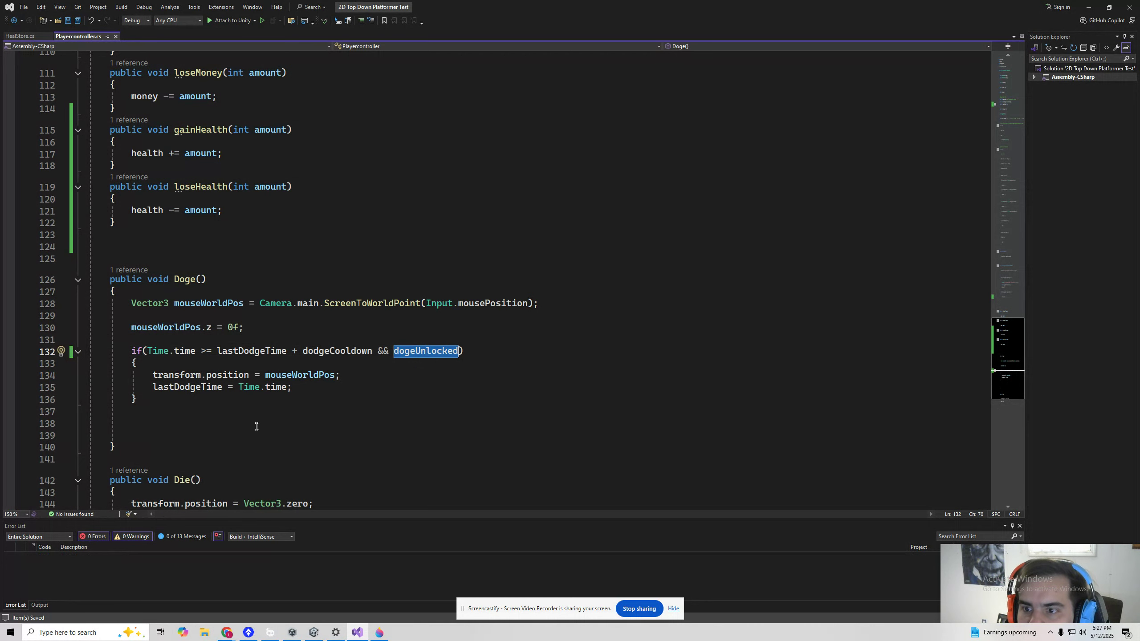
pyautogui.click(315, 631)
pyautogui.click(263, 603)
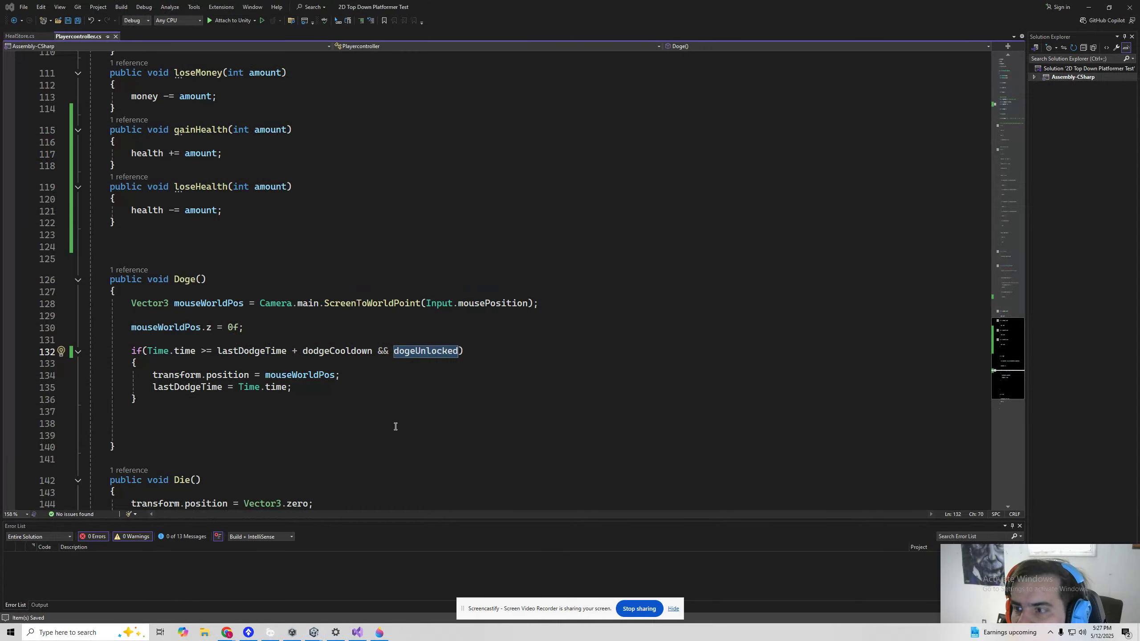
pyautogui.moveTo(314, 631)
pyautogui.moveTo(287, 602)
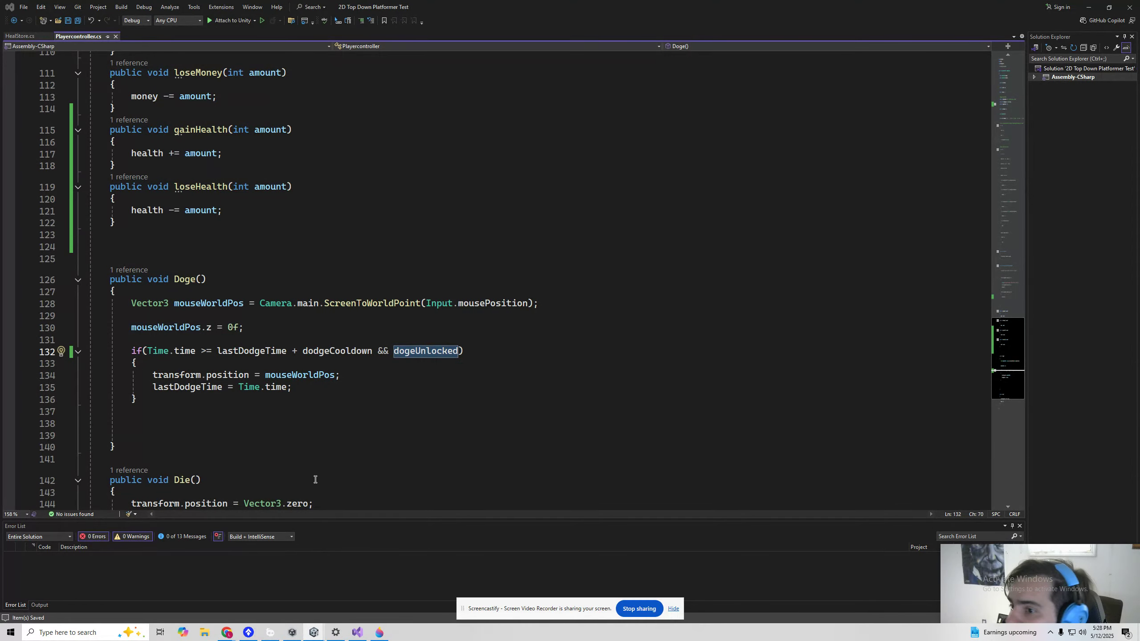
pyautogui.hotkey('alt', 'Tab')
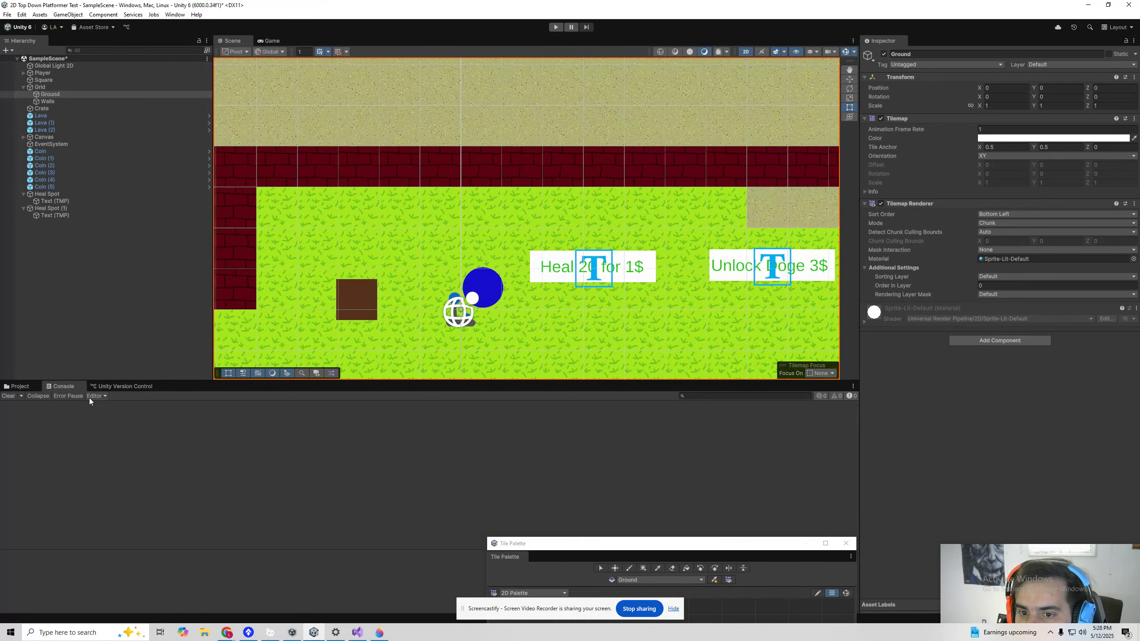
# Create a MonoBehaviour script named DogeStore in the project's Scripts folder
pyautogui.click(20, 386)
pyautogui.rightClick(197, 423)
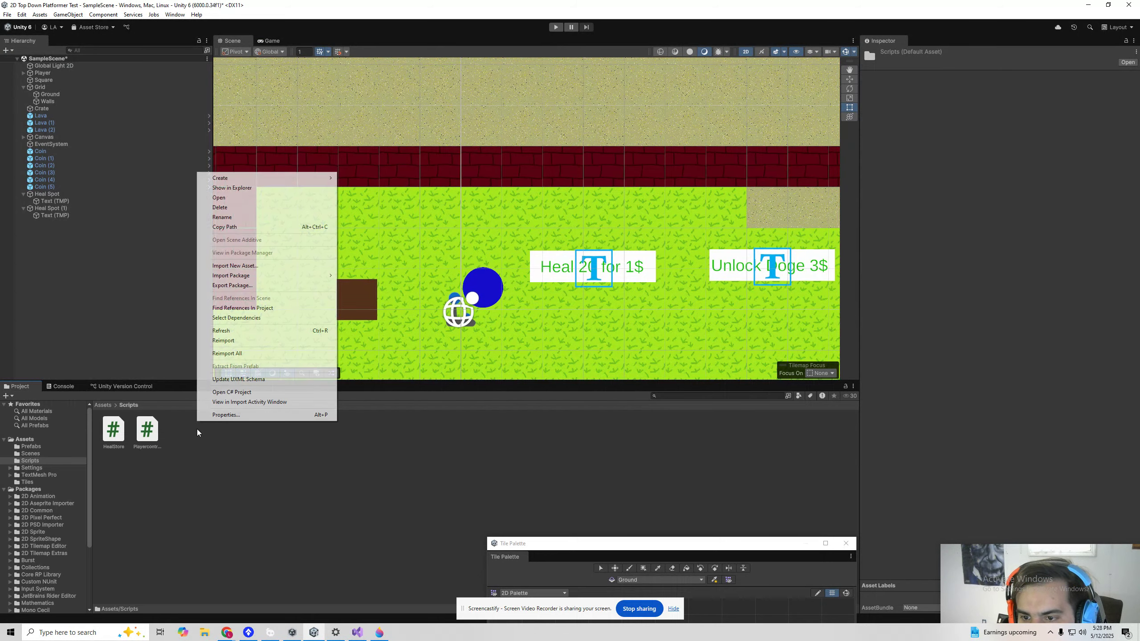
pyautogui.moveTo(239, 181)
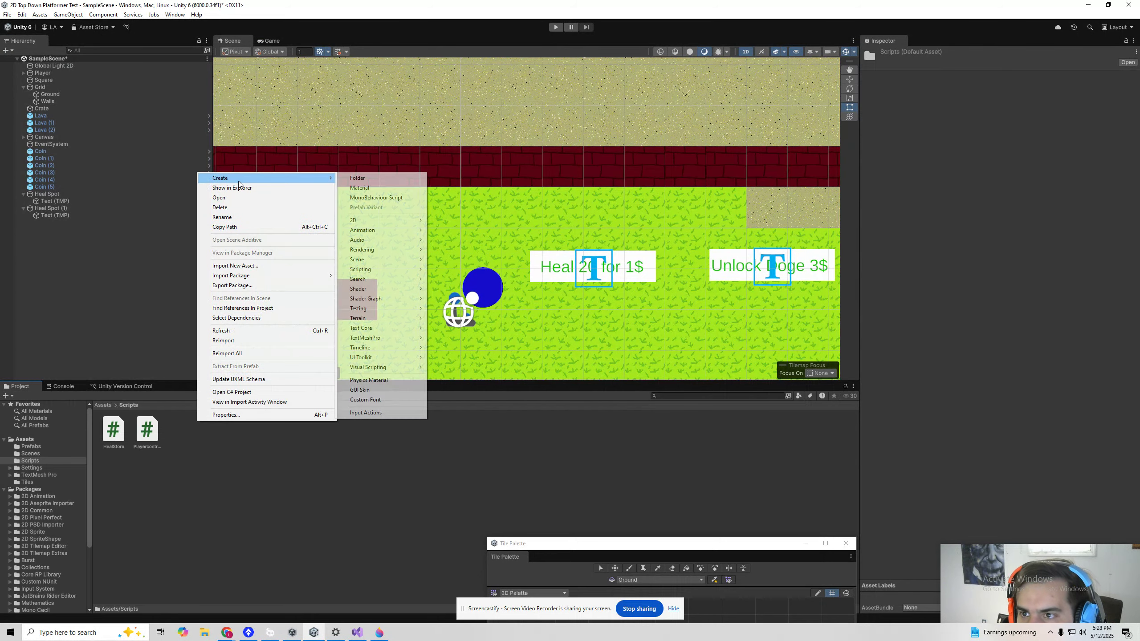
pyautogui.click(376, 197)
pyautogui.write('DogeStore')
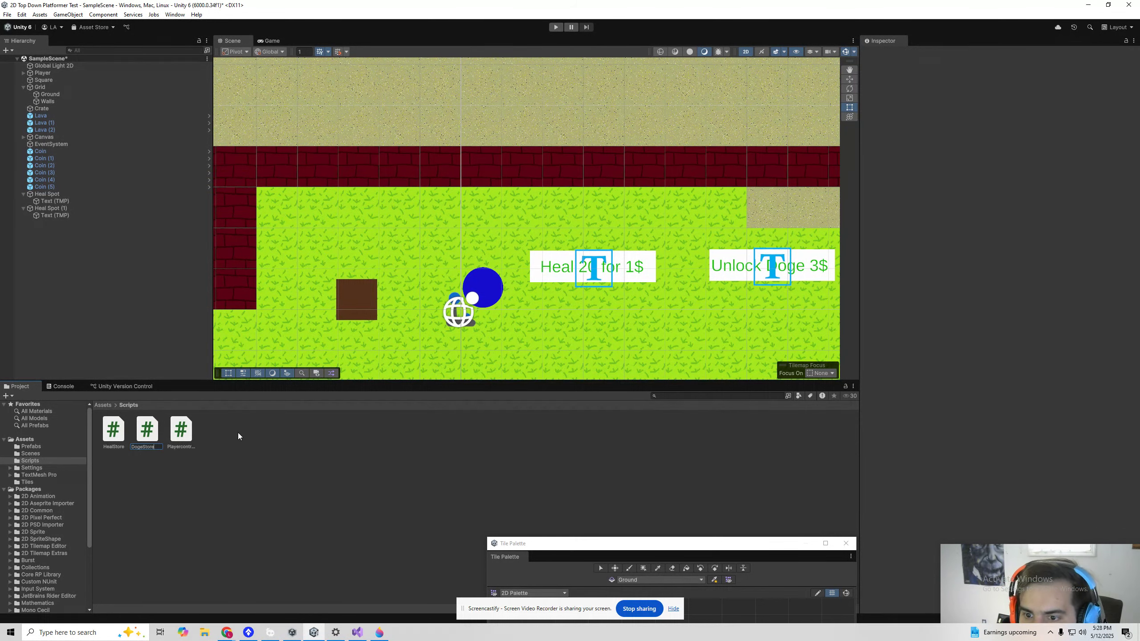
pyautogui.press('Return')
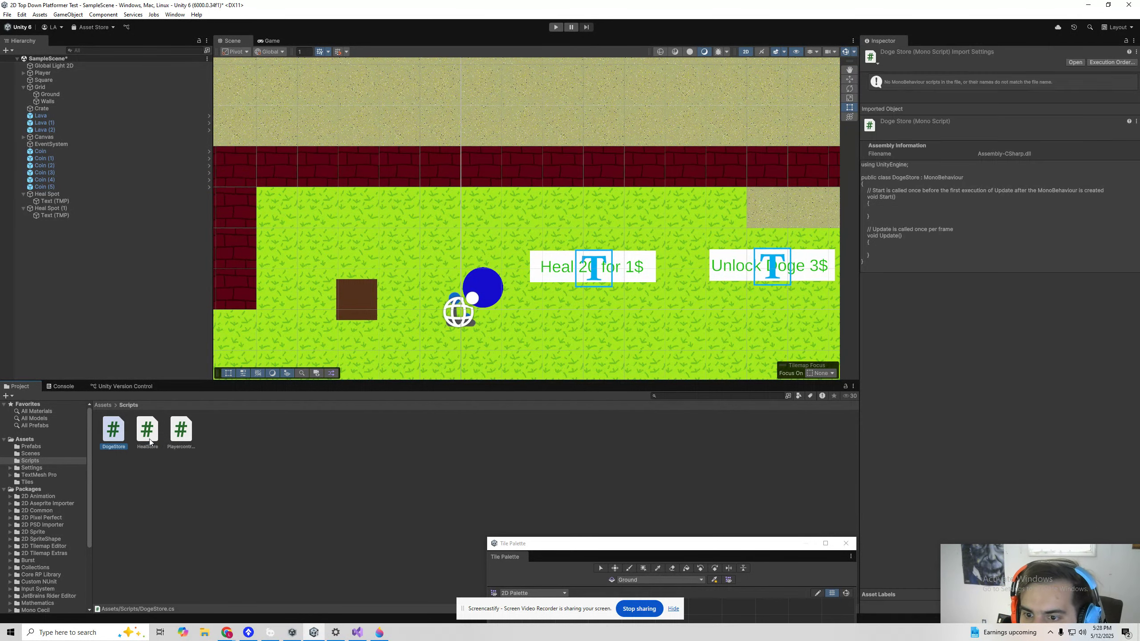
# Open DogeStore in Visual Studio and replace its default class body with the one copied from HealStore.cs
pyautogui.doubleClick(114, 437)
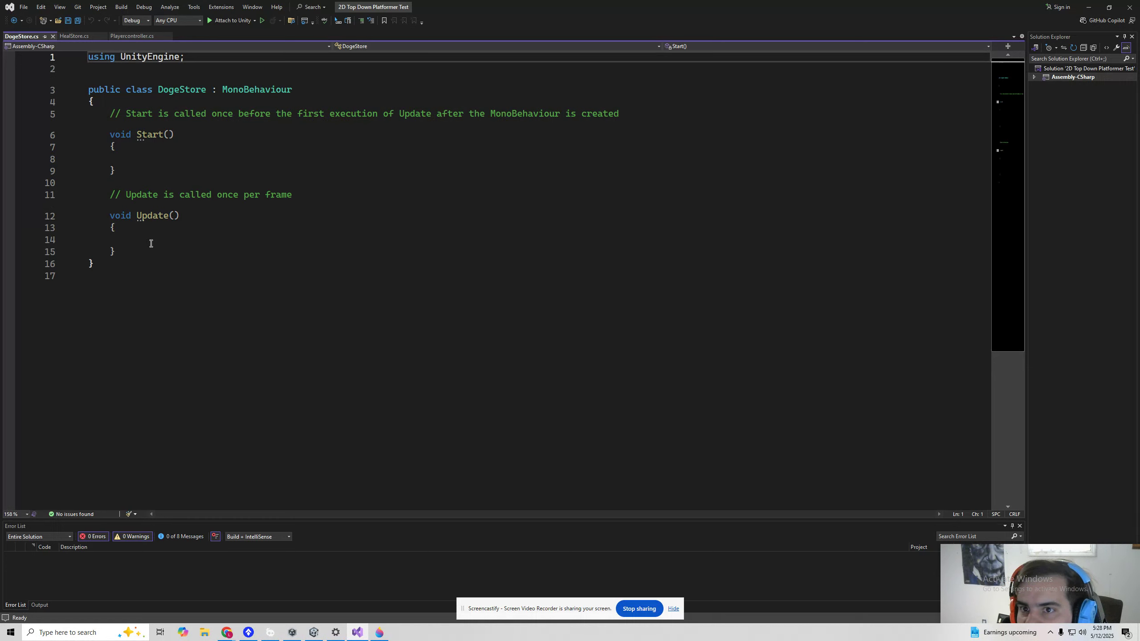
pyautogui.click(132, 106)
pyautogui.click(101, 38)
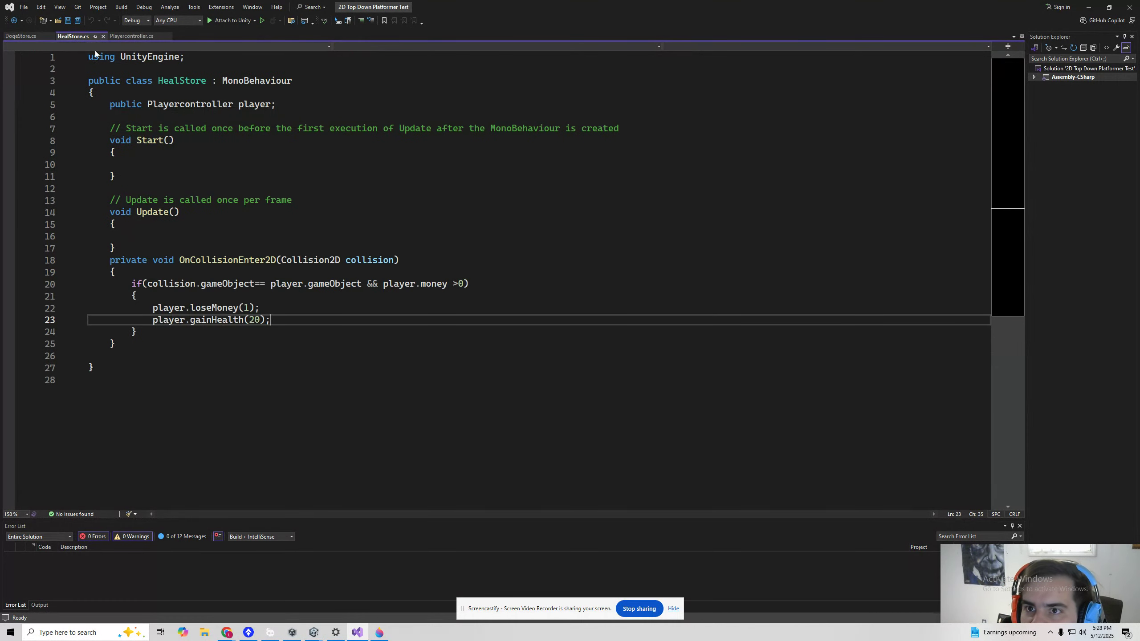
pyautogui.moveTo(106, 114); pyautogui.dragTo(173, 380)
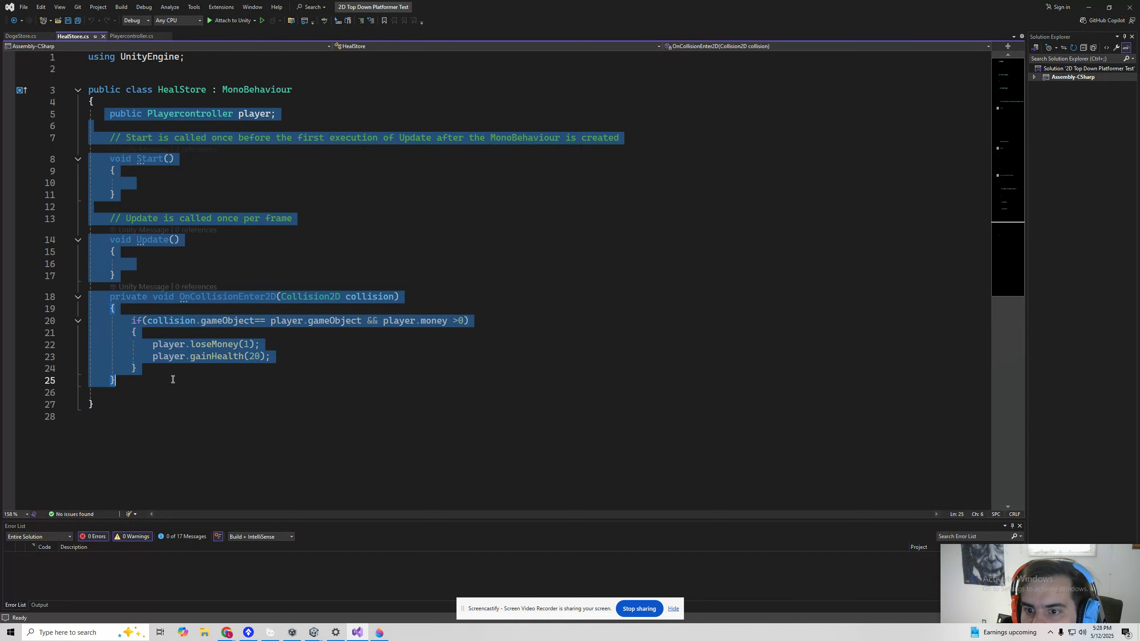
pyautogui.click(21, 36)
pyautogui.moveTo(116, 252); pyautogui.dragTo(110, 110)
pyautogui.write('public Playercontroller player;      // Start is called once before the first execution of Update after the MonoBehaviour is created     void Start()     {              }      // Update is called once per frame     void Update()     {              }      private void OnCollisionEnter2D(Collision2D collision)     {         if (collision.gameObject == player.gameObject && player.money > 0)         {             player.loseMoney(1);             player.gainHealth(20);         }     }')
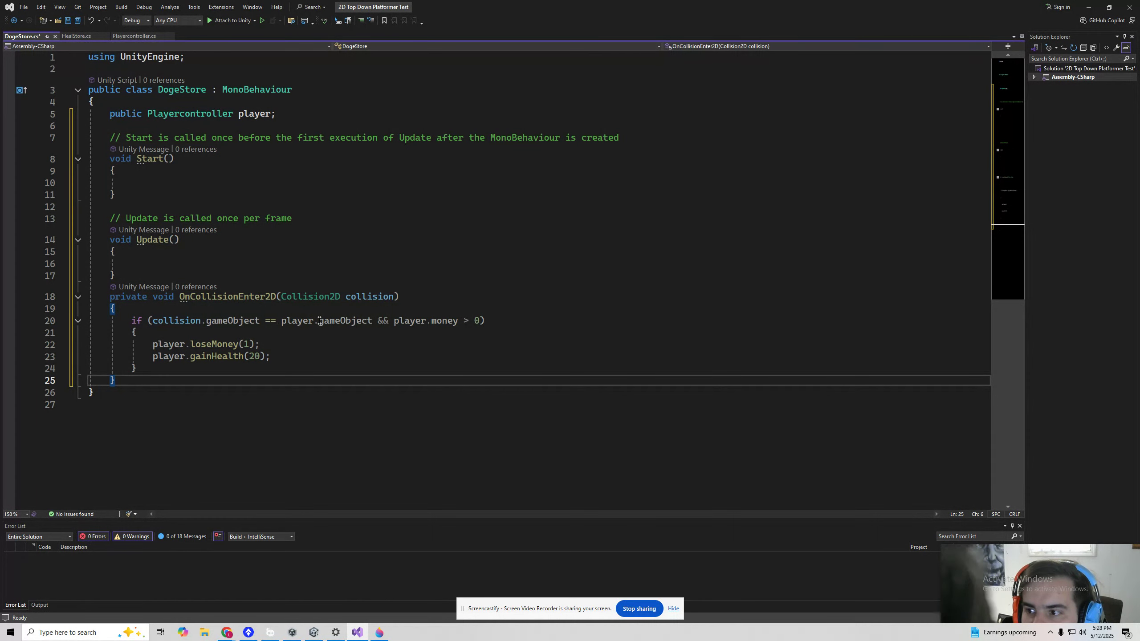
# In DogeStore's collision method, change the money condition to "player.money > 2" and the loseMoney amount to 3
pyautogui.click(476, 321)
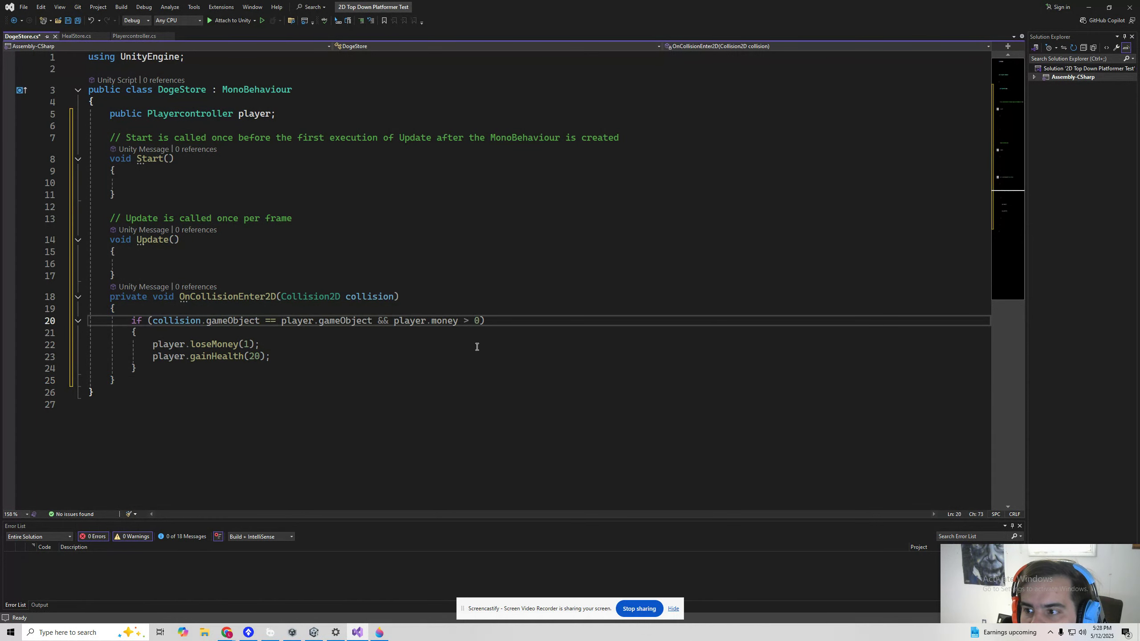
pyautogui.press('Delete')
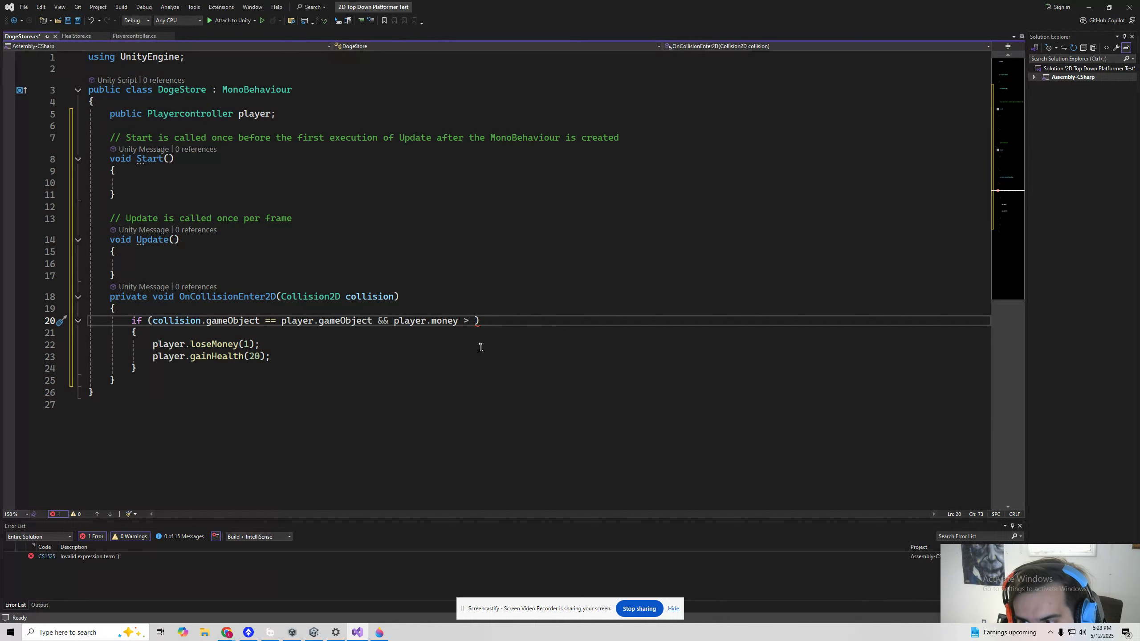
pyautogui.write('2')
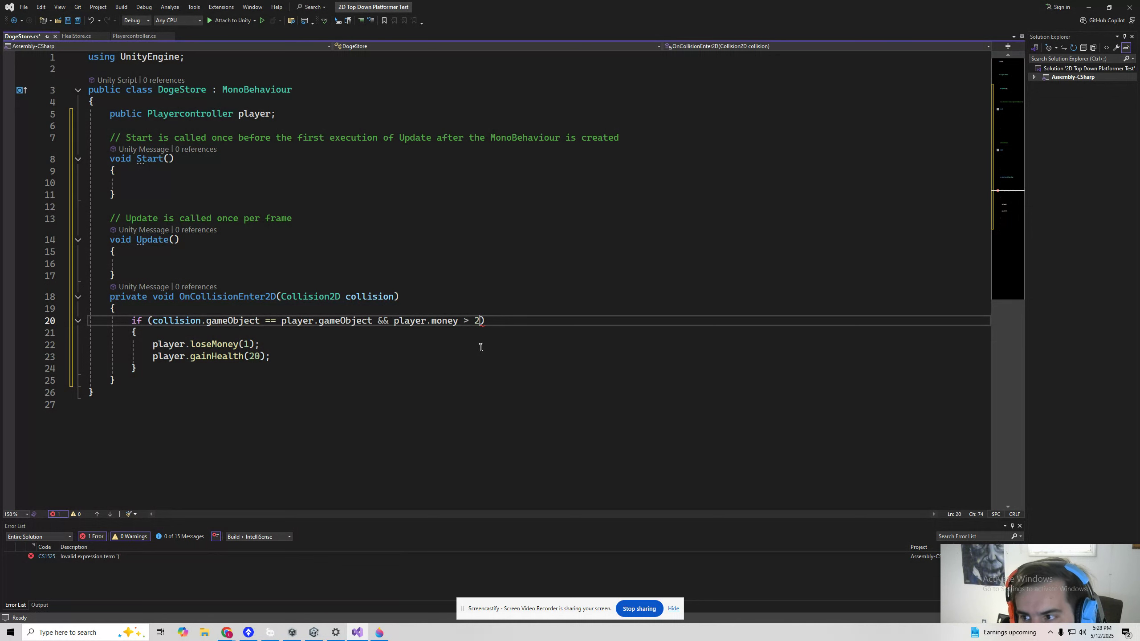
pyautogui.click(250, 344)
pyautogui.press('BackSpace')
pyautogui.write('3')
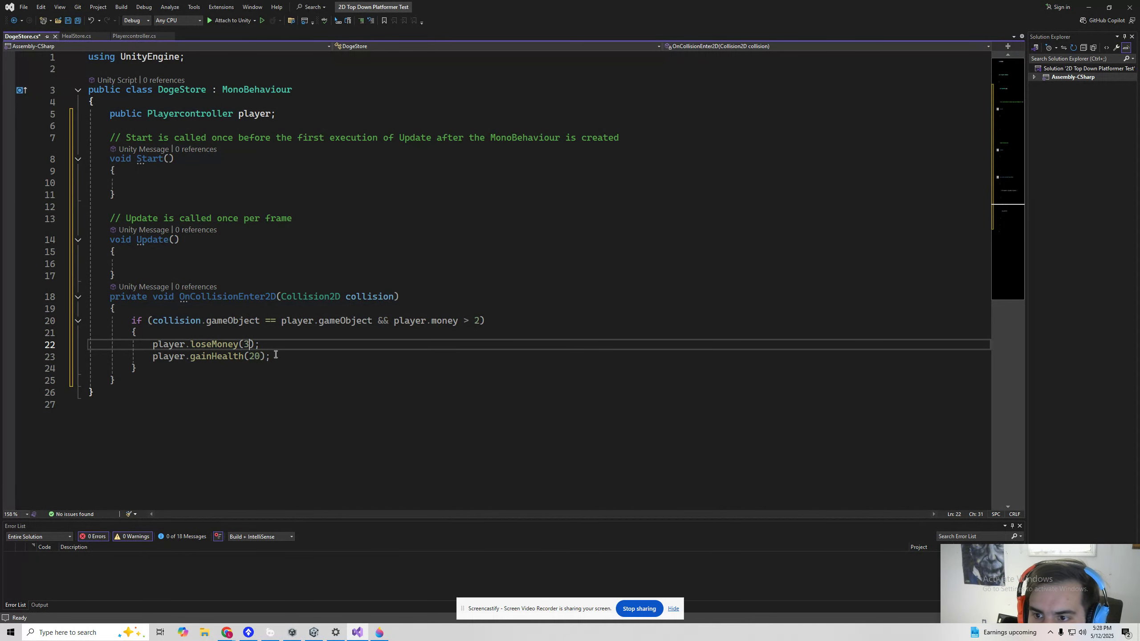
# Replace the gainHealth call with "player.dogeUnlocked=true;" and start a new line below it
pyautogui.moveTo(271, 356); pyautogui.dragTo(190, 356)
pyautogui.write('s')
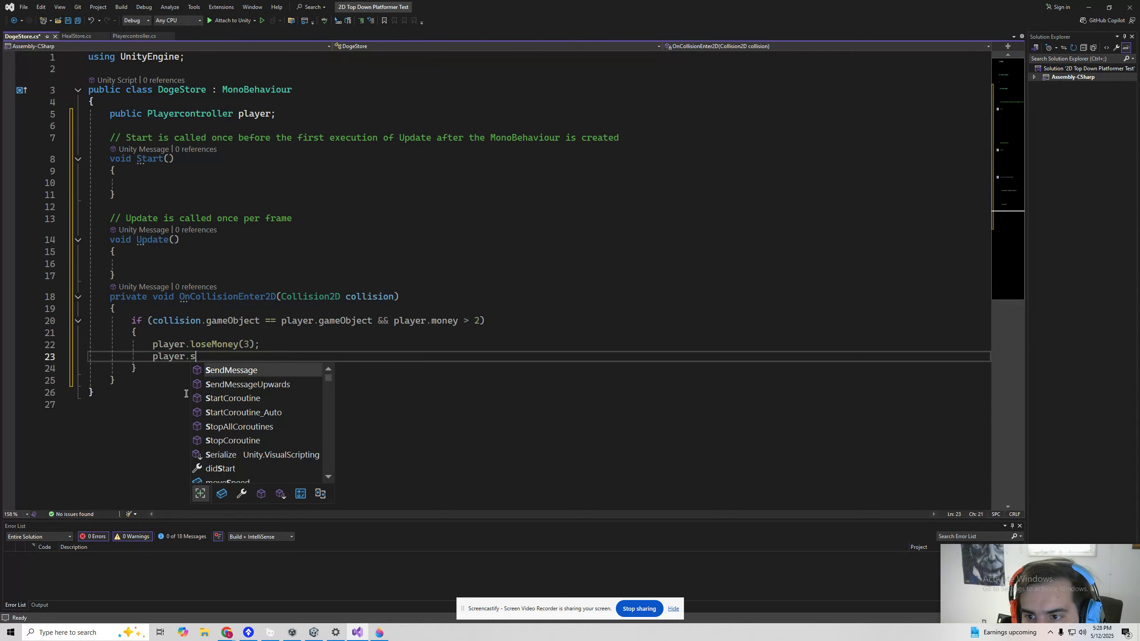
pyautogui.press('BackSpace')
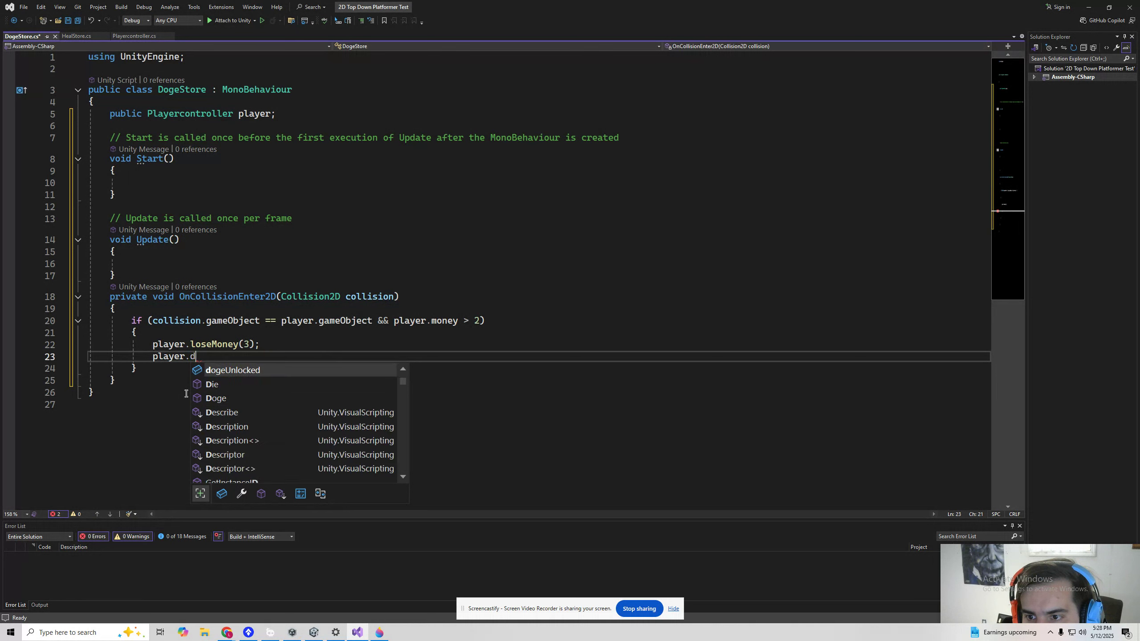
pyautogui.write('dogeUnlocked')
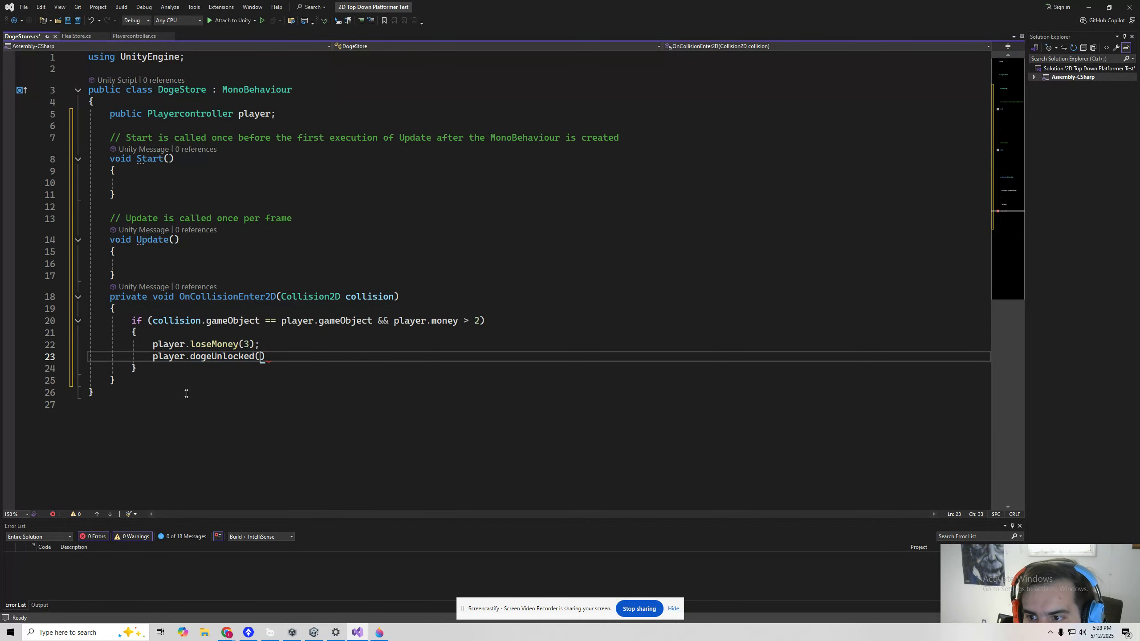
pyautogui.write('=true;')
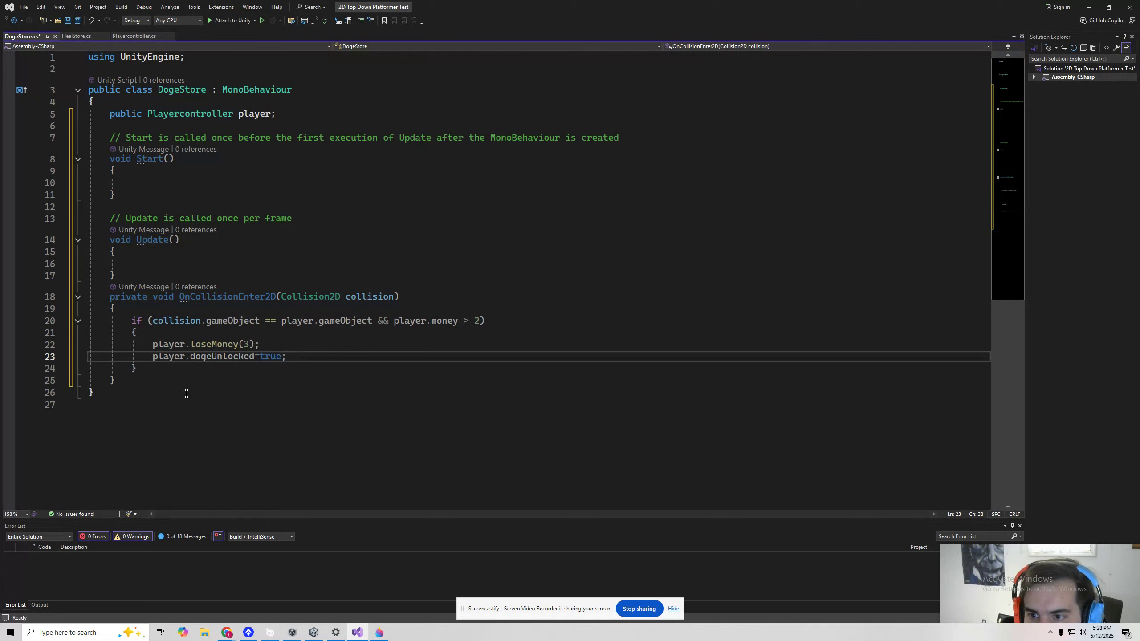
pyautogui.press('Return')
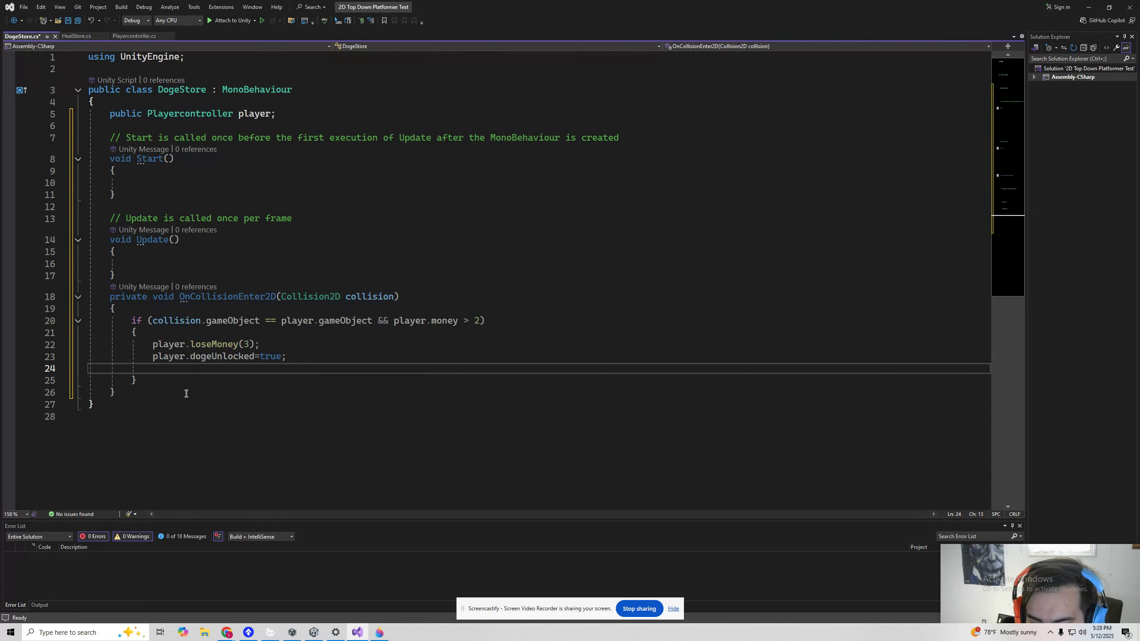
# Try to record the purchase with "dogePurchased=true;" and a public declaration for it, and remove both again
pyautogui.write('dogePurg')
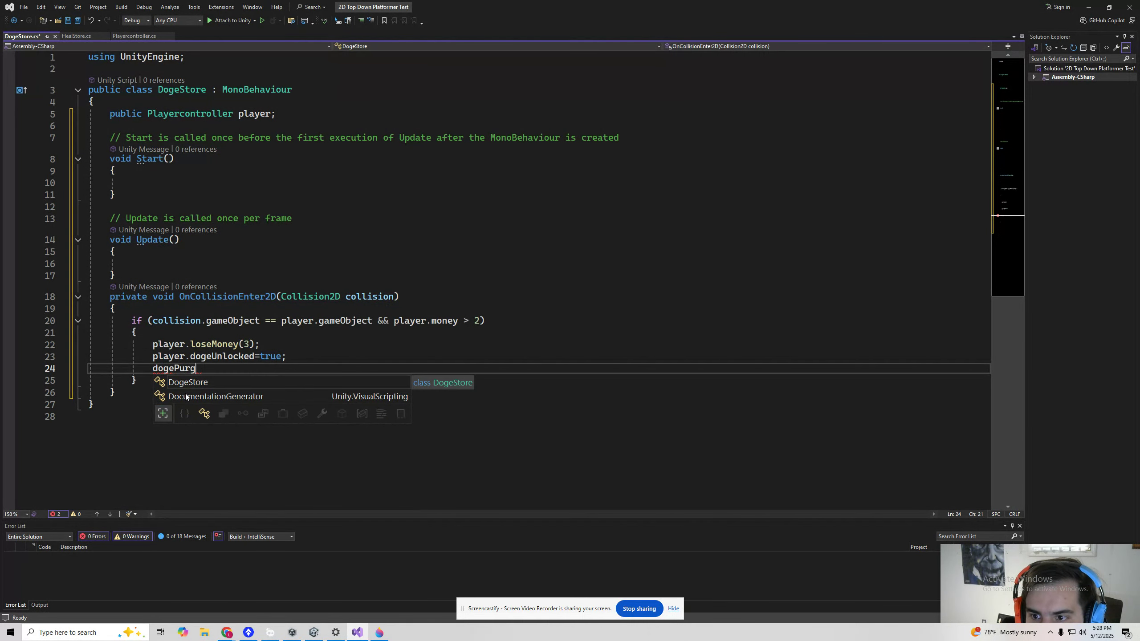
pyautogui.press('BackSpace')
pyautogui.write('chased=true;')
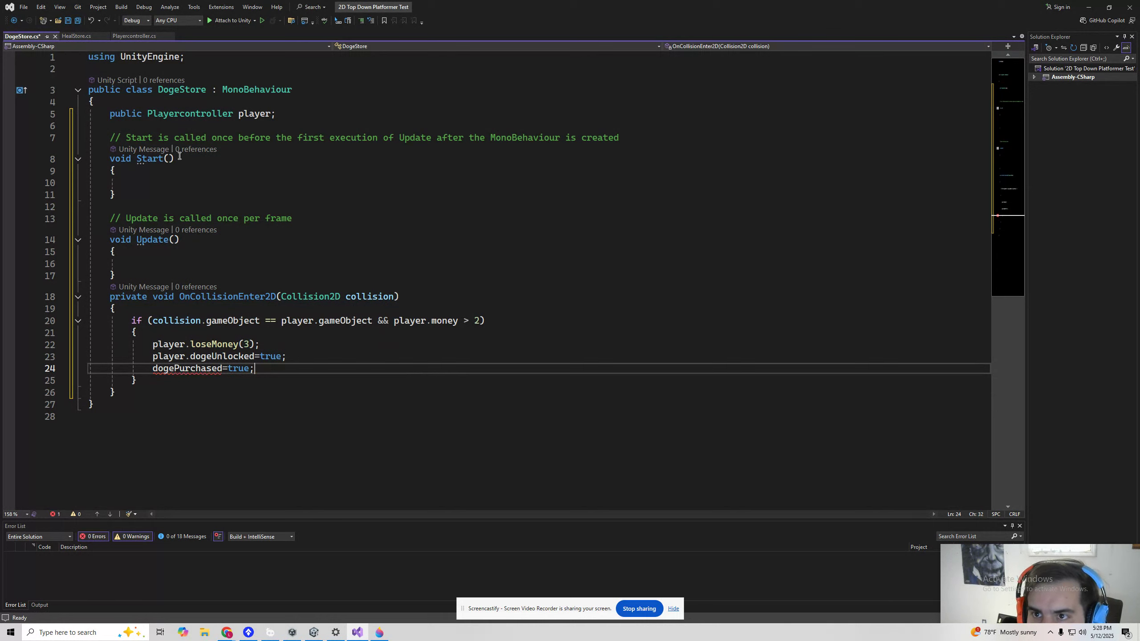
pyautogui.click(156, 129)
pyautogui.write('public')
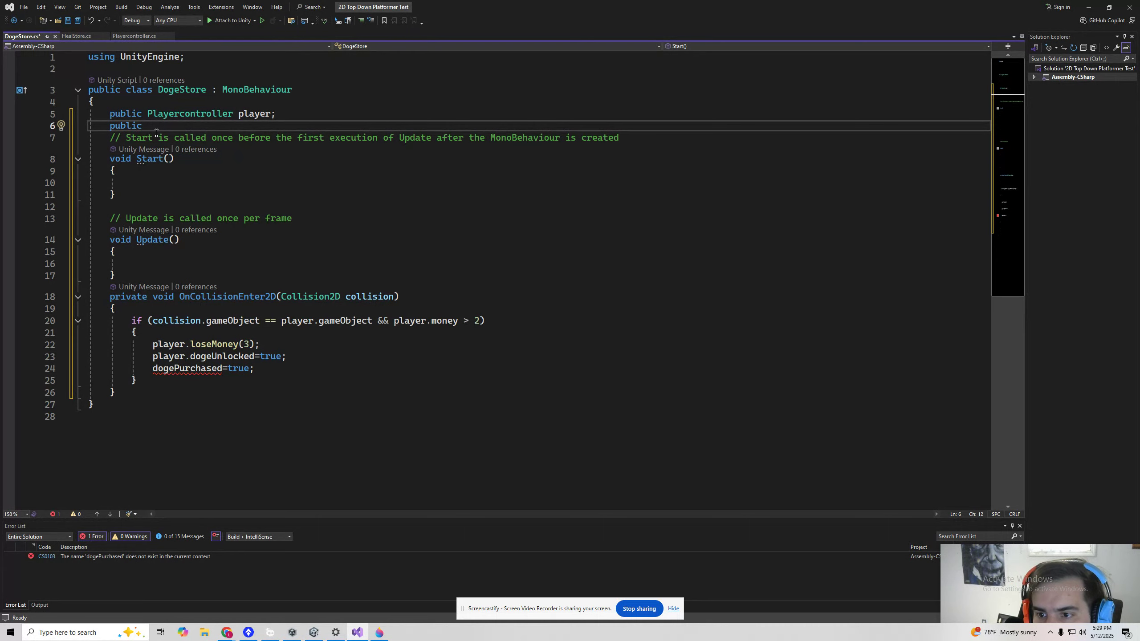
pyautogui.press('BackSpace')
pyautogui.press('BackSpace')
pyautogui.press('BackSpace')
pyautogui.press('BackSpace')
pyautogui.press('BackSpace')
pyautogui.press('BackSpace')
pyautogui.press('BackSpace')
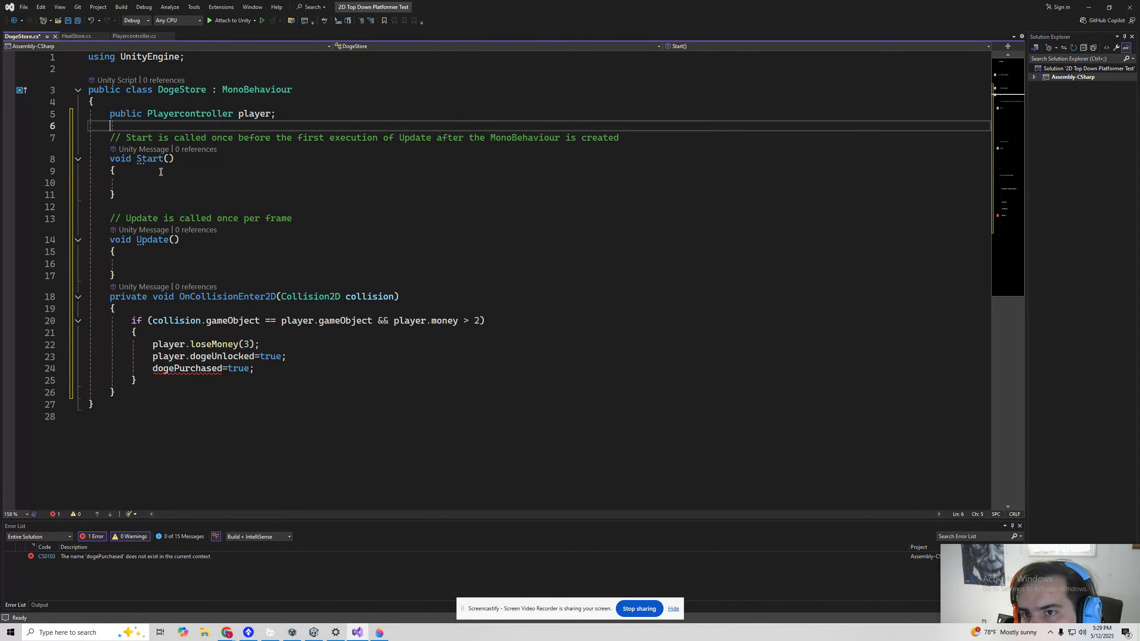
pyautogui.moveTo(254, 368); pyautogui.dragTo(153, 369)
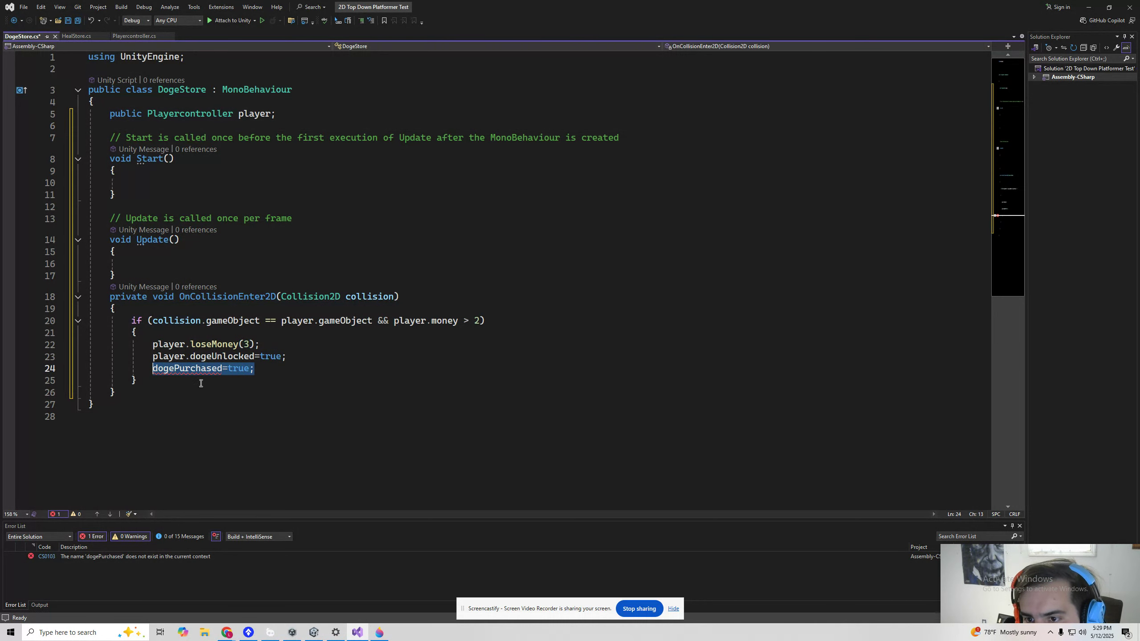
pyautogui.press('BackSpace')
pyautogui.write('set')
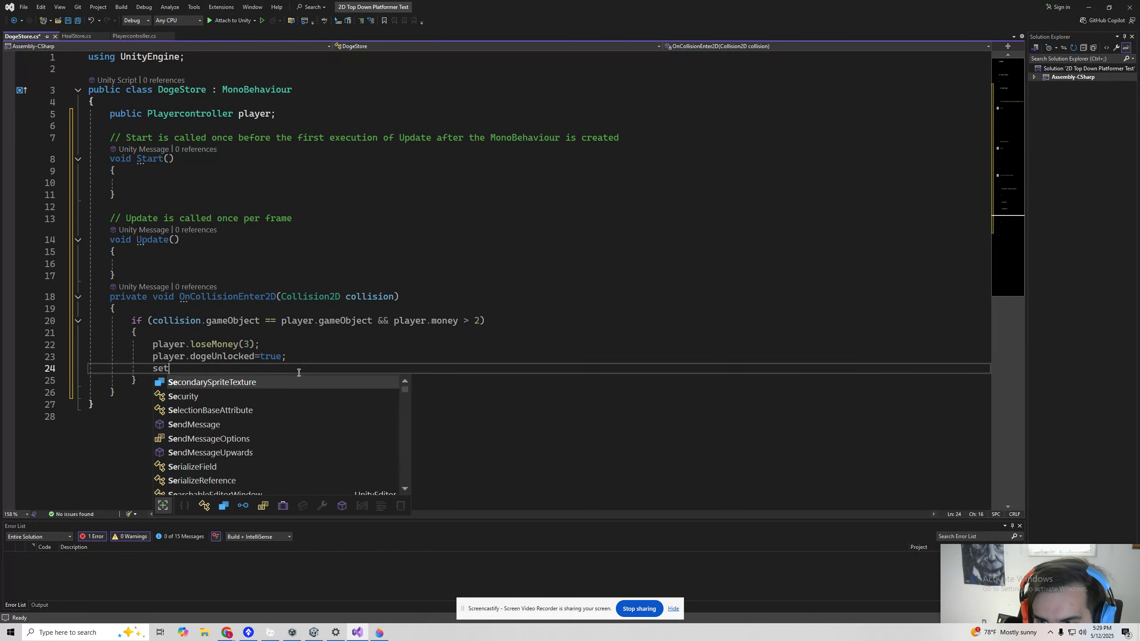
pyautogui.write('Activ')
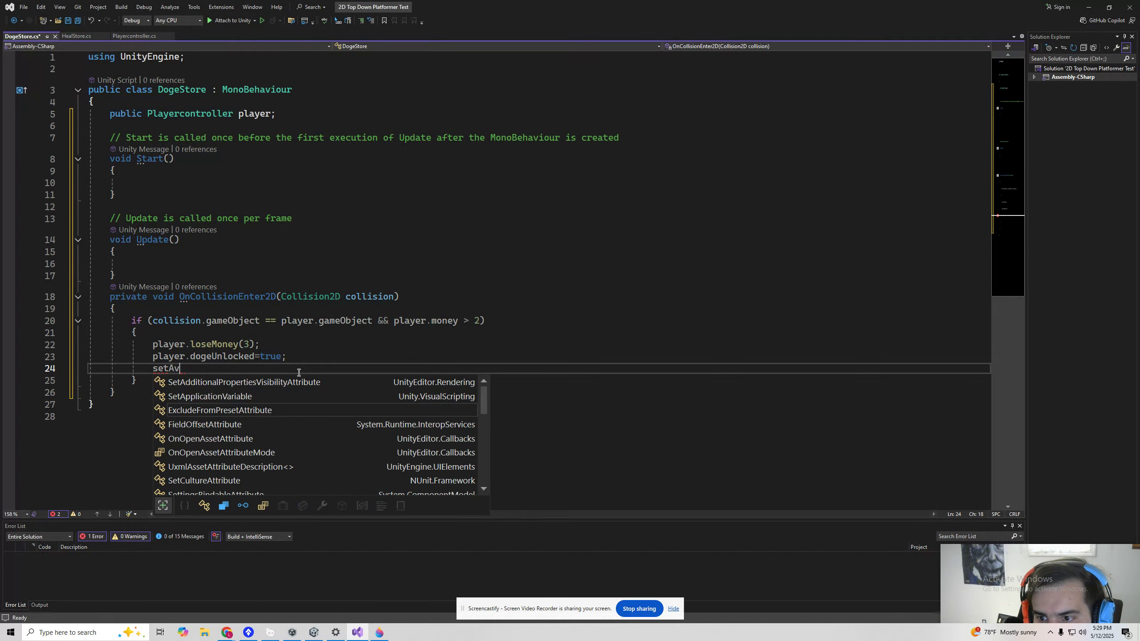
pyautogui.press('BackSpace')
pyautogui.press('BackSpace')
pyautogui.press('BackSpace')
pyautogui.press('BackSpace')
pyautogui.press('BackSpace')
pyautogui.press('BackSpace')
pyautogui.press('BackSpace')
pyautogui.press('BackSpace')
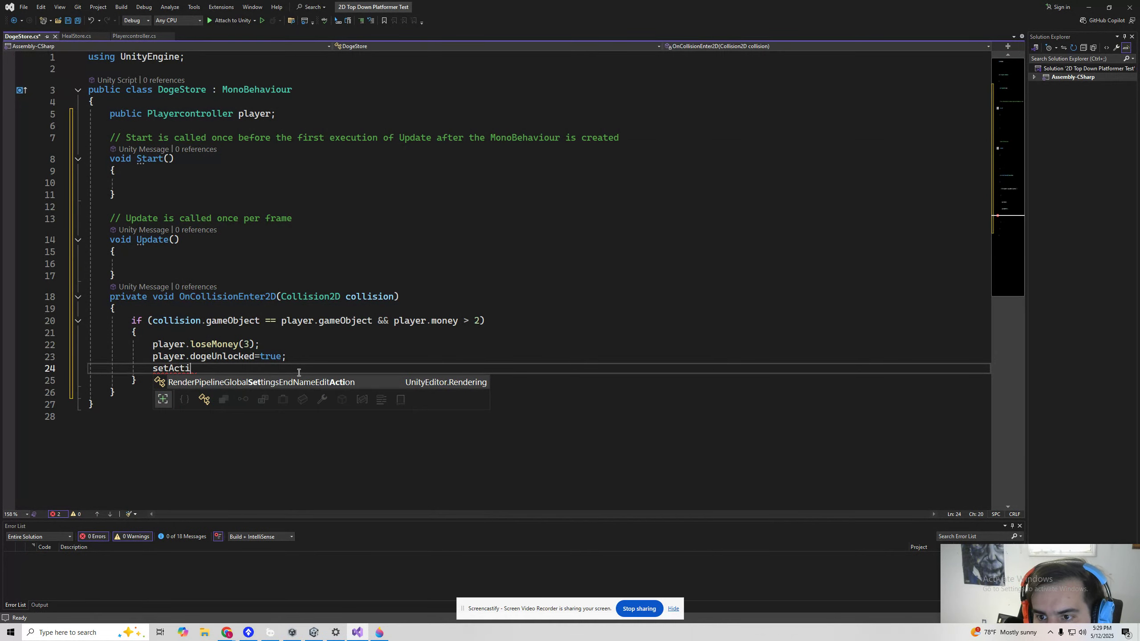
# Add "this.gameObject.SetActive(false);" below the dogeUnlocked line so the shop spot is deactivated on purchase
pyautogui.write('this.')
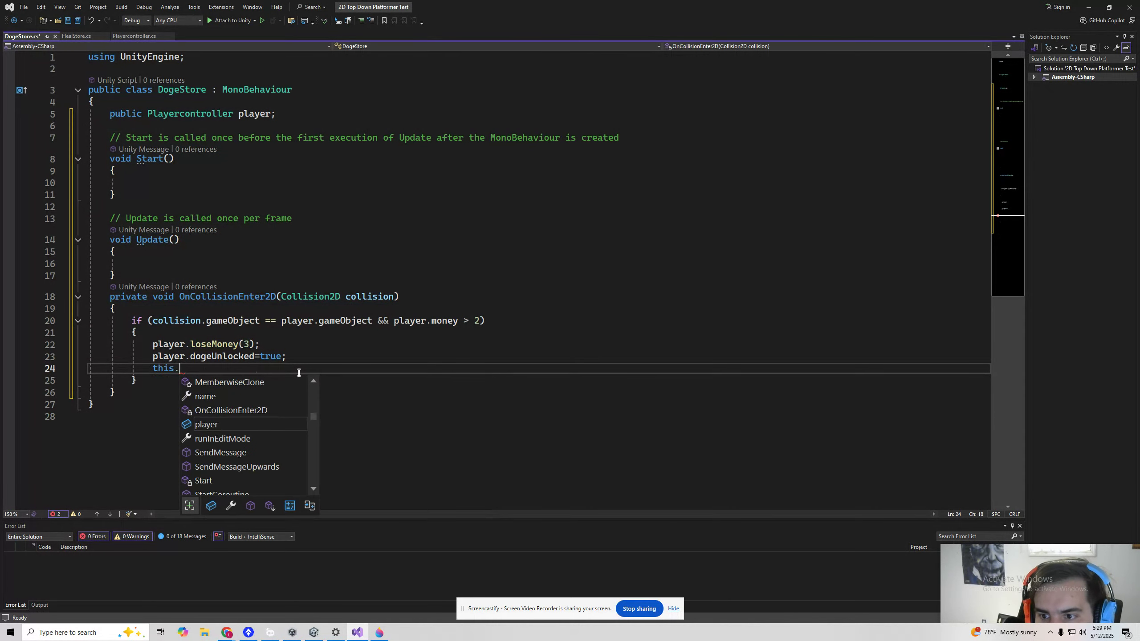
pyautogui.write('setactive')
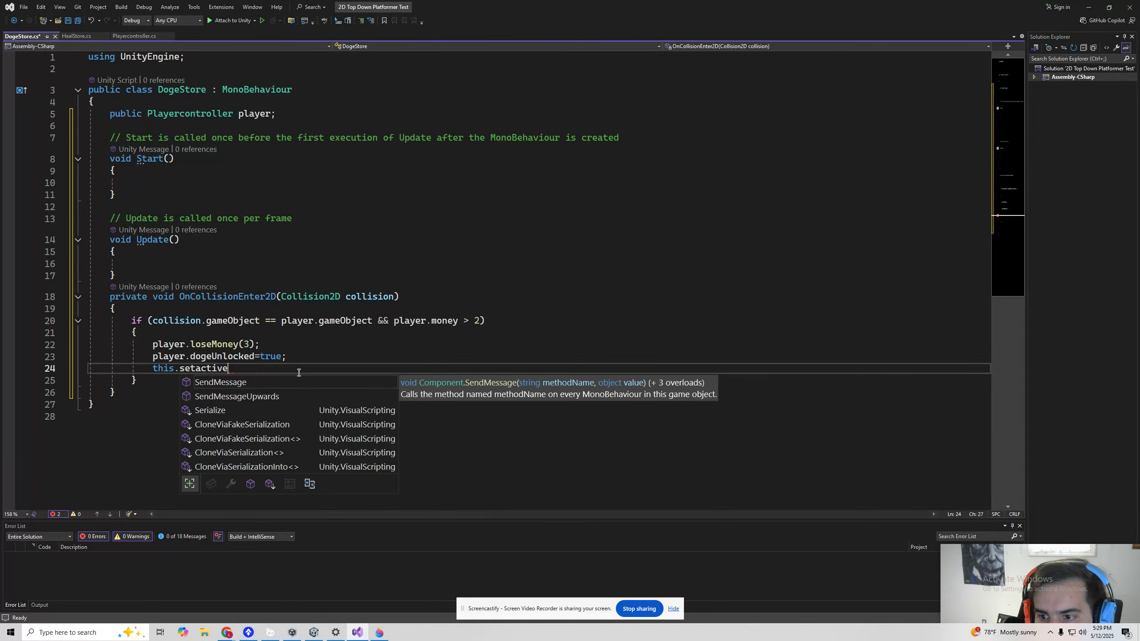
pyautogui.press('BackSpace')
pyautogui.press('BackSpace')
pyautogui.press('BackSpace')
pyautogui.press('BackSpace')
pyautogui.press('BackSpace')
pyautogui.press('BackSpace')
pyautogui.press('BackSpace')
pyautogui.press('BackSpace')
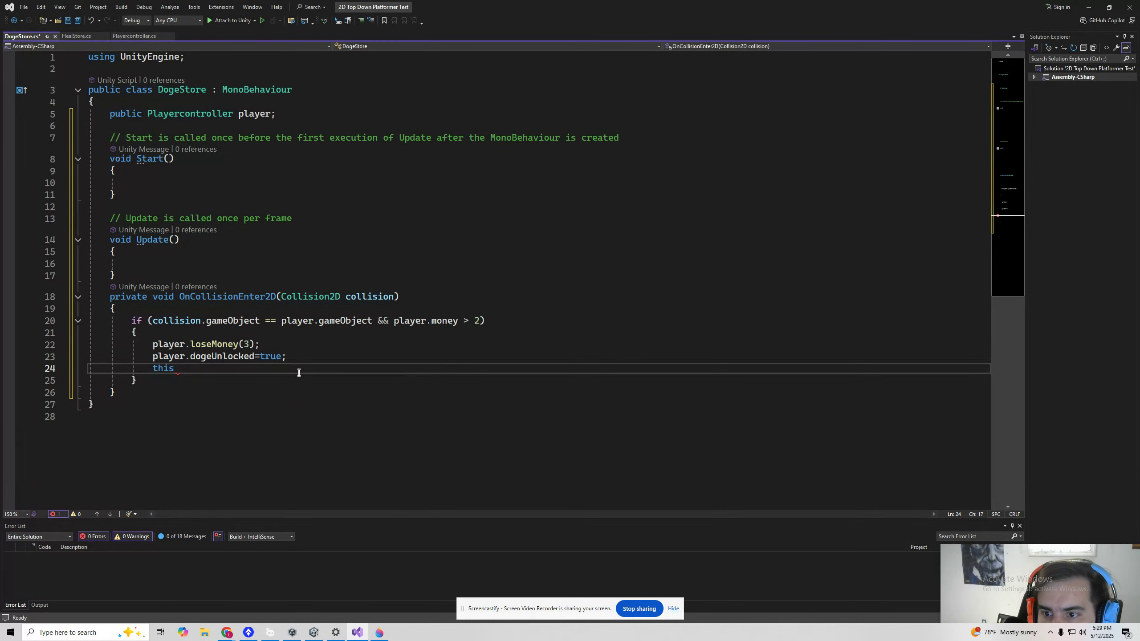
pyautogui.write('.gameObject')
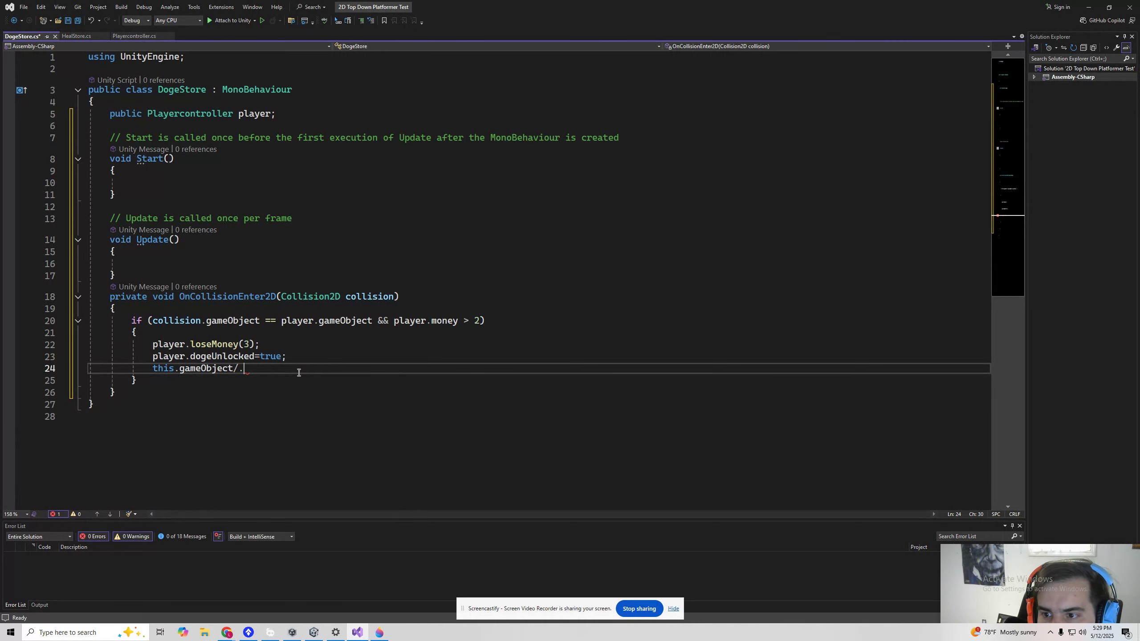
pyautogui.write('.')
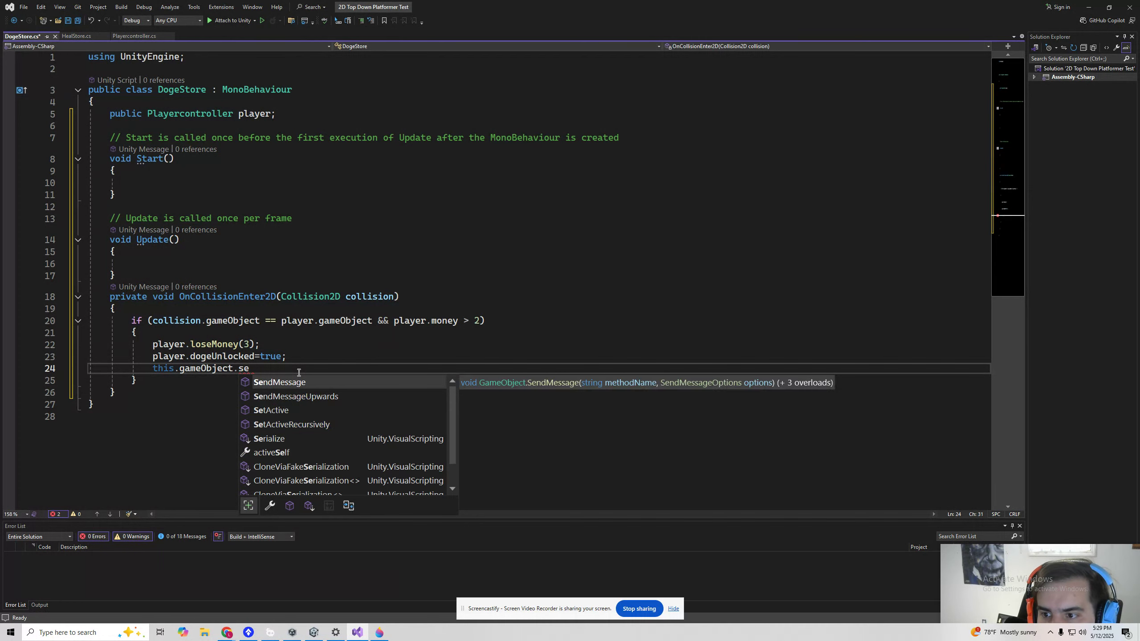
pyautogui.write('t')
pyautogui.press('Tab')
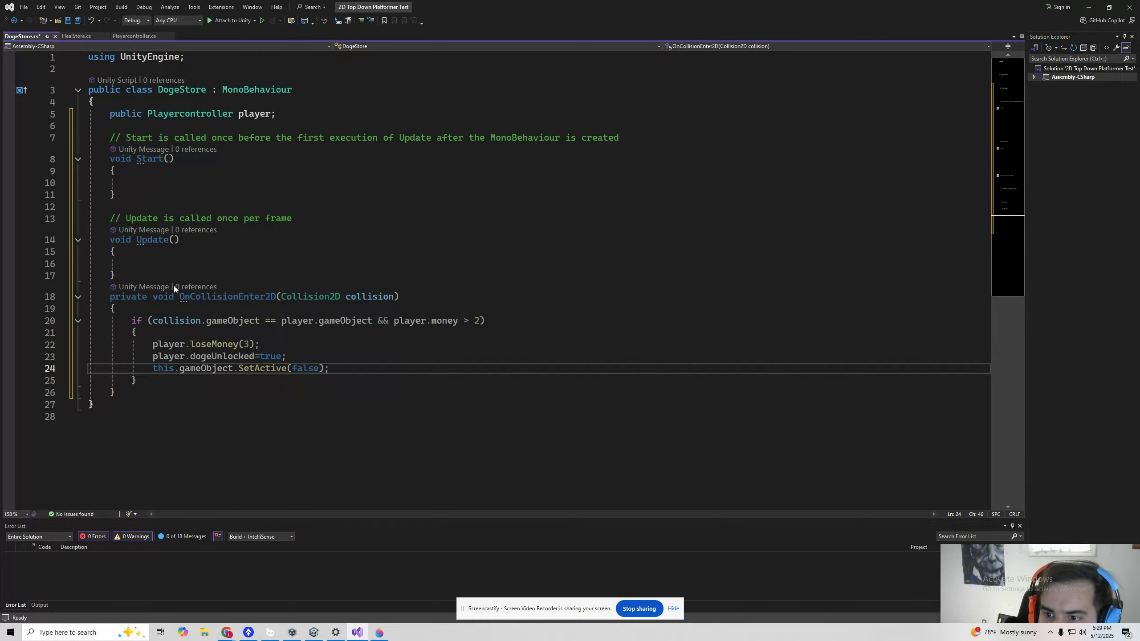
# Save the DogeStore script and switch to the Unity editor so the script recompiles
pyautogui.click(78, 21)
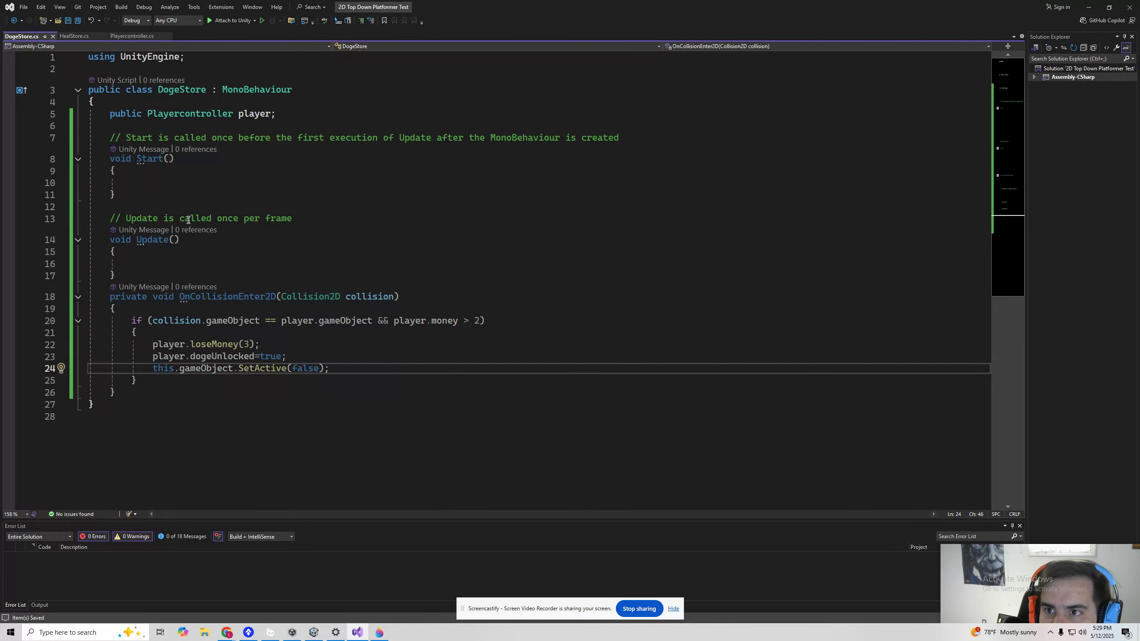
pyautogui.moveTo(320, 635)
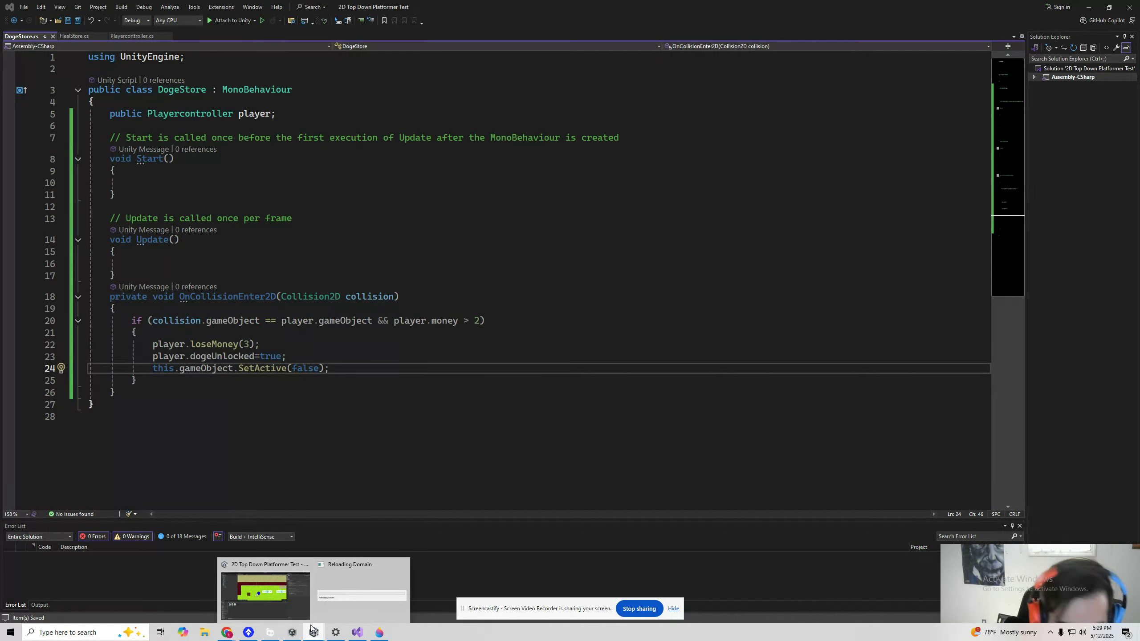
pyautogui.click(262, 593)
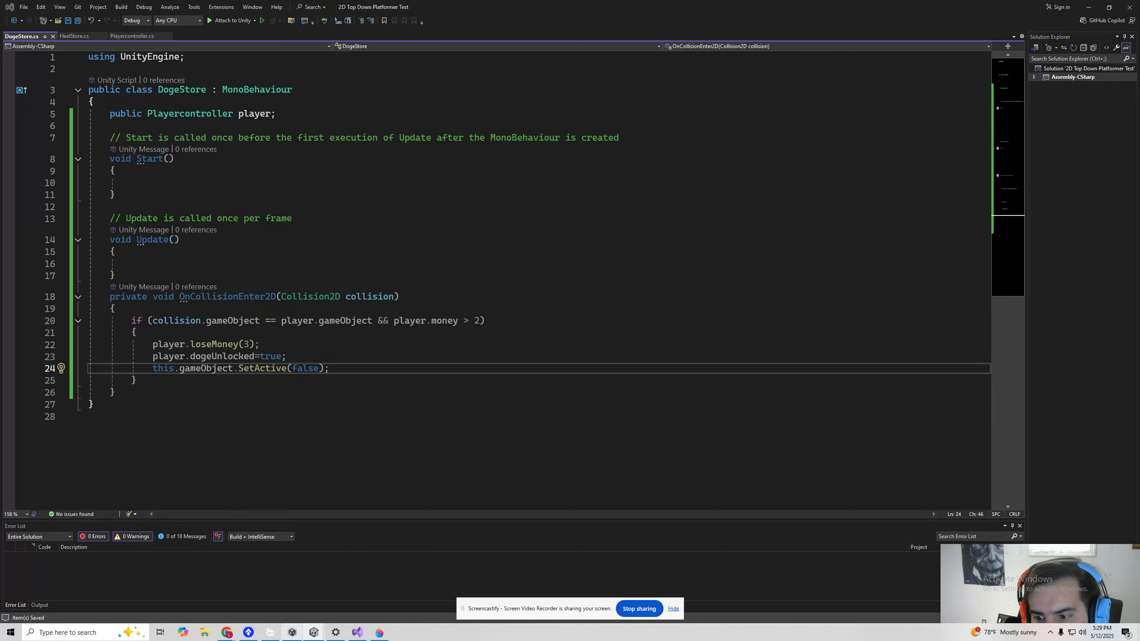
pyautogui.click(301, 634)
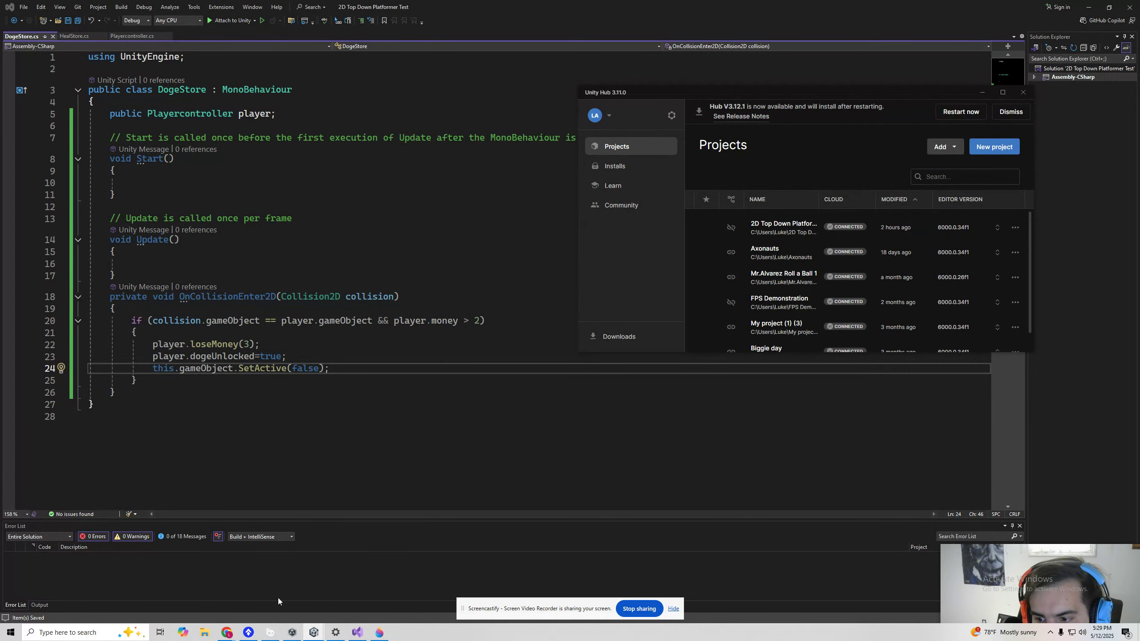
pyautogui.moveTo(316, 634)
pyautogui.moveTo(294, 599)
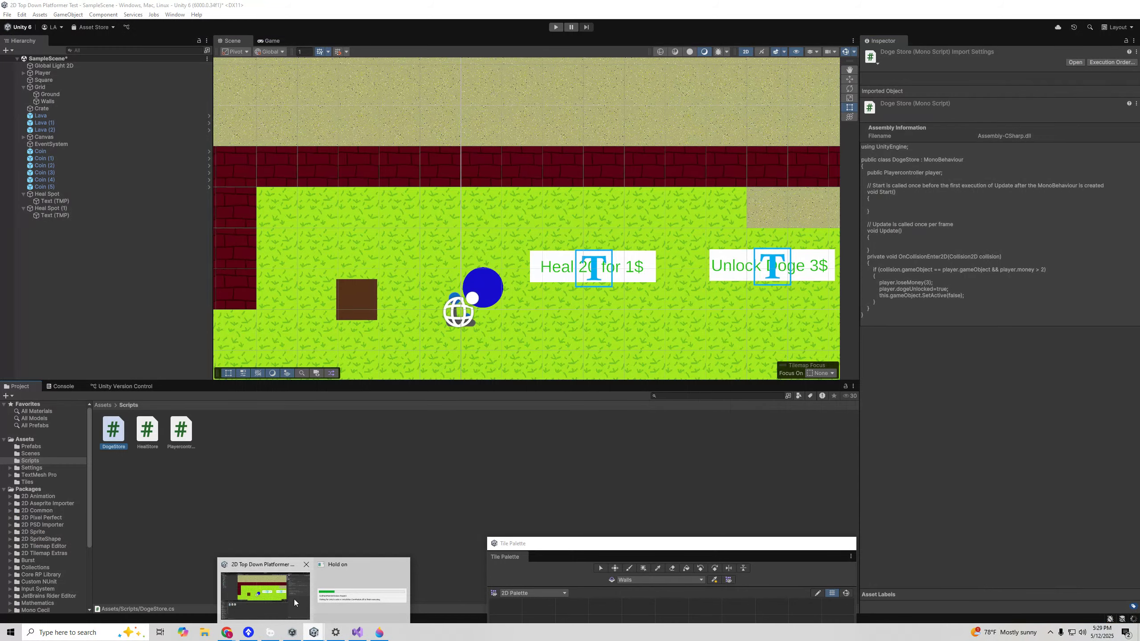
pyautogui.click(302, 597)
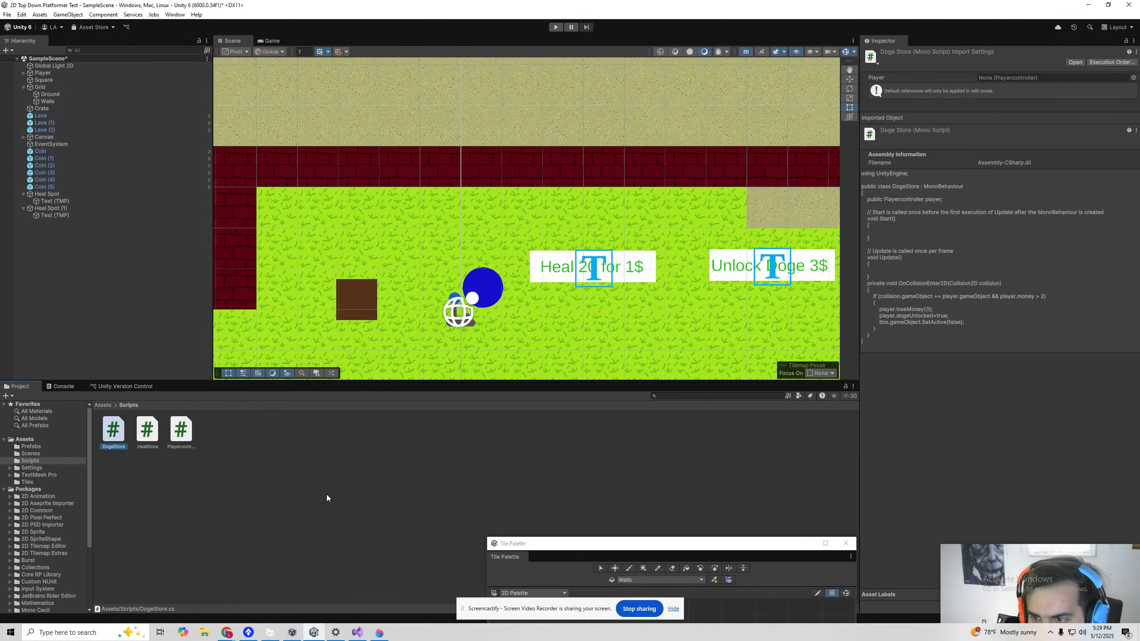
pyautogui.click(351, 480)
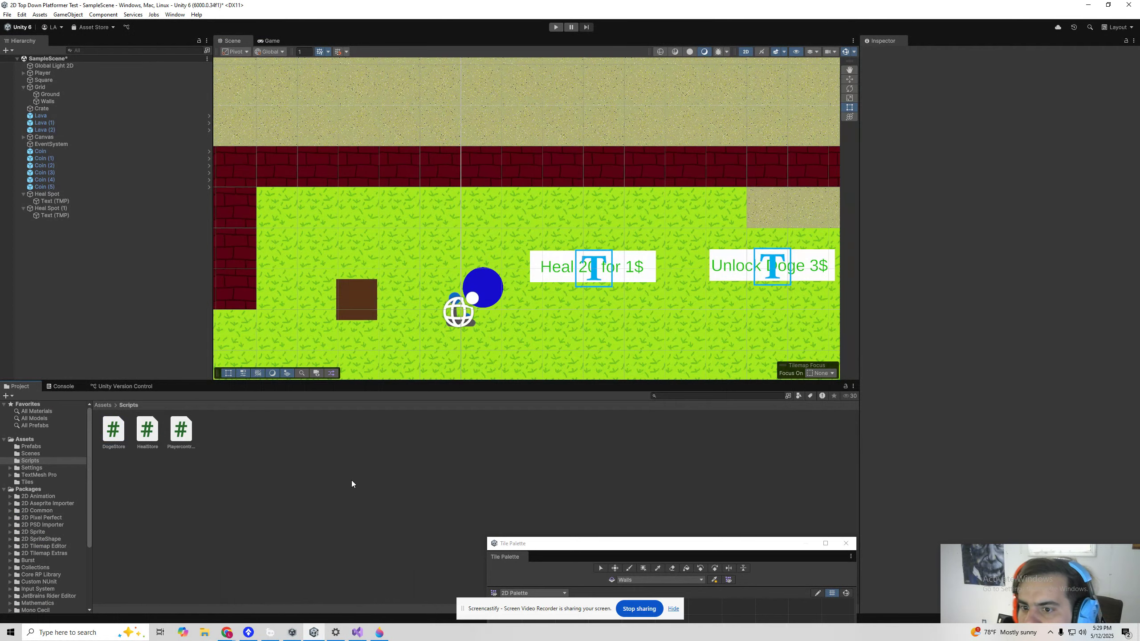
# Attach the DogeStore script to the Heal Spot (1) object and assign Player to its Player field
pyautogui.click(733, 274)
pyautogui.click(726, 271)
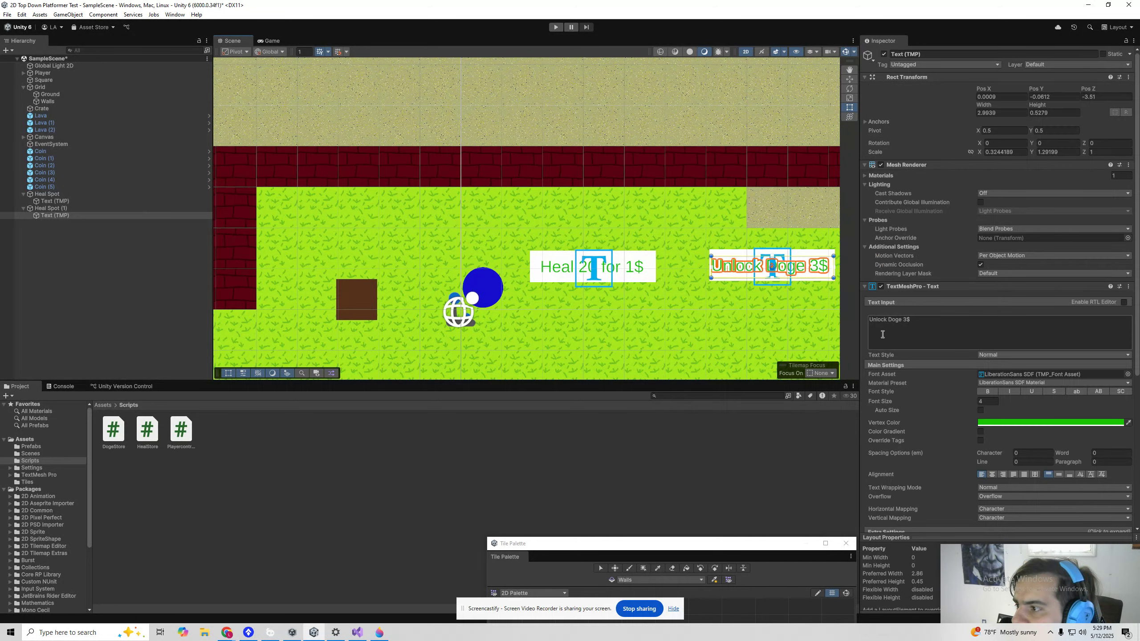
pyautogui.click(51, 207)
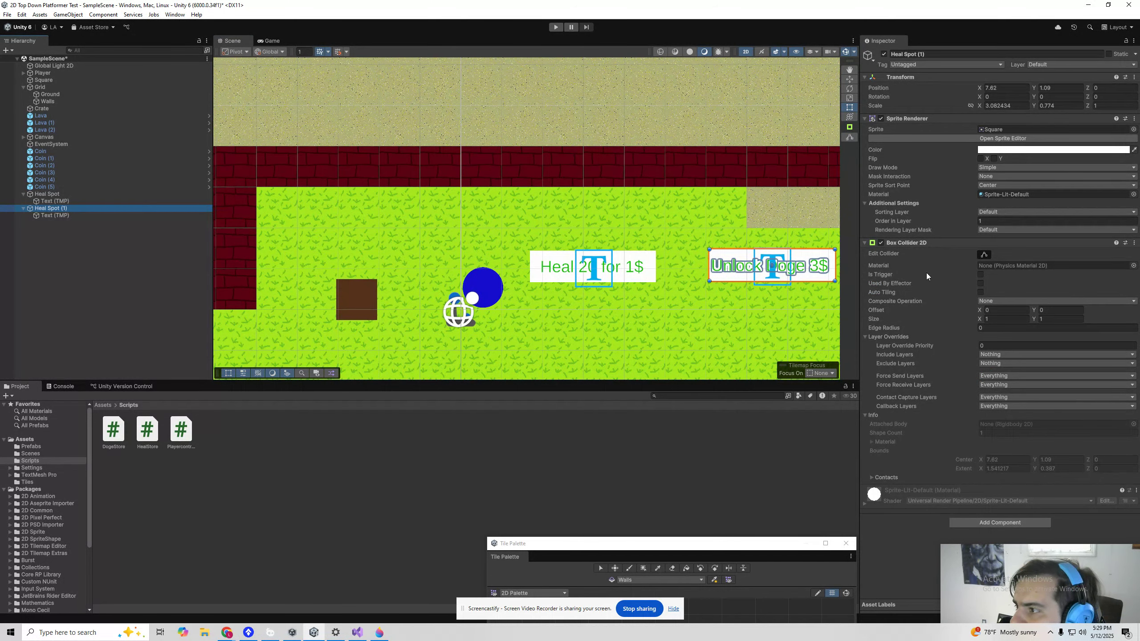
pyautogui.moveTo(451, 499); pyautogui.dragTo(886, 546)
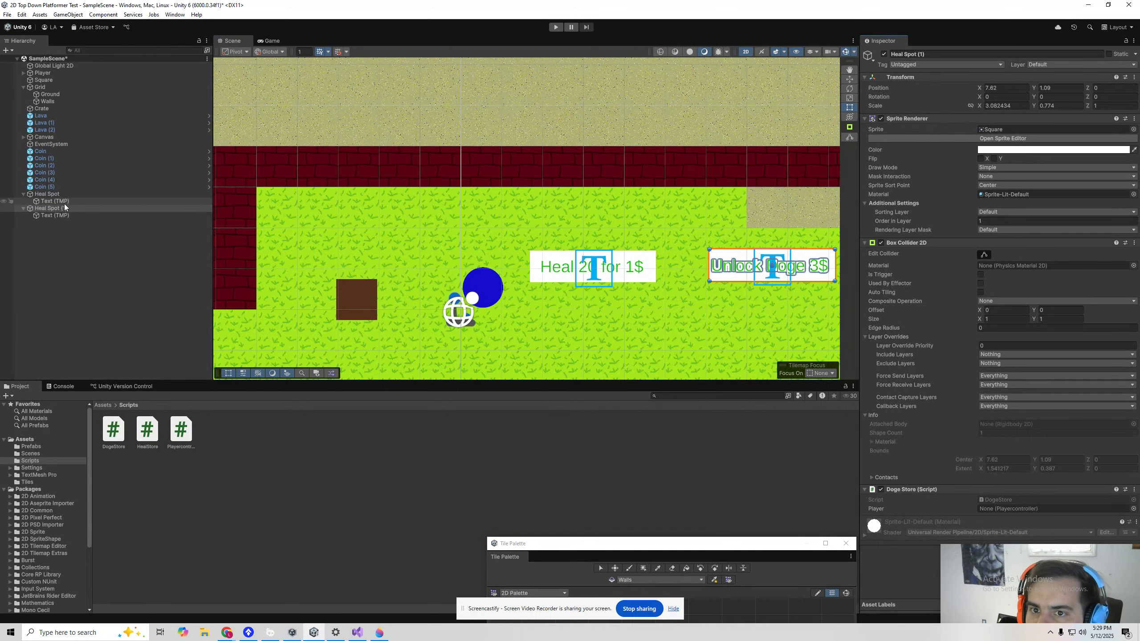
pyautogui.moveTo(46, 75); pyautogui.dragTo(992, 512)
# Run the game and steer the player into the Unlock Doge 3$ spot without any cash to test the money condition
pyautogui.click(556, 28)
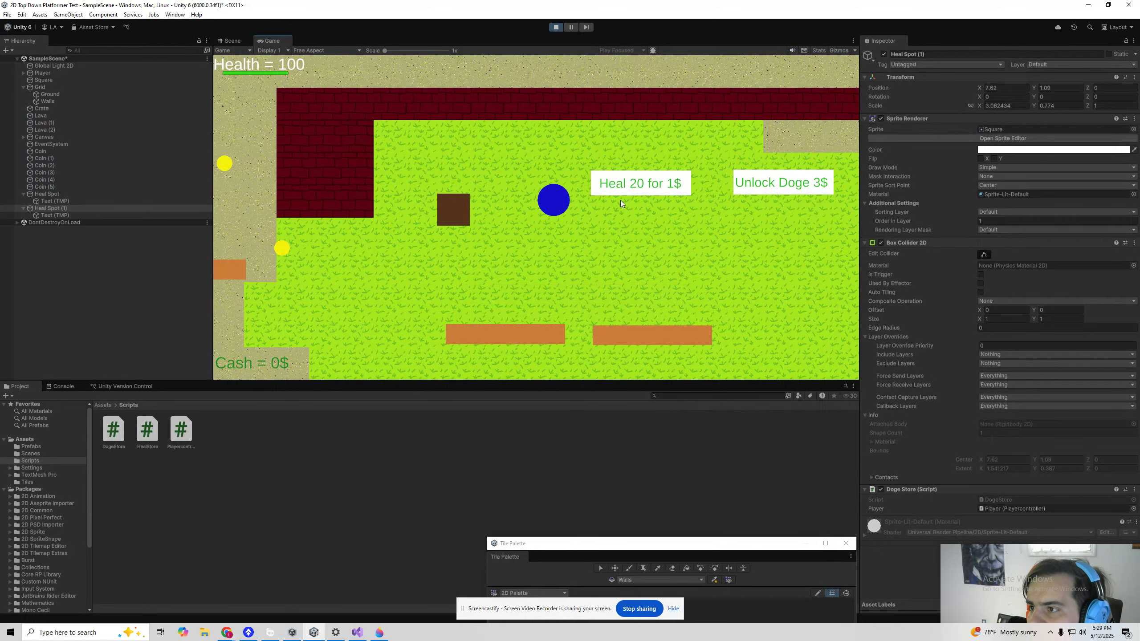
pyautogui.press('s')
pyautogui.press('d')
pyautogui.press('a')
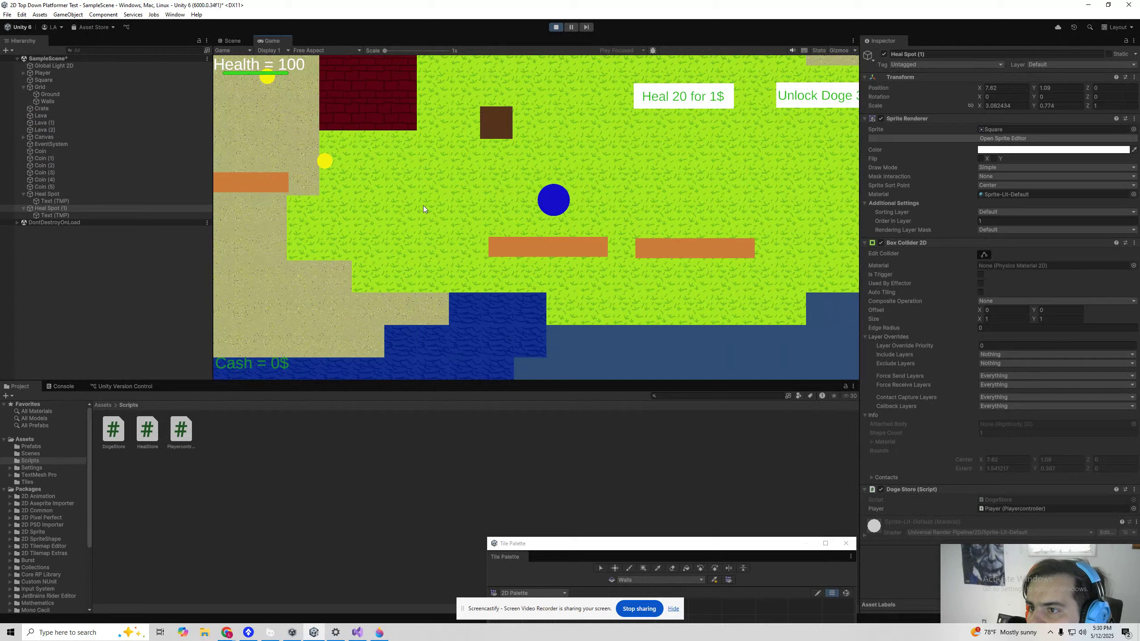
pyautogui.press('w')
pyautogui.press('d')
pyautogui.press('s')
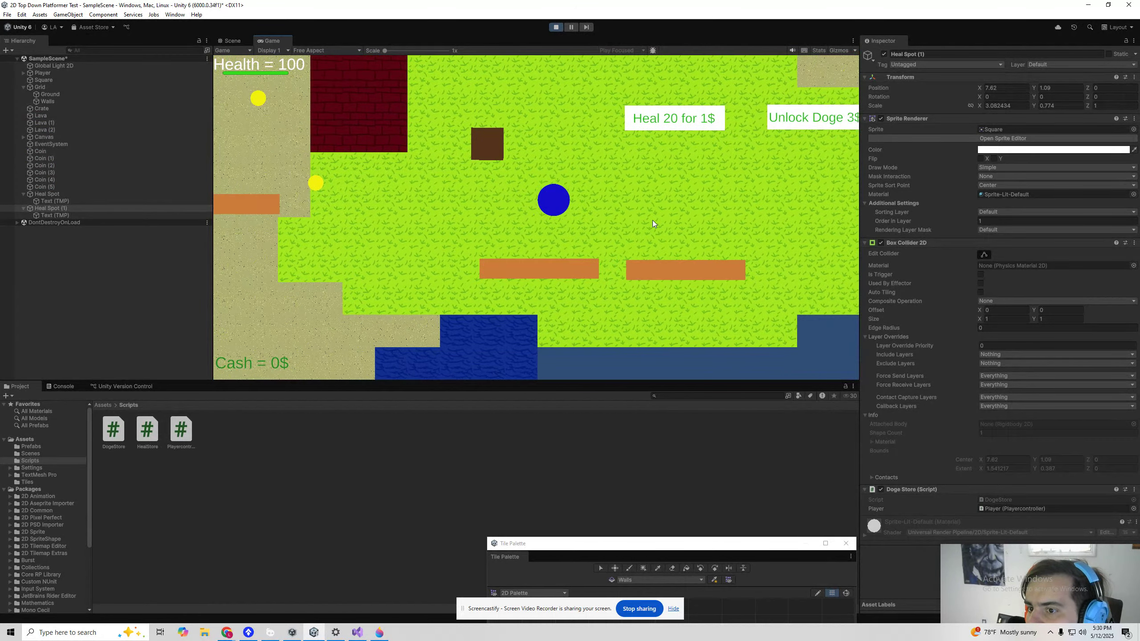
pyautogui.press('d')
pyautogui.press('w')
pyautogui.press('a')
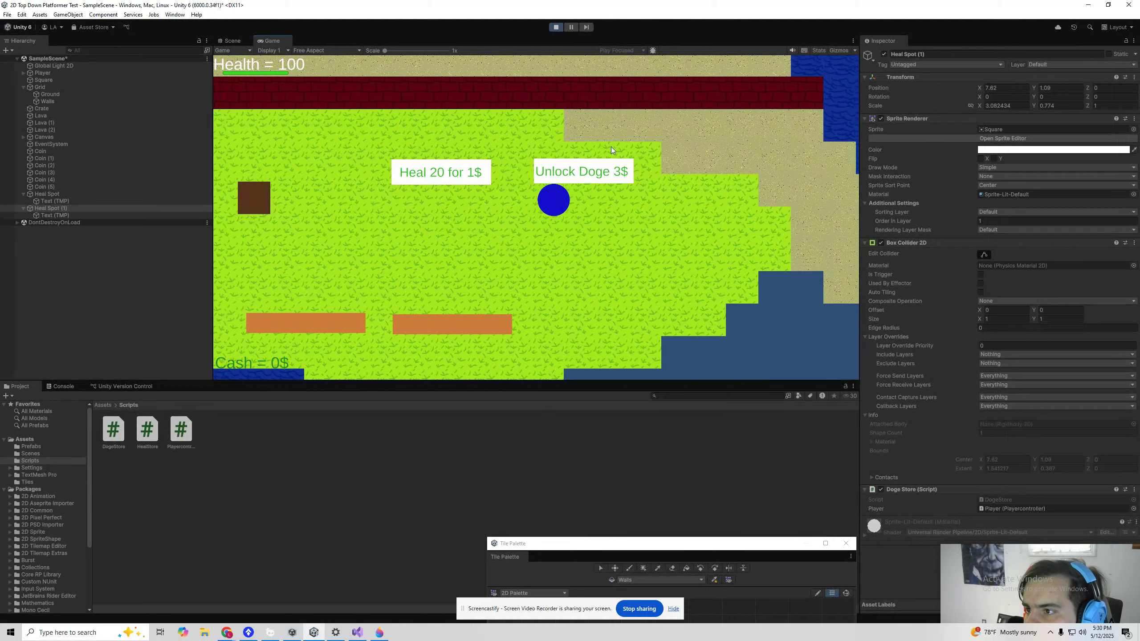
# Collect three coins and move the player into the Unlock Doge 3$ spot to test the purchase
pyautogui.press('d')
pyautogui.press('s')
pyautogui.press('a')
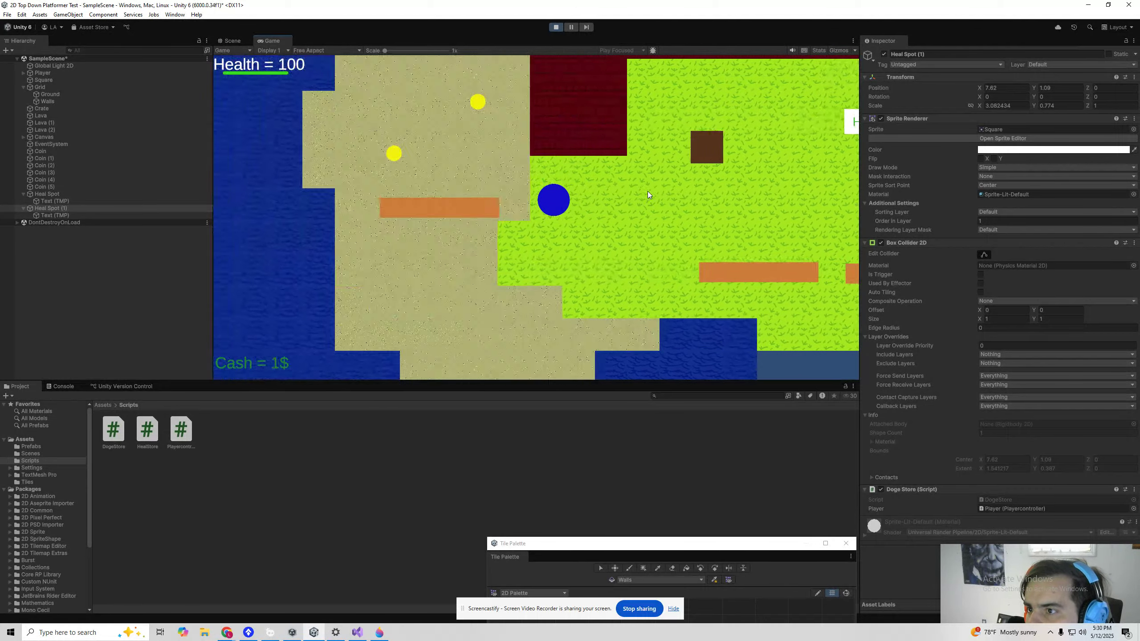
pyautogui.press('w')
pyautogui.press('s')
pyautogui.press('d')
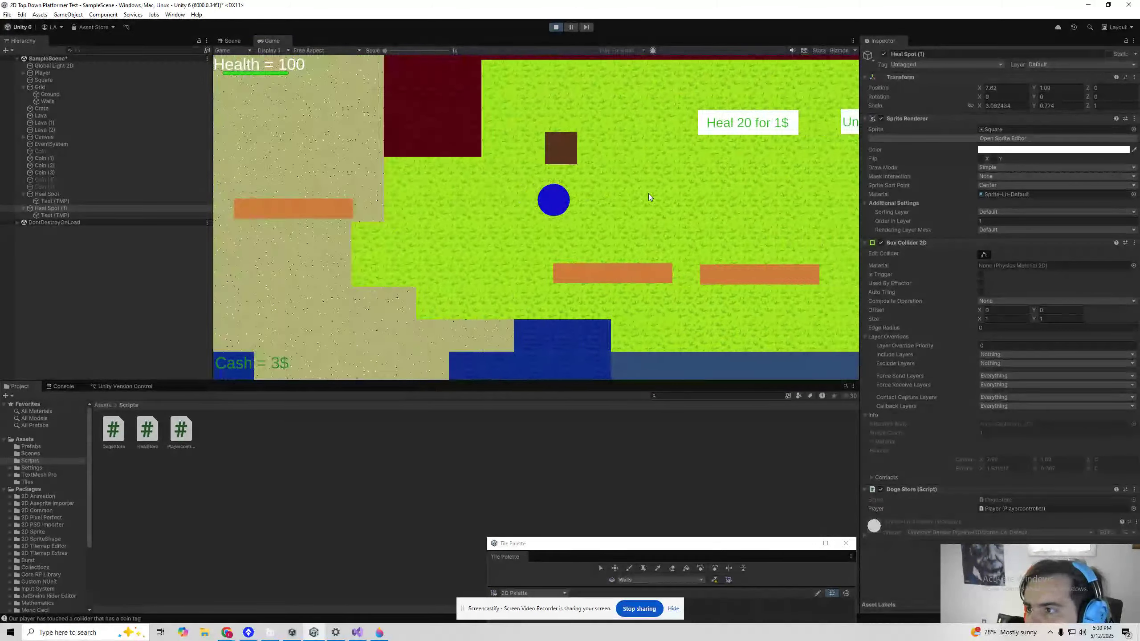
pyautogui.press('w')
pyautogui.press('s')
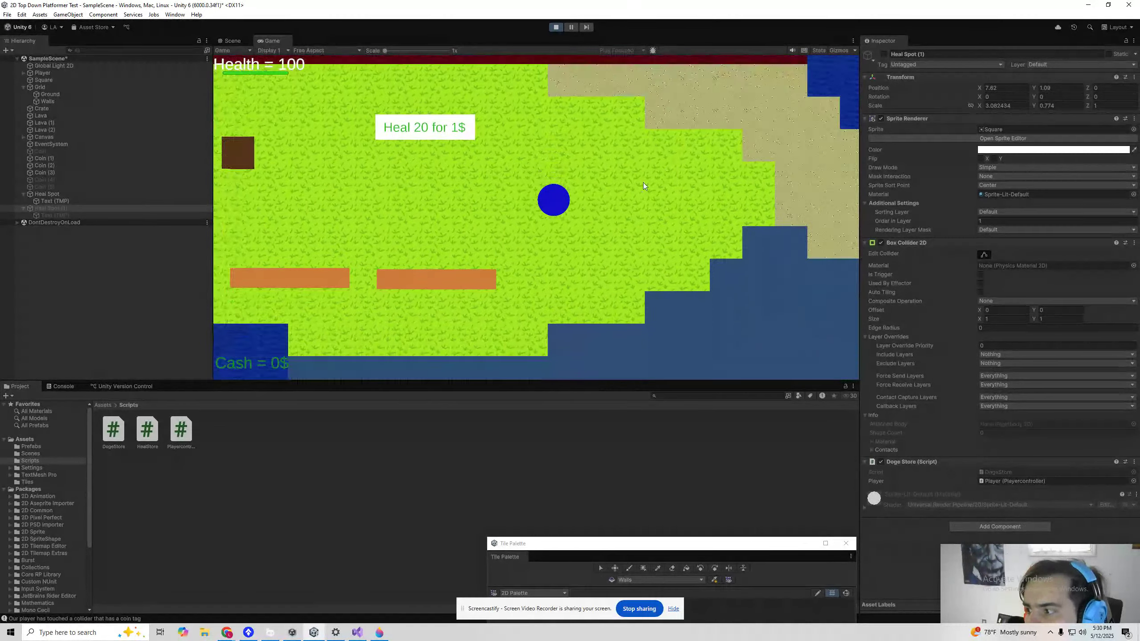
# Collect the remaining three coins around the brick wall with the player
pyautogui.press('a')
pyautogui.press('w')
pyautogui.press('a')
pyautogui.press('d')
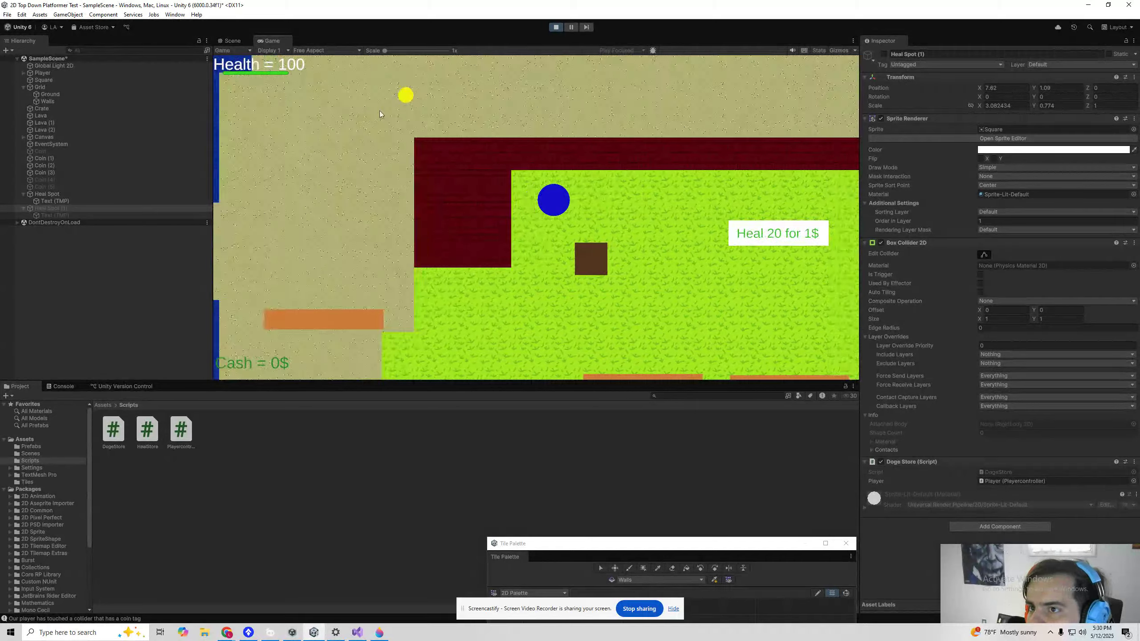
pyautogui.press('a')
pyautogui.press('w')
pyautogui.press('d')
pyautogui.press('w')
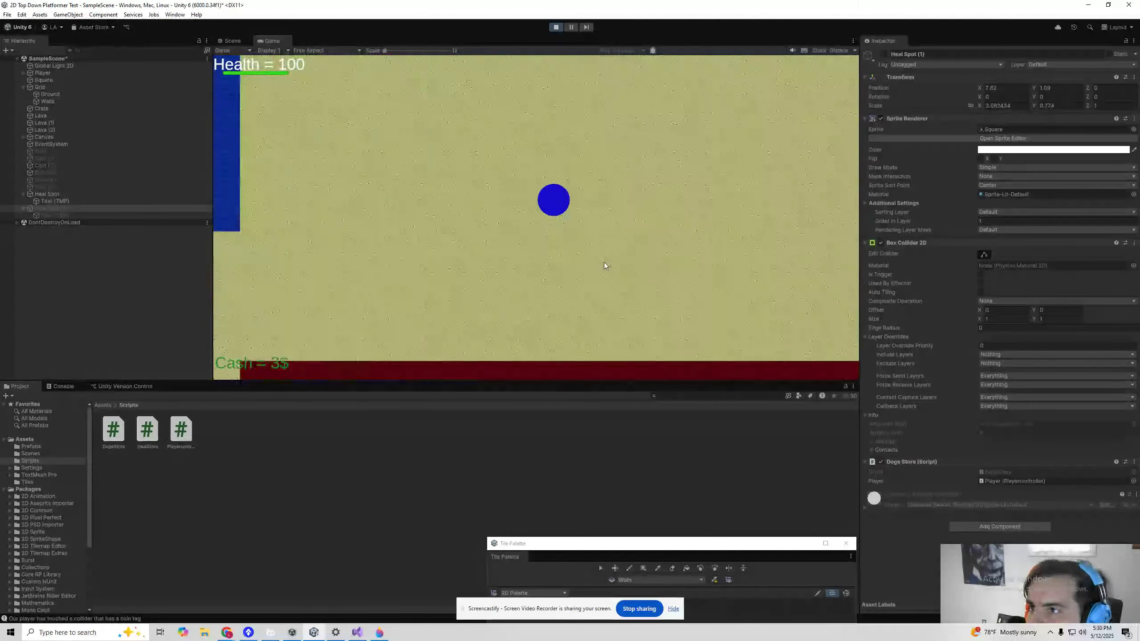
# Move the player around the sand and grass areas to test movement with dodge unlocked
pyautogui.press('w')
pyautogui.press('s')
pyautogui.press('a')
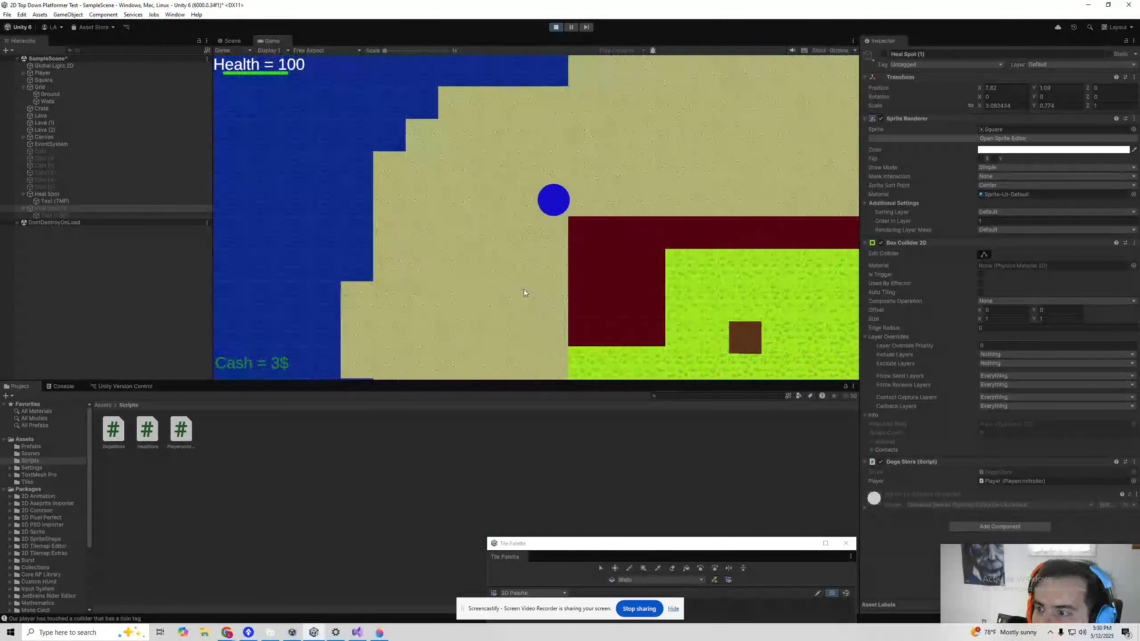
pyautogui.press('d')
pyautogui.press('s')
pyautogui.press('w')
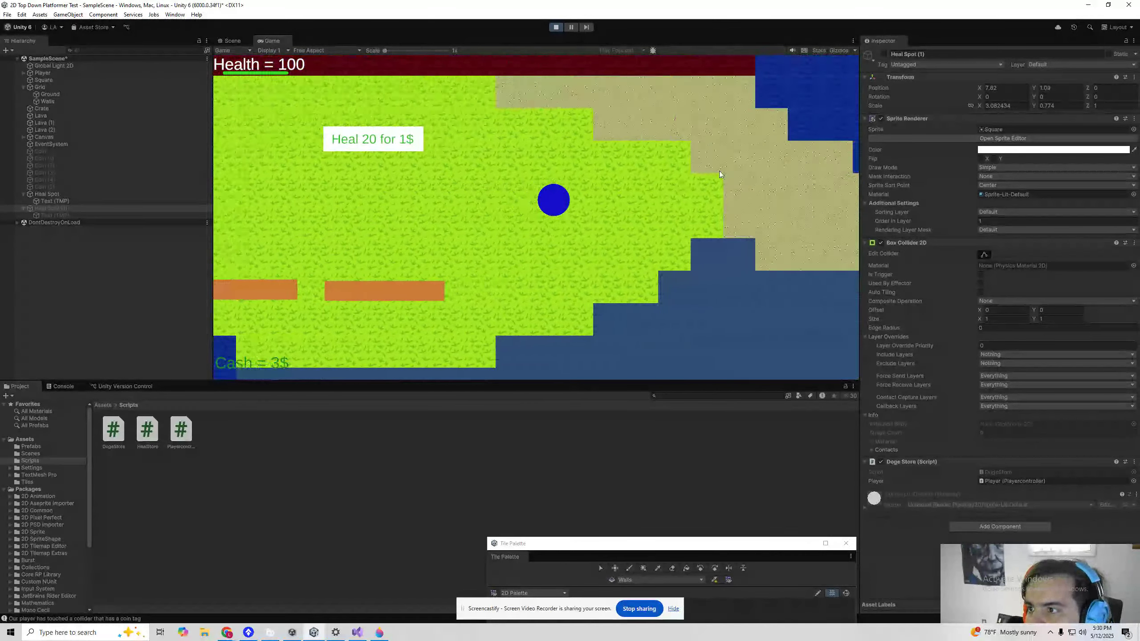
pyautogui.press('w')
pyautogui.press('w')
# Run the player through a lava strip and into the Heal 20 for 1$ spot to test buying health
pyautogui.press('a')
pyautogui.press('s')
pyautogui.press('a')
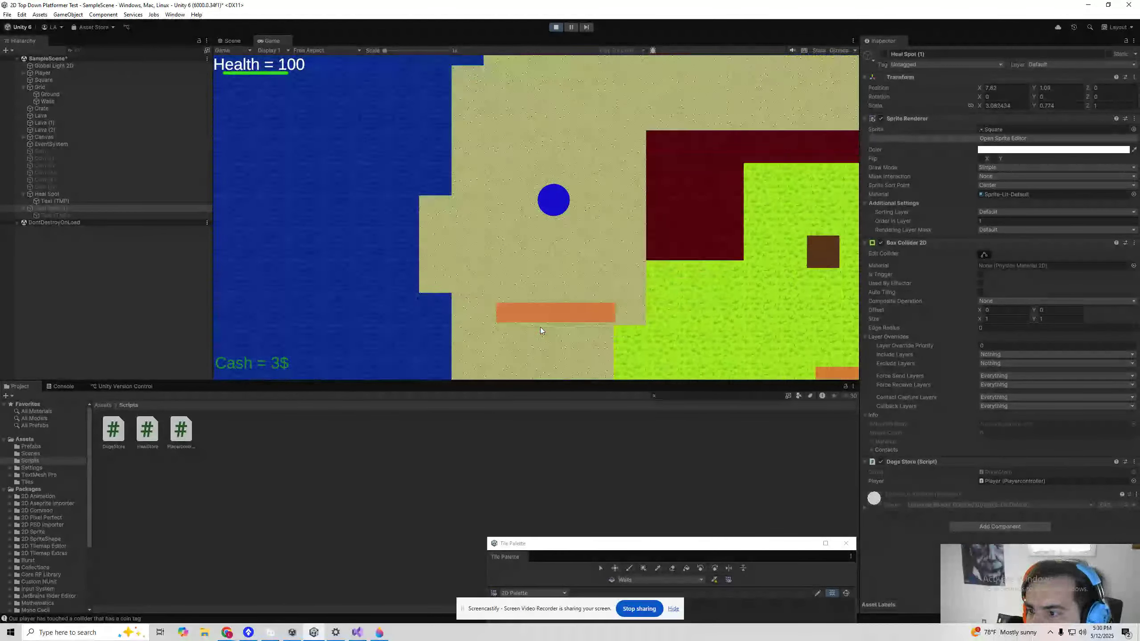
pyautogui.press('d')
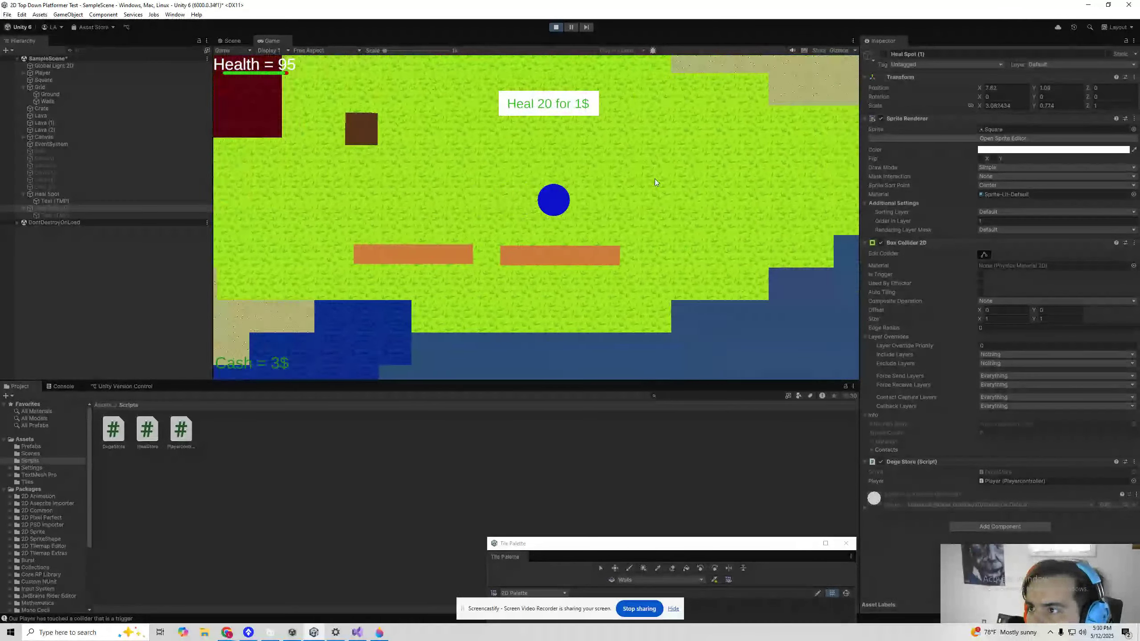
pyautogui.press('w')
pyautogui.press('s')
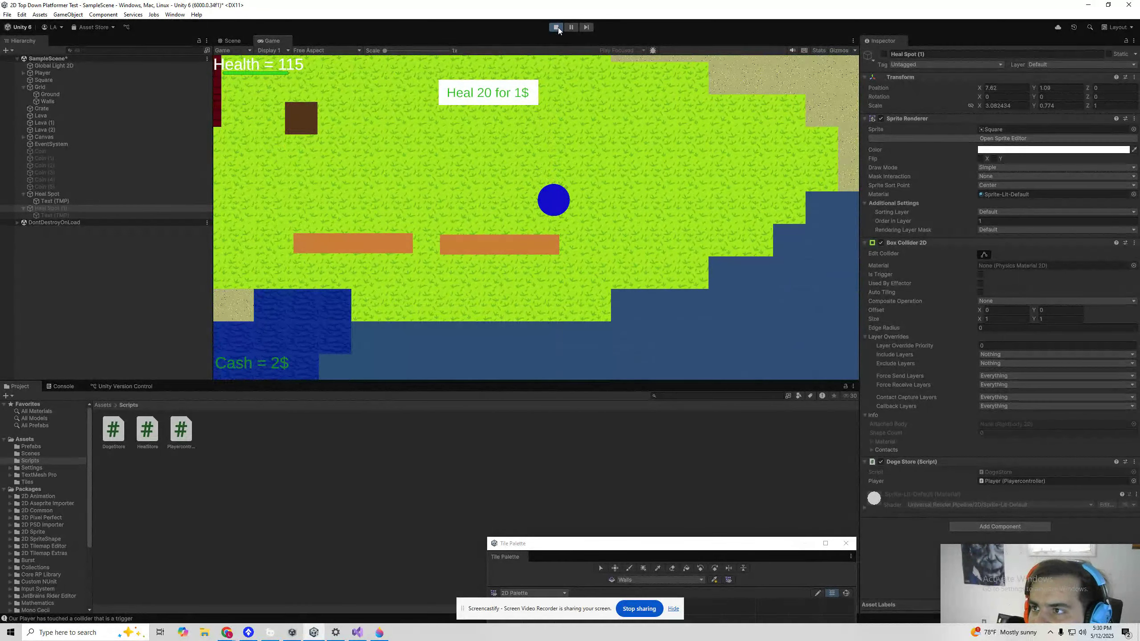